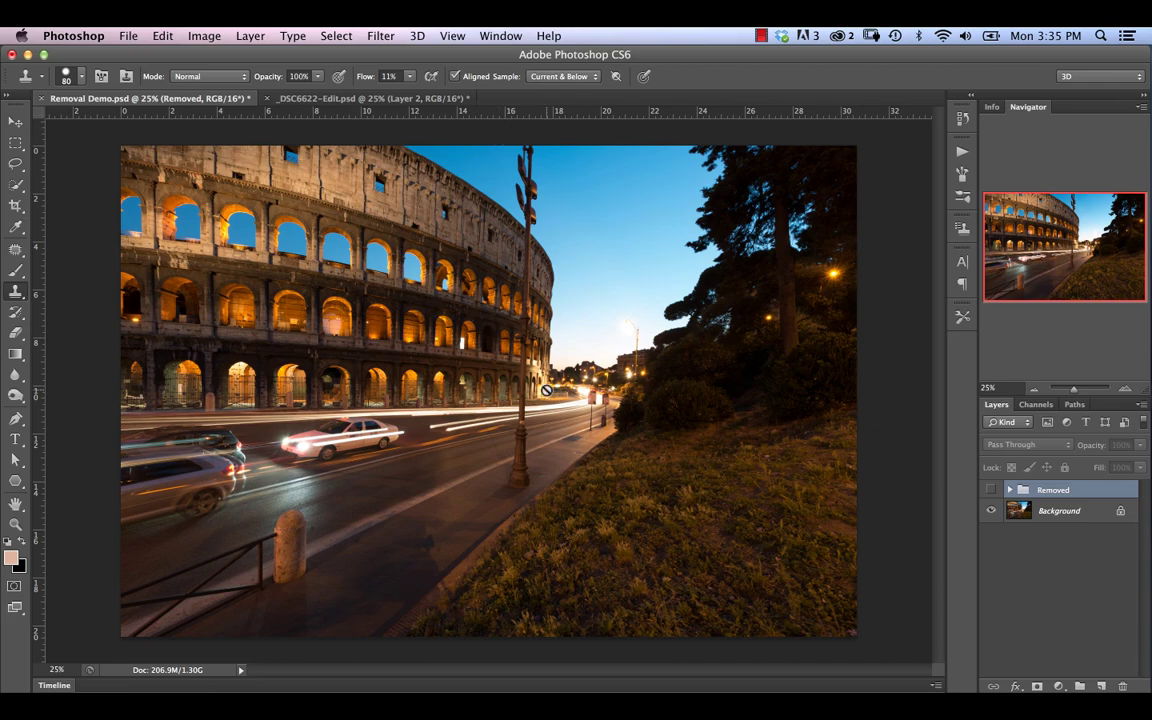
Step: Switch the Removed group's visibility on and off to compare the photo with and without the lamppost
left_click(990, 490)
left_click(991, 489)
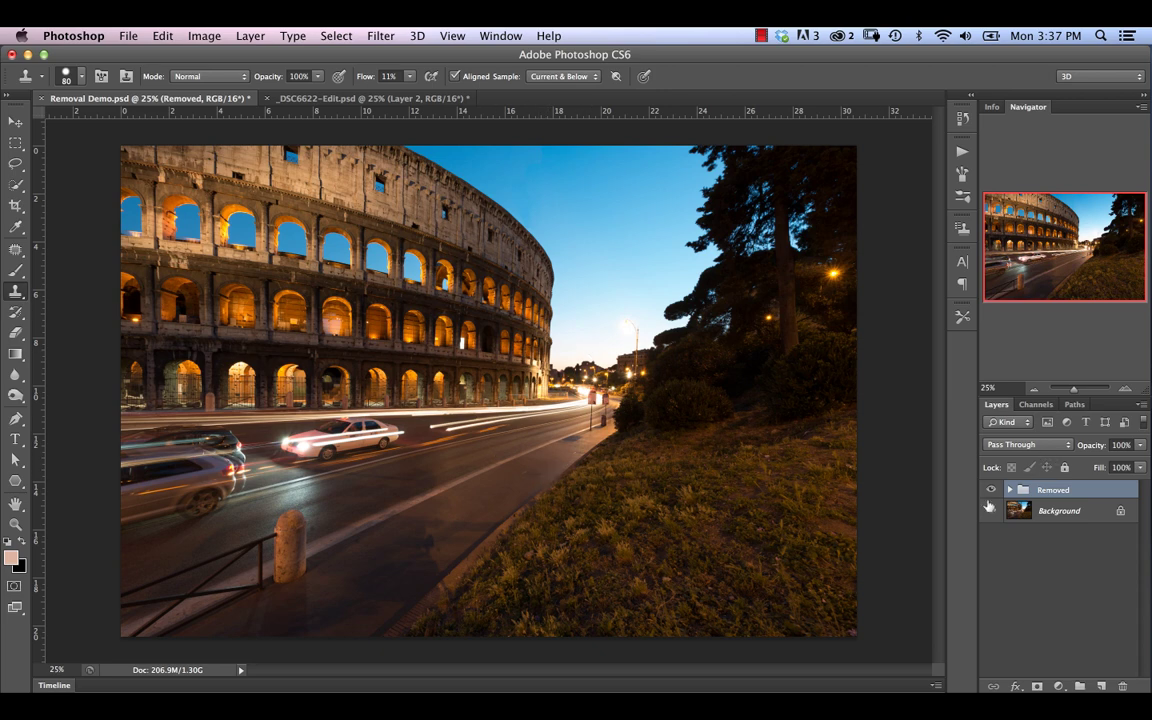
key("ctrl+comma")
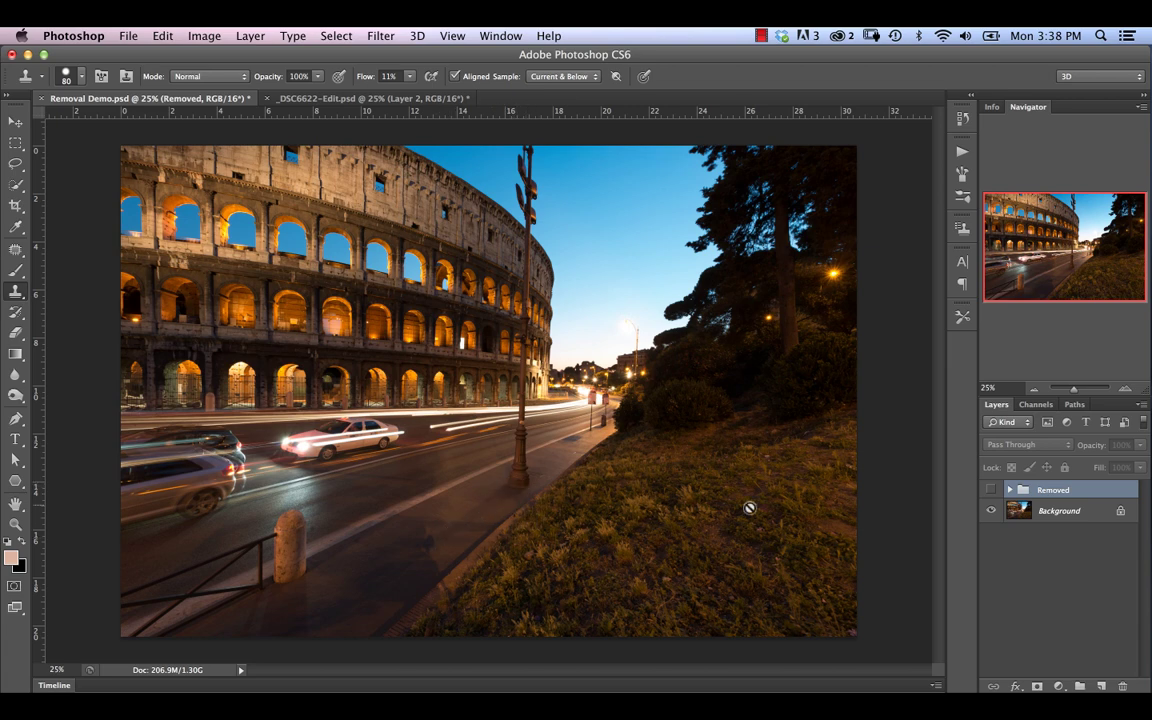
left_click(991, 493)
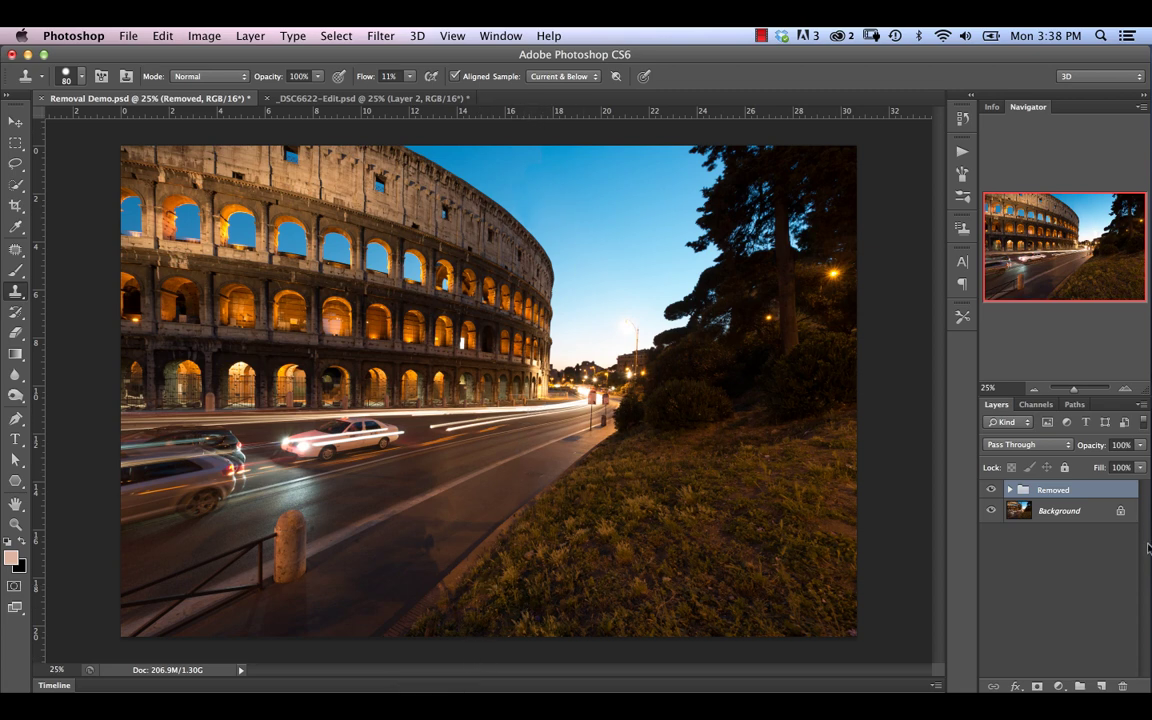
left_click(991, 490)
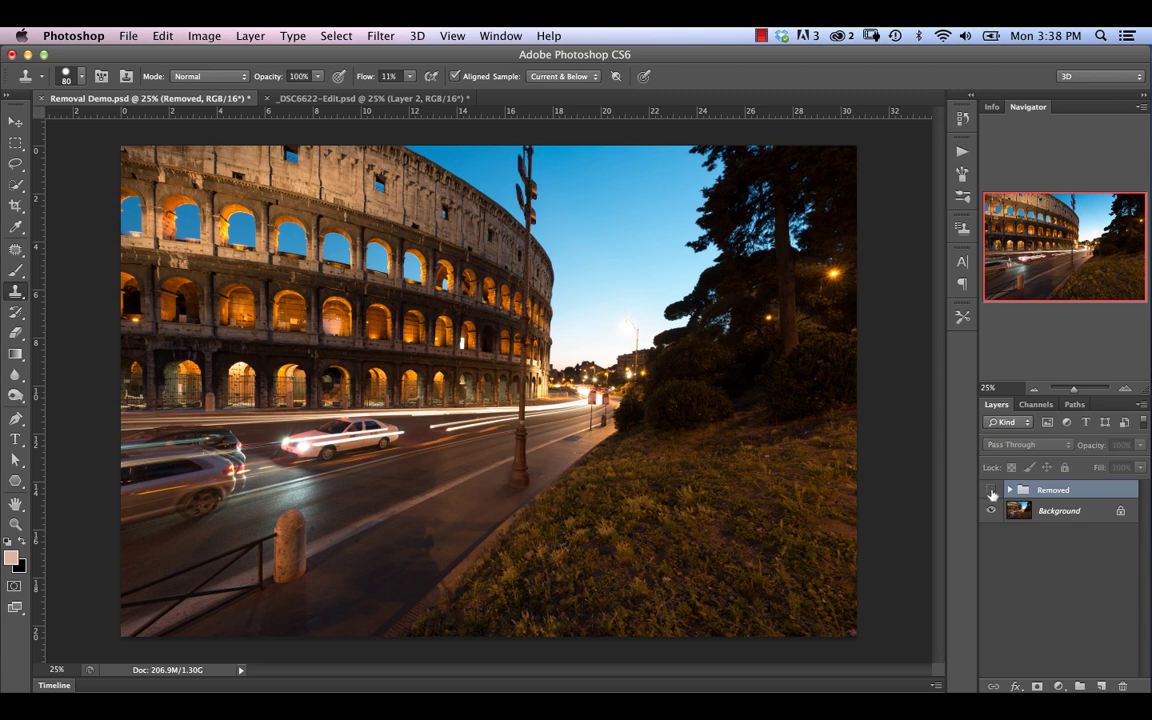
Step: Duplicate the Background layer
left_click(1057, 512)
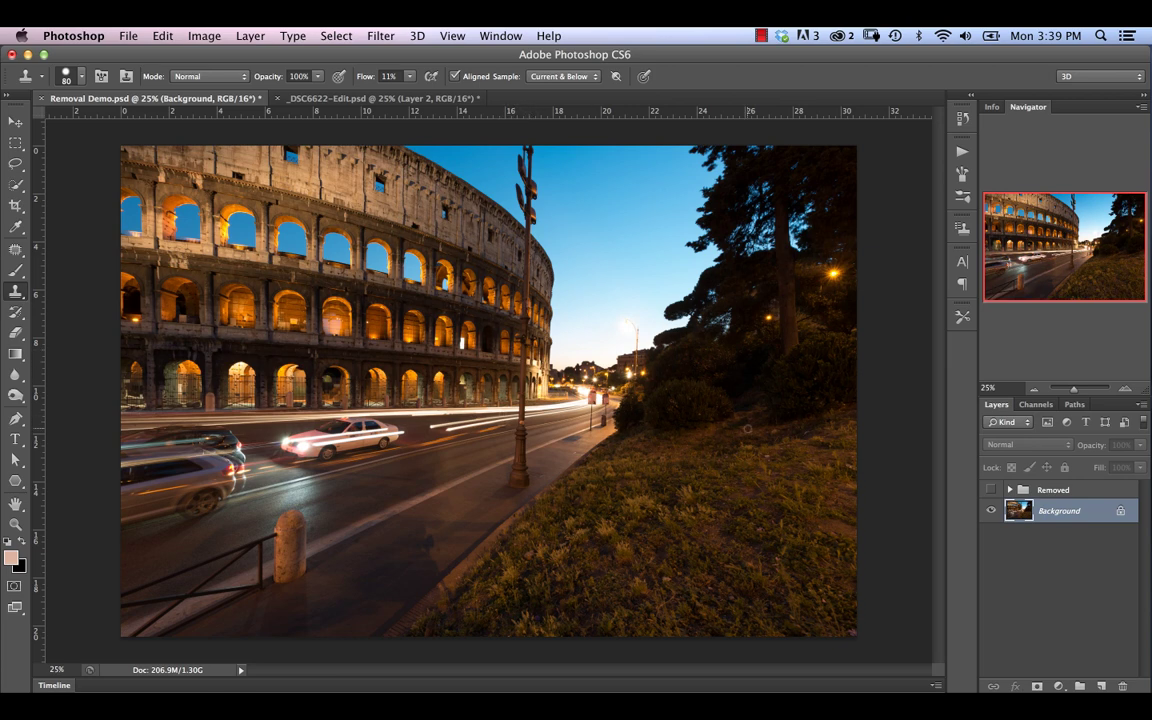
key("super+j")
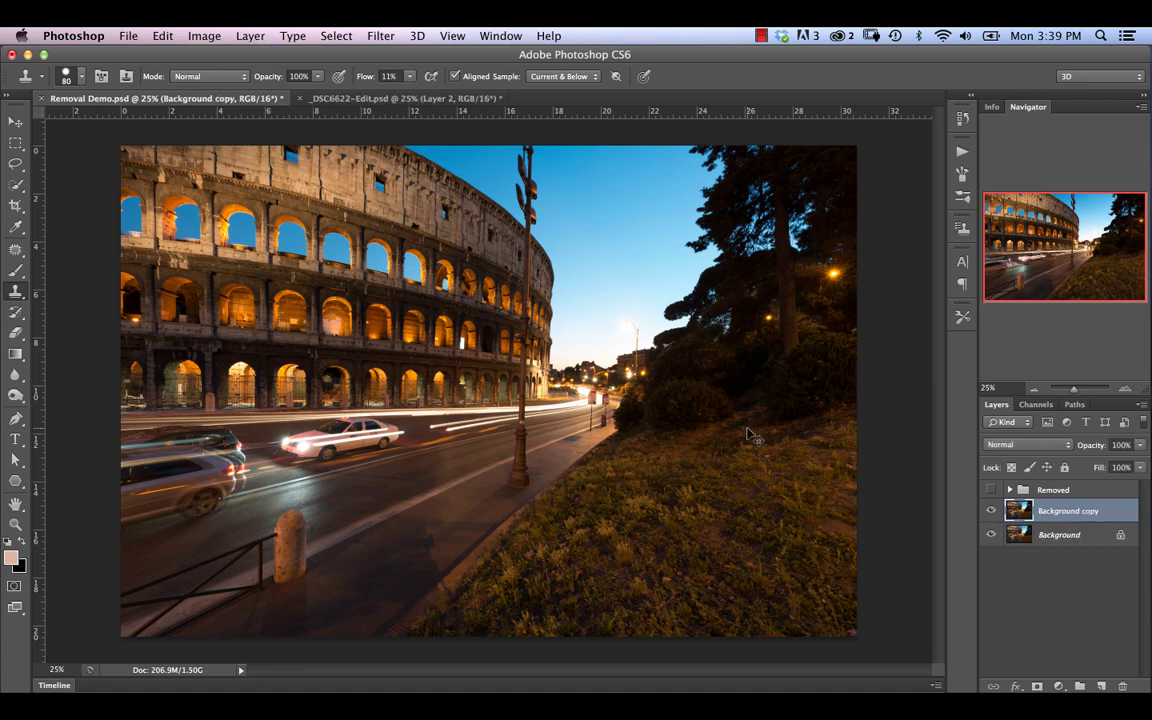
Step: Outline the part of the lamppost in front of the Colosseum with a freehand Lasso selection
key("super+plus")
key("super+plus")
key("super+plus")
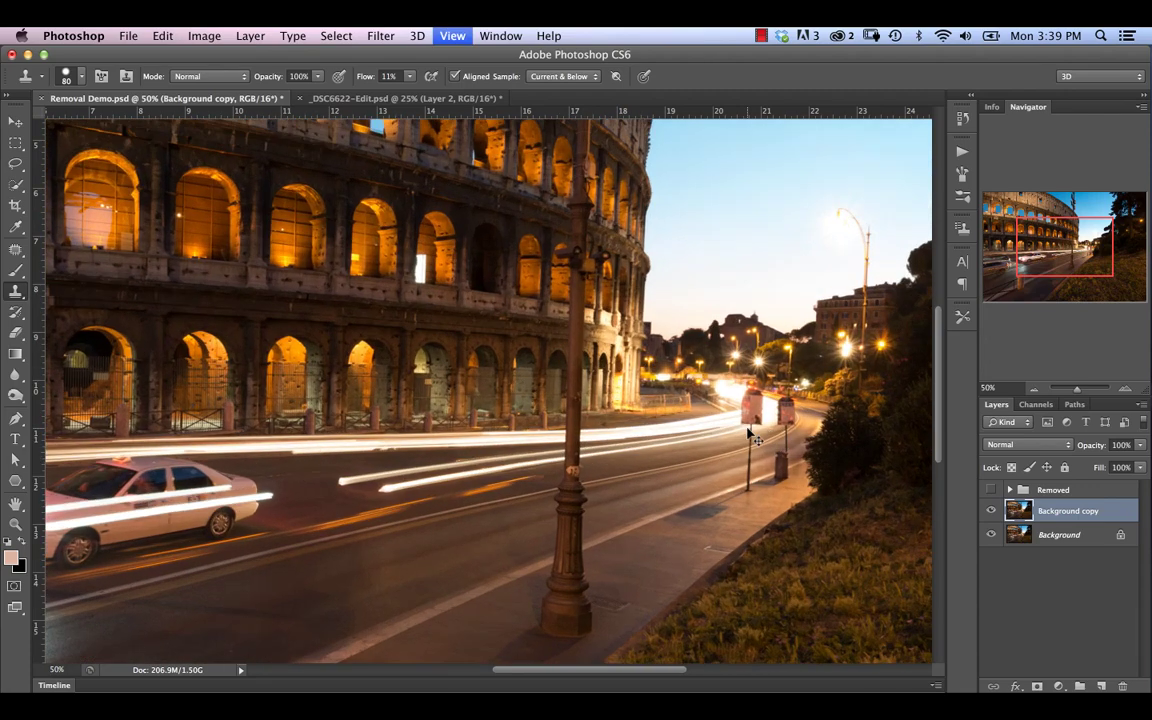
scroll(746, 428, "up", 5)
scroll(746, 428, "right", 2)
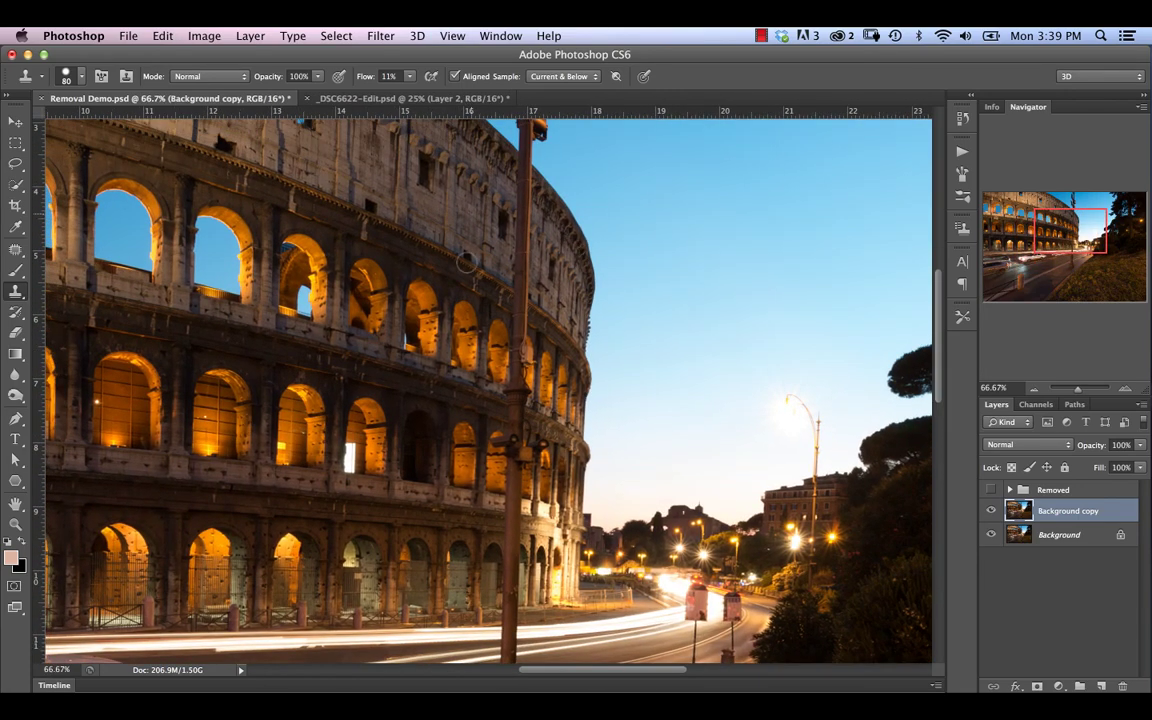
left_click(16, 164)
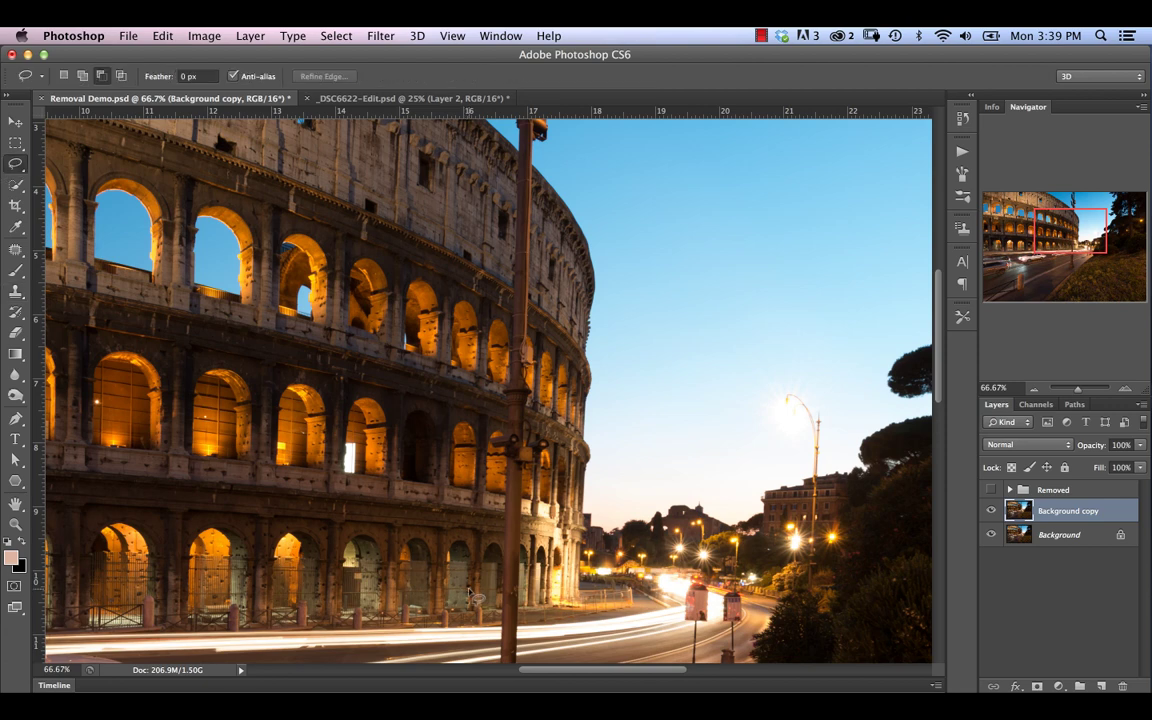
mouse_move(497, 630)
left_mouse_down()
mouse_move(504, 461)
mouse_move(484, 438)
mouse_move(503, 412)
mouse_move(521, 142)
mouse_move(537, 158)
mouse_move(533, 364)
mouse_move(546, 374)
mouse_move(532, 428)
mouse_move(530, 494)
left_mouse_up()
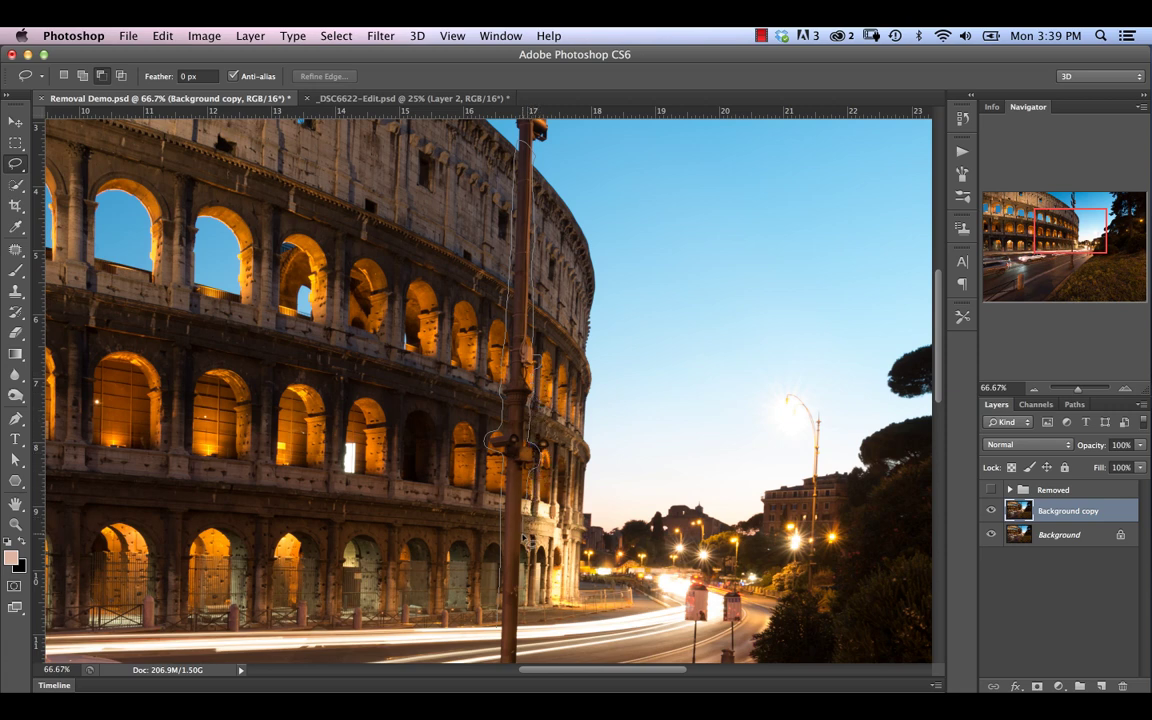
mouse_move(522, 538)
left_mouse_down()
mouse_move(532, 577)
mouse_move(480, 590)
left_mouse_up()
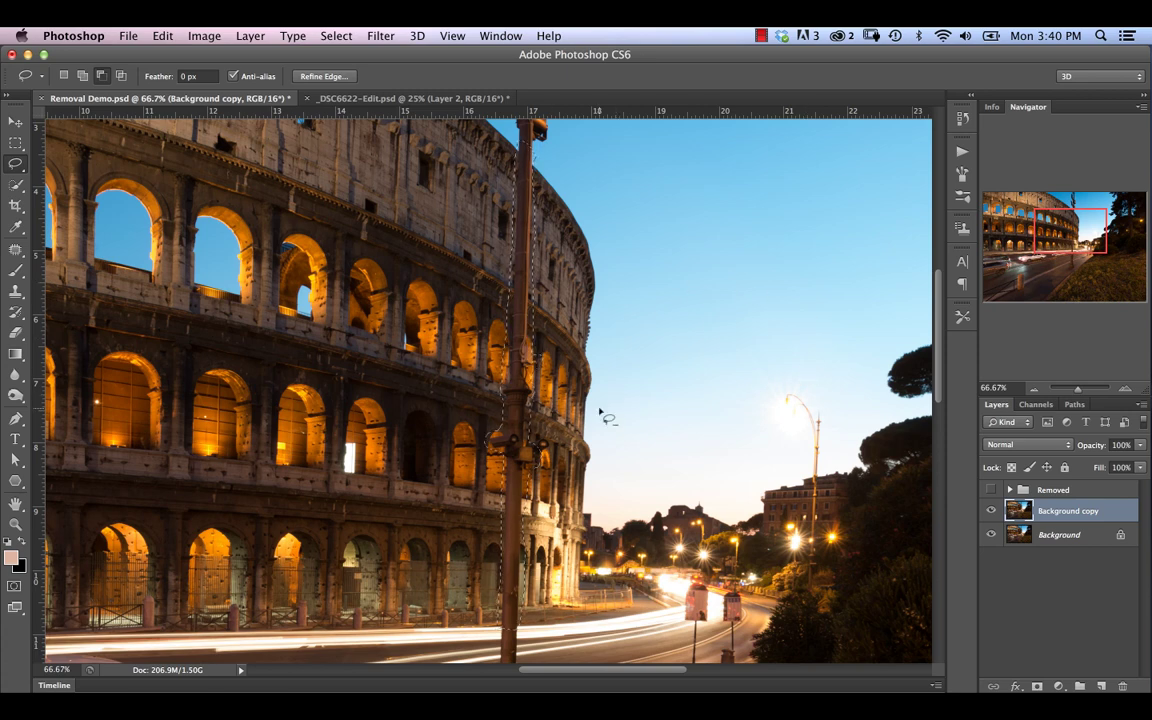
Step: Try to remove the selected lamppost section with a Content-Aware fill in Normal mode at 100% opacity, and deselect
key("shift")
key("alt")
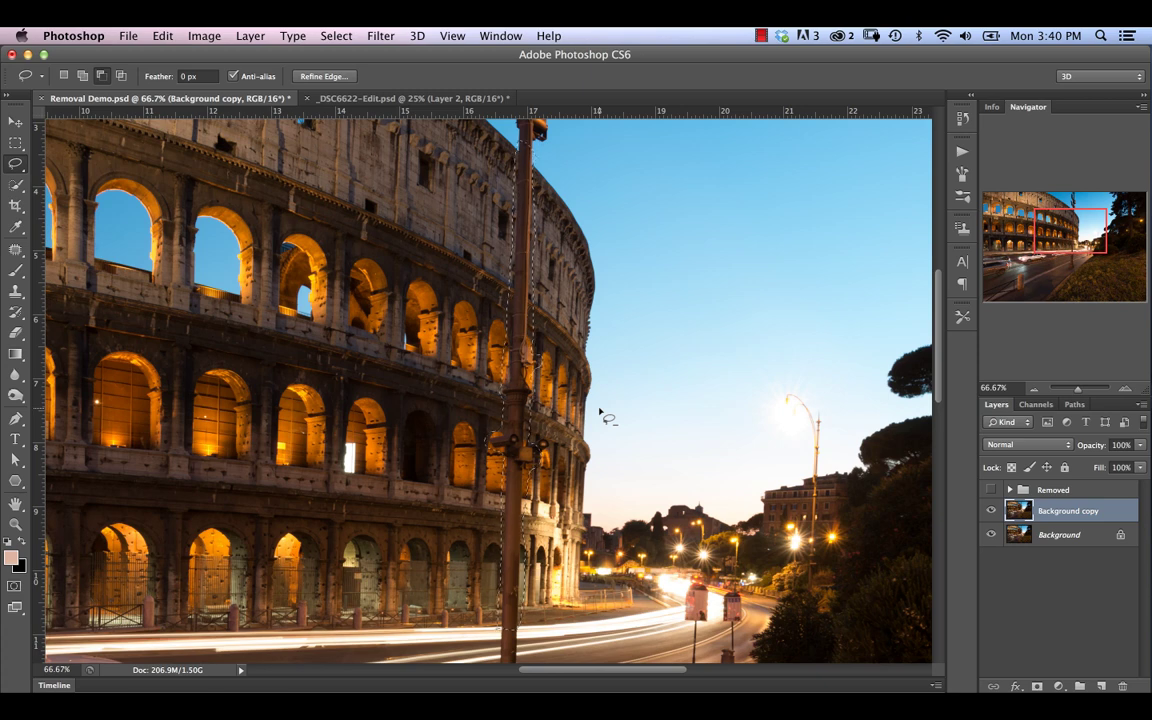
key("shift")
key("shift+BackSpace")
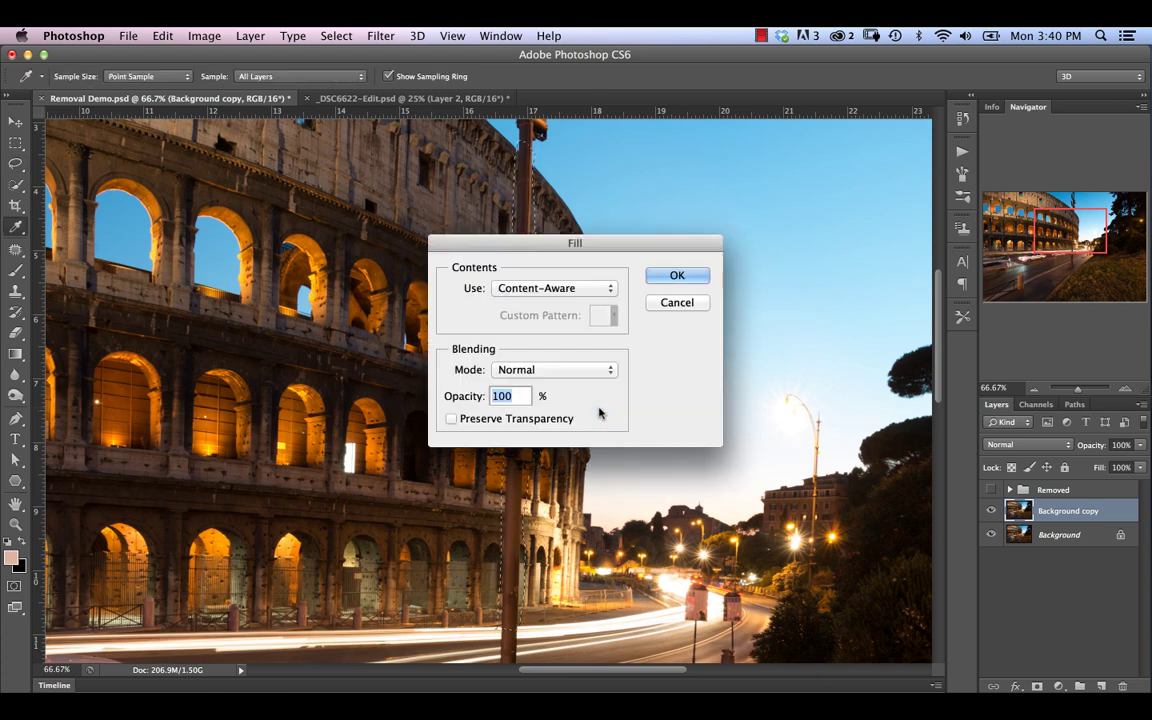
left_click(577, 290)
left_click(549, 292)
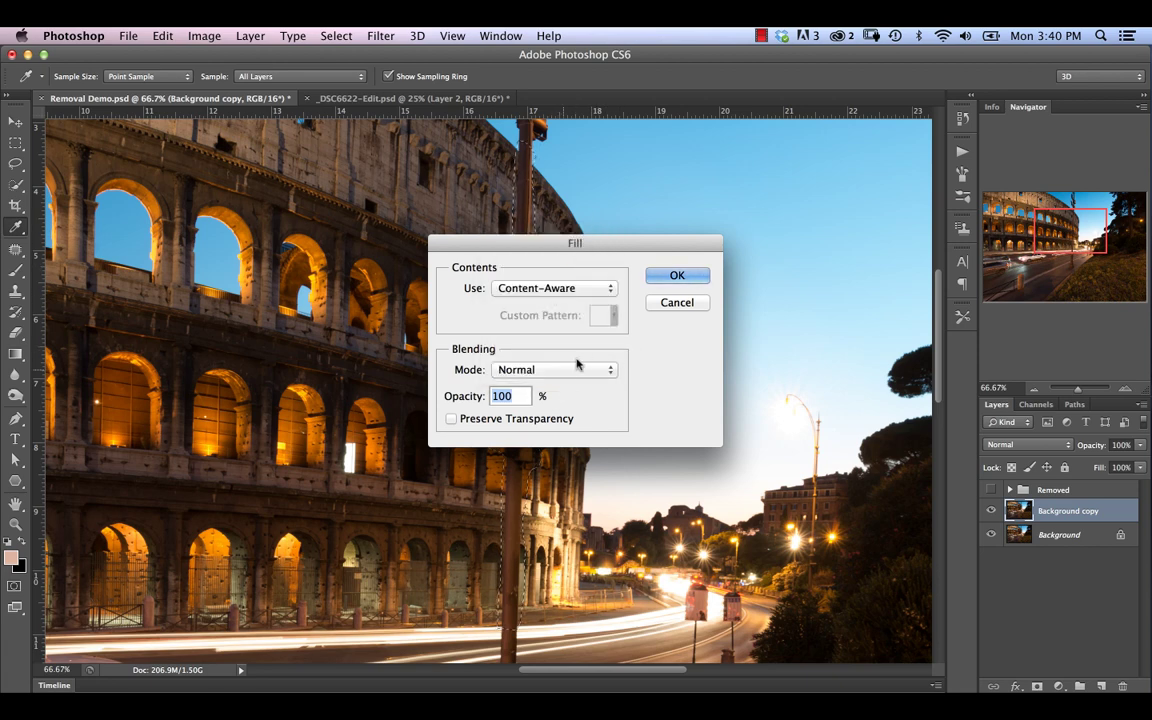
left_click(675, 280)
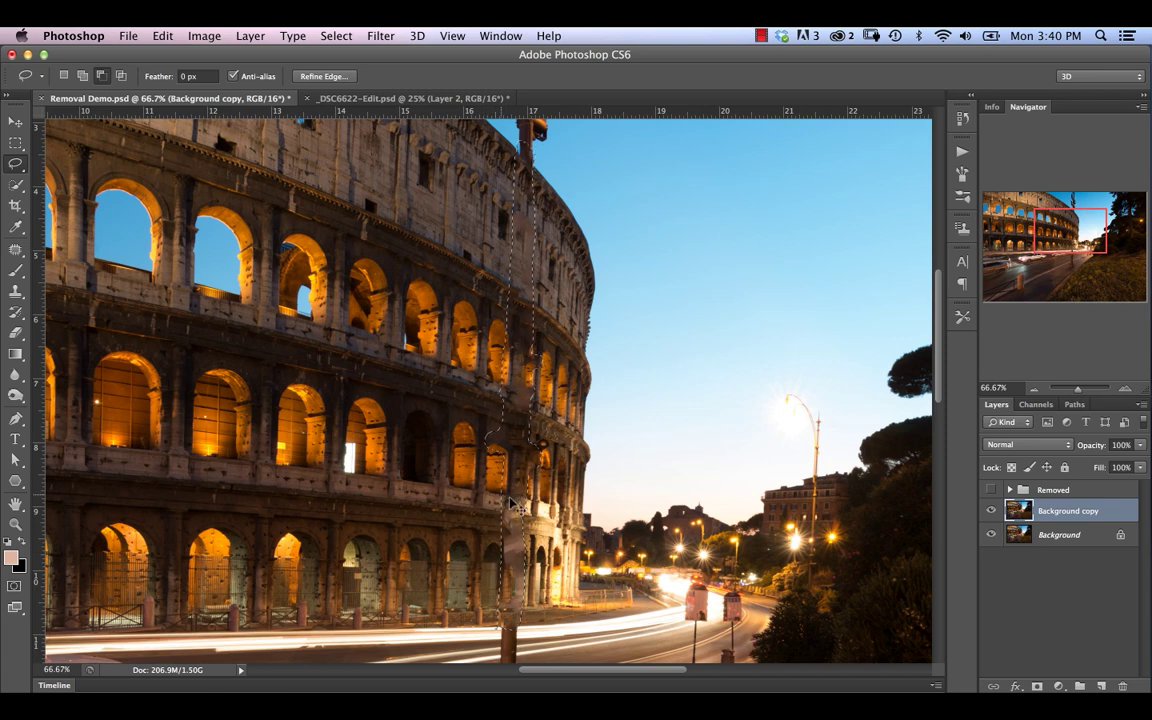
key("super+d")
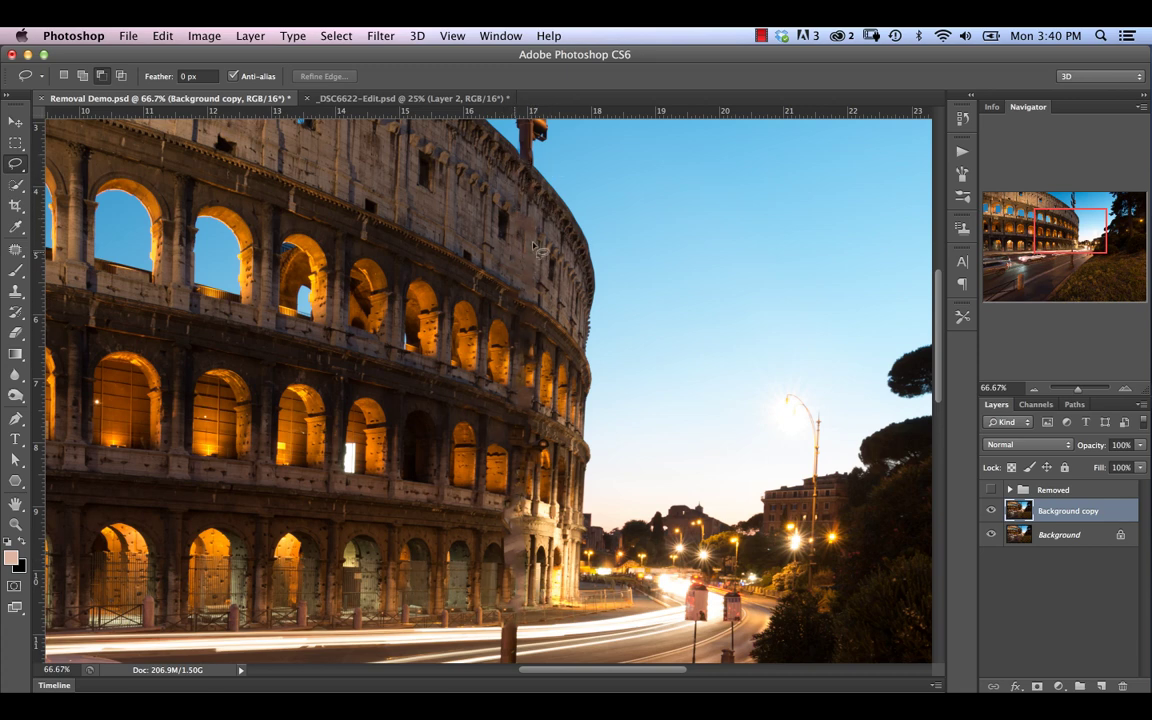
Step: Undo the Content-Aware fill and clear the lamppost selection
key("super+z")
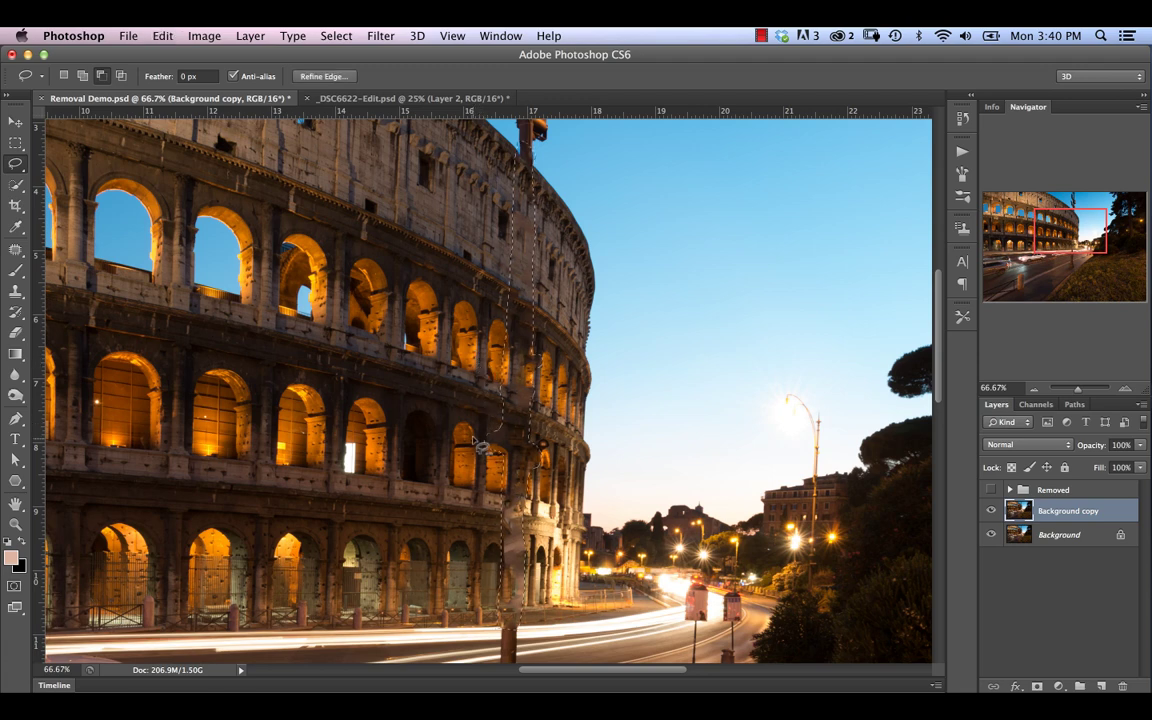
left_click(476, 449)
key("super+z")
key("super+z")
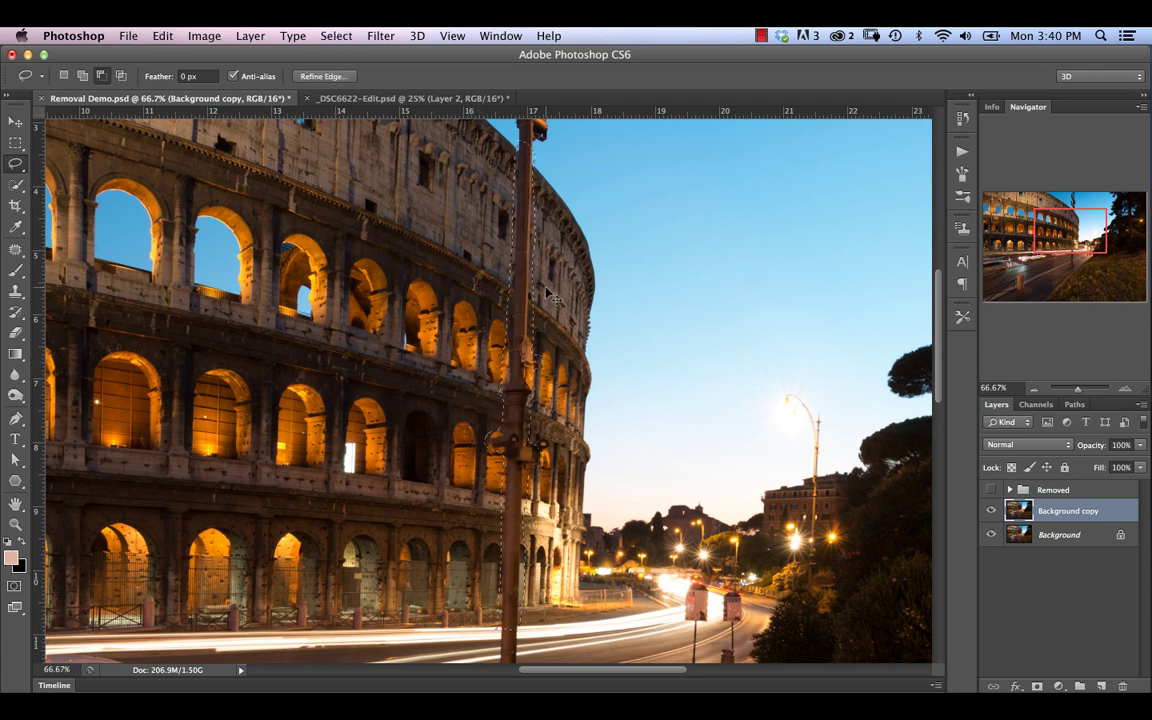
left_click(498, 267)
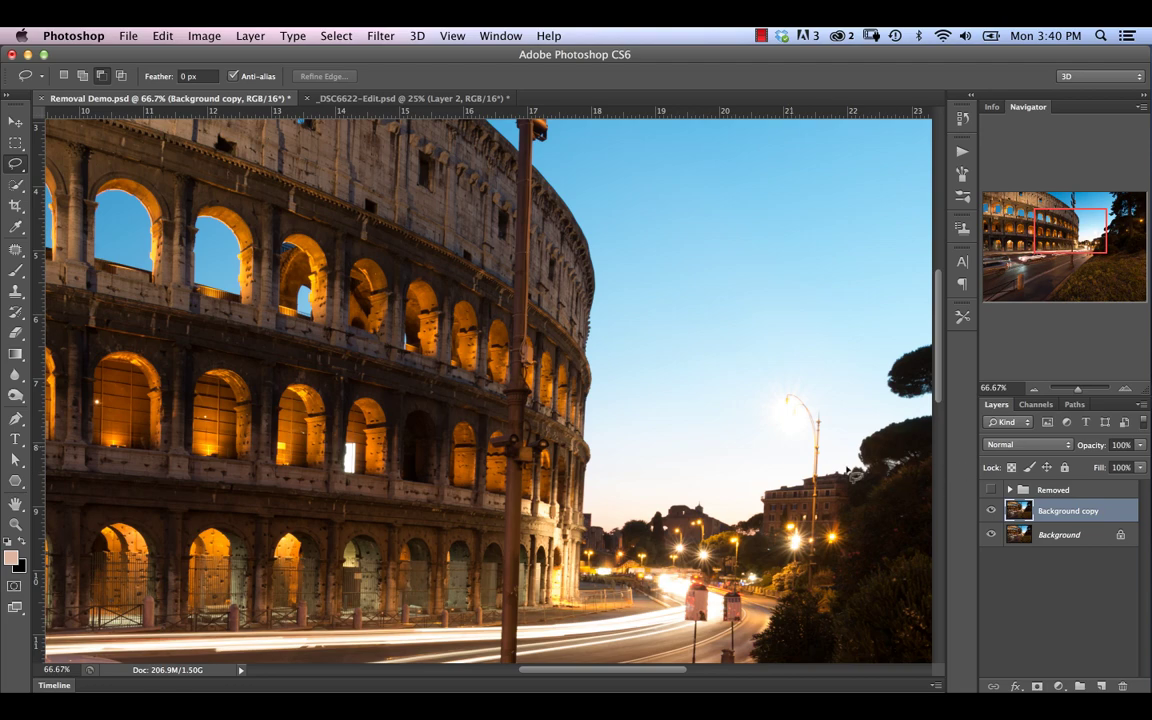
Step: Compare Removal Demo.psd with _DSC6622-Edit.psd, examining which part of the Colosseum the lamppost covers in each photo
key("super+minus")
key("super+minus")
key("super+minus")
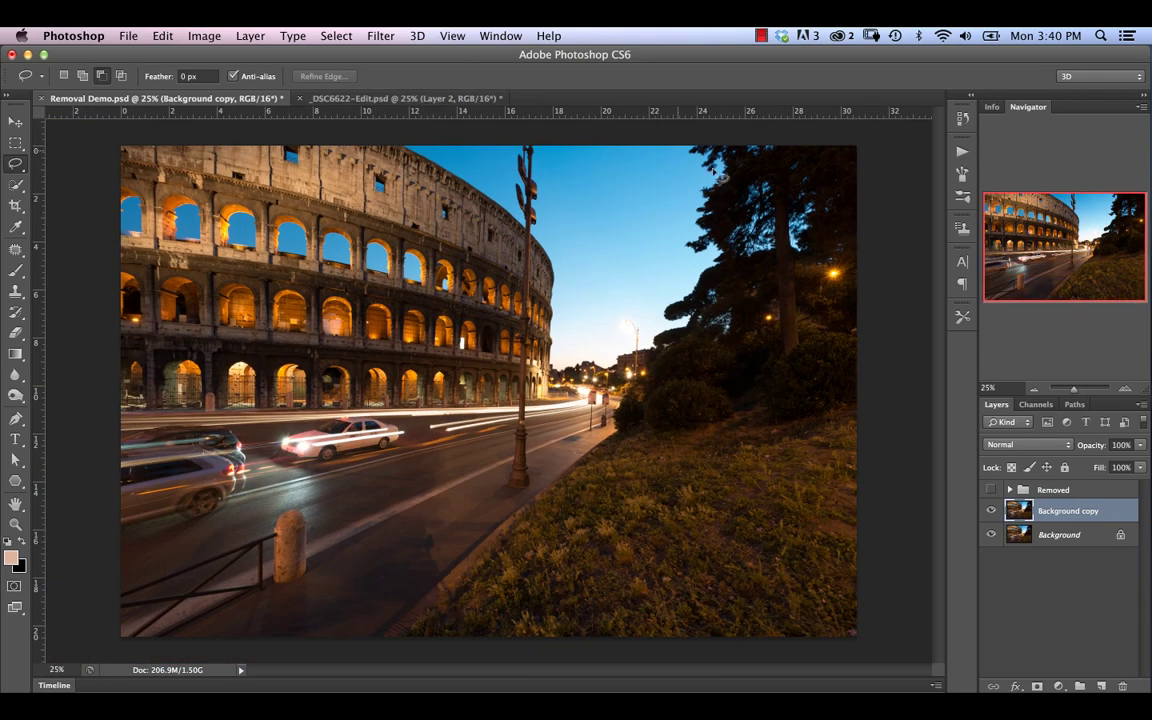
left_click(378, 99)
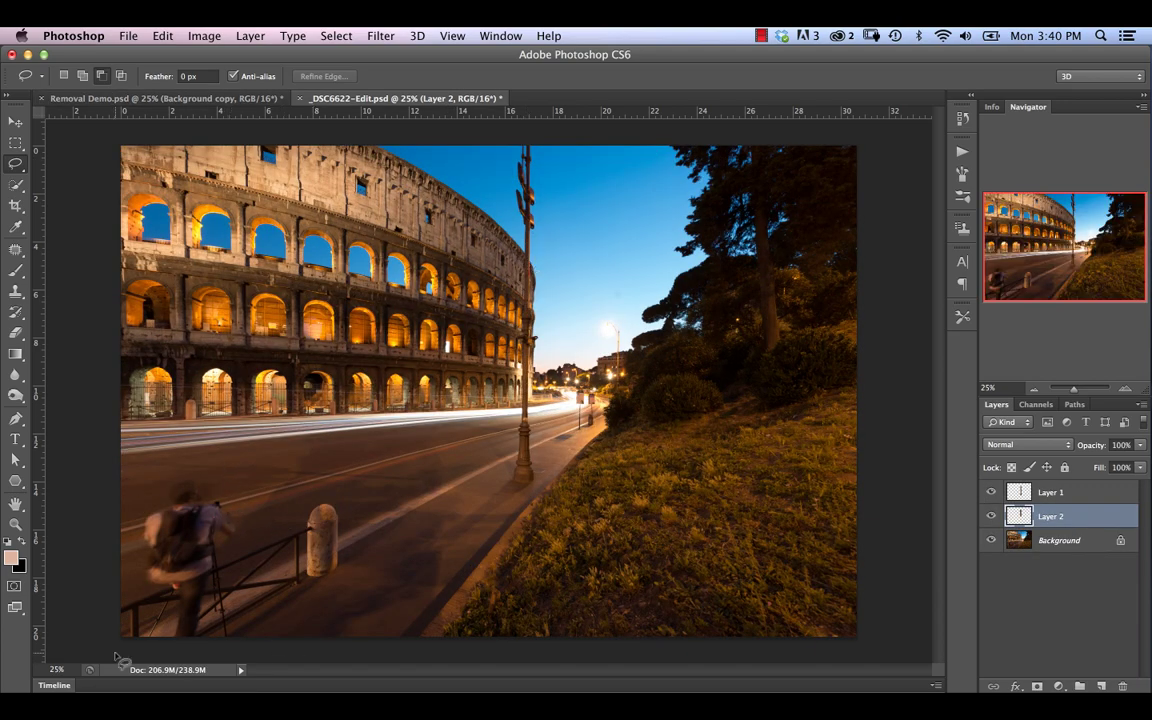
left_click(208, 98)
left_click(410, 100)
left_click(218, 99)
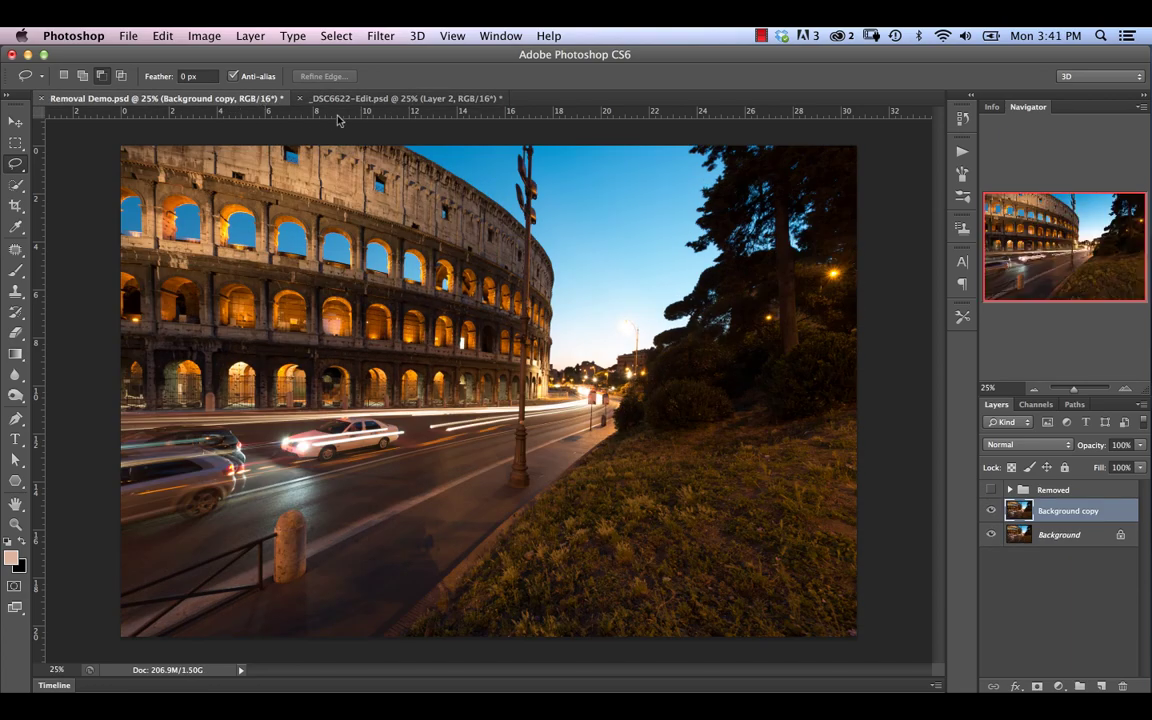
left_click(365, 100)
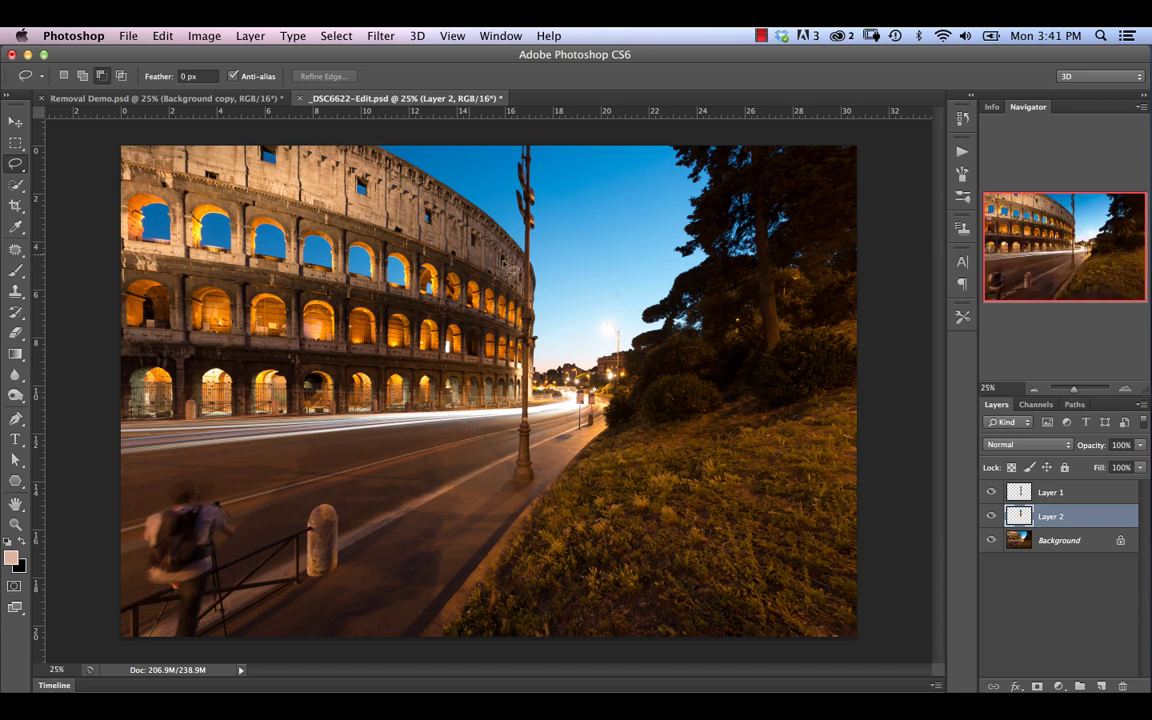
left_click(218, 99)
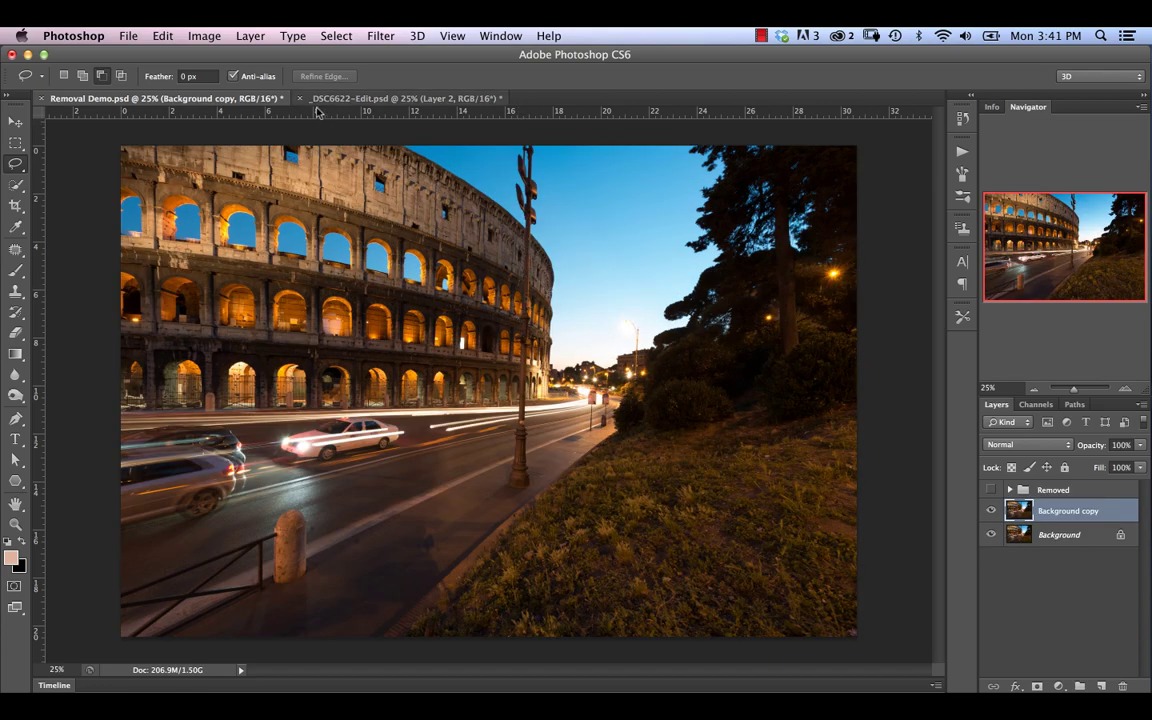
left_click(380, 98)
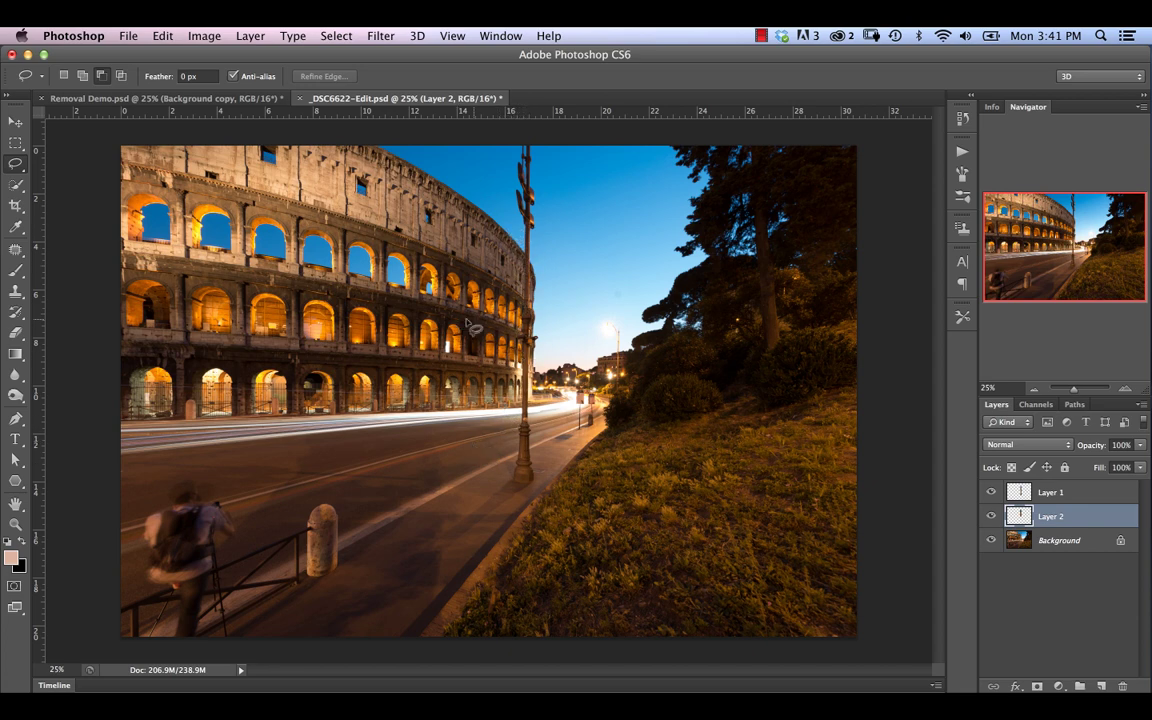
Step: View Layer 2 on its own in _DSC6622-Edit.psd
left_click(1057, 496)
left_click(1050, 516)
left_click(991, 516, "alt")
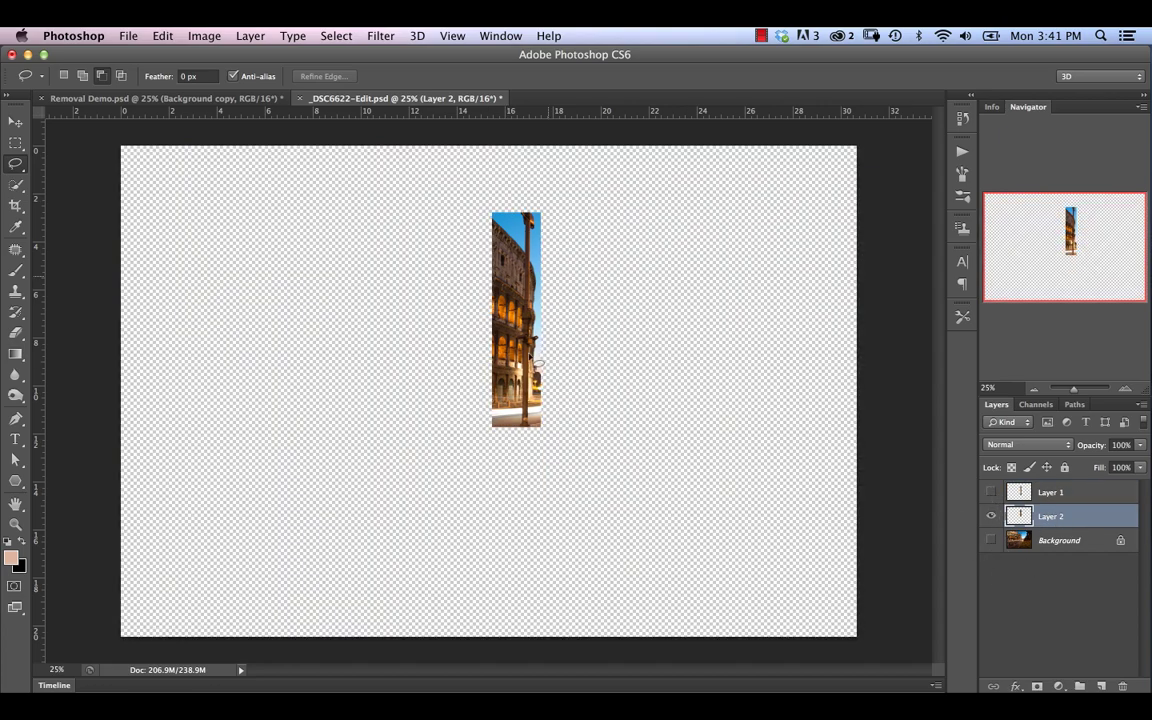
Step: With only the Background shown, copy a tall rectangular strip of the Colosseum beside the lamppost to a new layer
left_click(991, 540, "alt")
left_click(1055, 541)
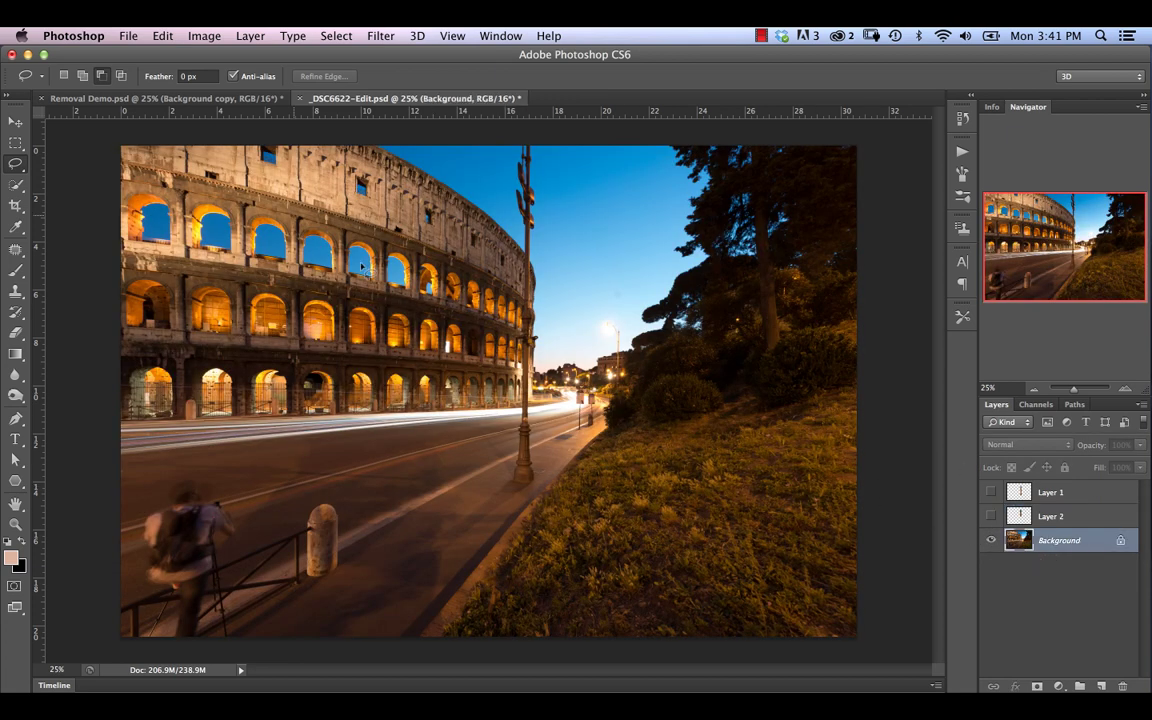
left_click(16, 143)
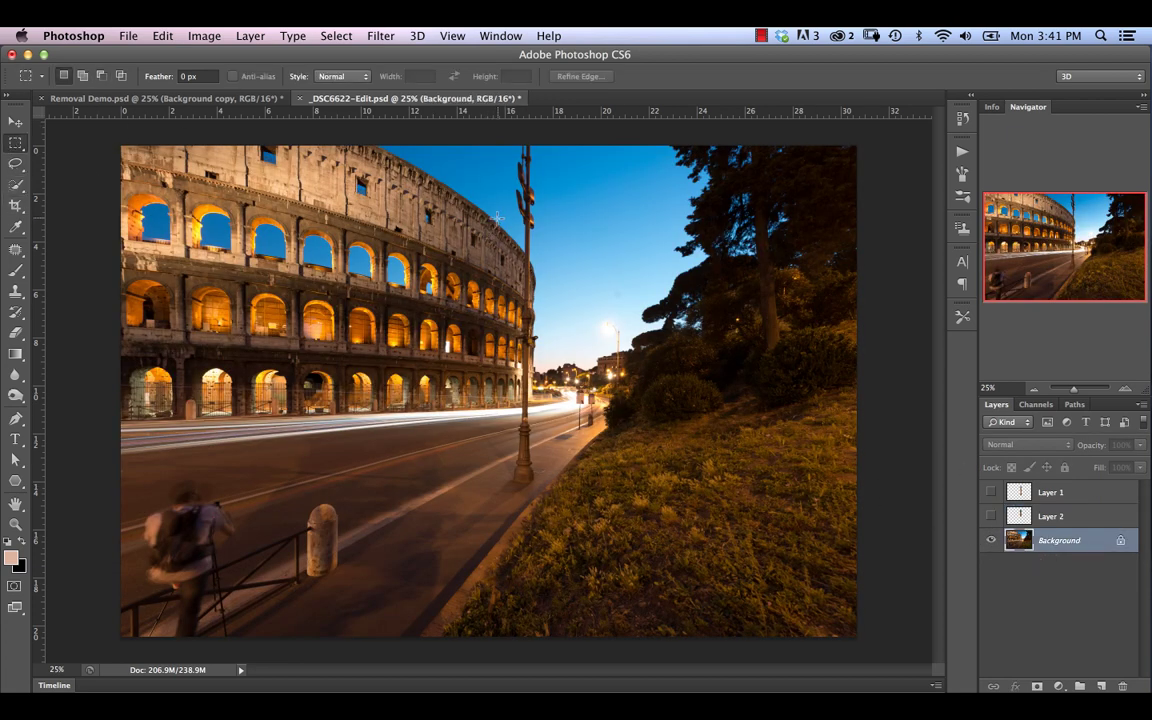
left_click_drag(497, 210, 523, 417)
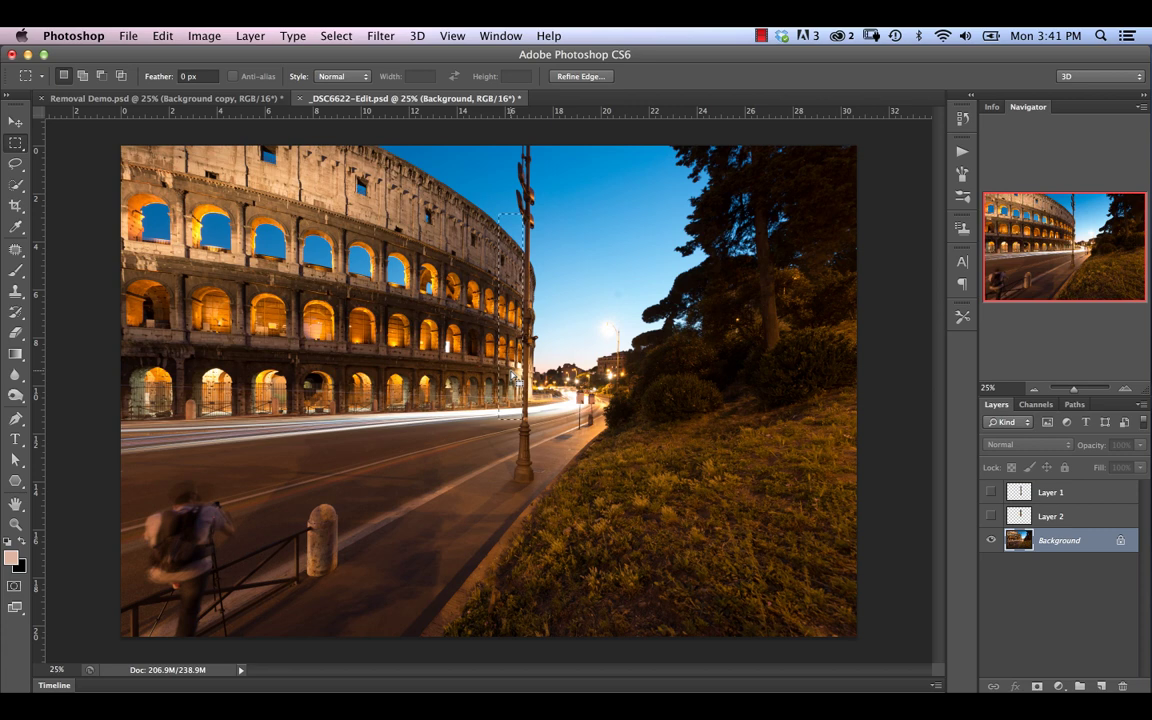
key("super+j")
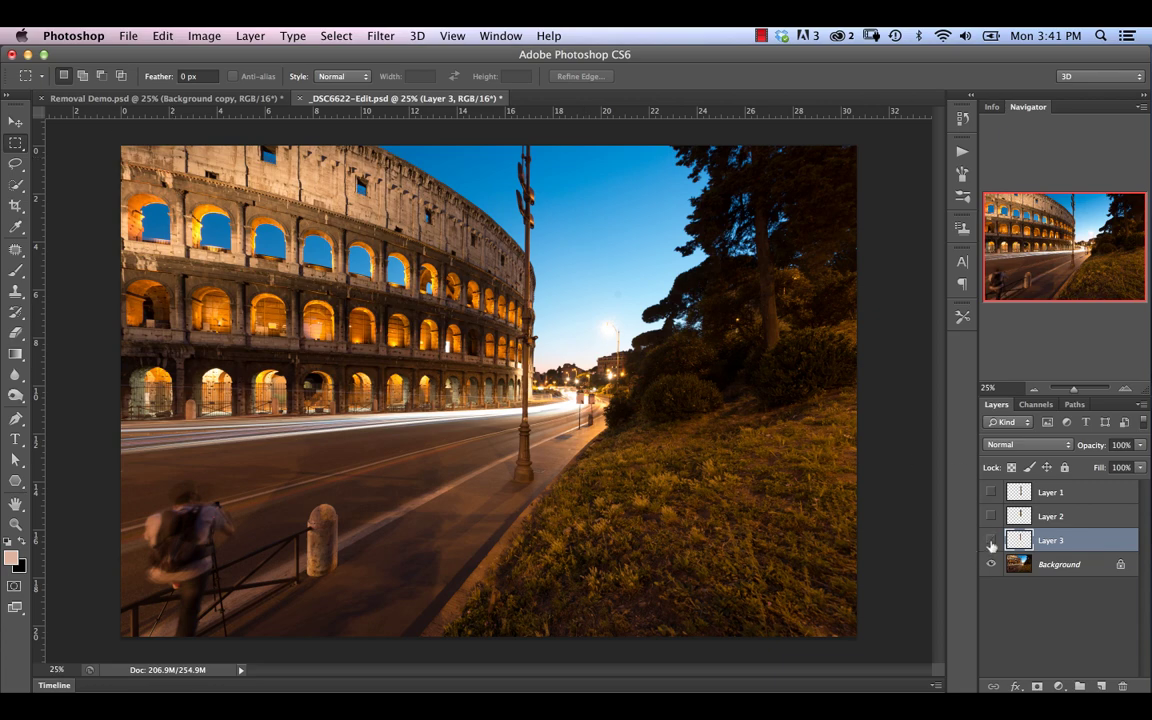
Step: Show only Layer 2, hiding the newly copied strip and the Background
left_click(992, 518)
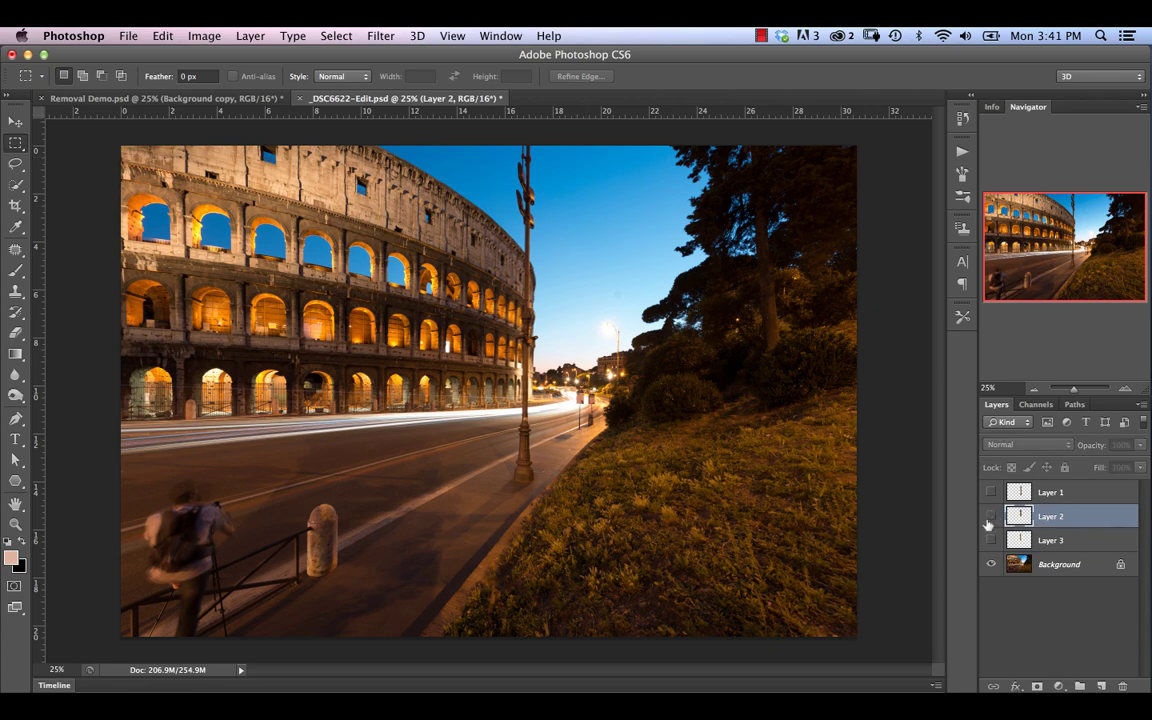
left_click(990, 517)
left_click(990, 566)
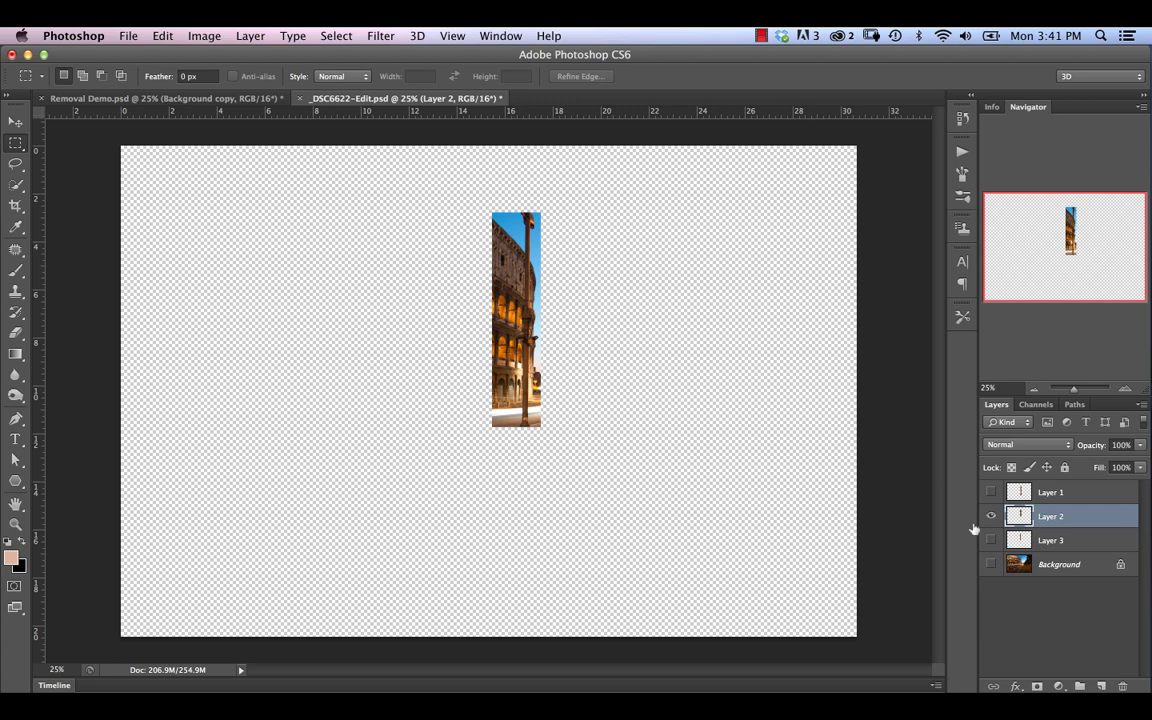
Step: Copy Layer 2's Colosseum strip into Removal Demo.psd with the Move tool, placing it over the lamppost area
left_click(14, 121)
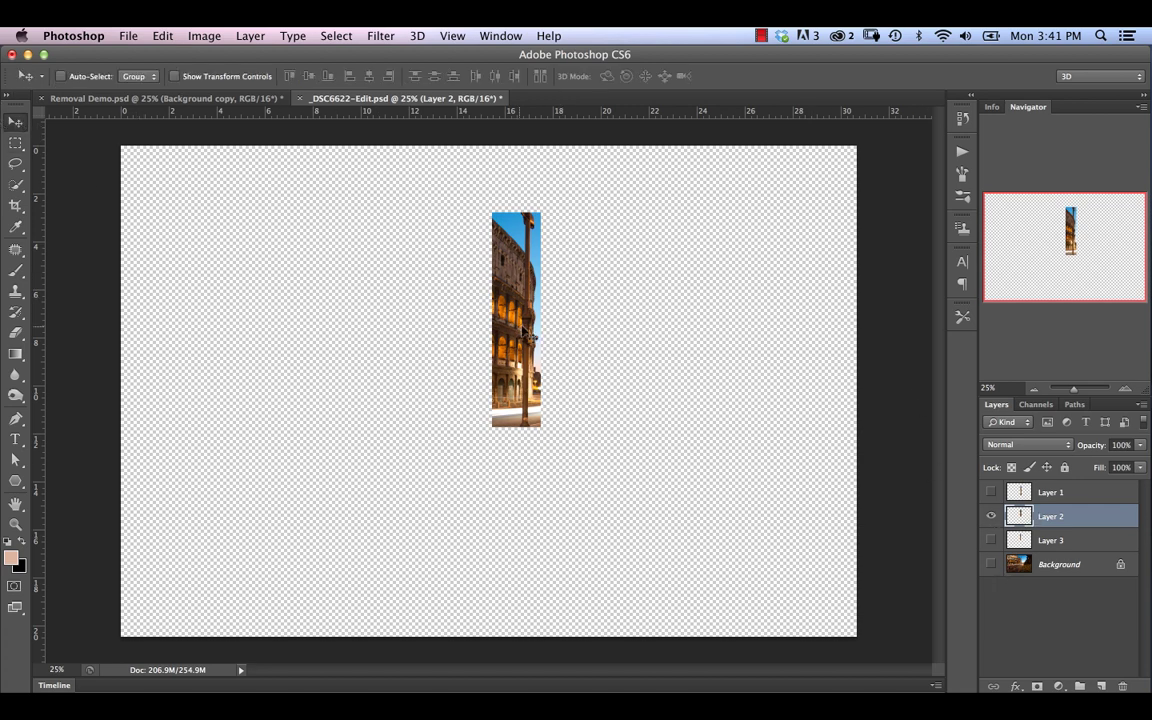
left_click_drag(477, 310, 186, 104)
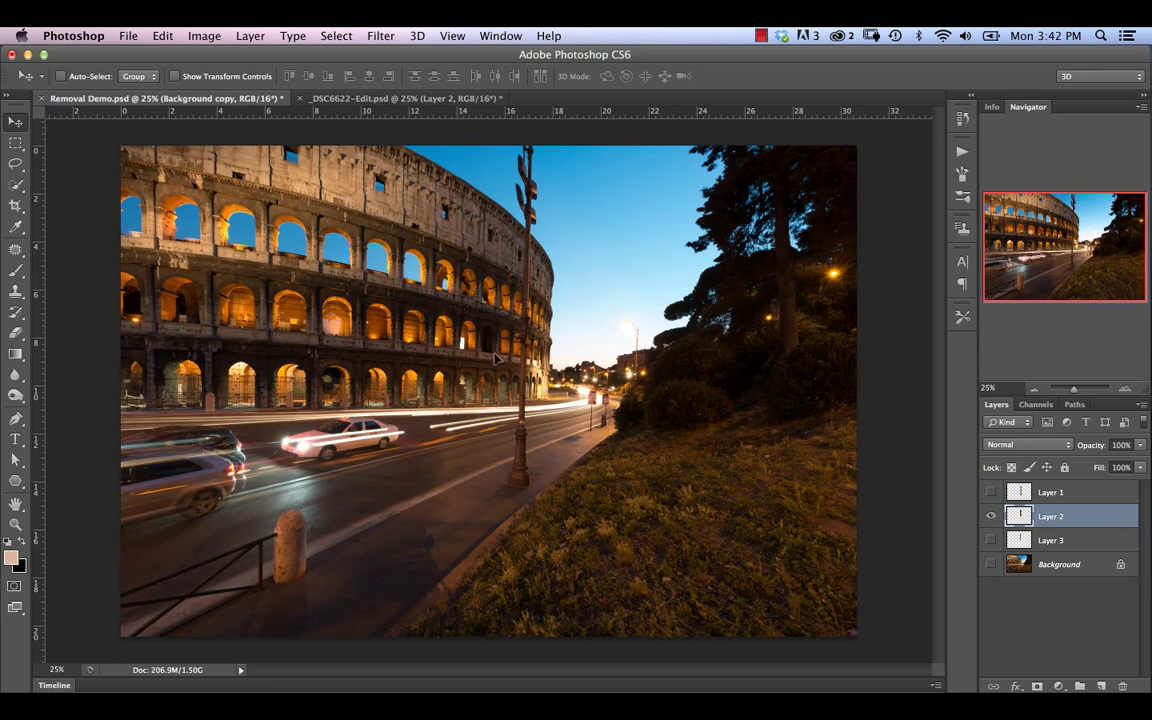
left_click_drag(494, 358, 485, 346)
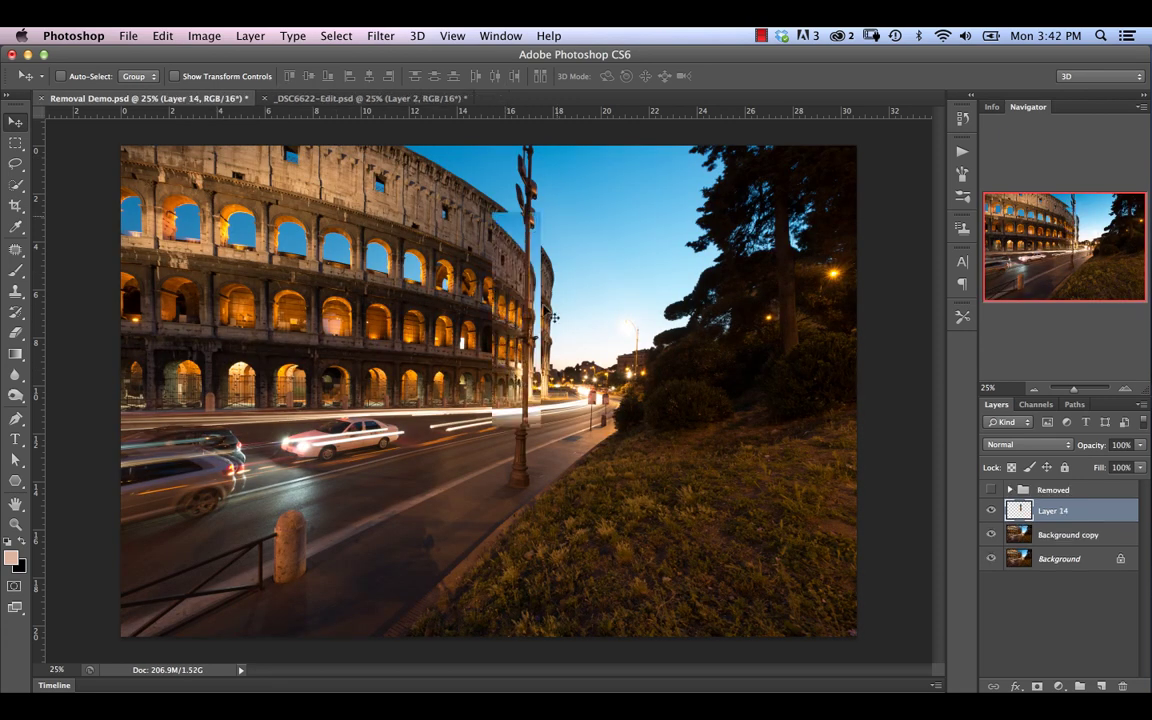
Step: Shift Layer 14's strip toward the Colosseum's outer edge and set its blend mode to Difference
mouse_move(514, 334)
left_mouse_down()
mouse_move(531, 343)
mouse_move(472, 302)
mouse_move(473, 321)
mouse_move(605, 346)
mouse_move(521, 335)
left_mouse_up()
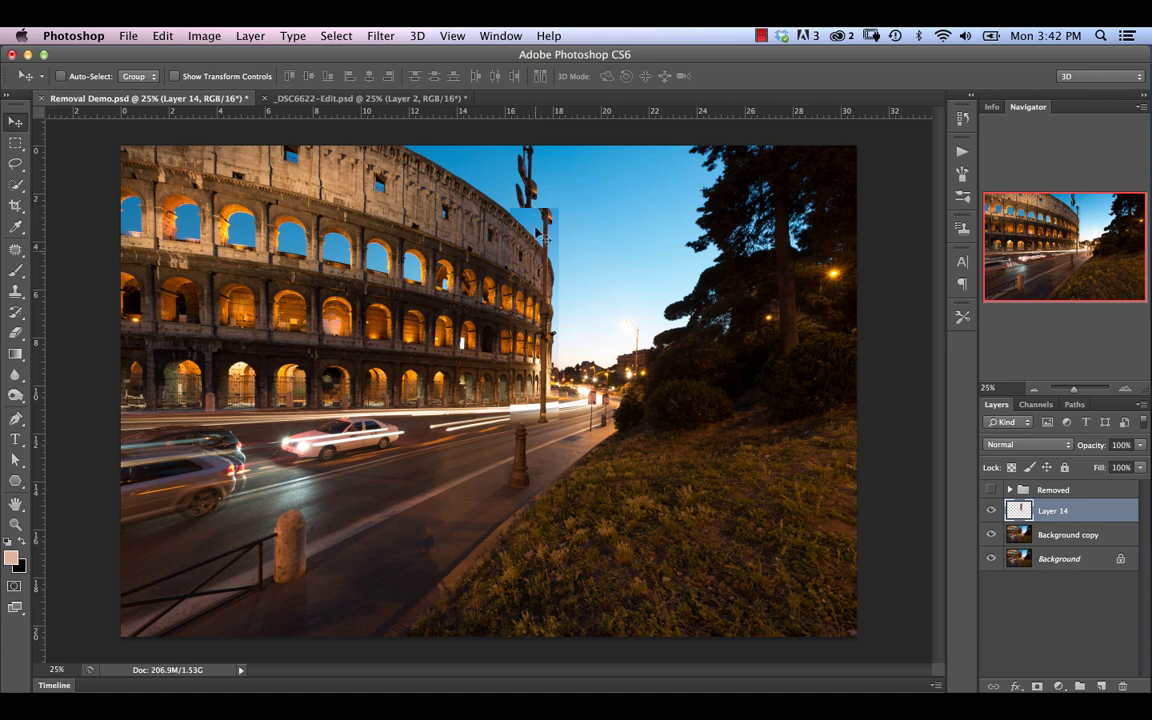
left_click(1028, 444)
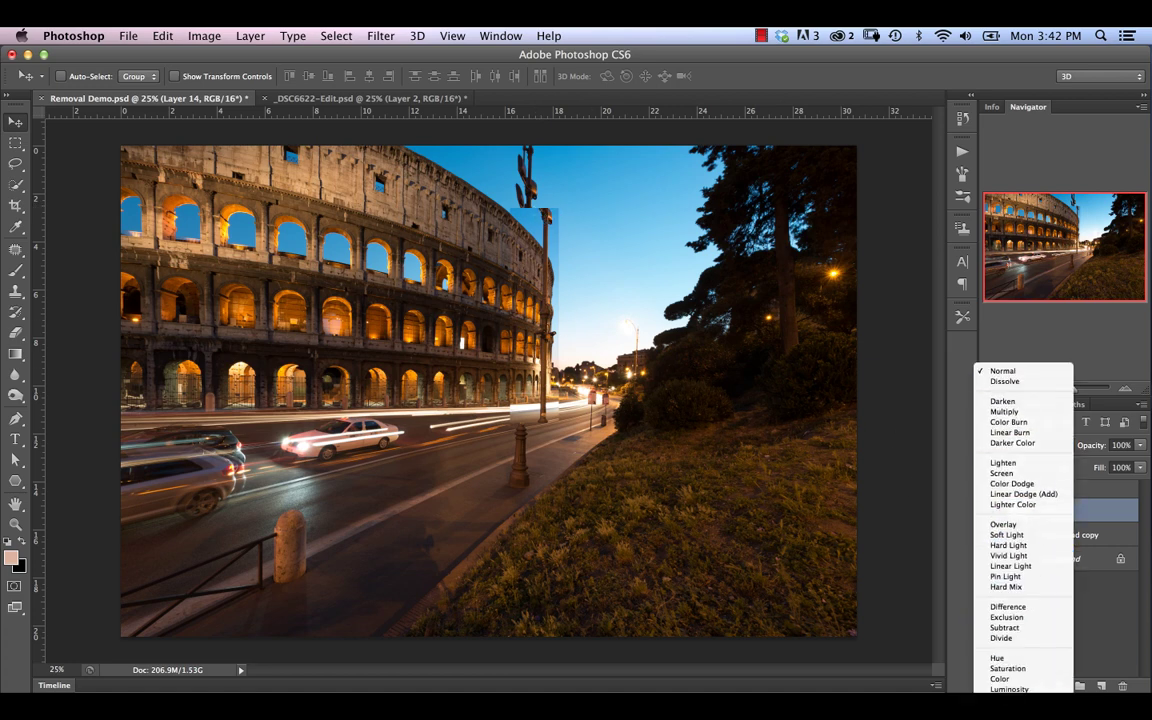
left_click(1010, 607)
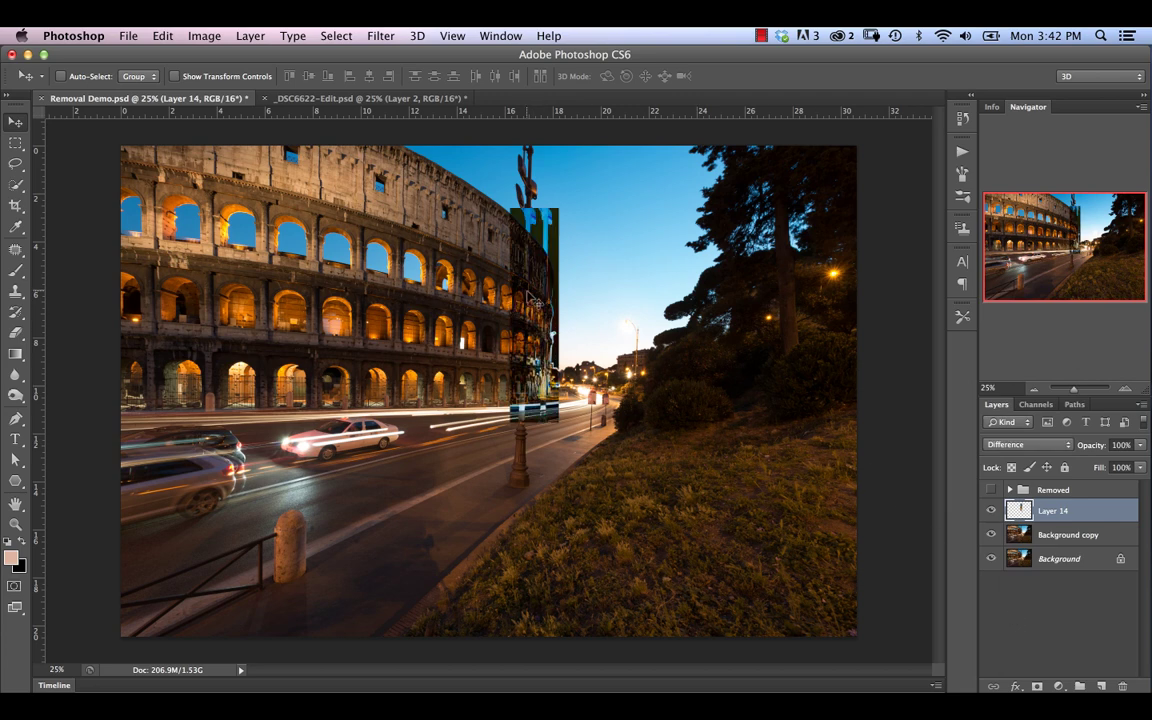
Step: Fine-tune Layer 14's position so the strip's arches and roofline line up with the Colosseum beneath, nudging it slightly left
left_click_drag(545, 262, 529, 297)
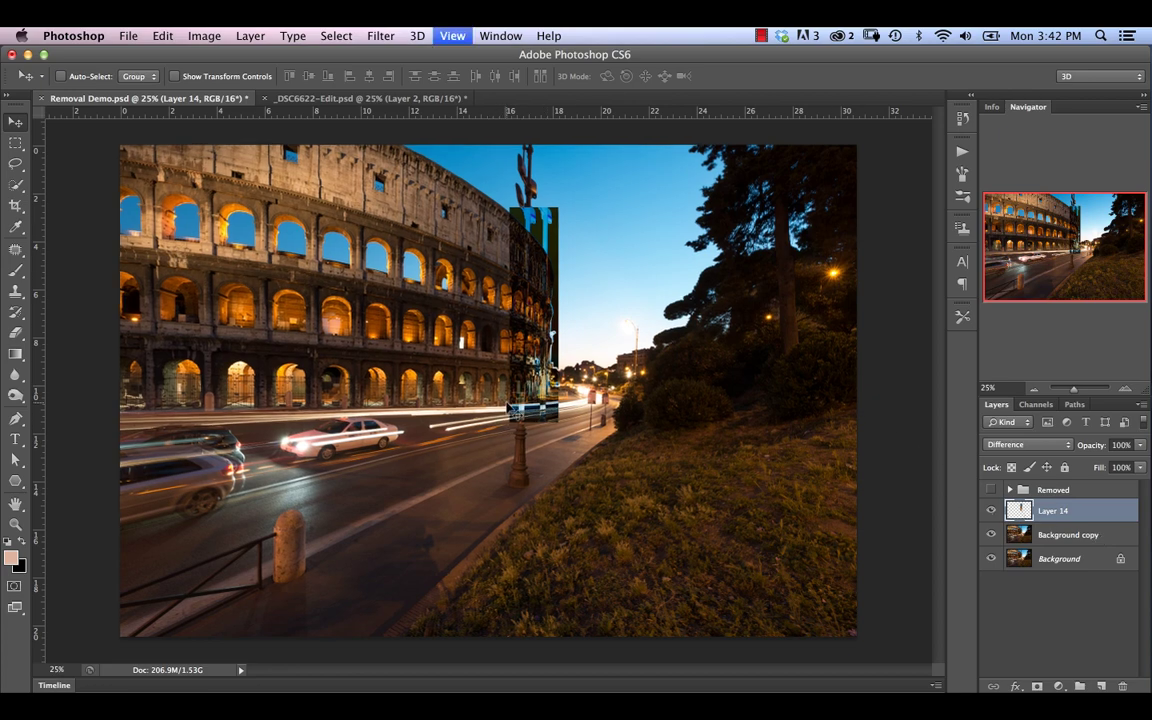
key("super+equal")
key("super+equal")
key("super+equal")
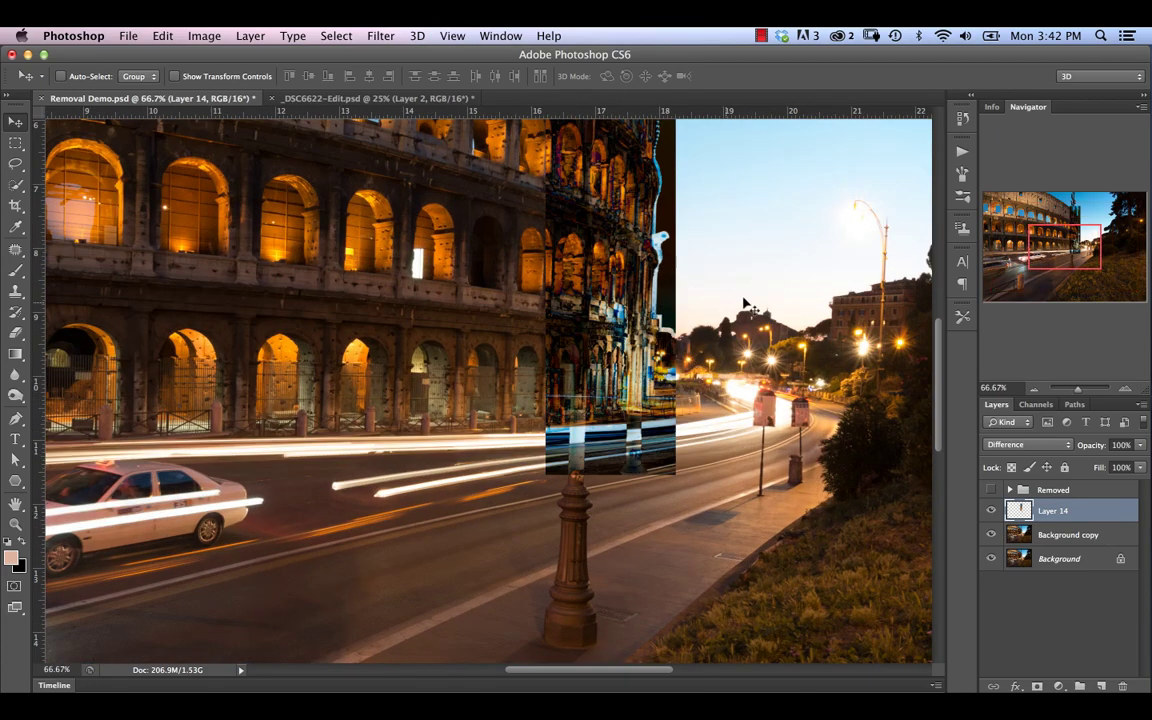
left_click_drag(737, 256, 684, 468)
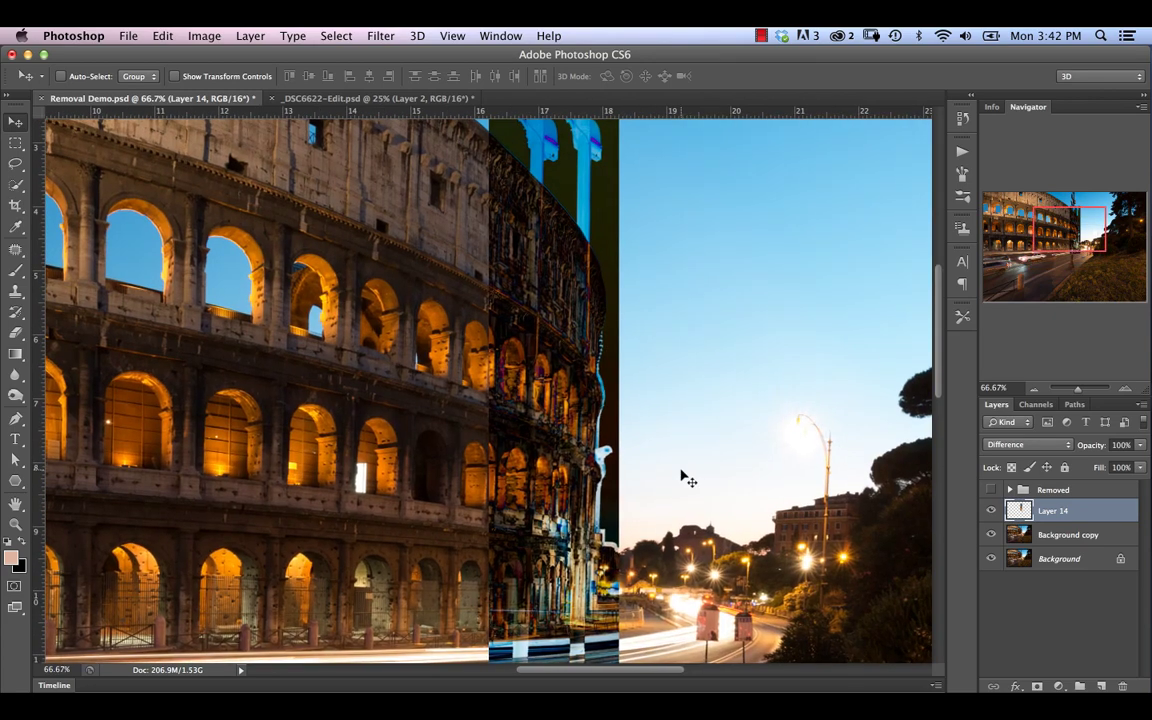
key("super+minus")
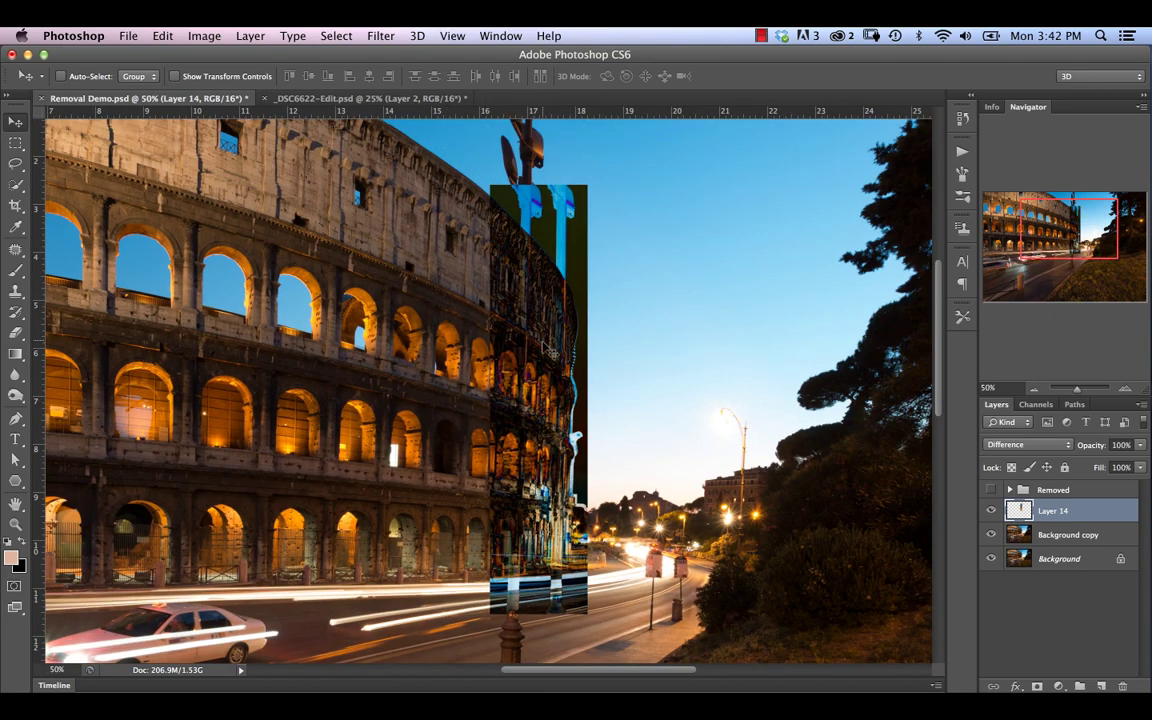
mouse_move(533, 342)
left_mouse_down()
mouse_move(553, 341)
mouse_move(534, 341)
left_mouse_up()
key("Left")
key("Left")
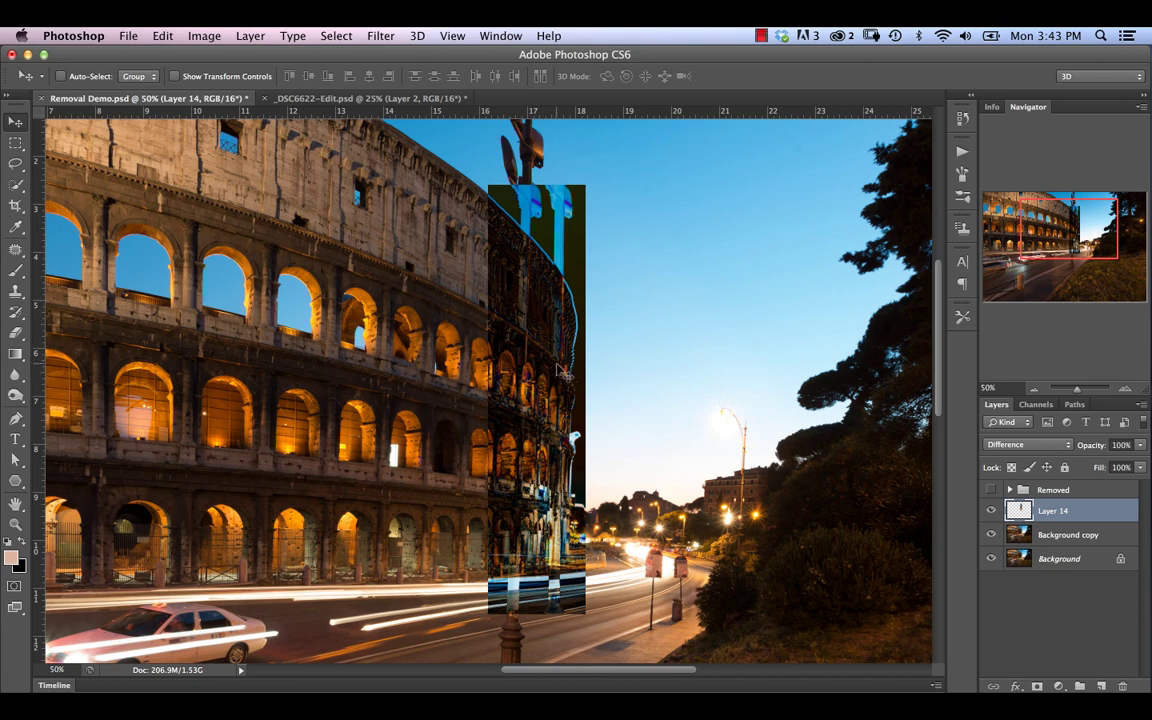
Step: Free-transform Layer 14's strip to about 100.8% width and 100.6% height, matching its upper edge to the Colosseum's roofline
key("ctrl+t")
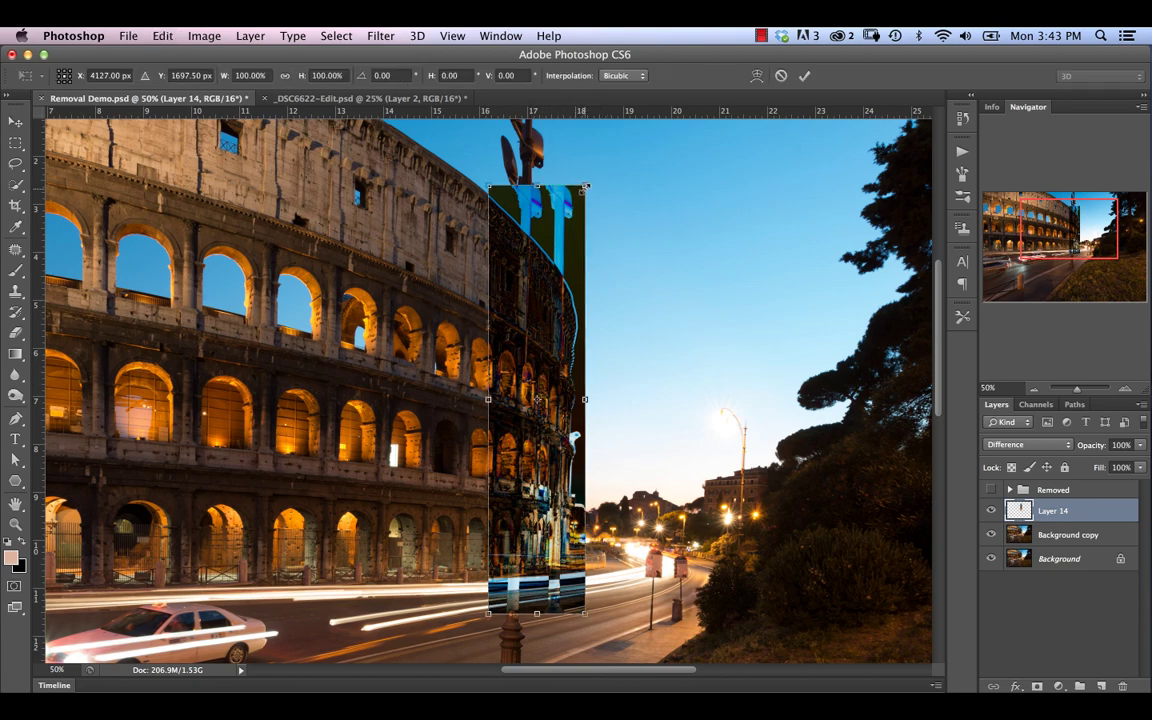
left_click_drag(586, 186, 585, 181)
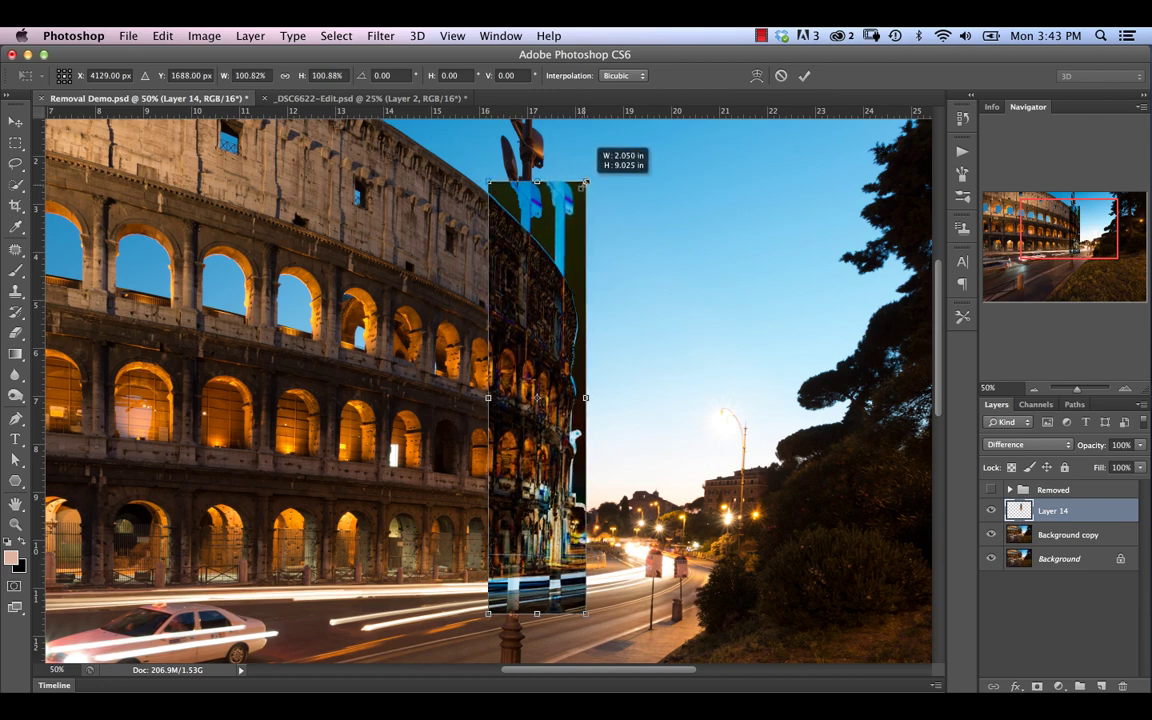
left_click_drag(586, 182, 585, 182)
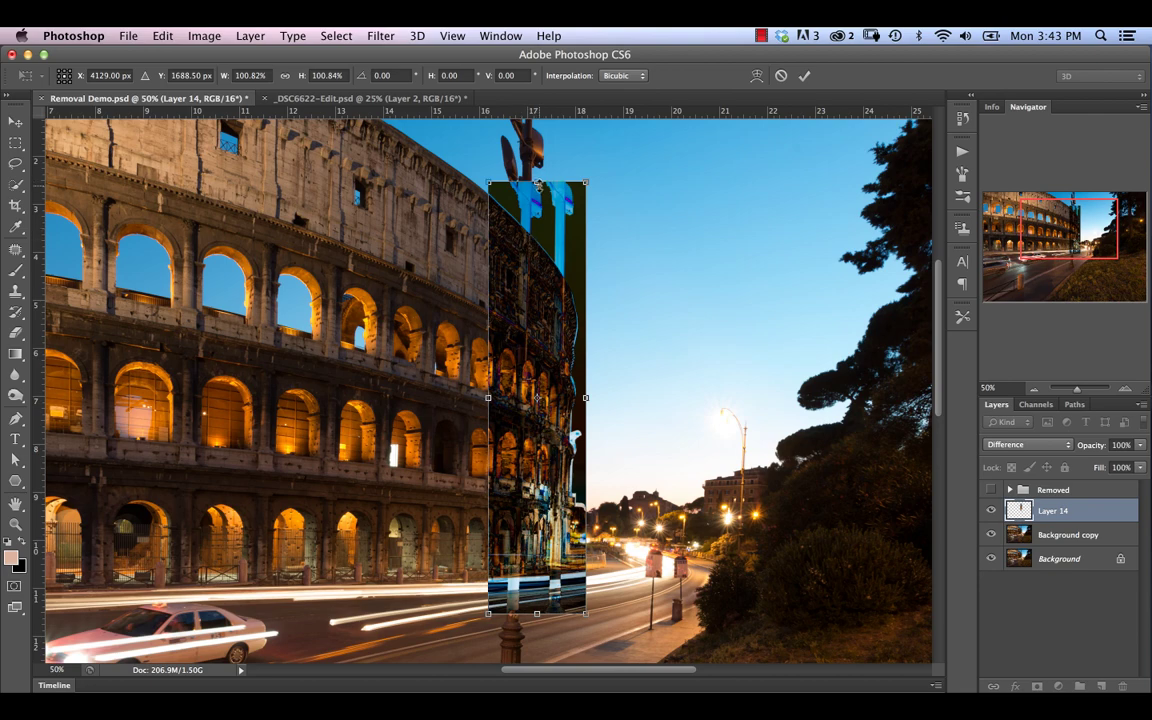
left_click_drag(537, 185, 537, 187)
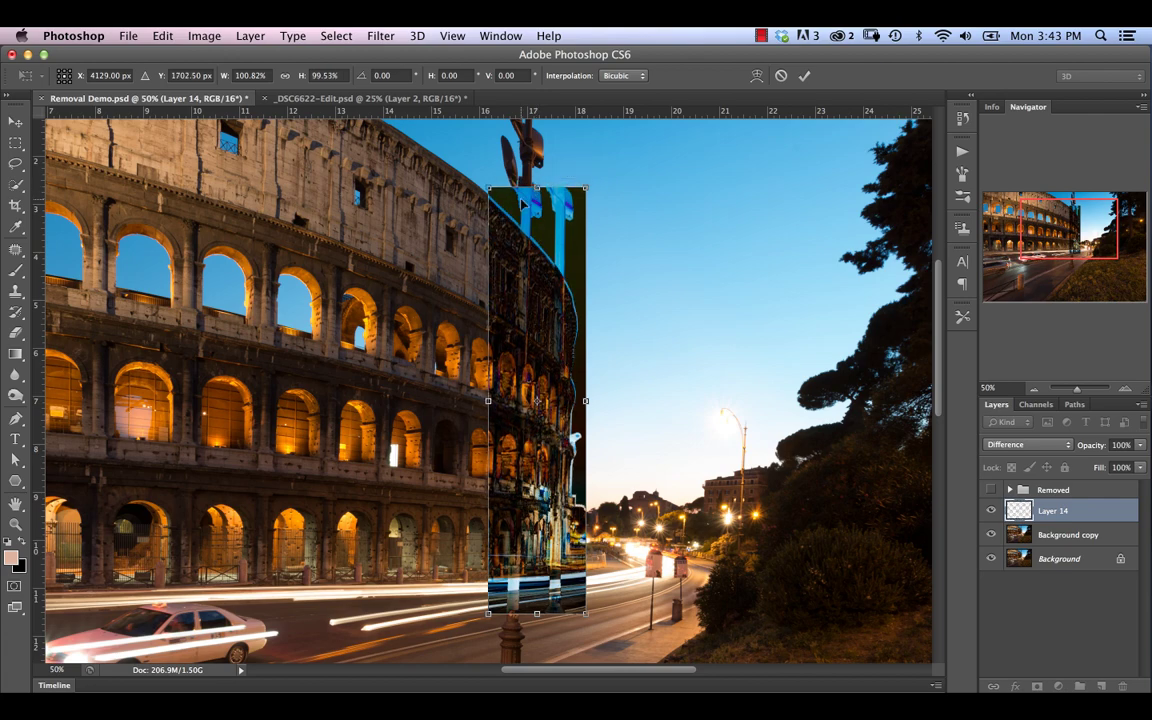
key("super+equal")
key("super+equal")
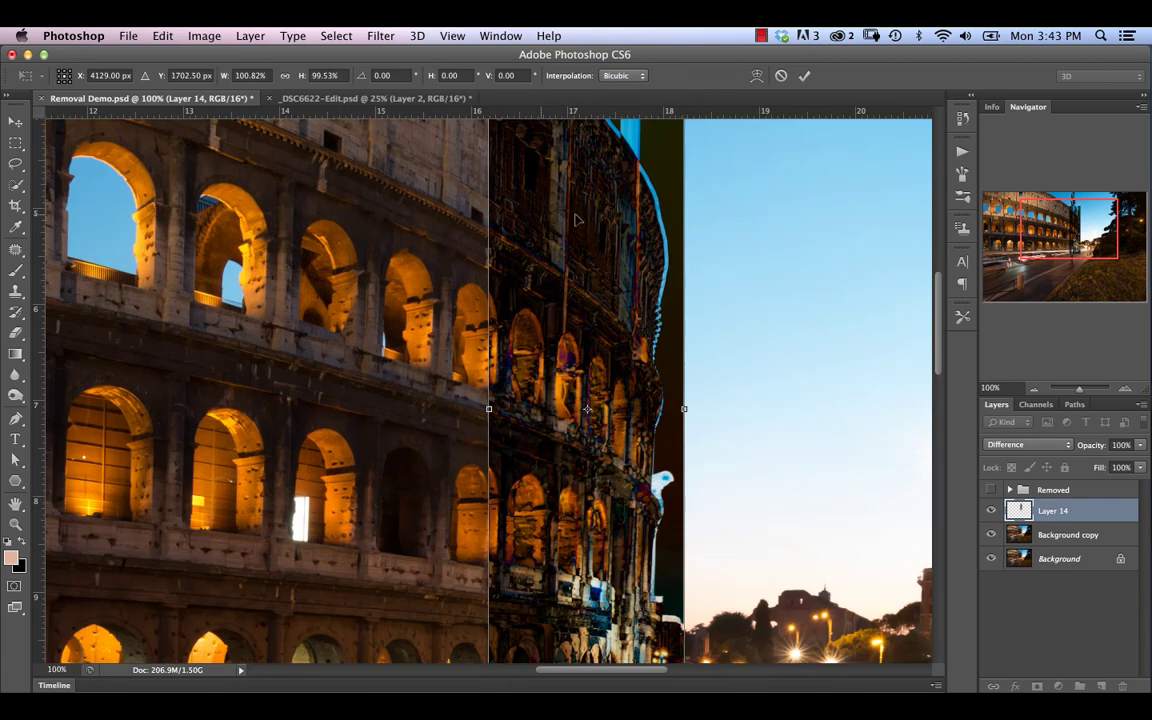
left_click_drag(581, 224, 528, 456)
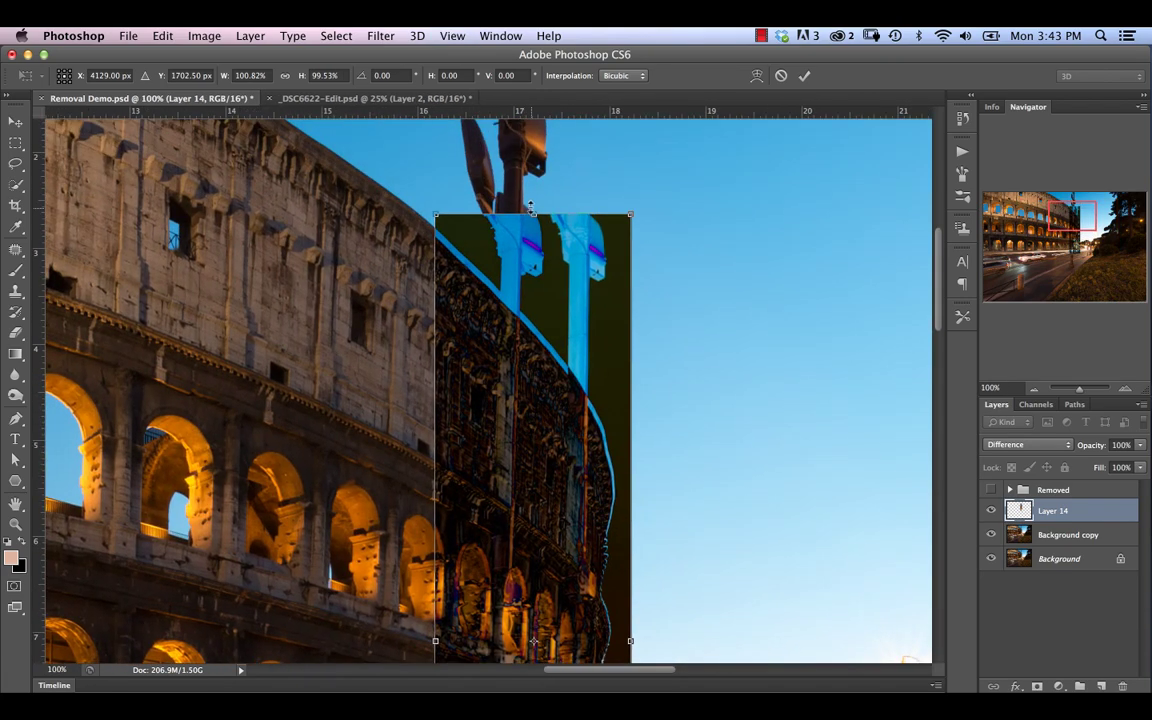
left_click_drag(533, 215, 532, 199)
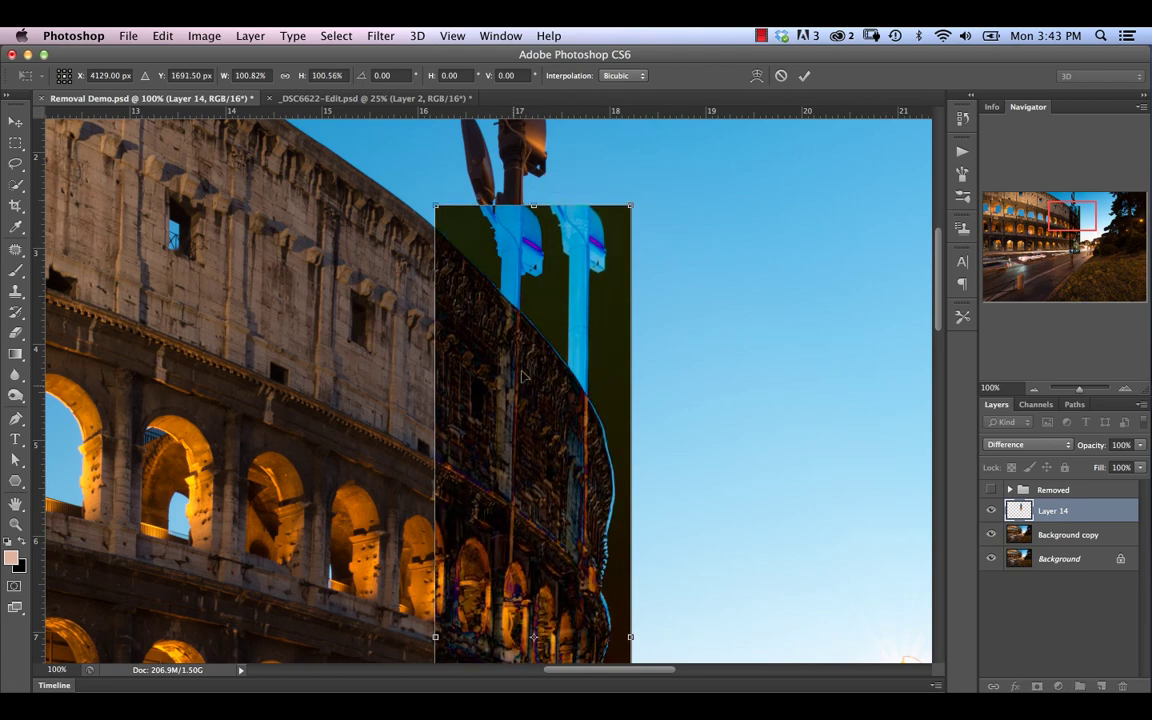
Step: Stretch the strip's lower edge downward to about 101.9% height to match the street-level details
left_click_drag(445, 486, 452, 375)
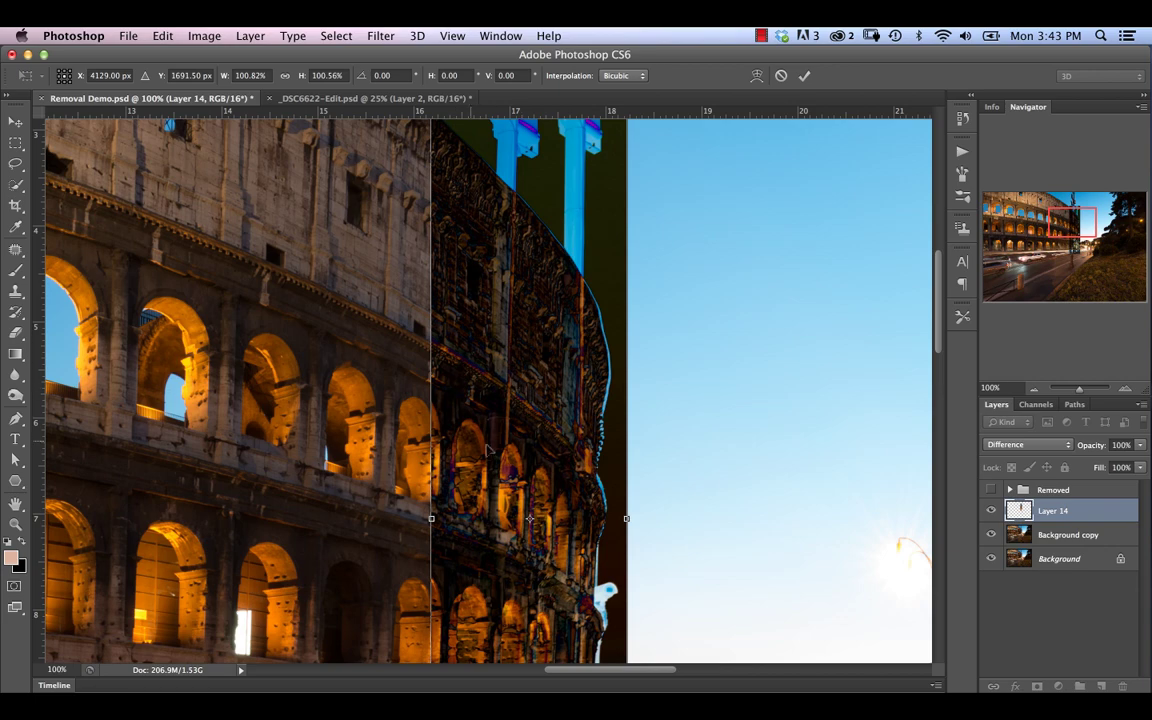
key("super+minus")
key("super+minus")
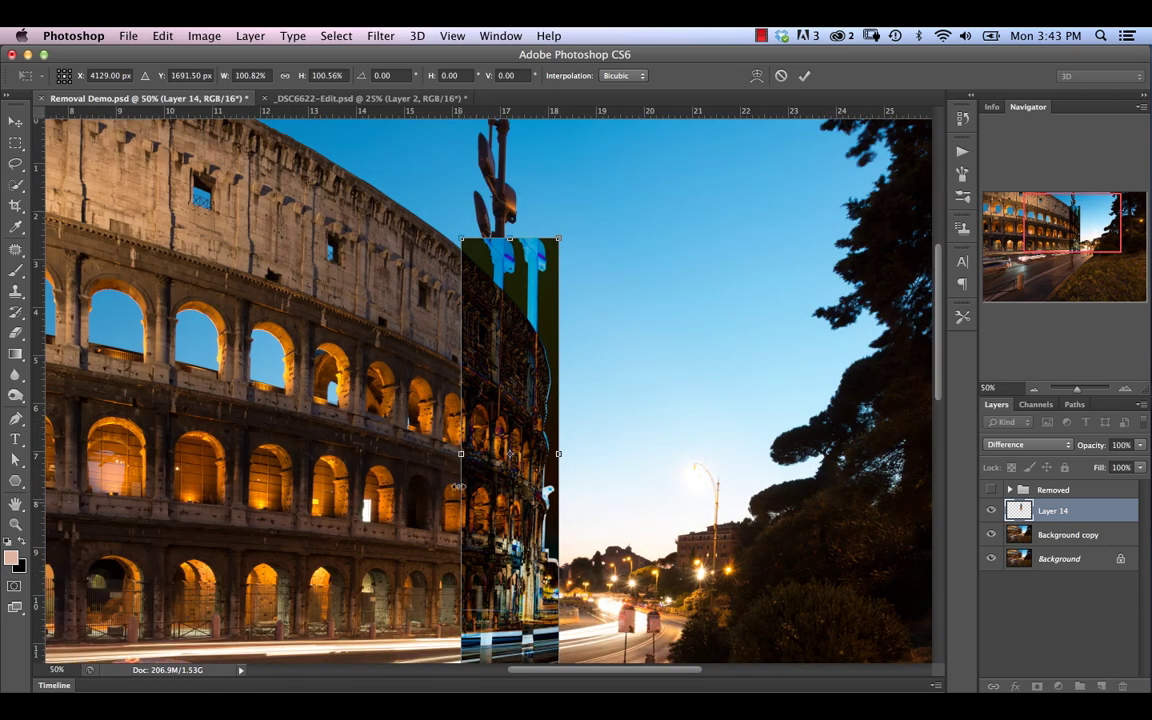
scroll(474, 566, "down", 3)
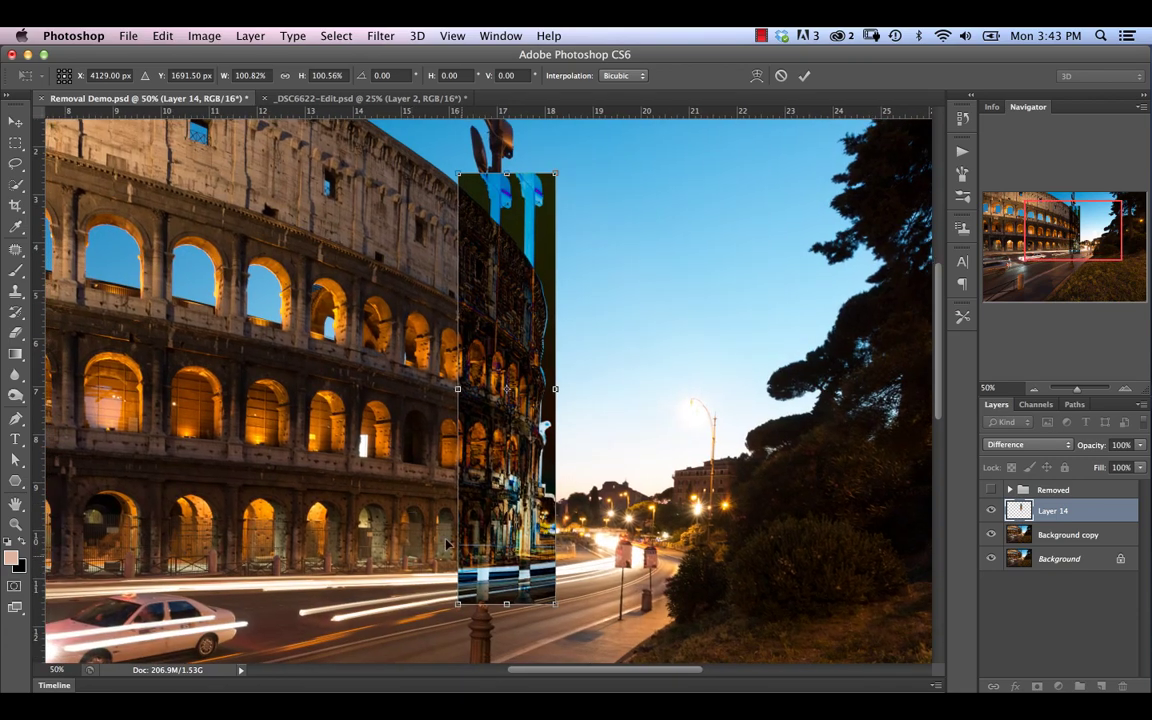
left_click_drag(507, 605, 507, 610)
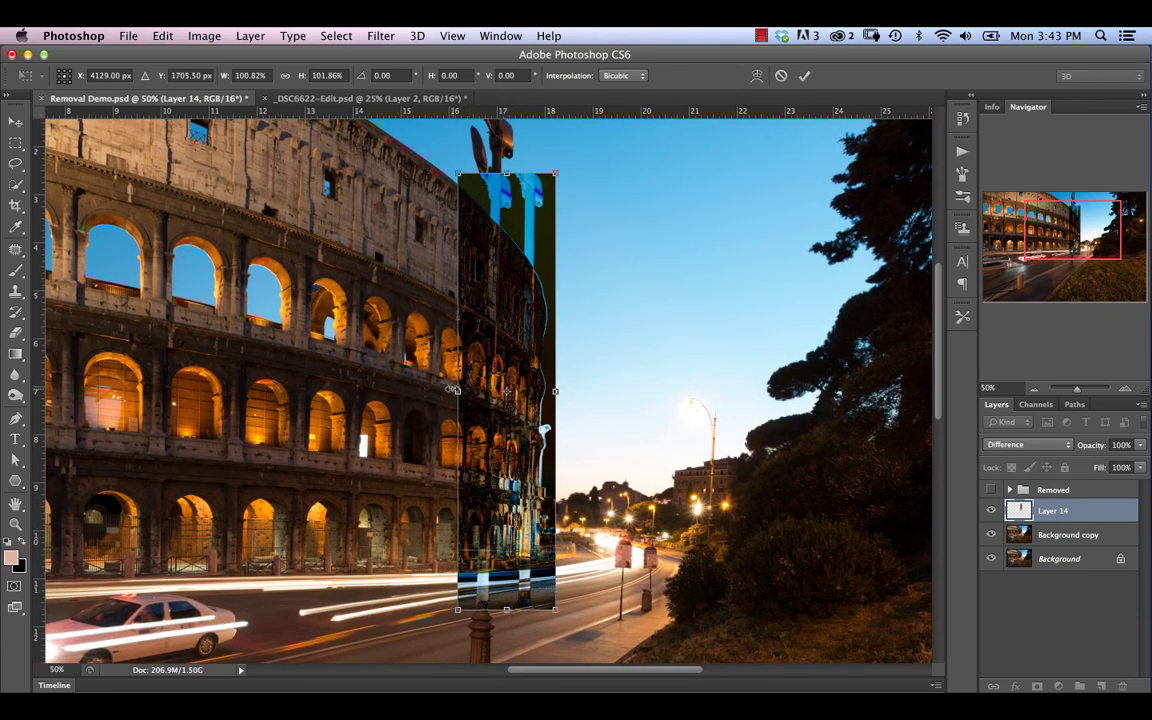
Step: Adjust the strip's left and right edges to about 101.8% width so the arches align
right_click(494, 328)
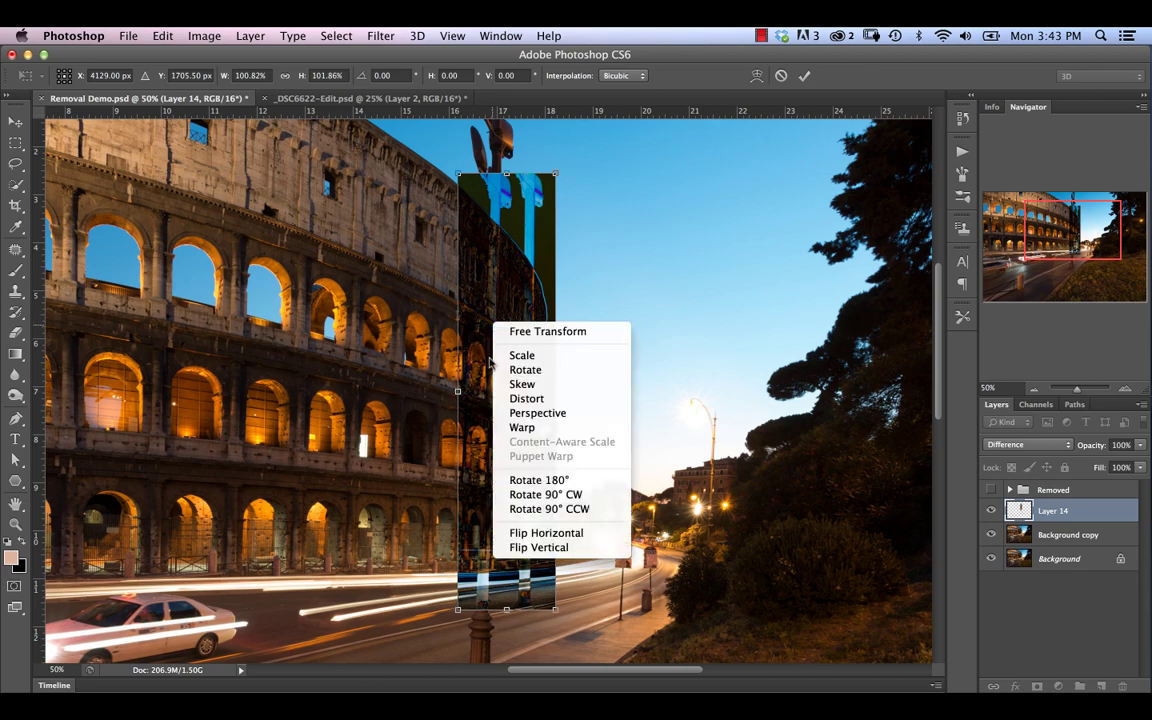
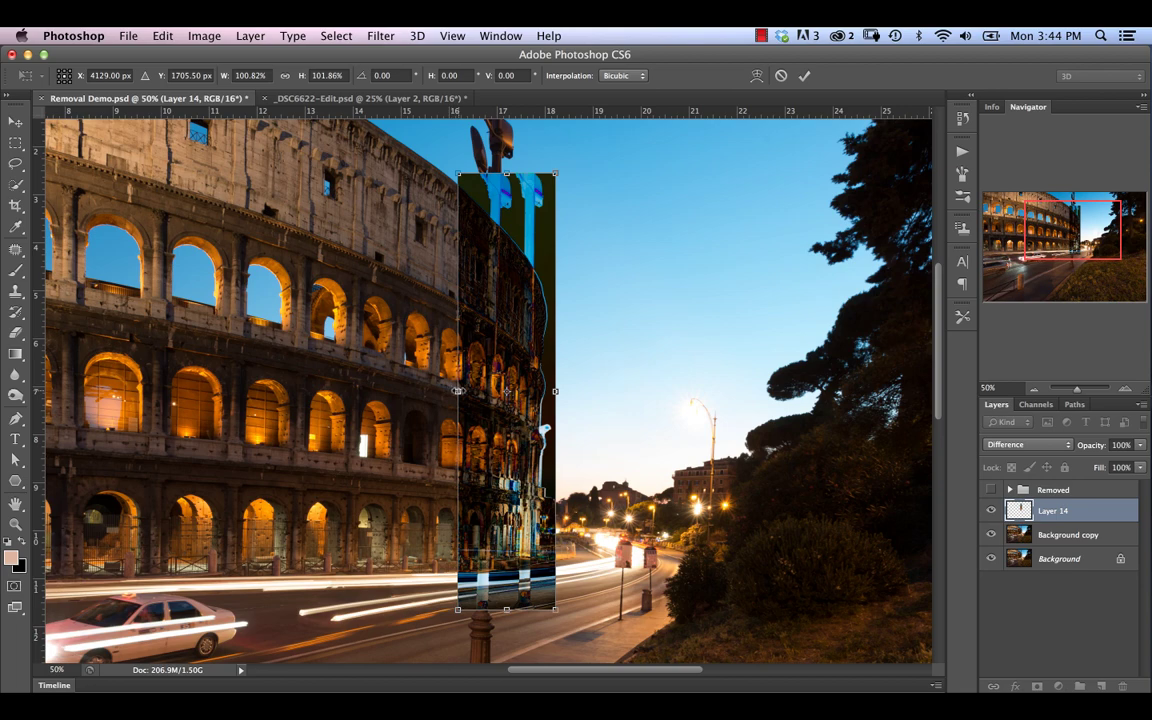
left_click_drag(455, 391, 455, 391)
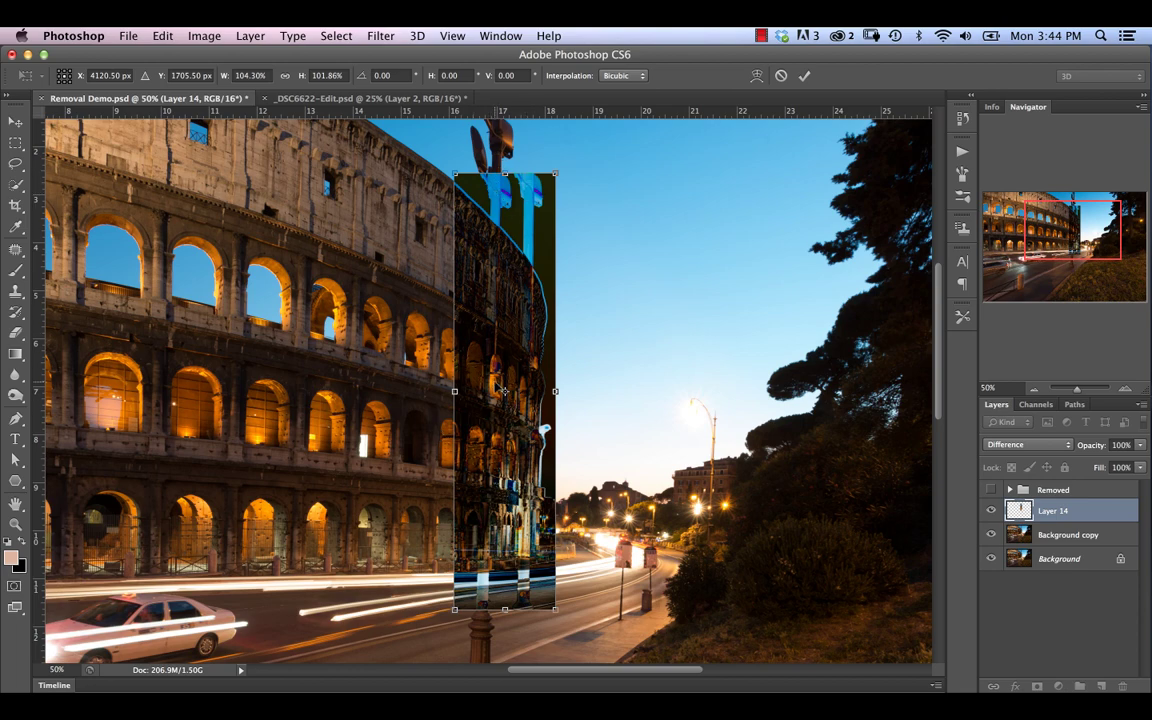
key("super+equal")
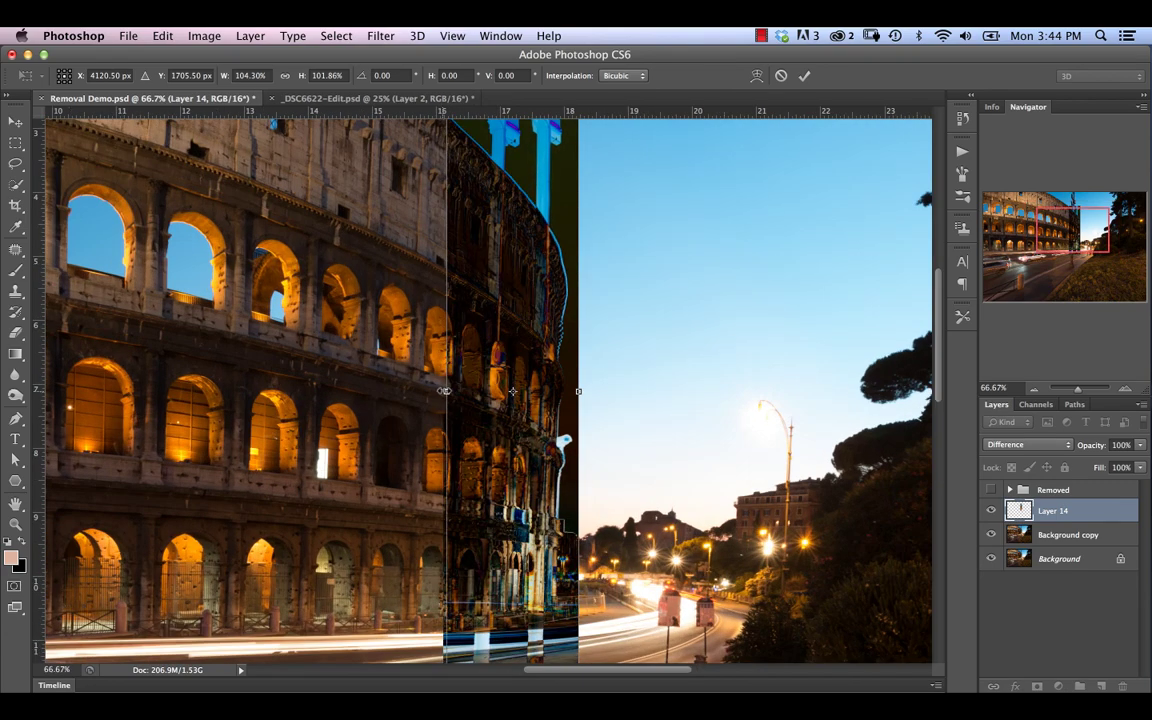
left_click_drag(442, 391, 443, 391)
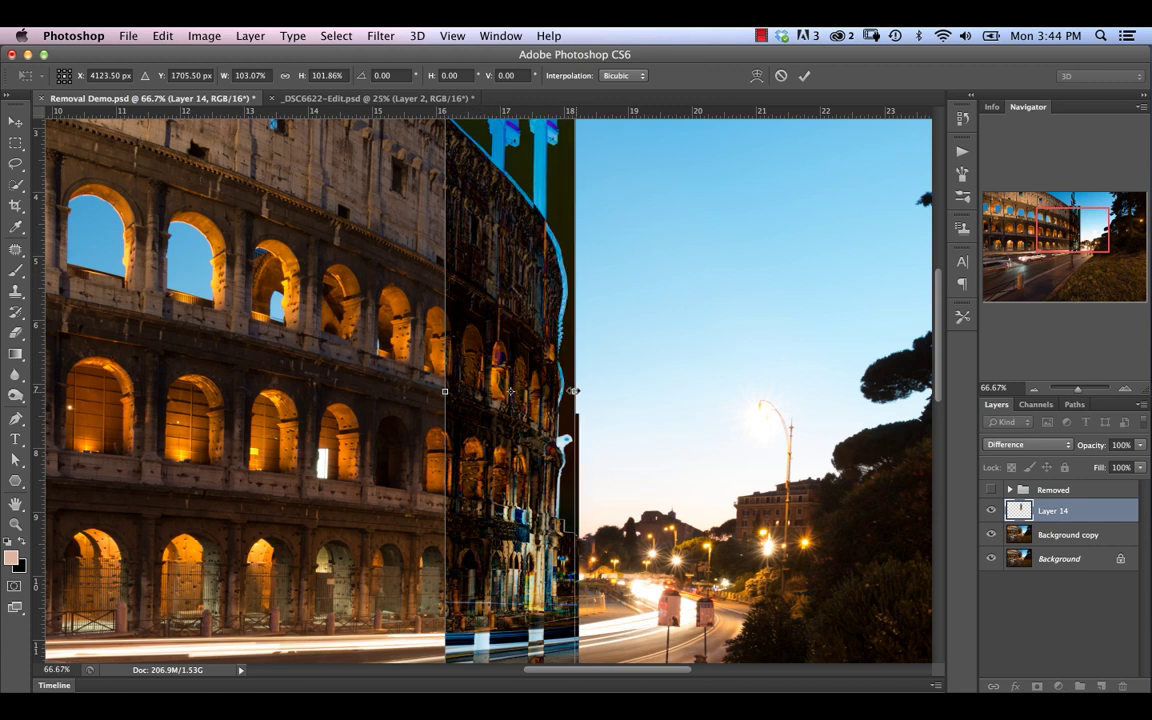
left_click_drag(577, 392, 580, 393)
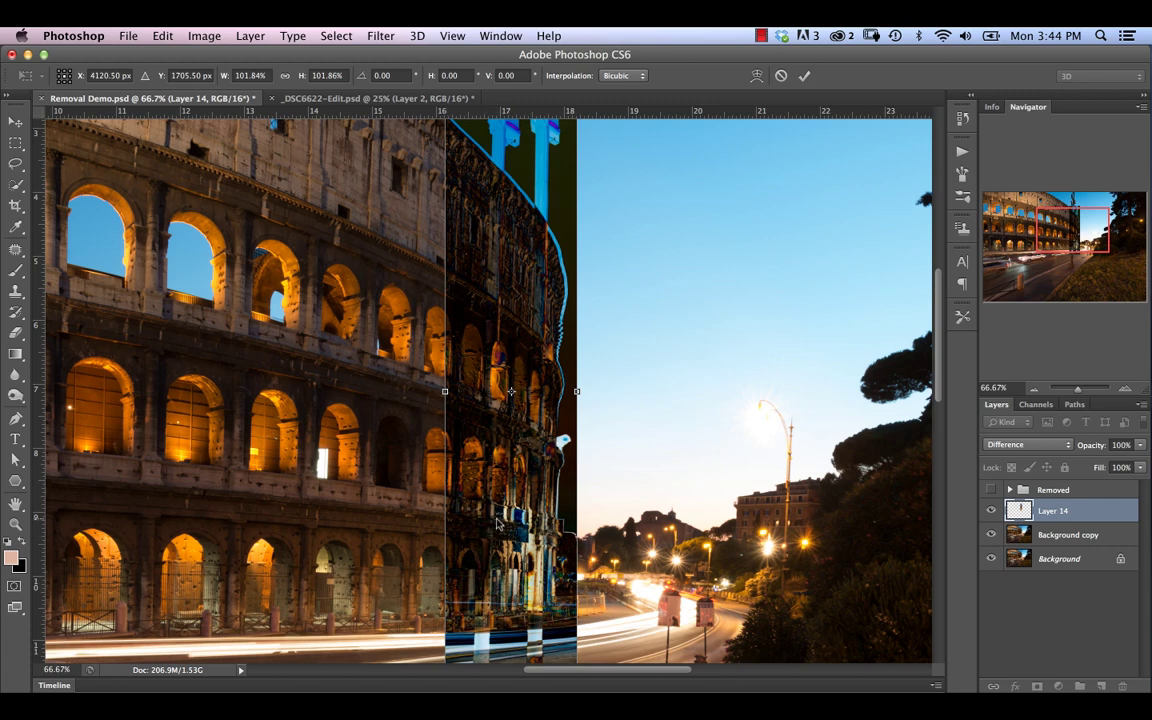
Step: Warp the strip, pulling the lower handle on its left edge slightly outward
right_click(506, 462)
left_click(452, 505)
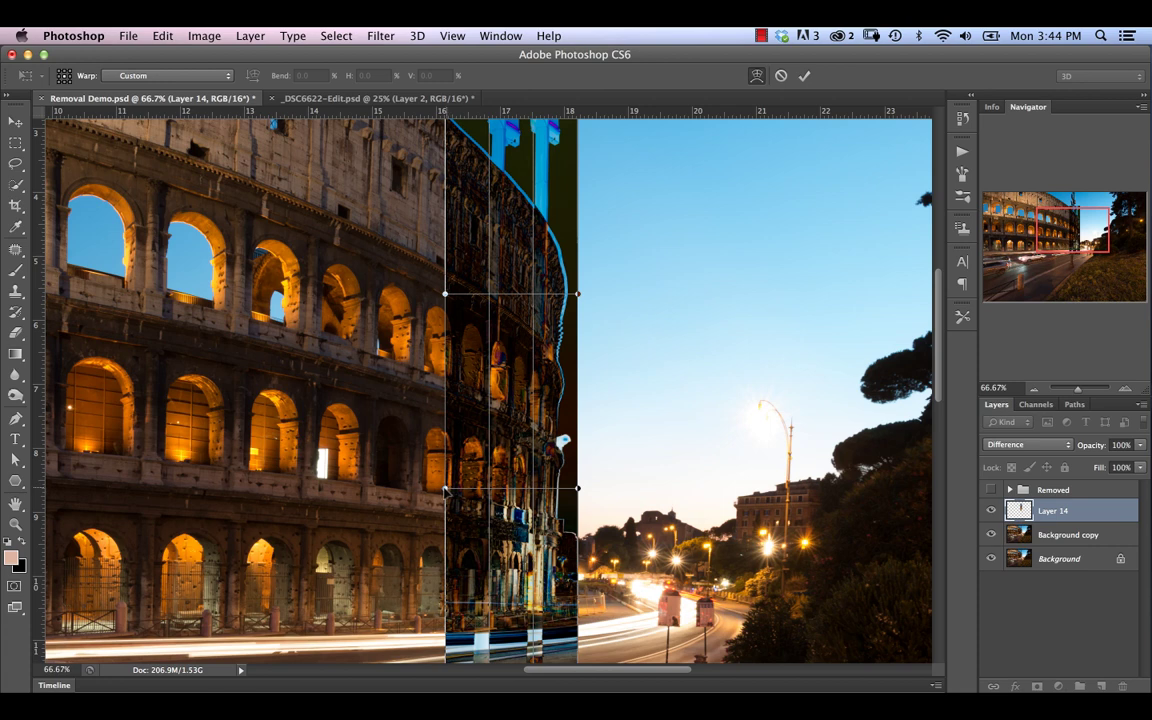
left_click_drag(446, 490, 438, 493)
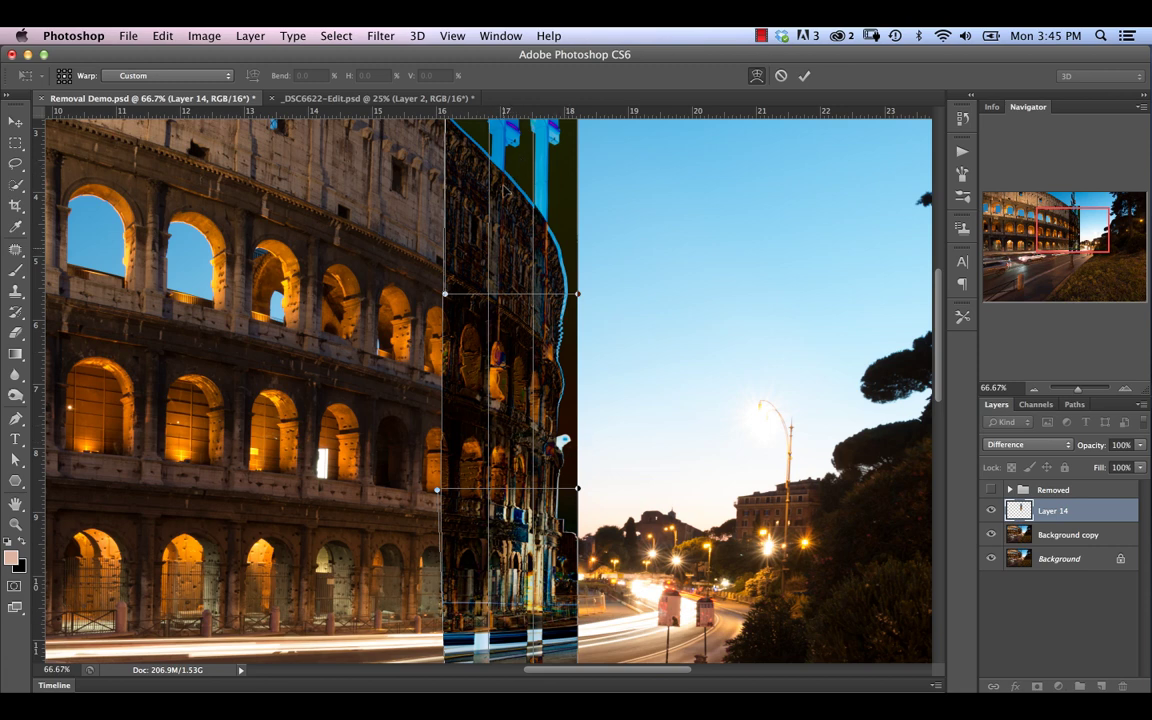
Step: Scale the warped strip's top edge upward to about 102.2% height and apply the transformation
left_click_drag(617, 247, 620, 298)
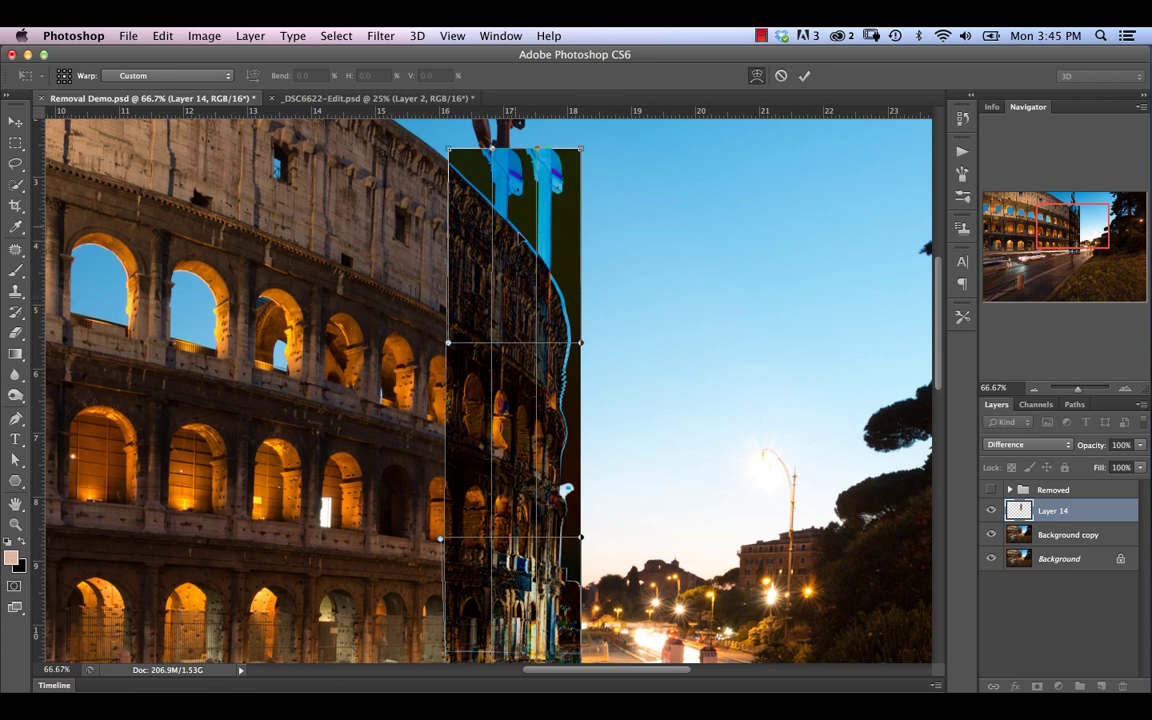
right_click(502, 290)
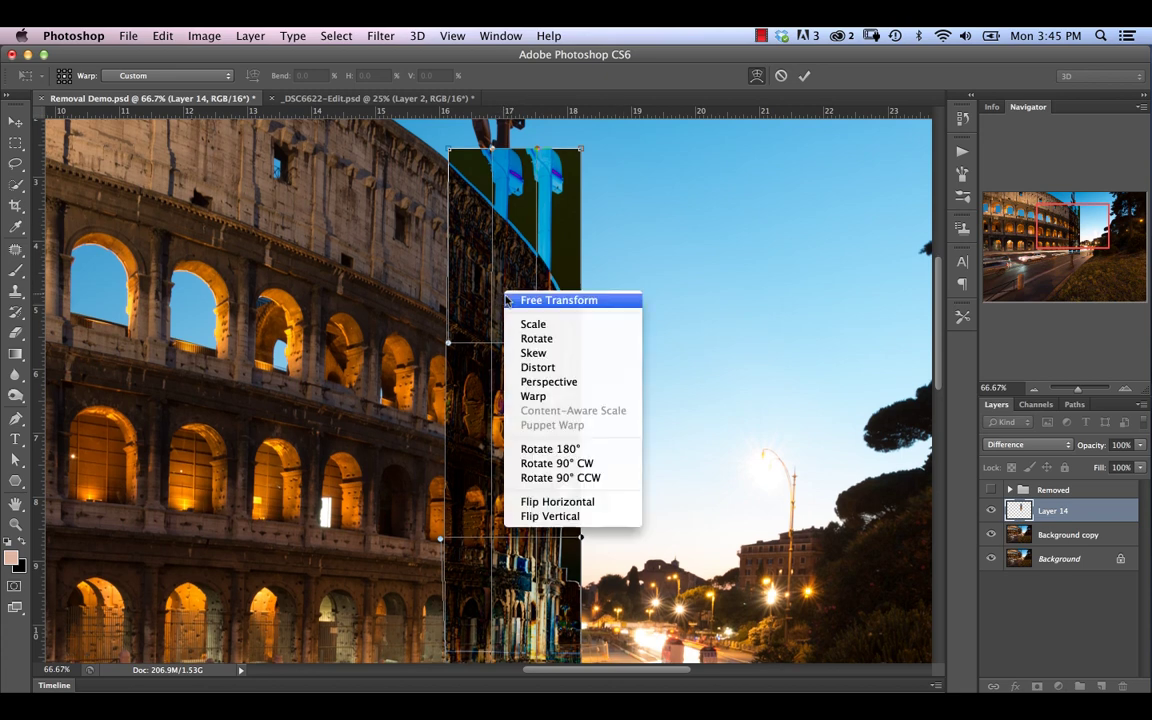
left_click(534, 325)
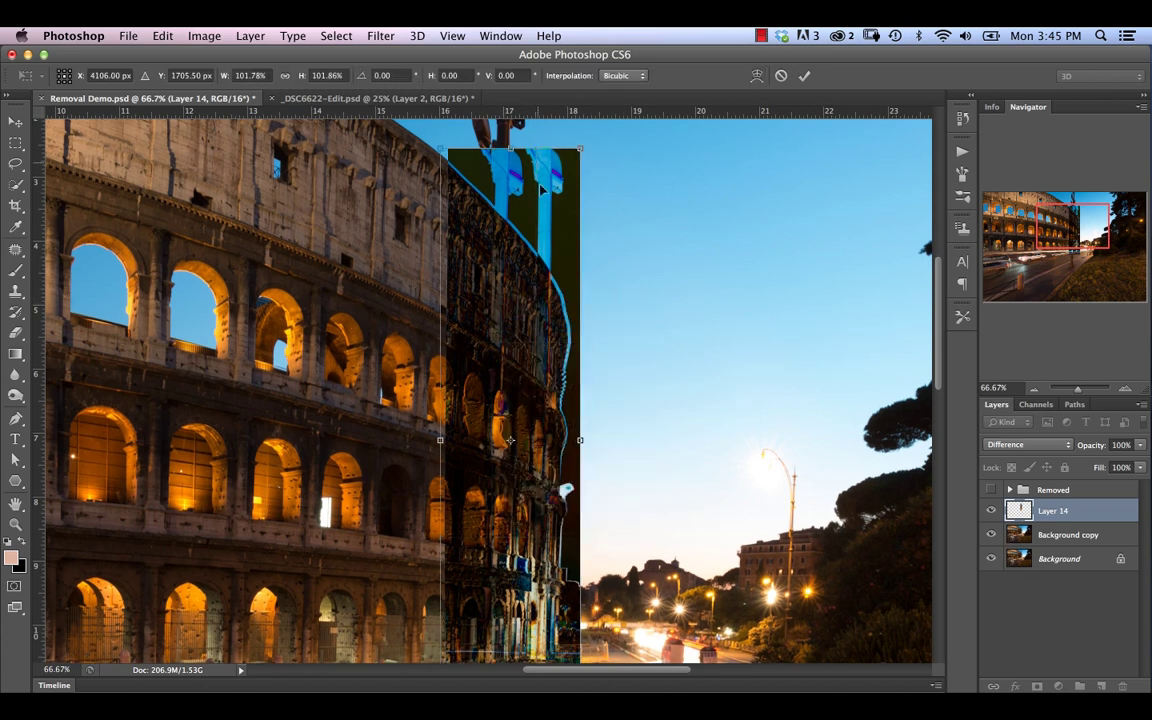
left_click_drag(511, 148, 511, 145)
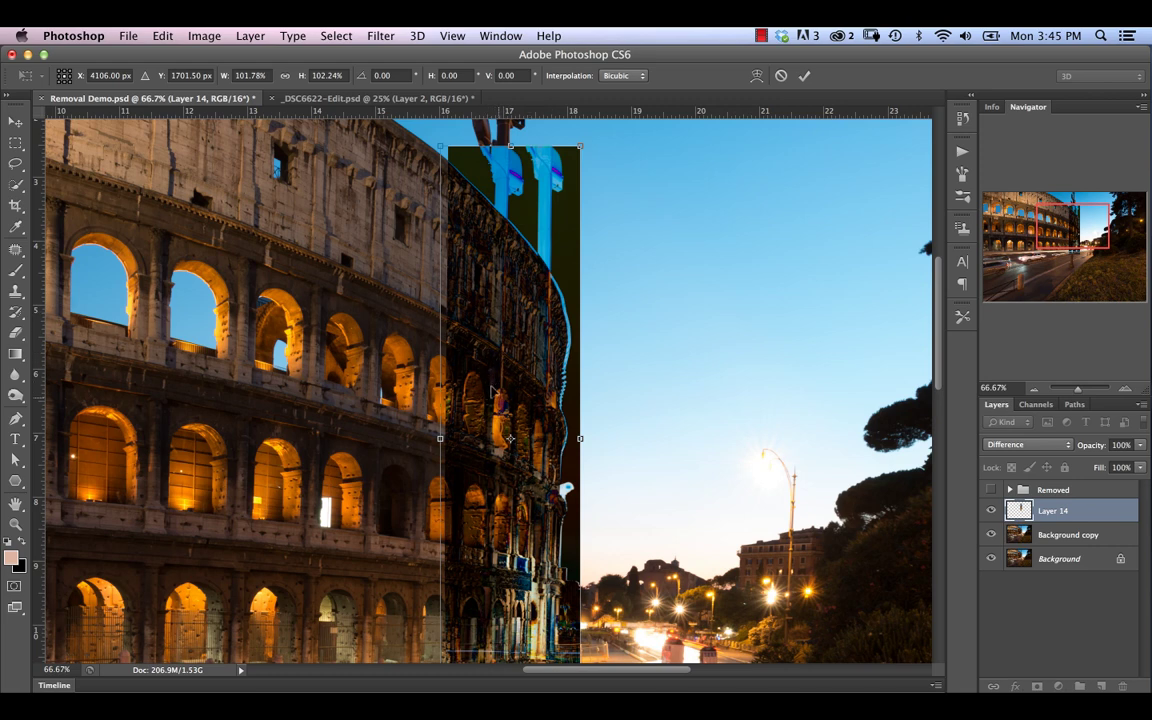
key("Return")
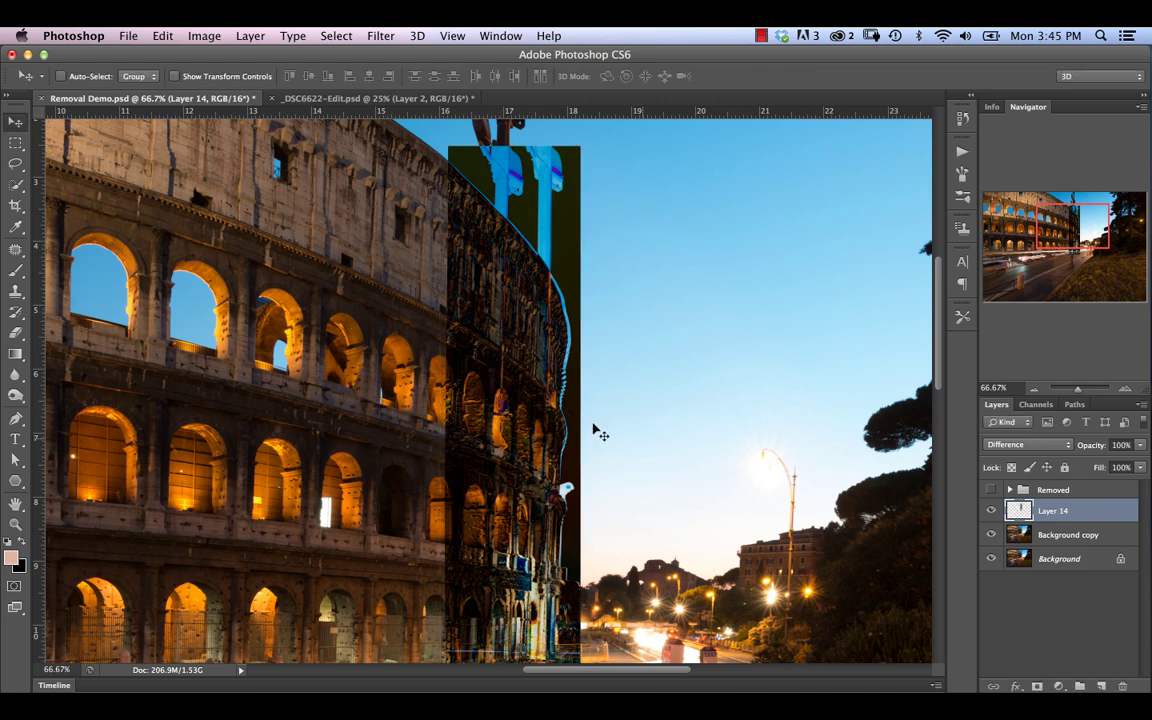
Step: Set Layer 14's blend mode to Normal and add a black layer mask, switching the layer's visibility off
left_click(1030, 442)
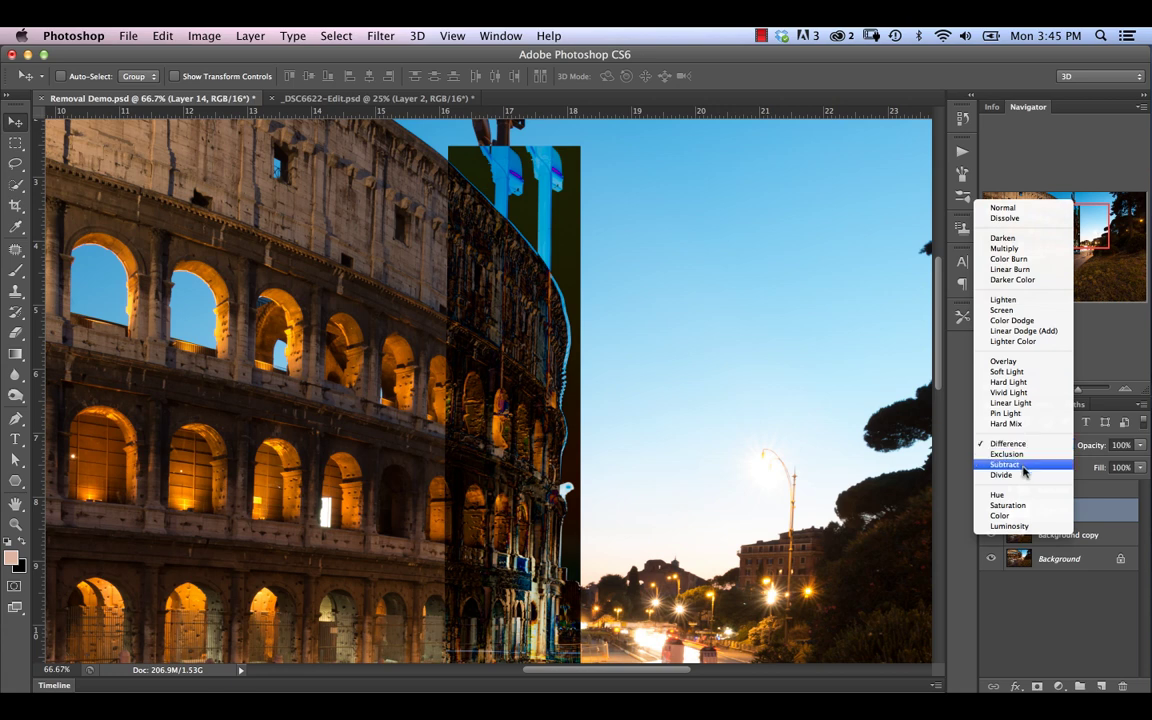
left_click(1004, 208)
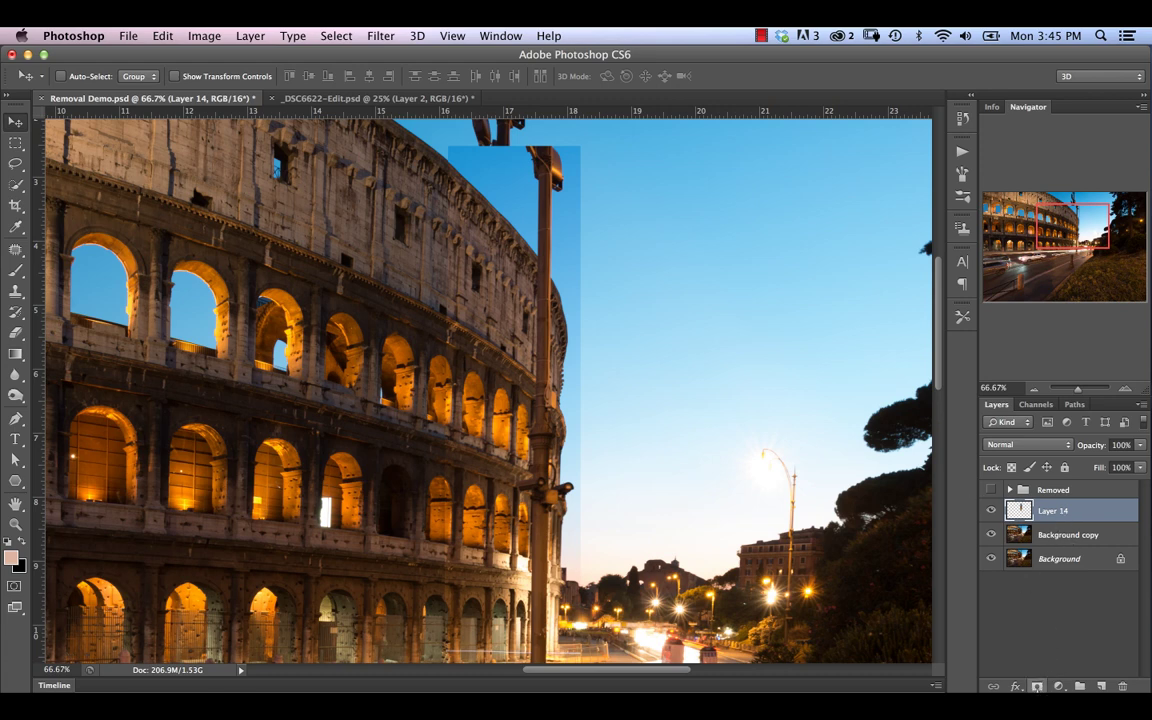
left_click(1037, 686, "alt")
left_click(992, 511)
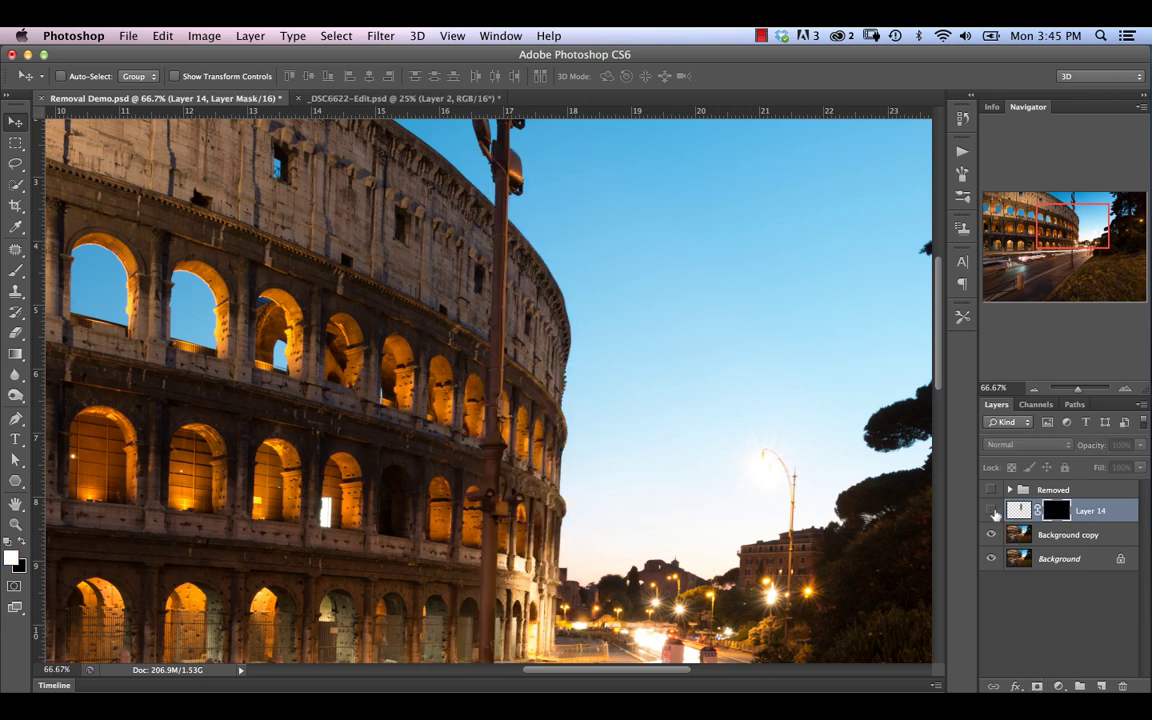
Step: Show Layer 14 and set up a soft white brush at 125 px size and 0% hardness for its mask
left_click(992, 511)
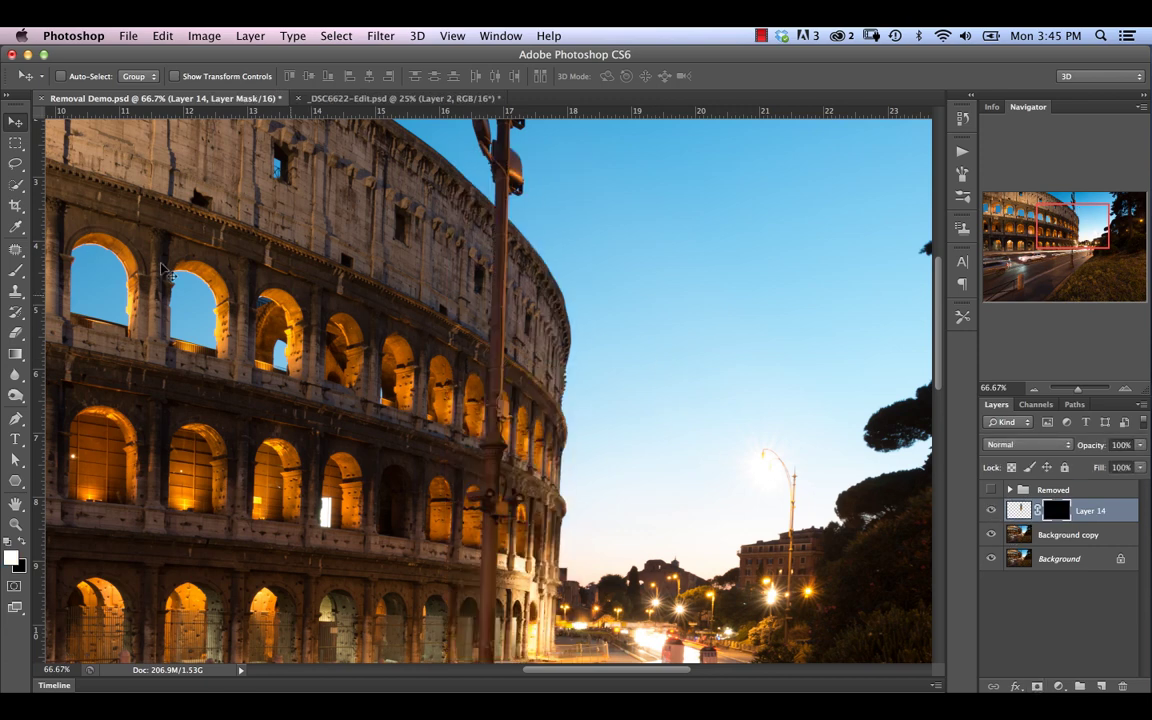
left_click(15, 271)
left_click_drag(370, 76, 440, 88)
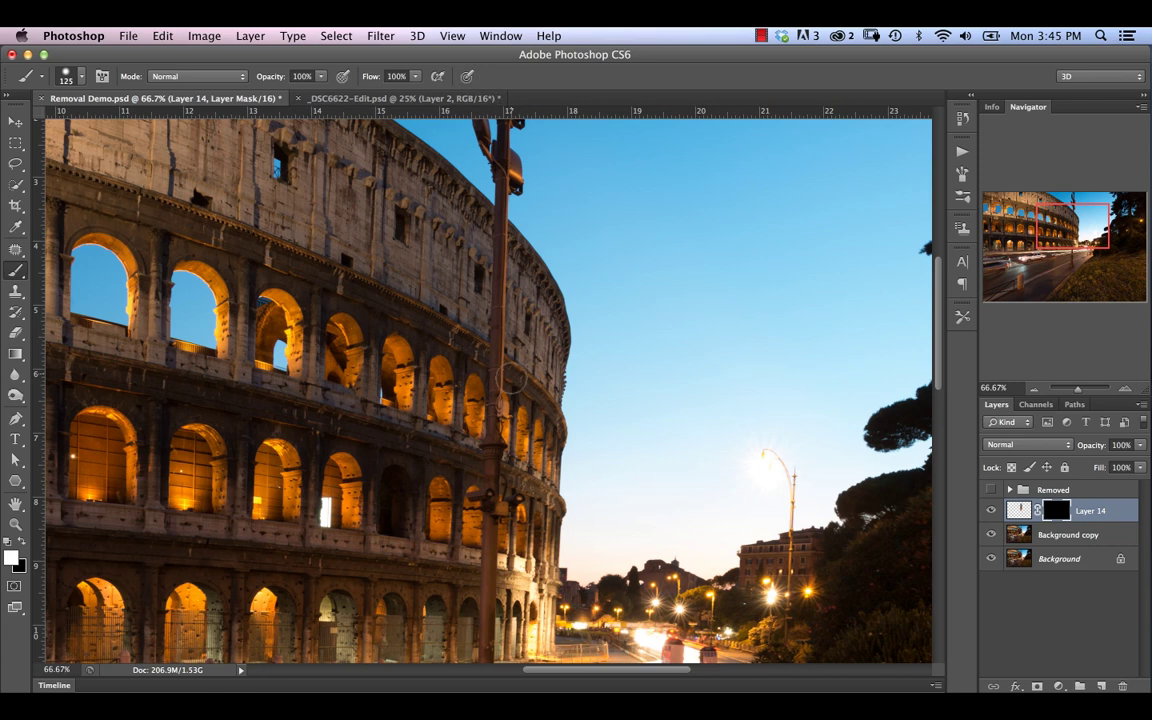
key("bracketleft")
key("bracketright")
key("bracketright")
left_click(83, 78)
left_click_drag(85, 165, 13, 163)
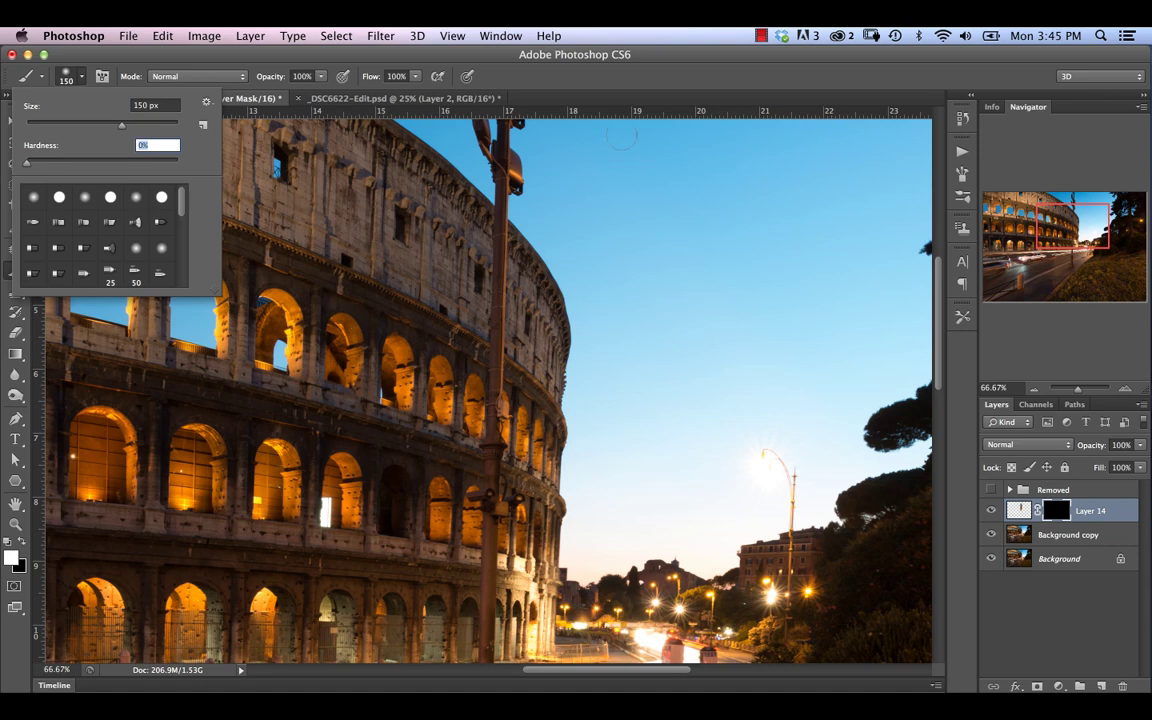
key("Return")
key("bracketleft")
key("bracketleft")
key("bracketleft")
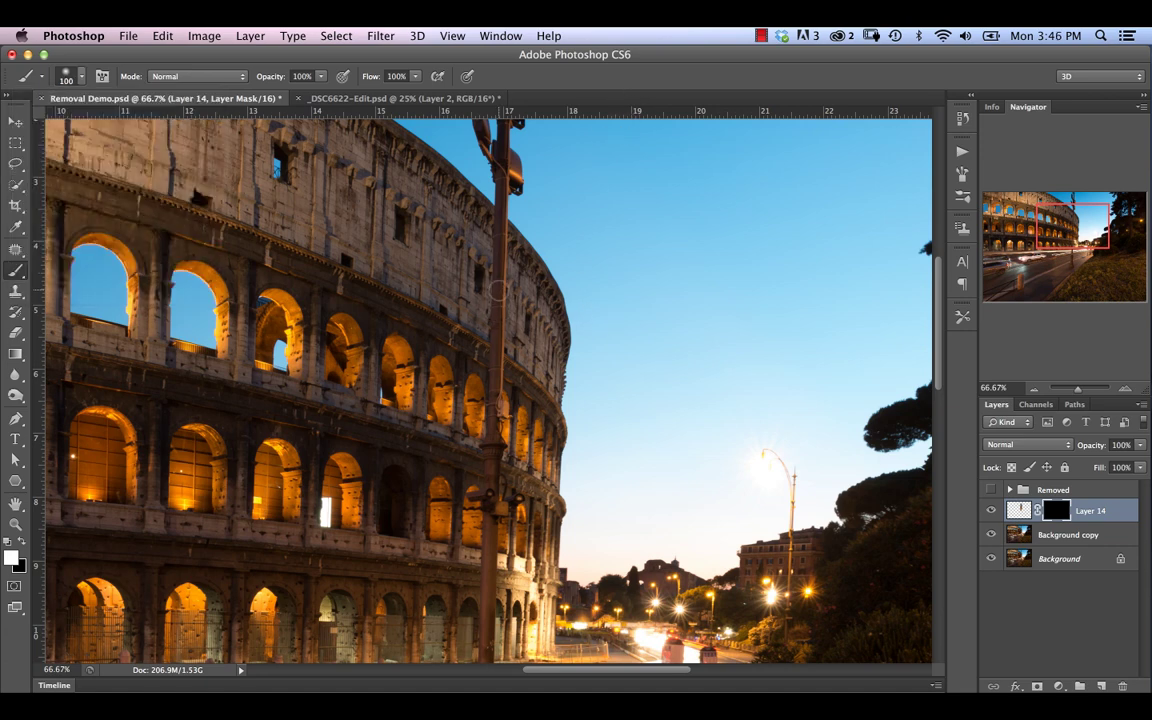
key("bracketright")
Step: Paint white on Layer 14's mask along the lamppost's shaft, from the Colosseum's upper rim down to the street
left_click_drag(497, 300, 495, 232)
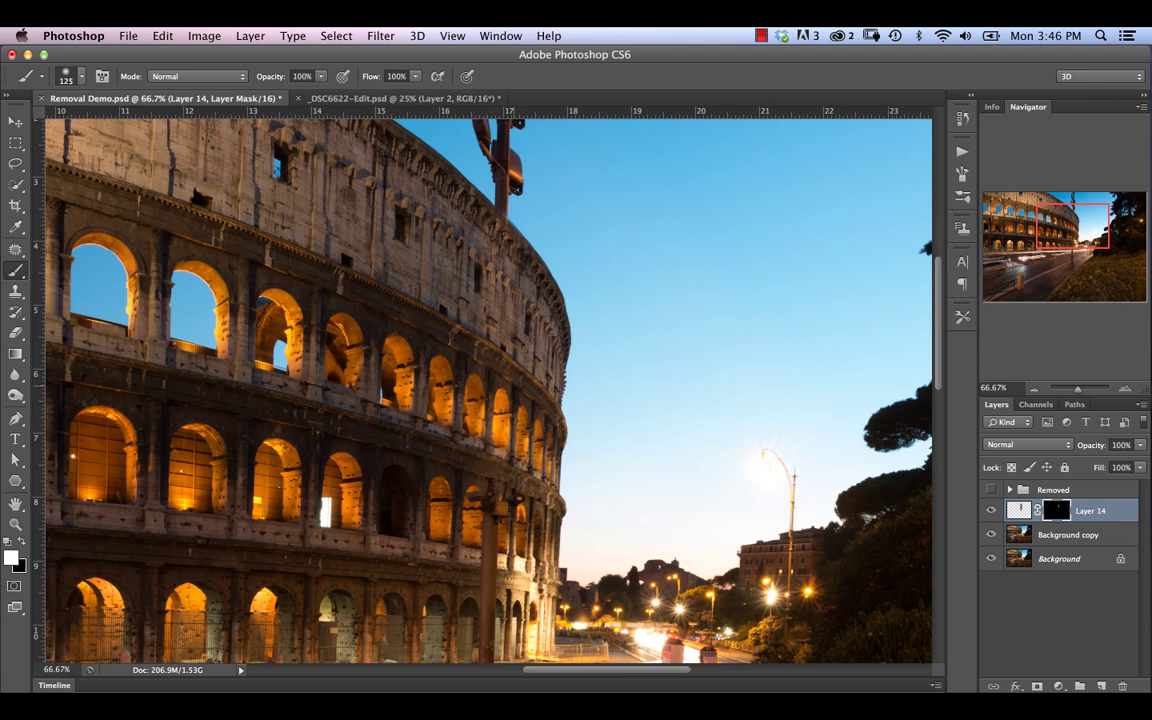
left_click_drag(492, 512, 492, 545)
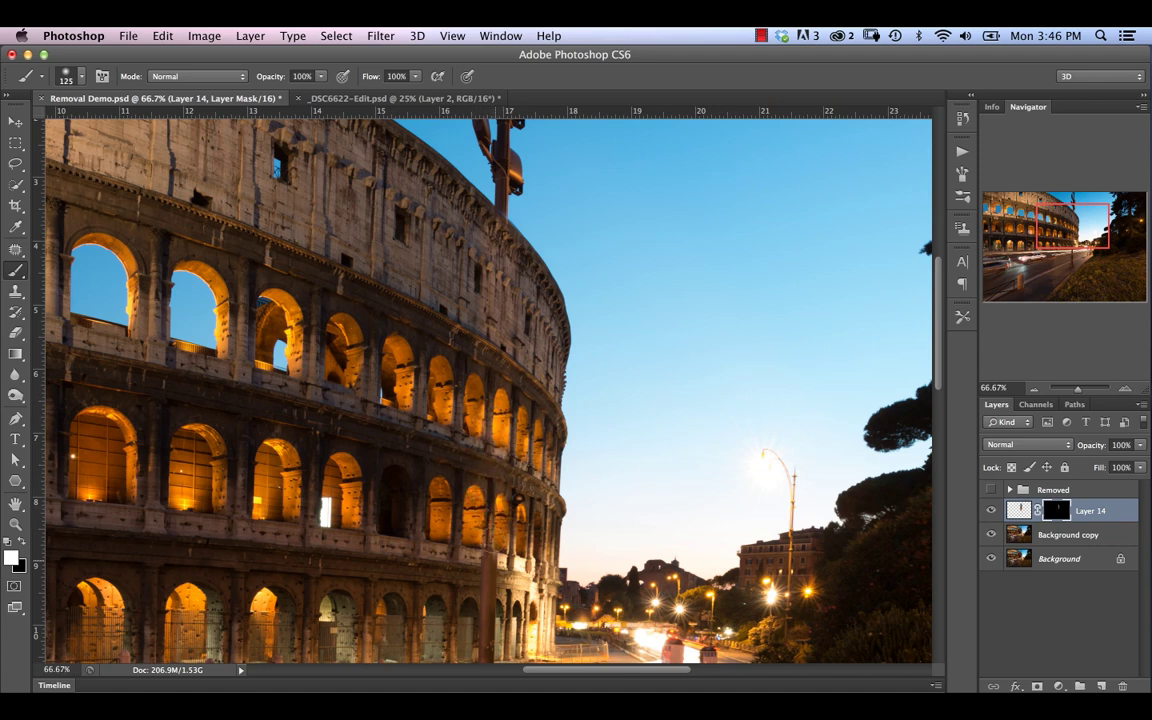
left_click_drag(496, 600, 496, 636)
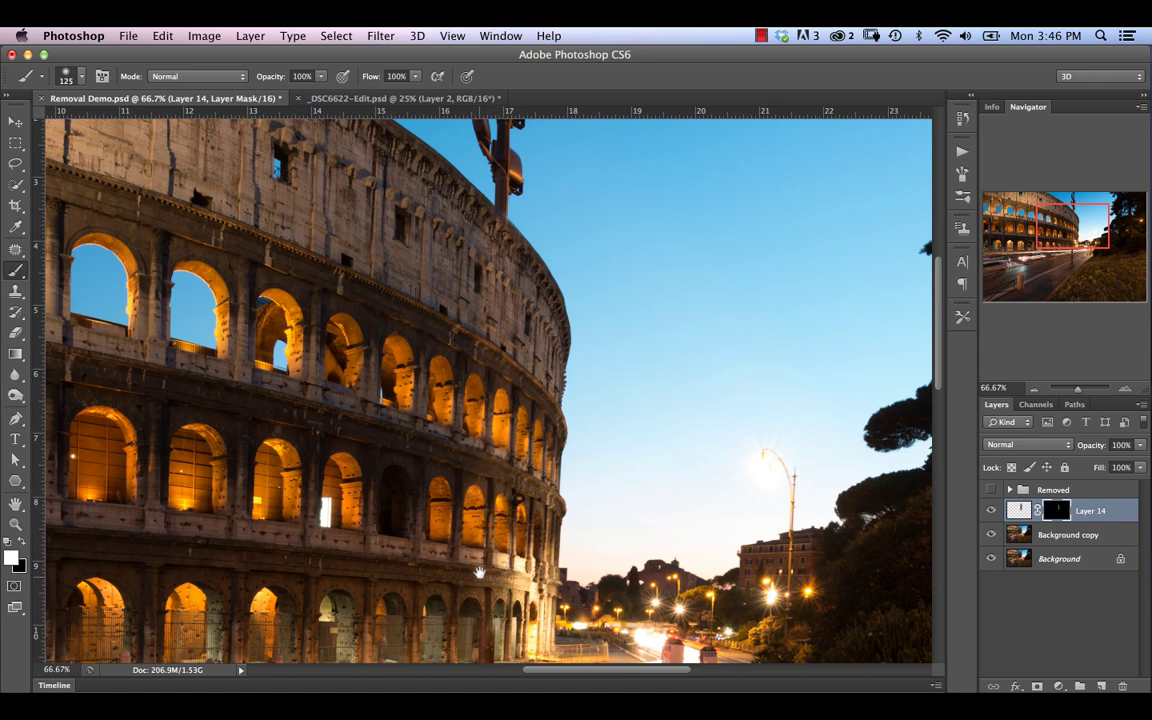
scroll(479, 572, "down", 5)
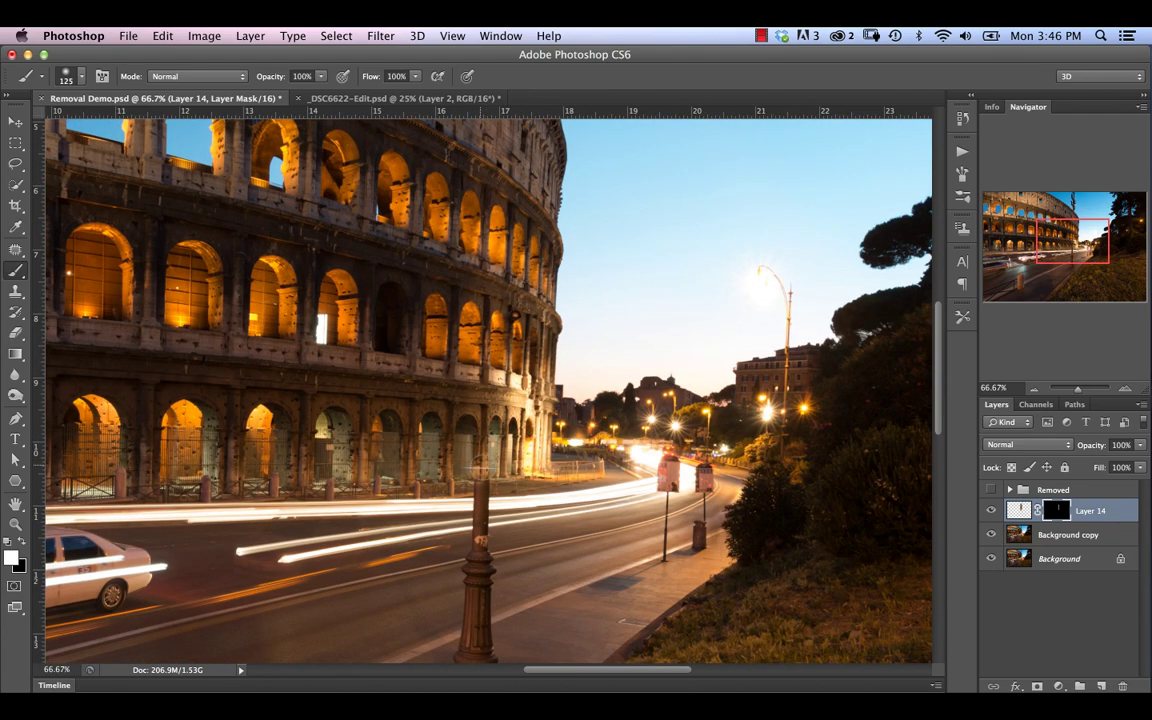
left_click_drag(483, 481, 483, 501)
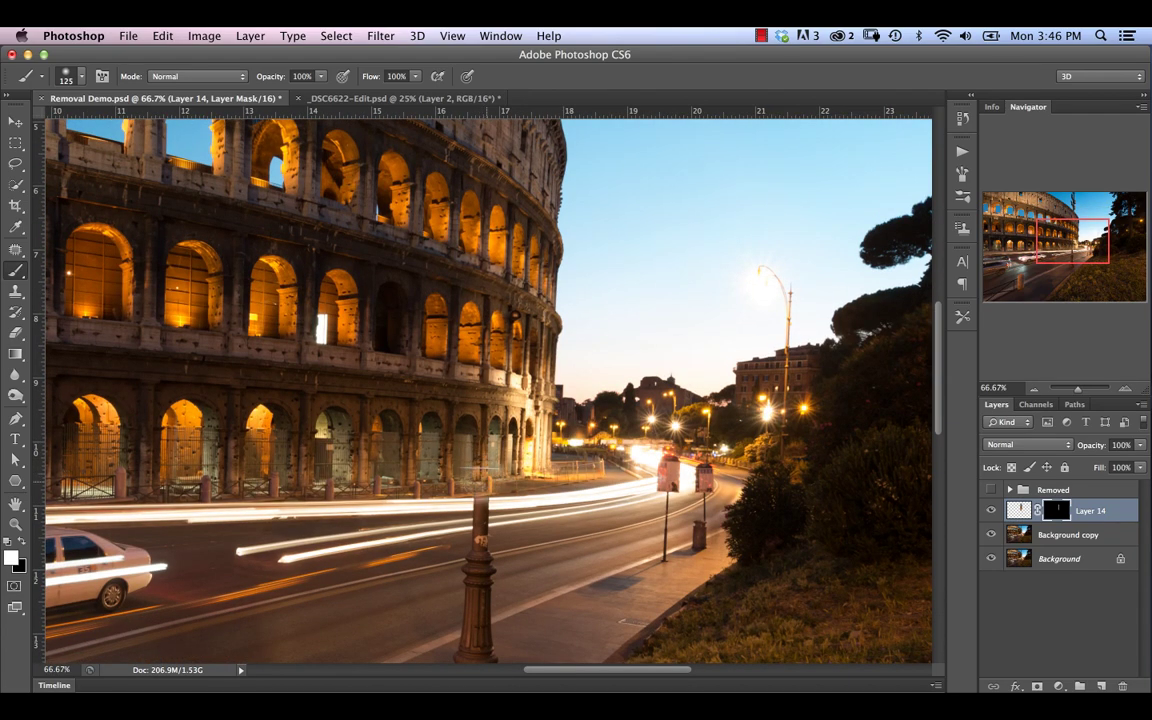
Step: Inspect the masked strip along the Colosseum, including its Warp mesh, and compare the image with Layer 14 hidden and shown
scroll(456, 195, "up", 3)
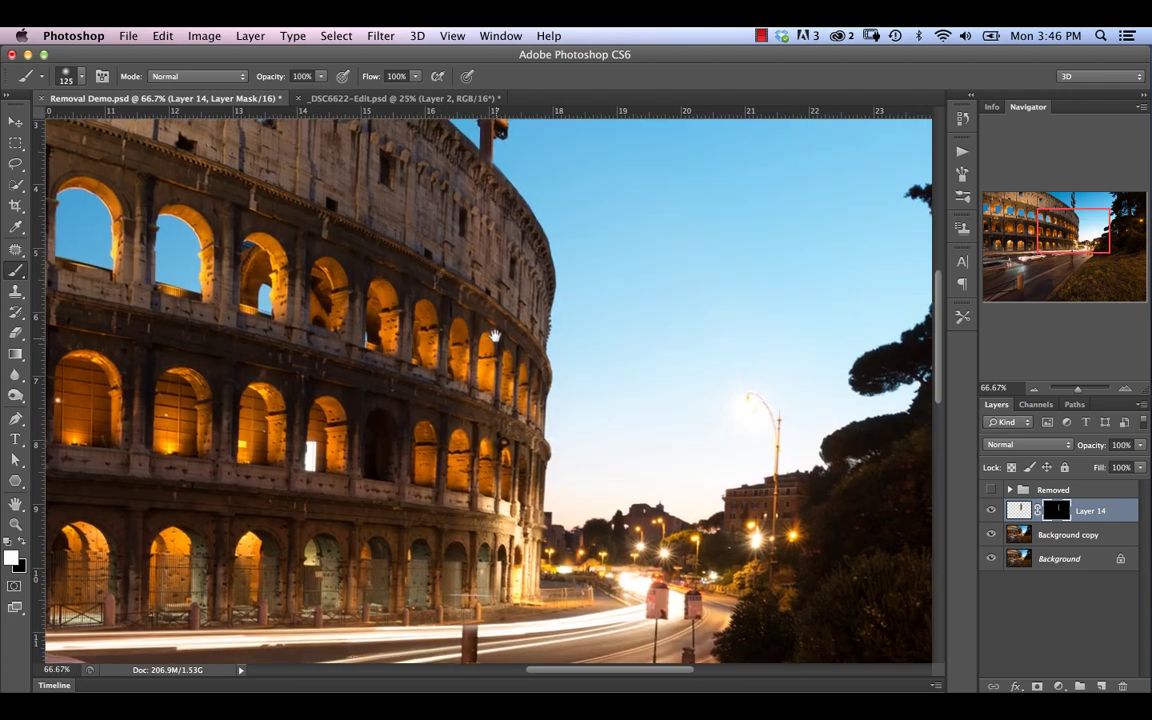
scroll(489, 212, "up", 2)
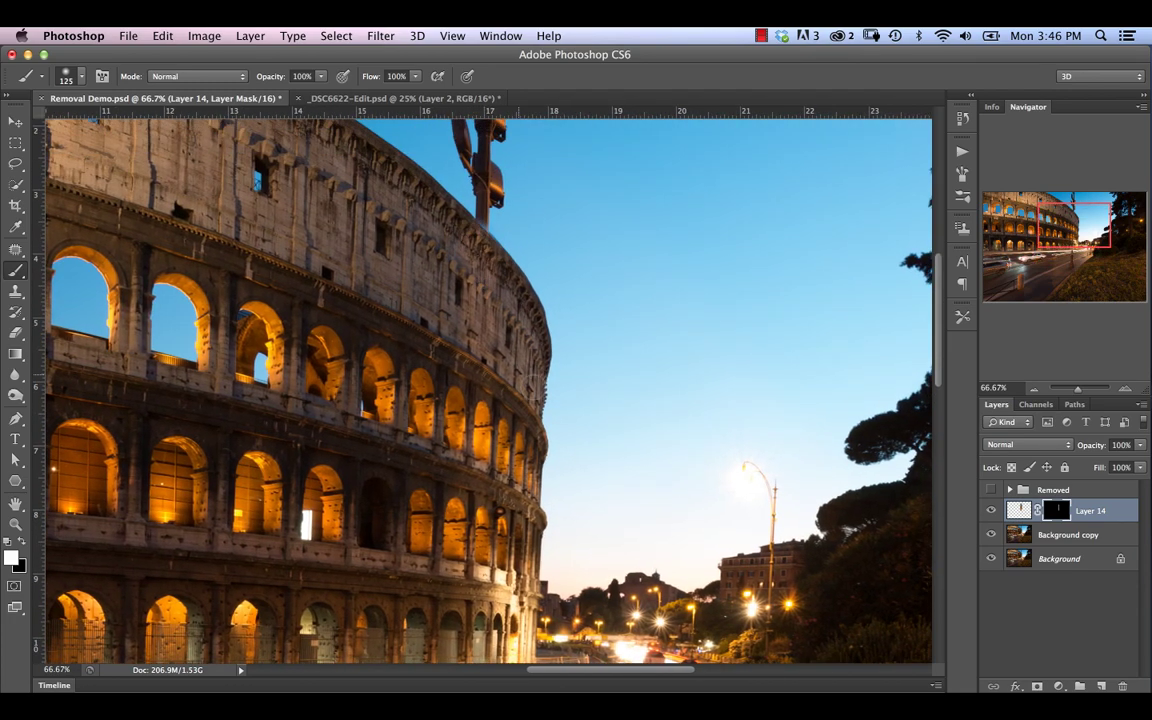
scroll(469, 328, "down", 3)
scroll(469, 328, "down", 1)
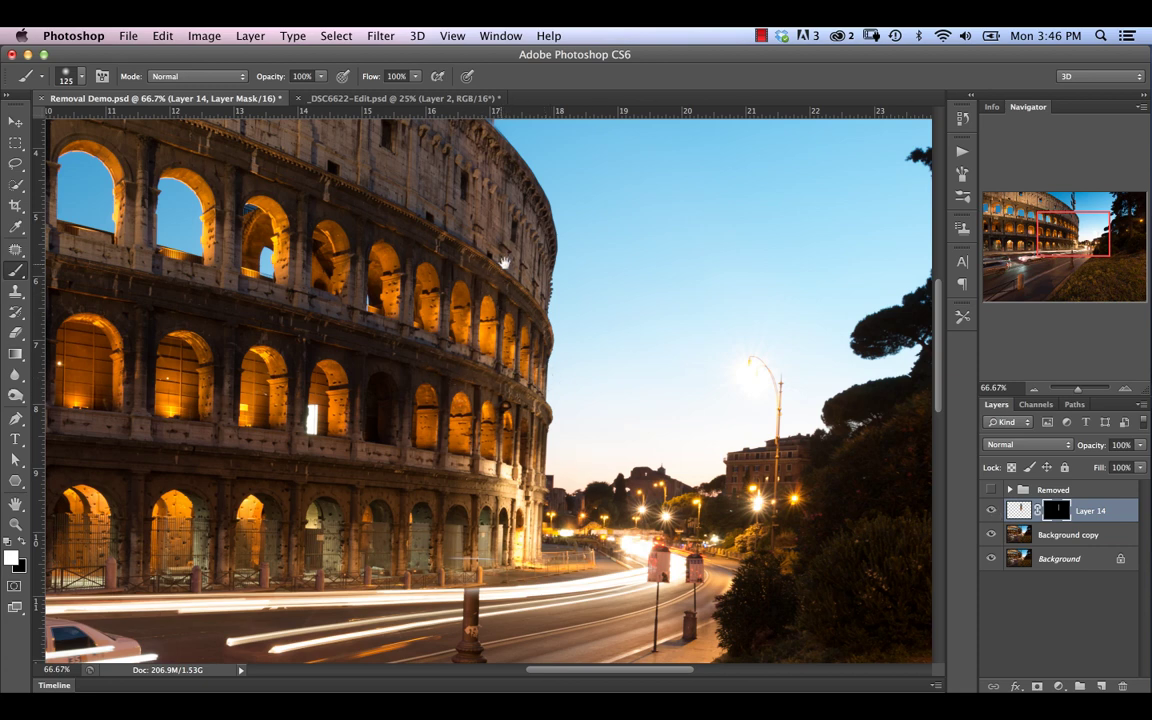
scroll(458, 282, "up", 3)
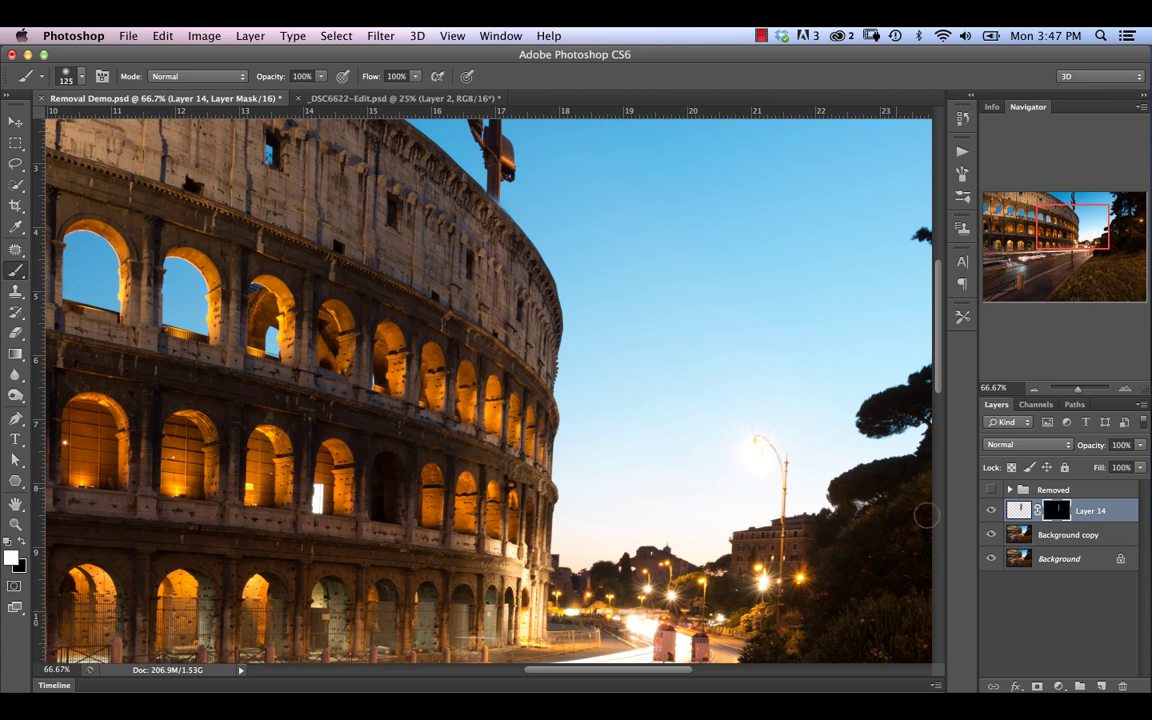
key("ctrl+t")
right_click(502, 281)
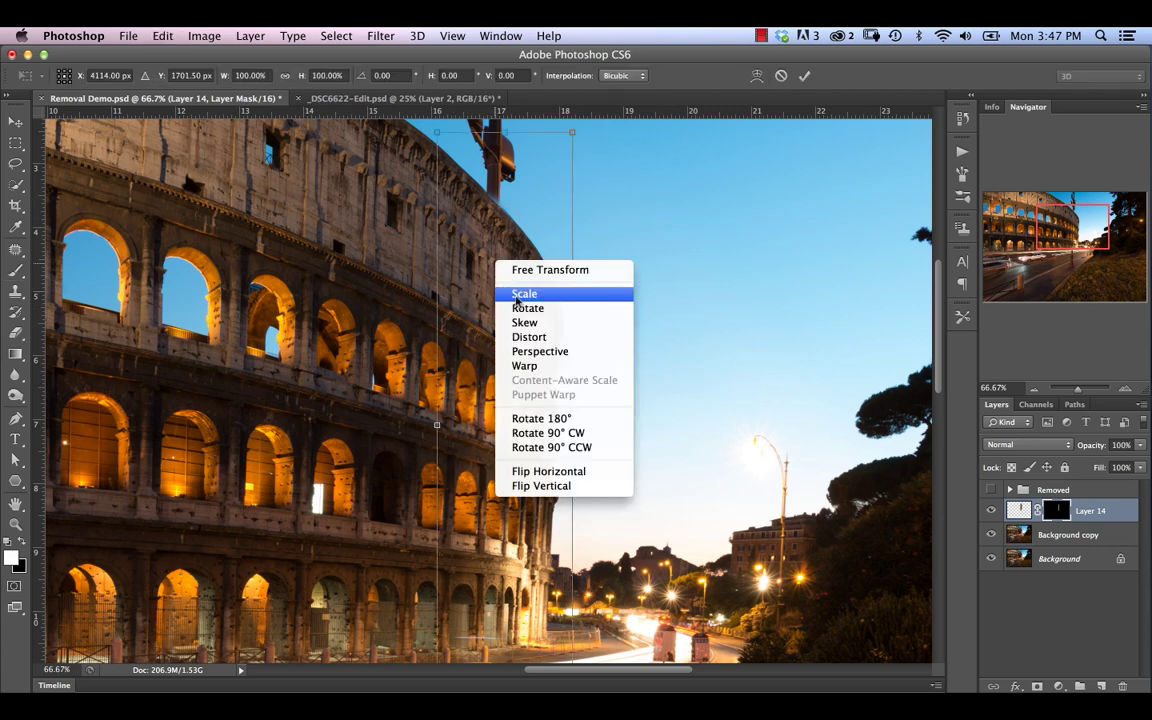
left_click(524, 365)
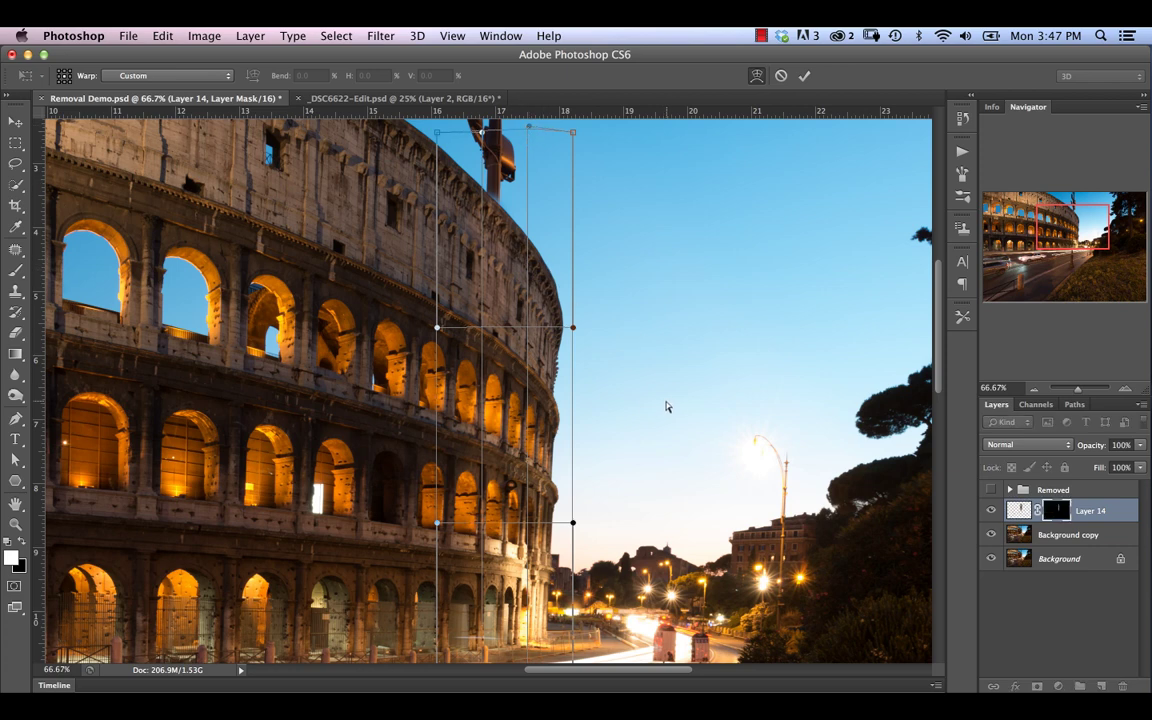
key("Return")
key("b")
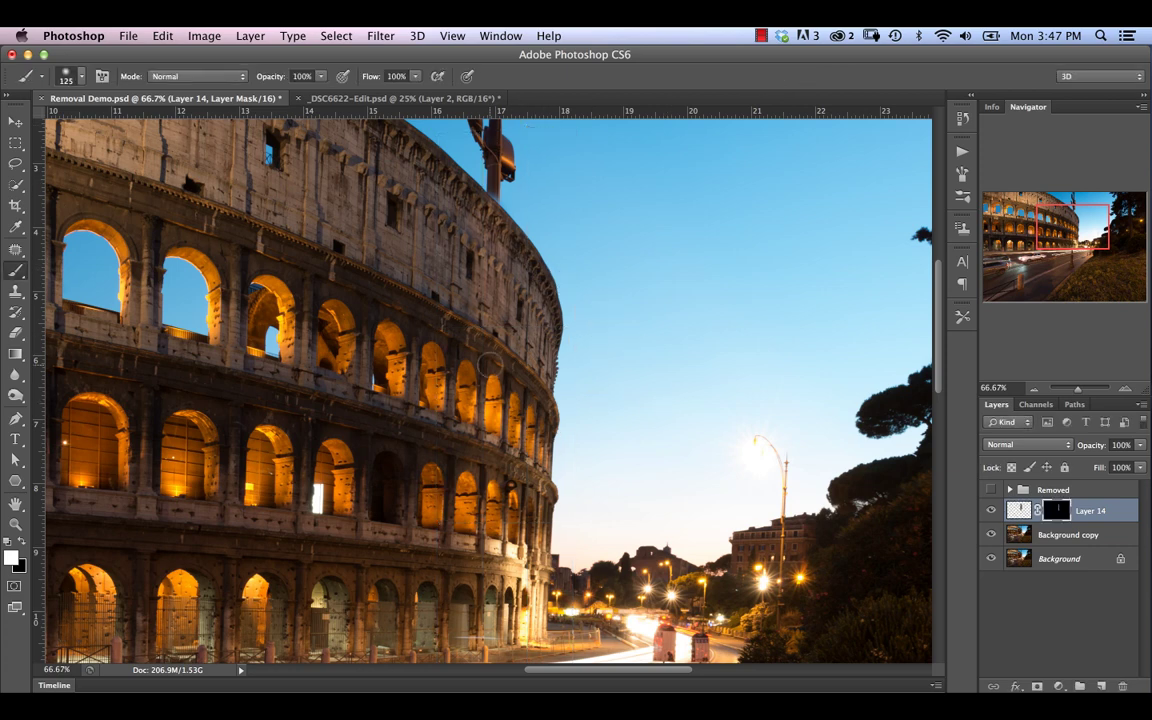
left_click(991, 510)
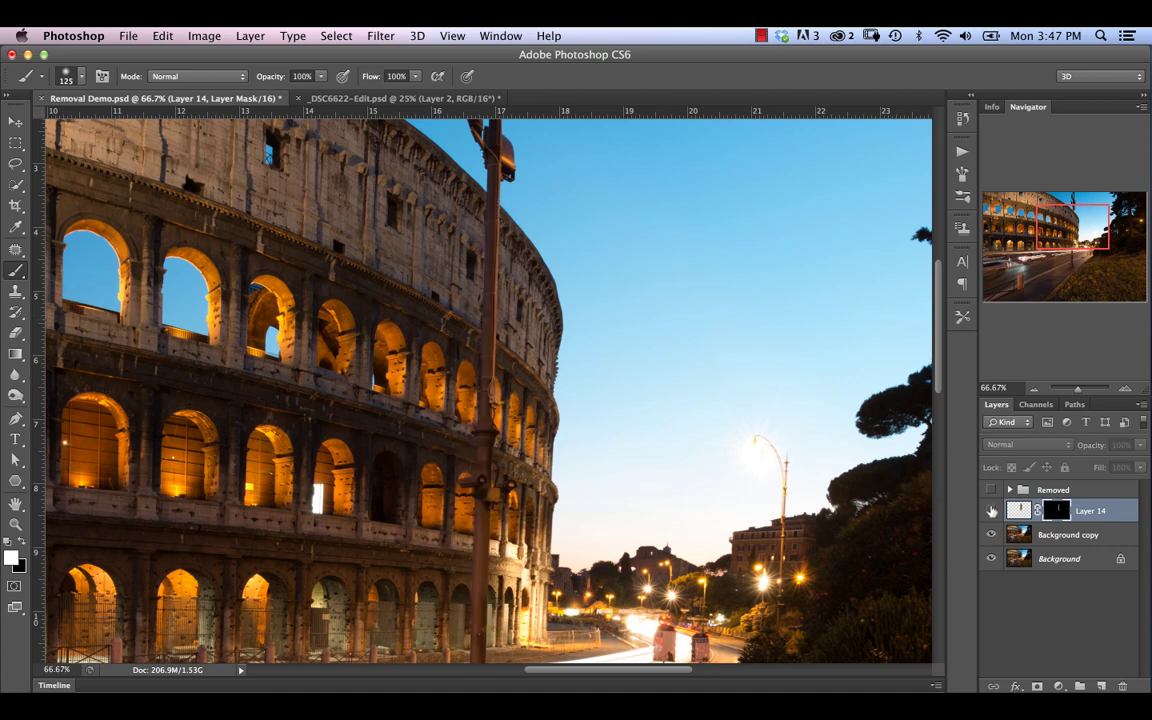
left_click(991, 510)
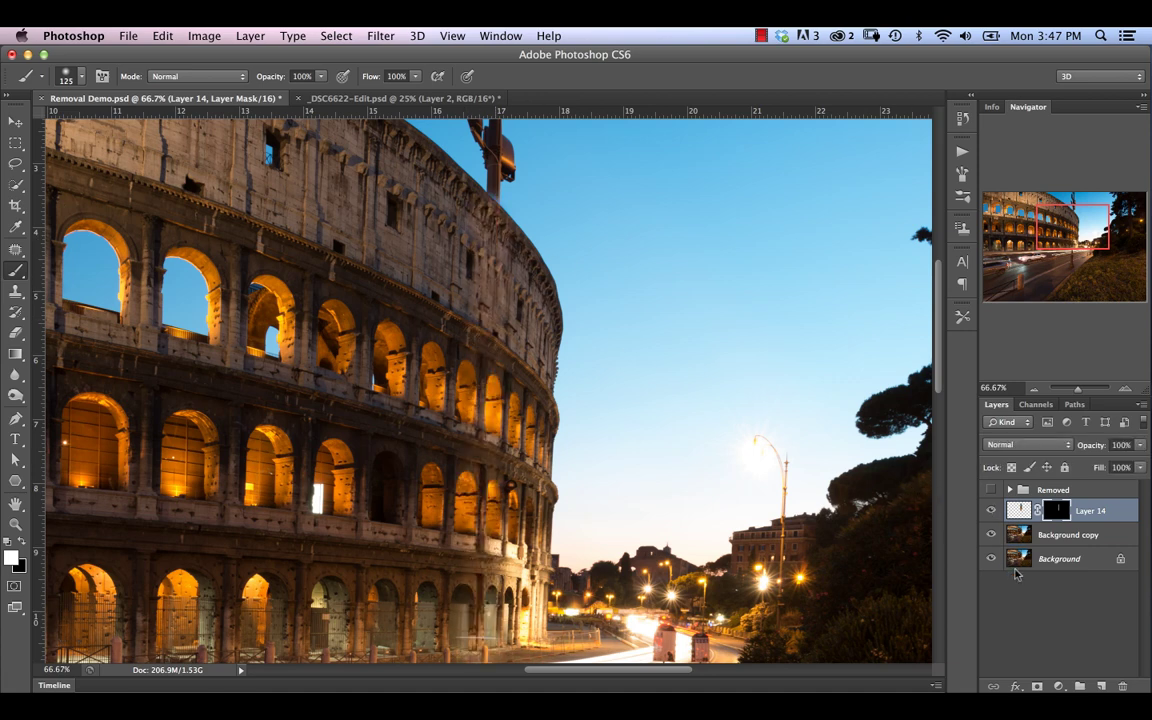
Step: Add a Levels adjustment layer clipped to Layer 14
left_click(1058, 686)
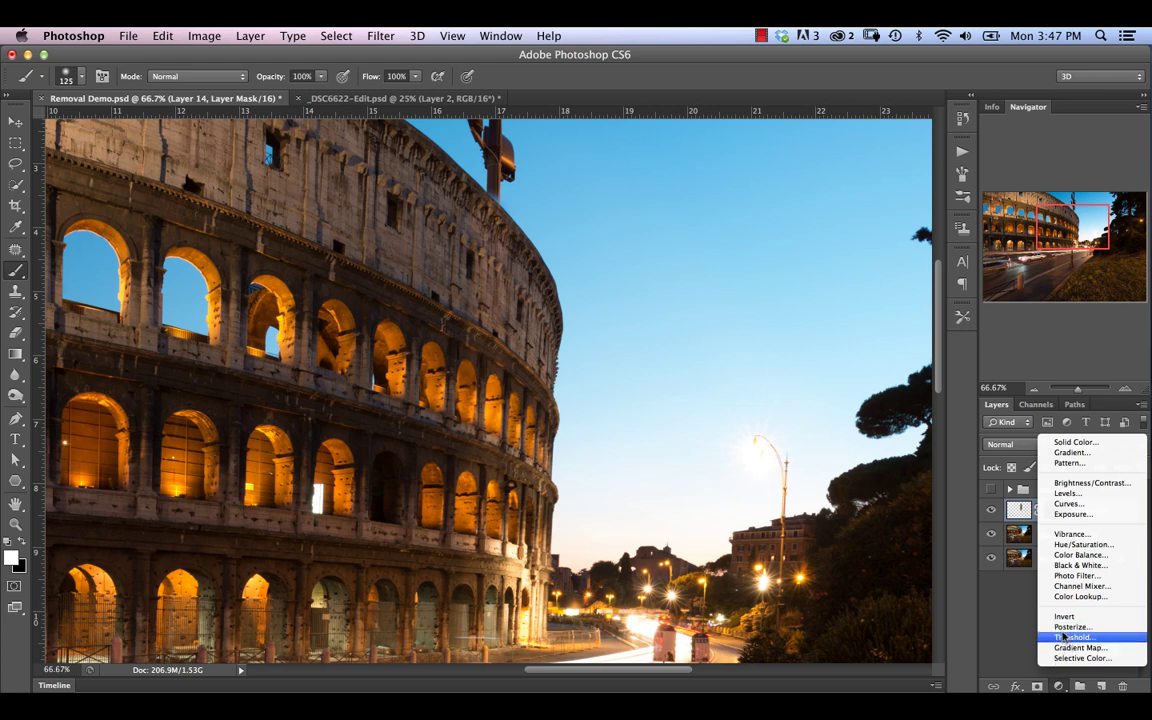
left_click(1075, 495)
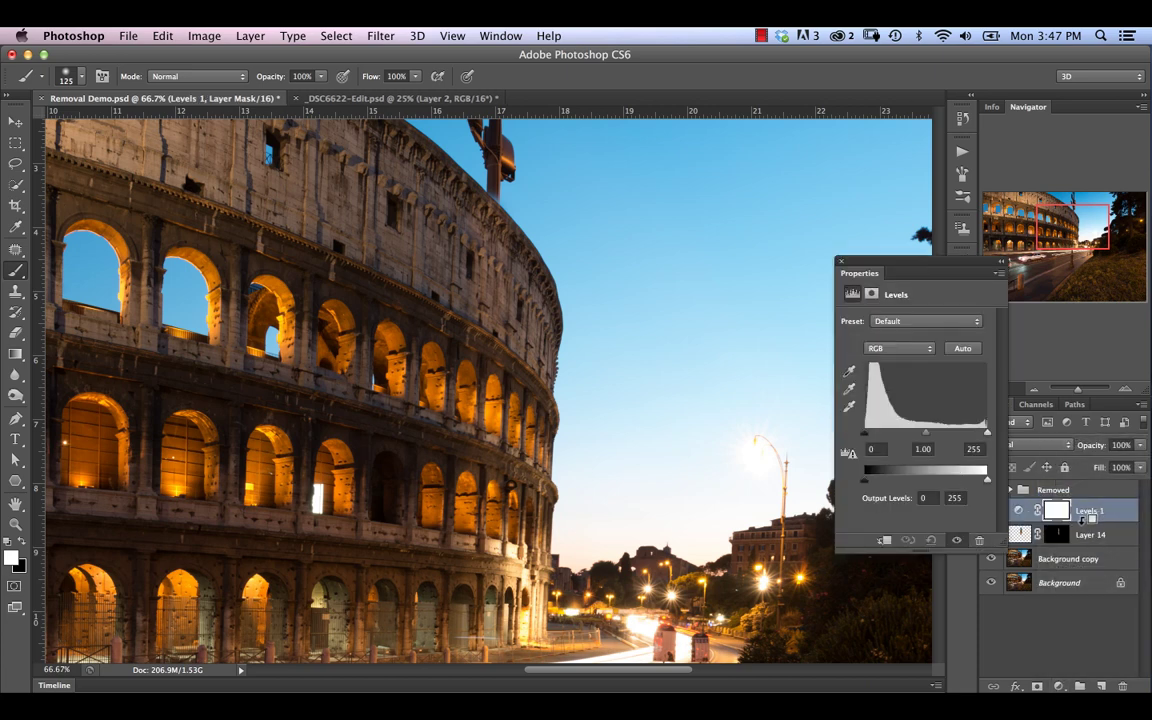
left_click(1080, 518, "alt")
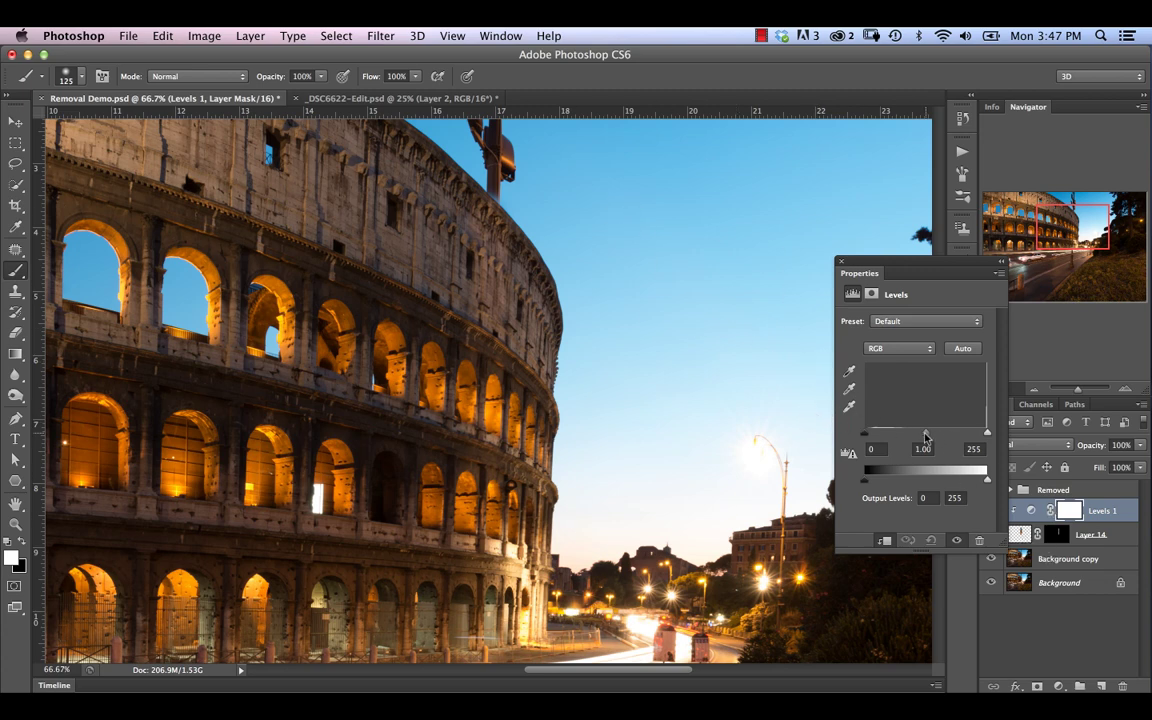
left_click_drag(925, 433, 927, 437)
left_click(841, 264)
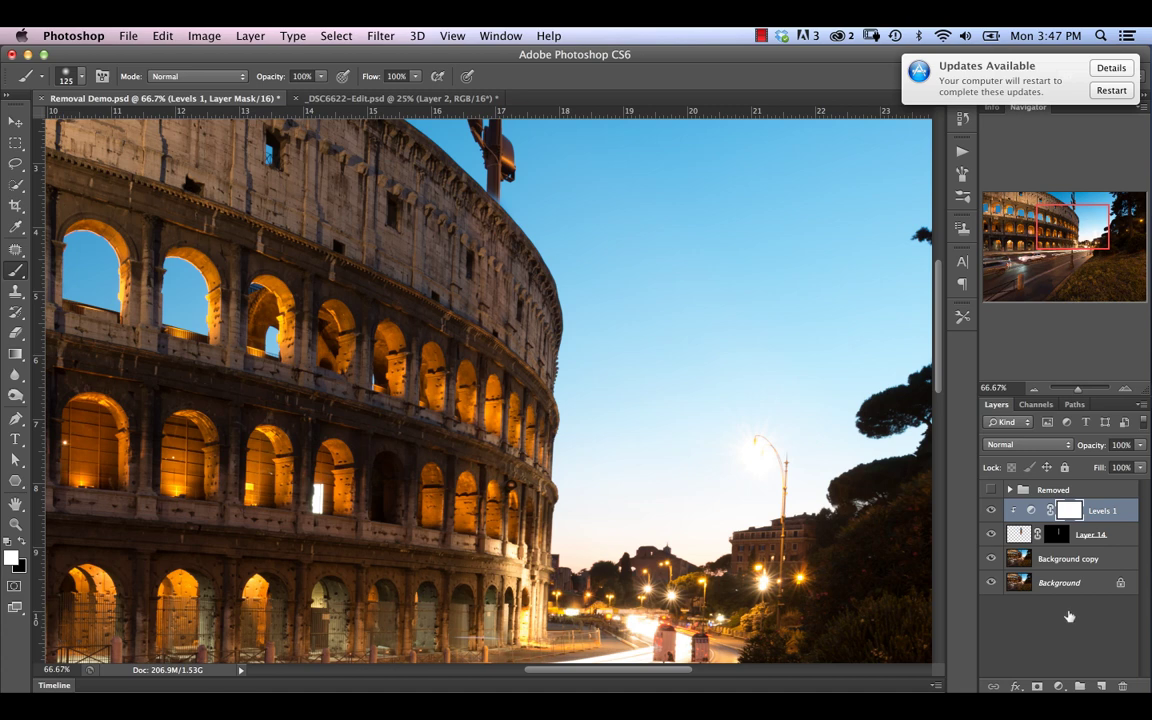
Step: Add a Hue/Saturation adjustment layer with the Default preset above Levels 1, clipped to Layer 14
left_click(1058, 686)
left_click(1072, 545)
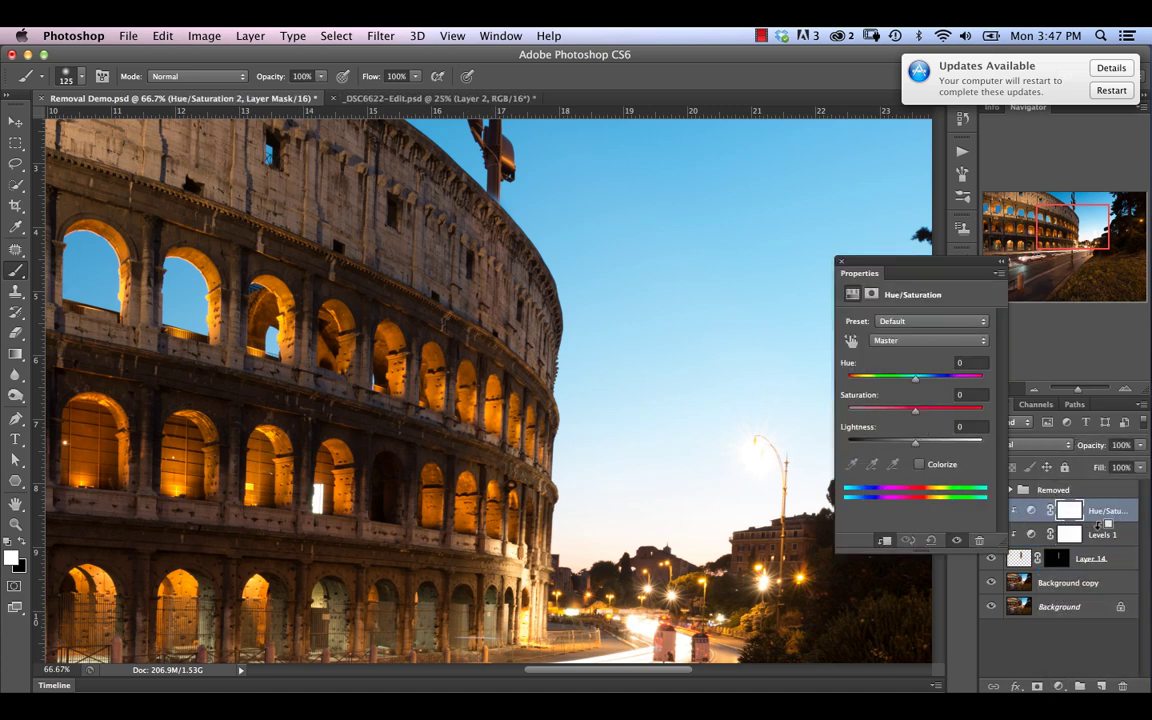
left_click(1052, 510, "alt")
left_click(898, 321)
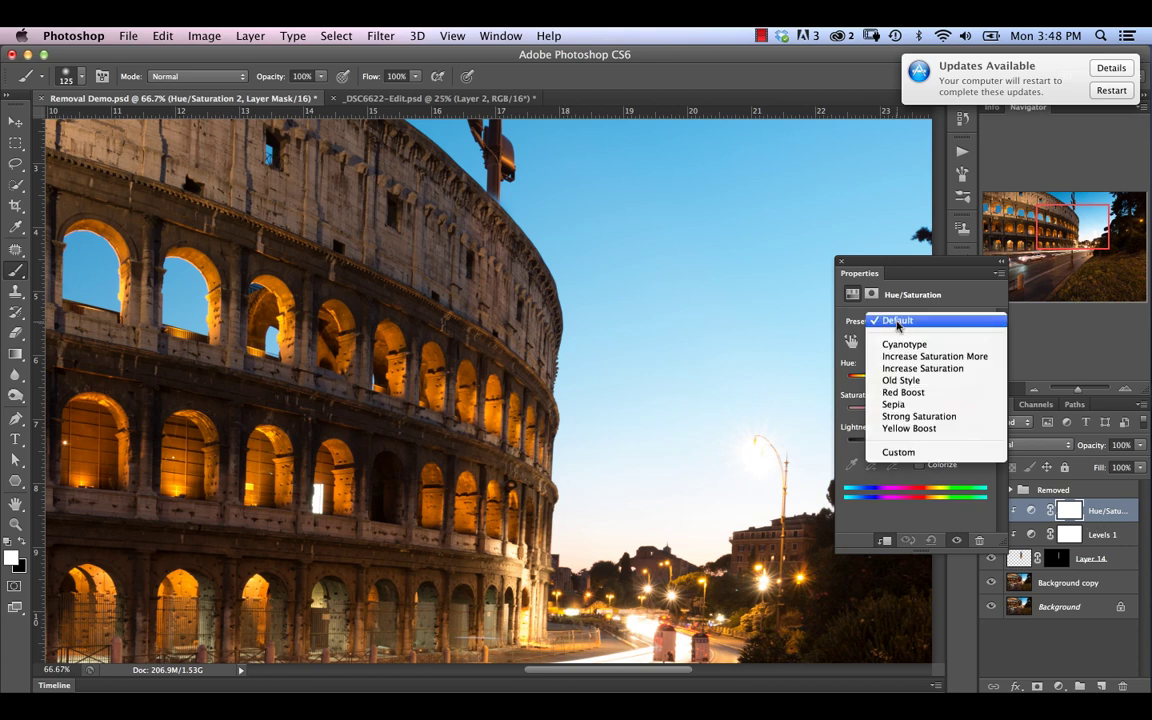
left_click(897, 321)
Step: For the Yellows range, lower the saturation slightly past -36 and the lightness to about -7
left_click(888, 340)
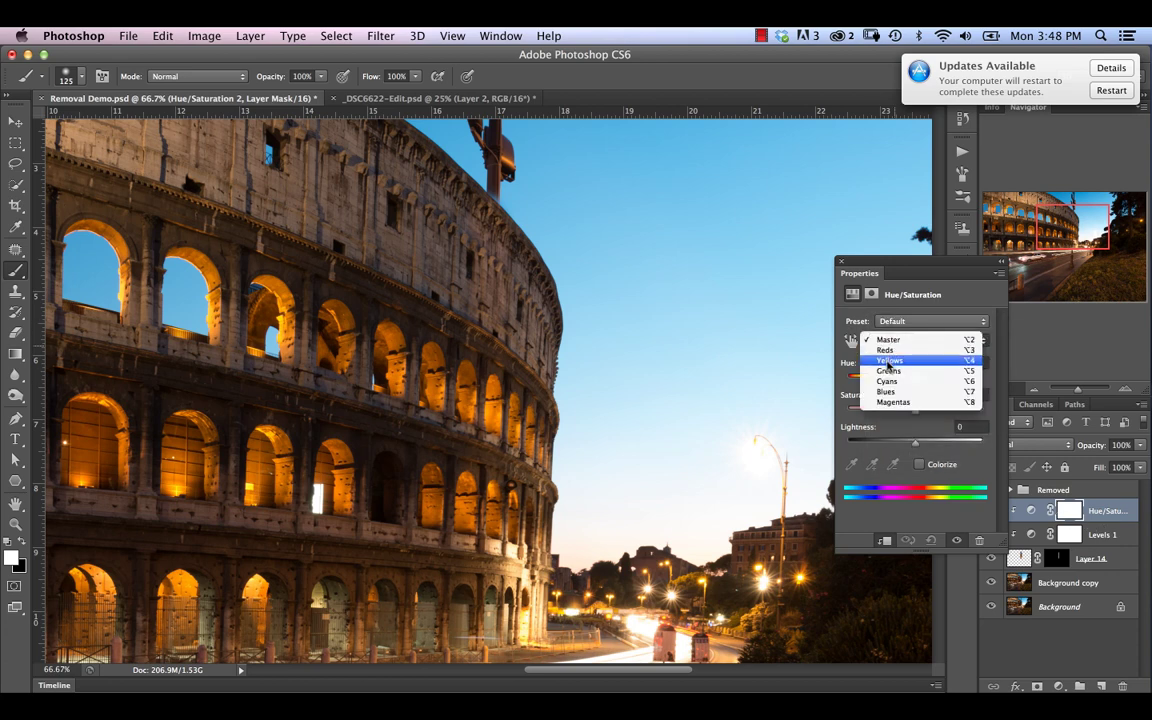
left_click(888, 361)
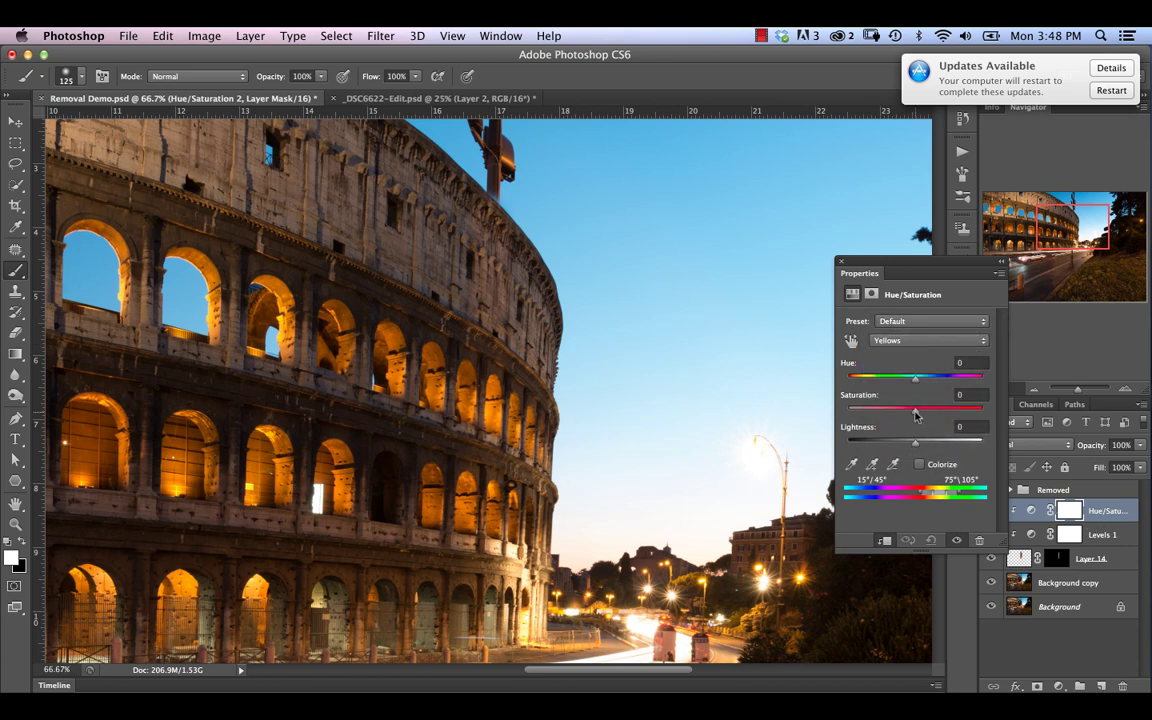
left_click_drag(916, 415, 909, 449)
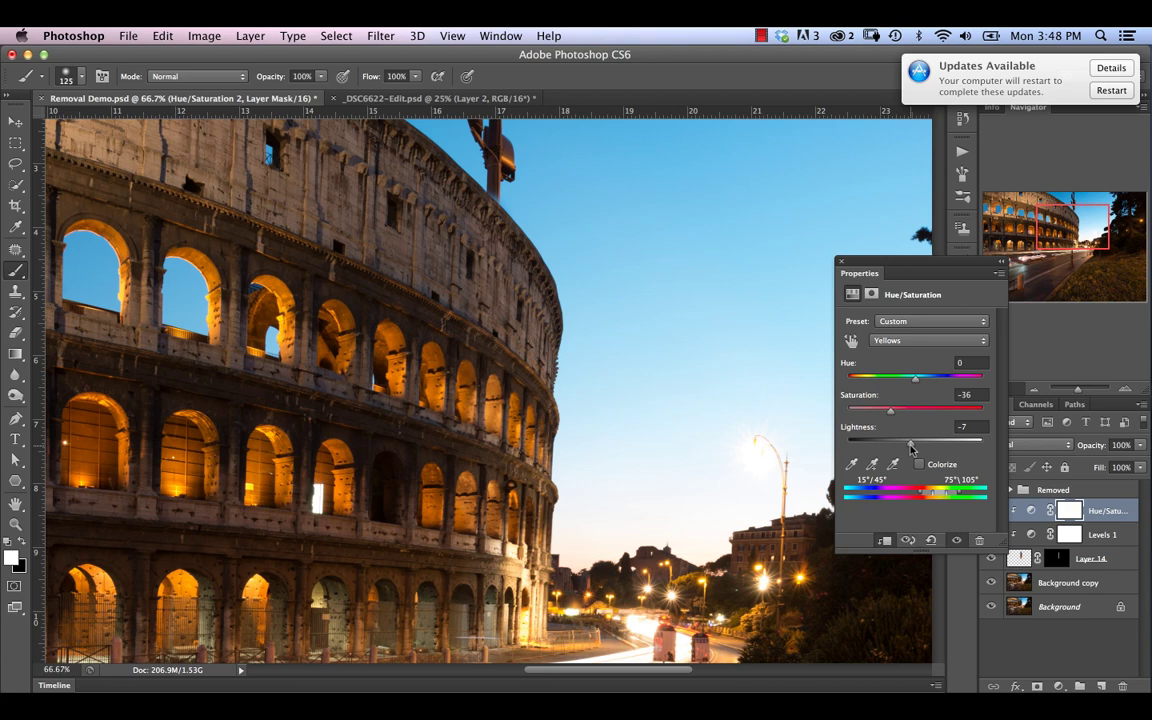
left_click_drag(891, 411, 887, 415)
double_click(879, 273)
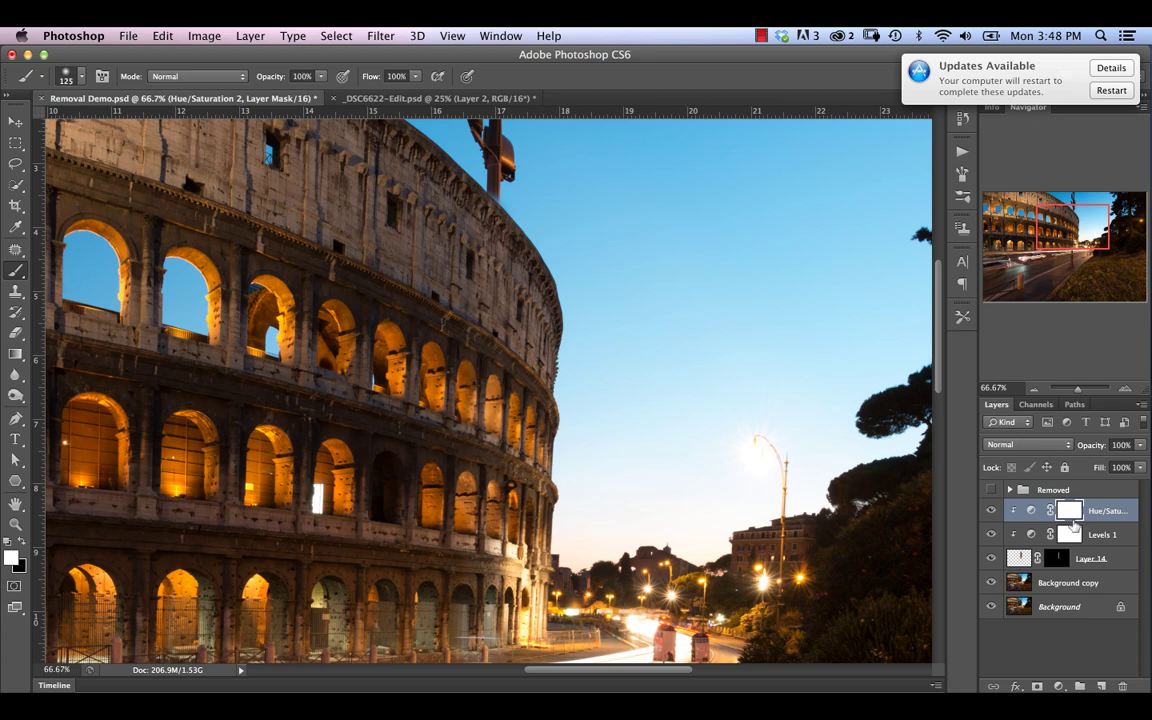
Step: Invert the Hue/Saturation mask to black and reveal the correction locally with the white brush
key("super+i")
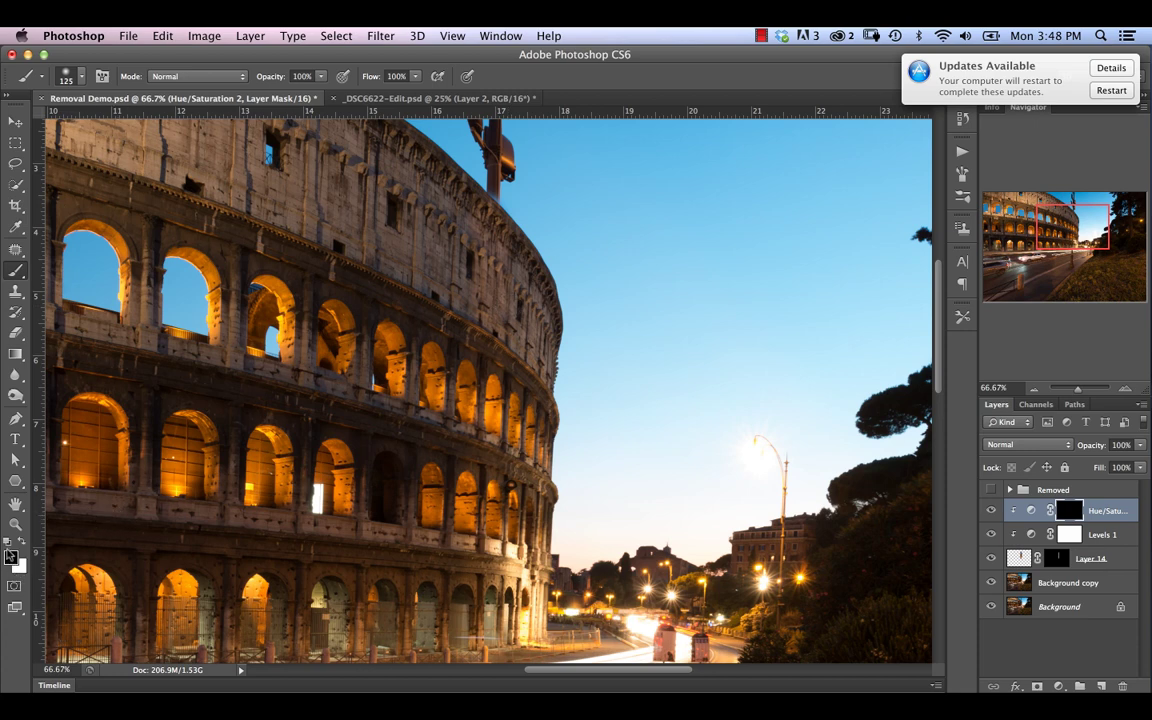
key("x")
key("x")
Step: Stamp all visible layers into a new merged layer above the Hue/Saturation adjustment
key("super+minus")
key("super+minus")
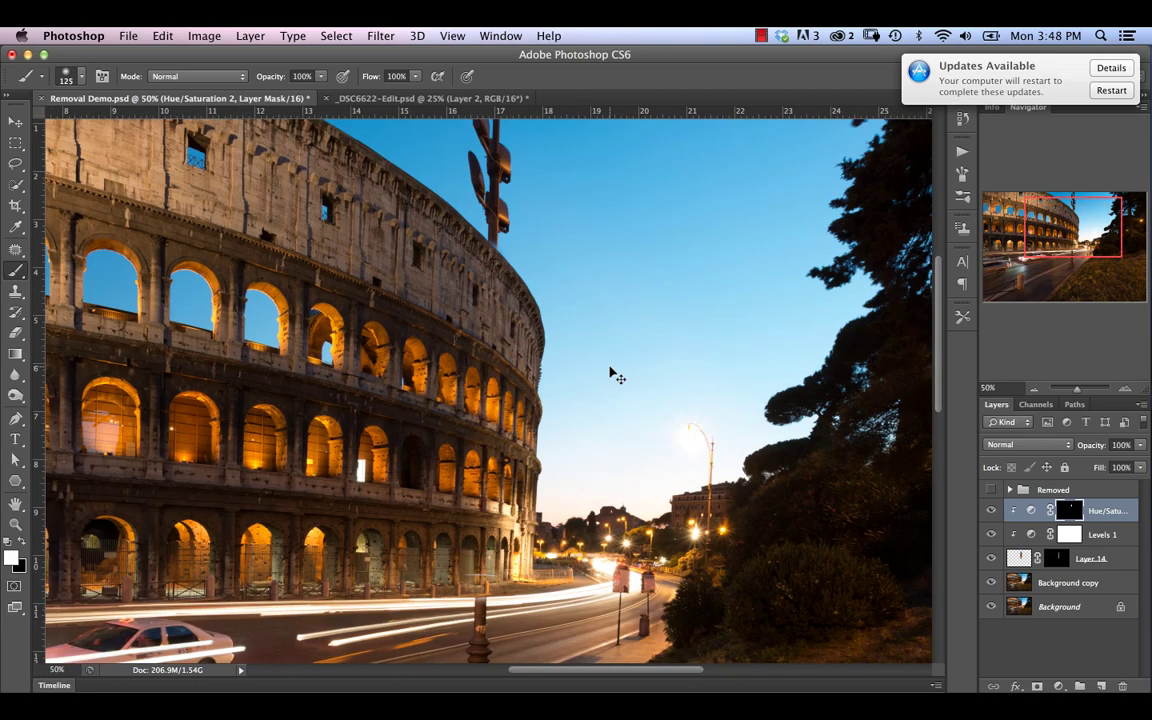
key("super+plus")
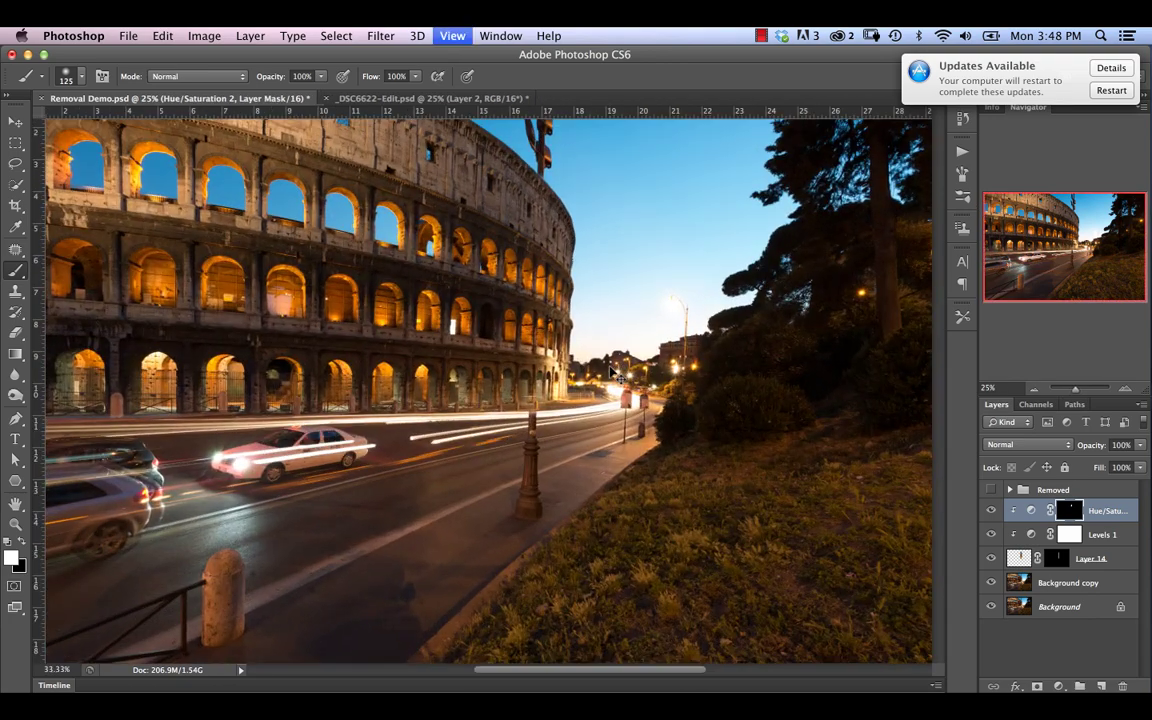
key("super+minus")
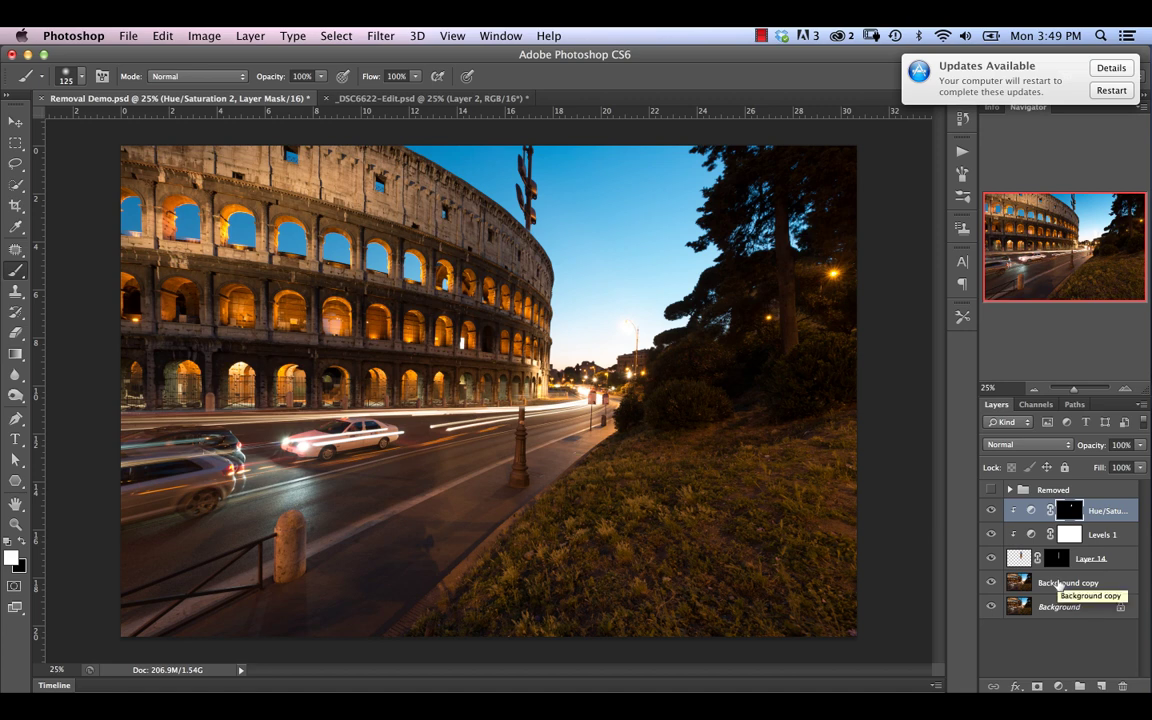
key("super+alt+shift+e")
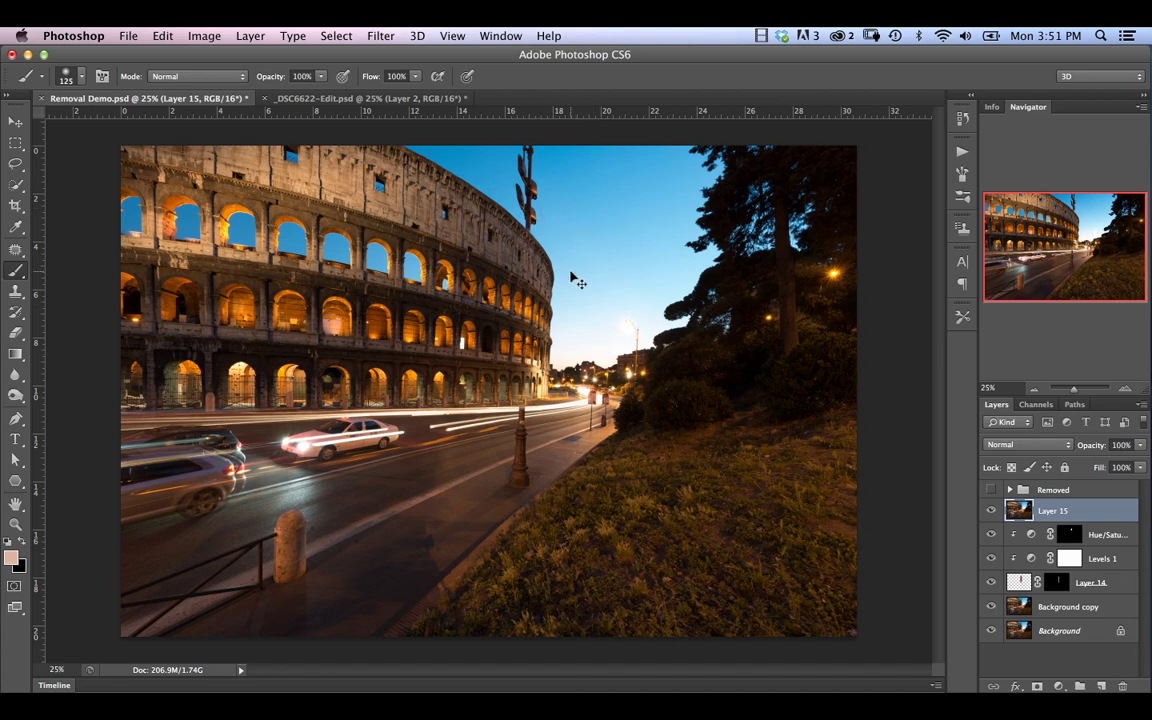
Step: Outline the lower end of the lamppost above the Colosseum with the Polygonal Lasso, following the roof edge exactly
key("super+equal")
key("super+equal")
key("super+equal")
key("super+equal")
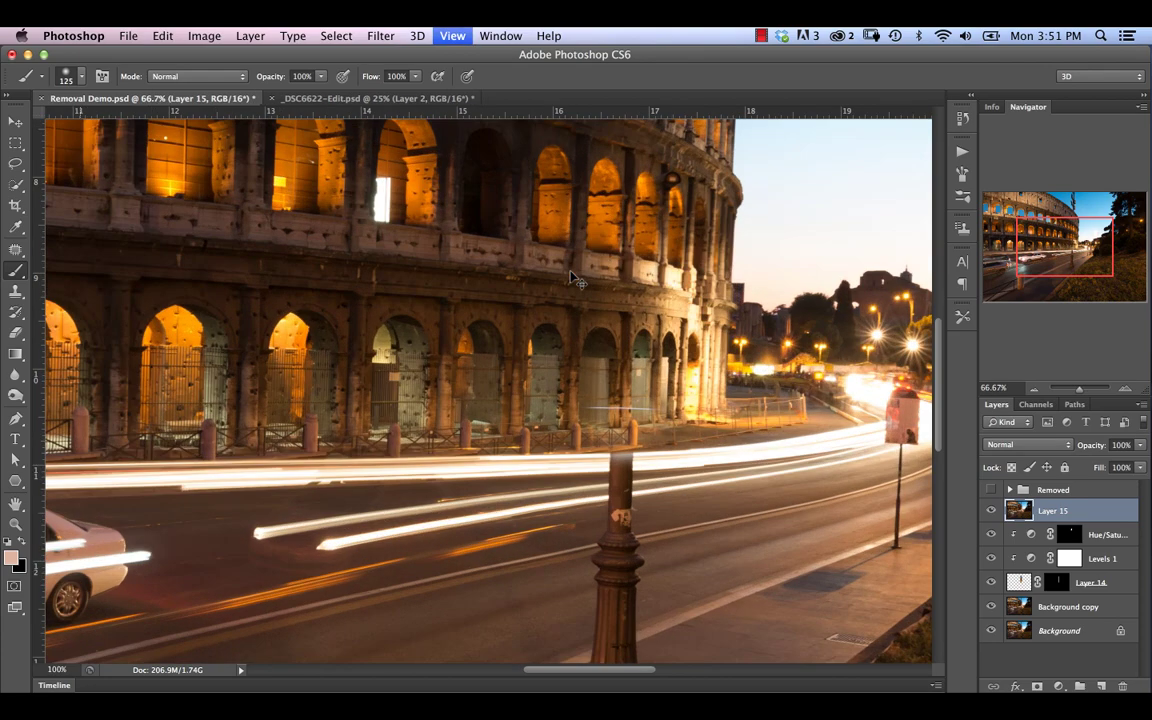
left_click_drag(575, 280, 666, 200)
left_click_drag(437, 589, 504, 329)
left_click_drag(435, 259, 450, 185)
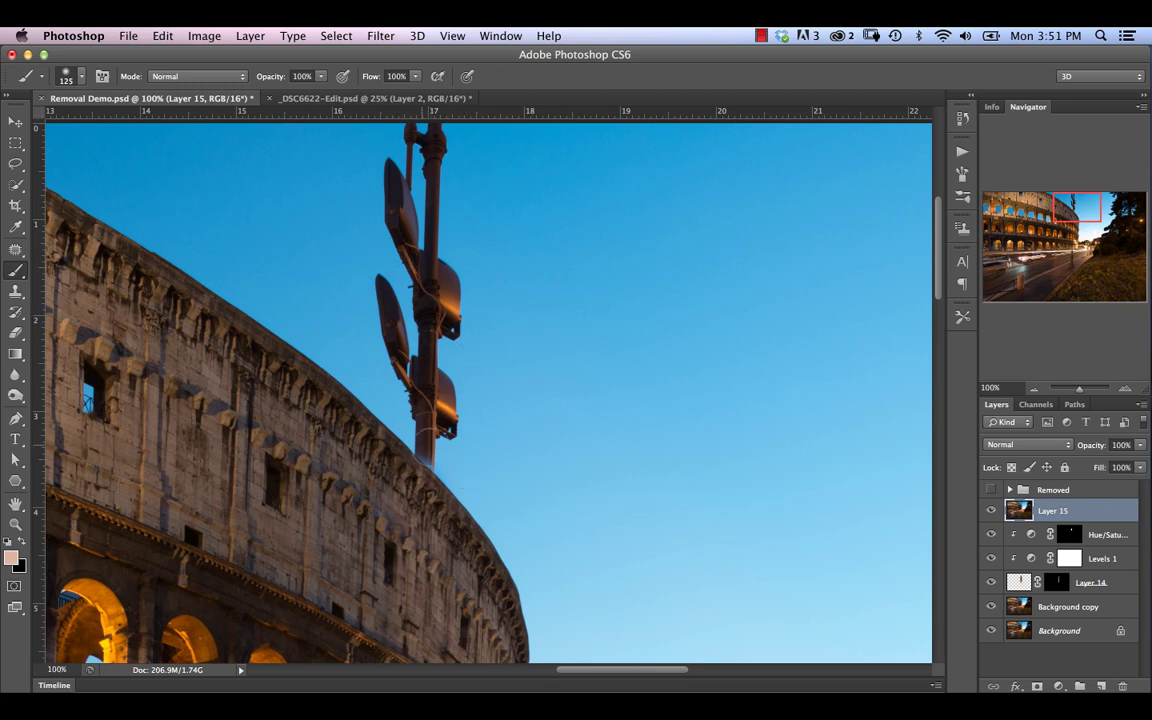
key("super+plus")
key("super+plus")
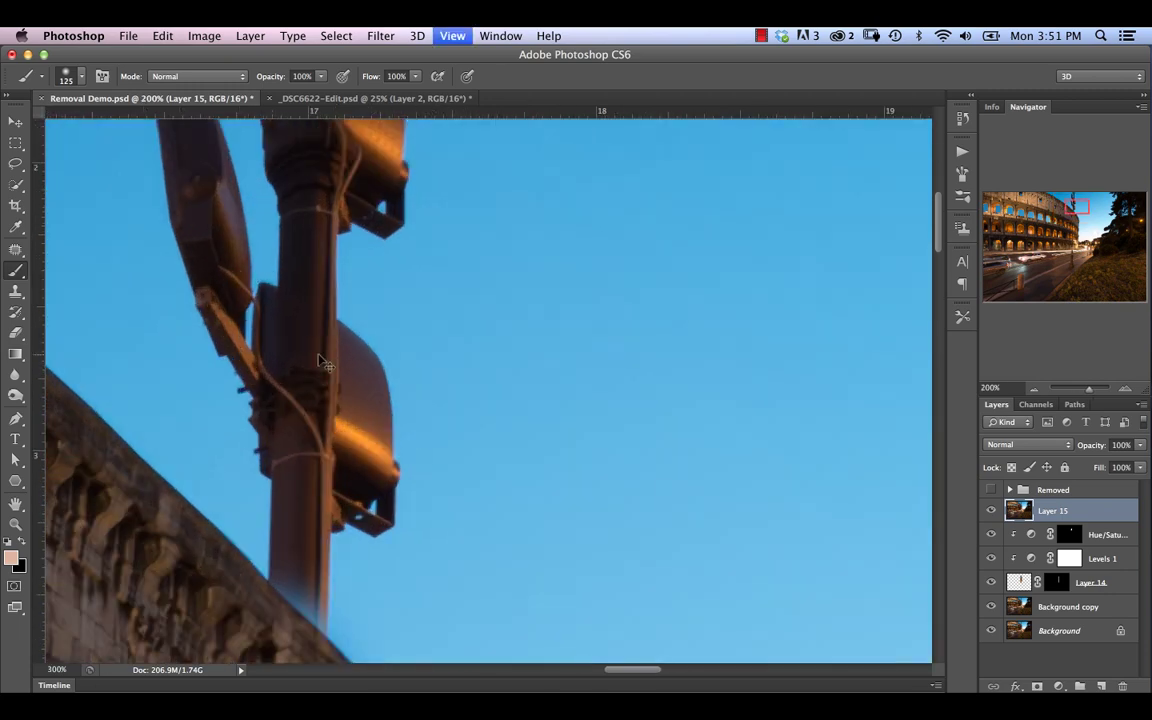
mouse_move(300, 448)
left_mouse_down()
mouse_move(446, 376)
mouse_move(603, 201)
left_mouse_up()
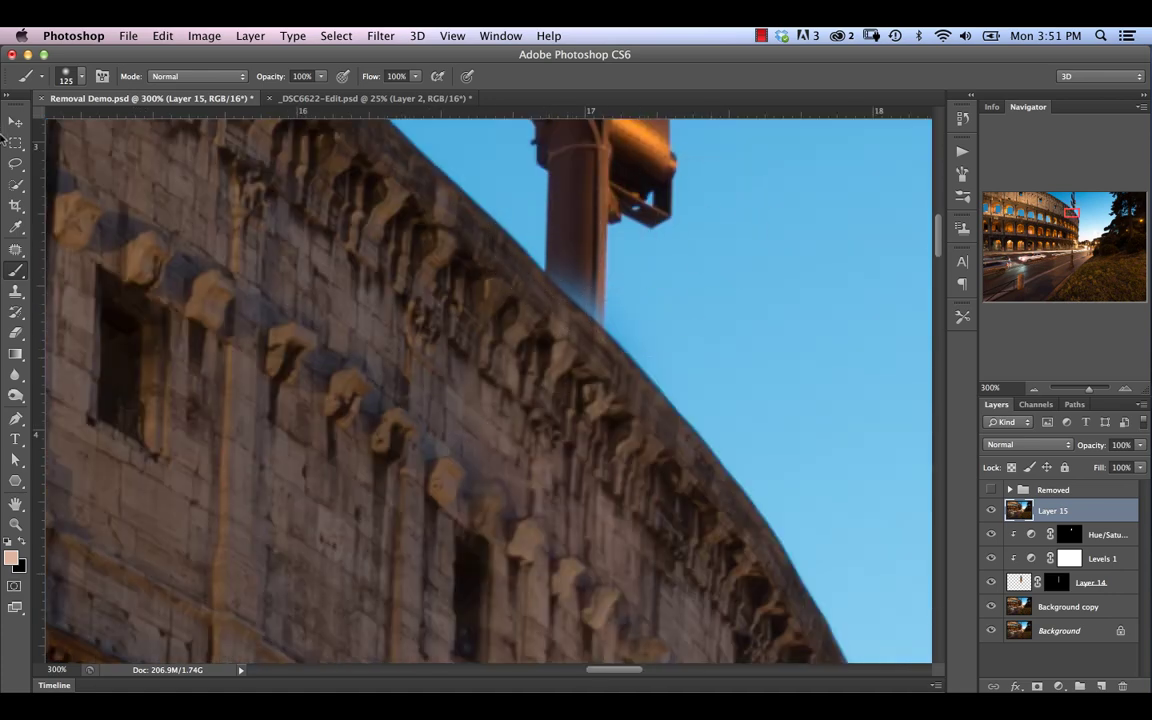
left_click_drag(15, 163, 35, 175)
left_click(60, 174)
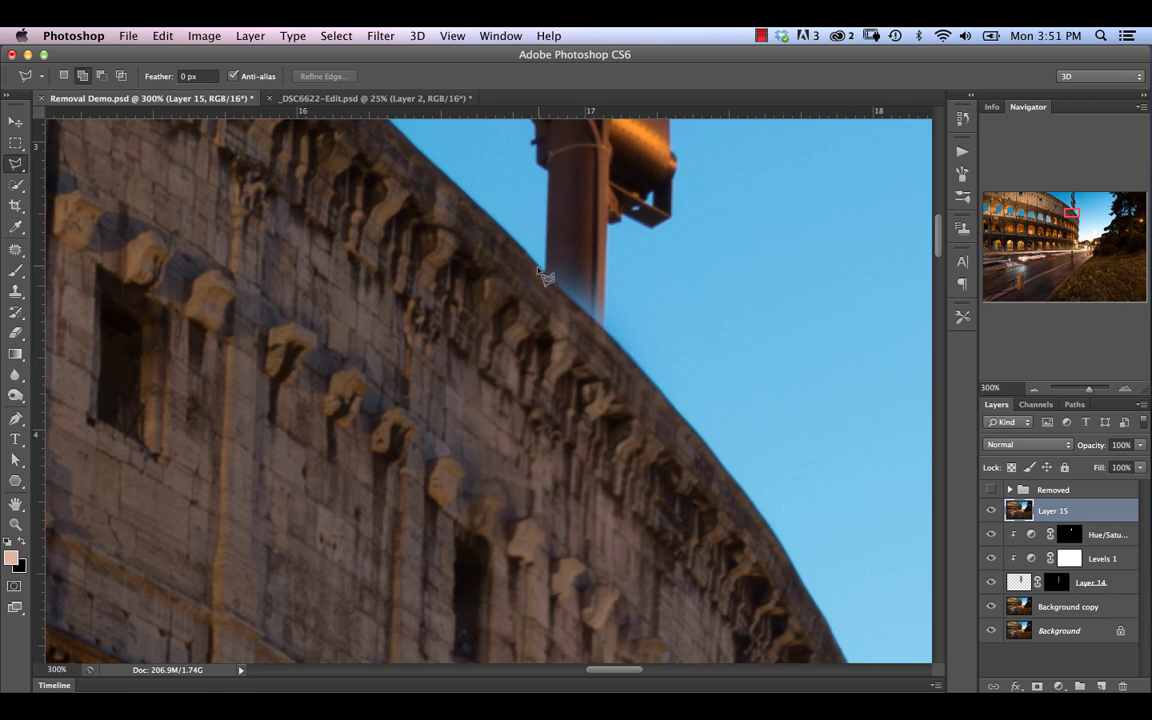
left_click(624, 343)
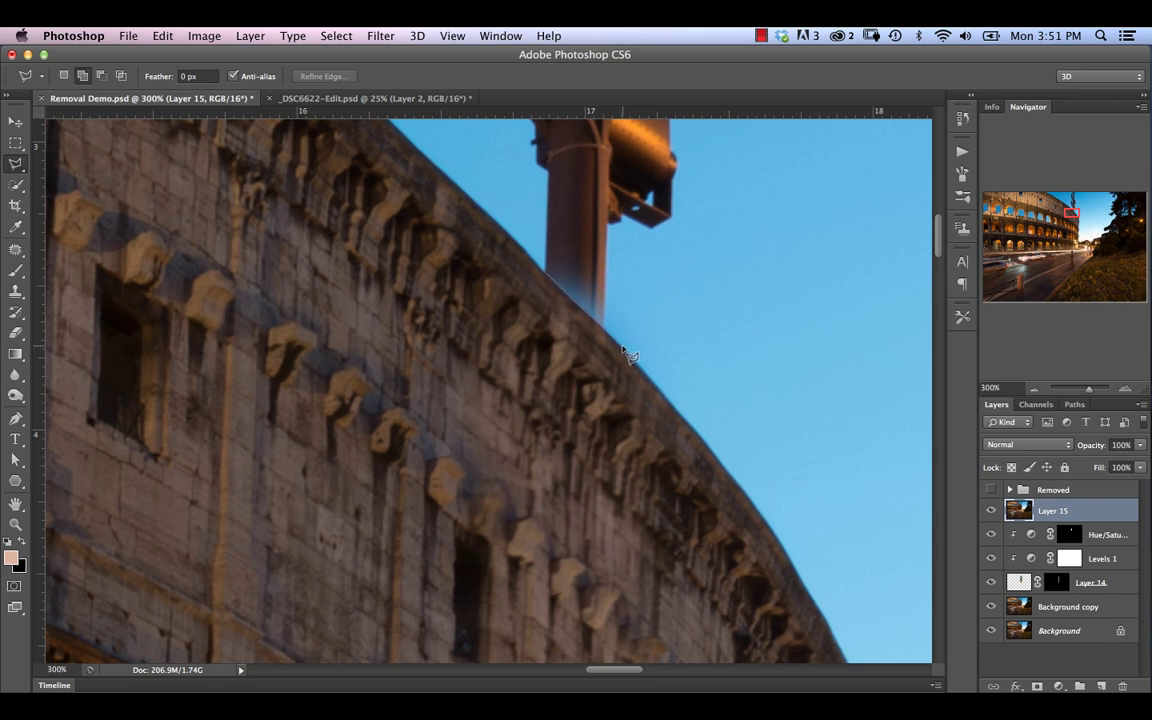
left_click(696, 325)
left_click(646, 262)
left_click(520, 188)
double_click(545, 271)
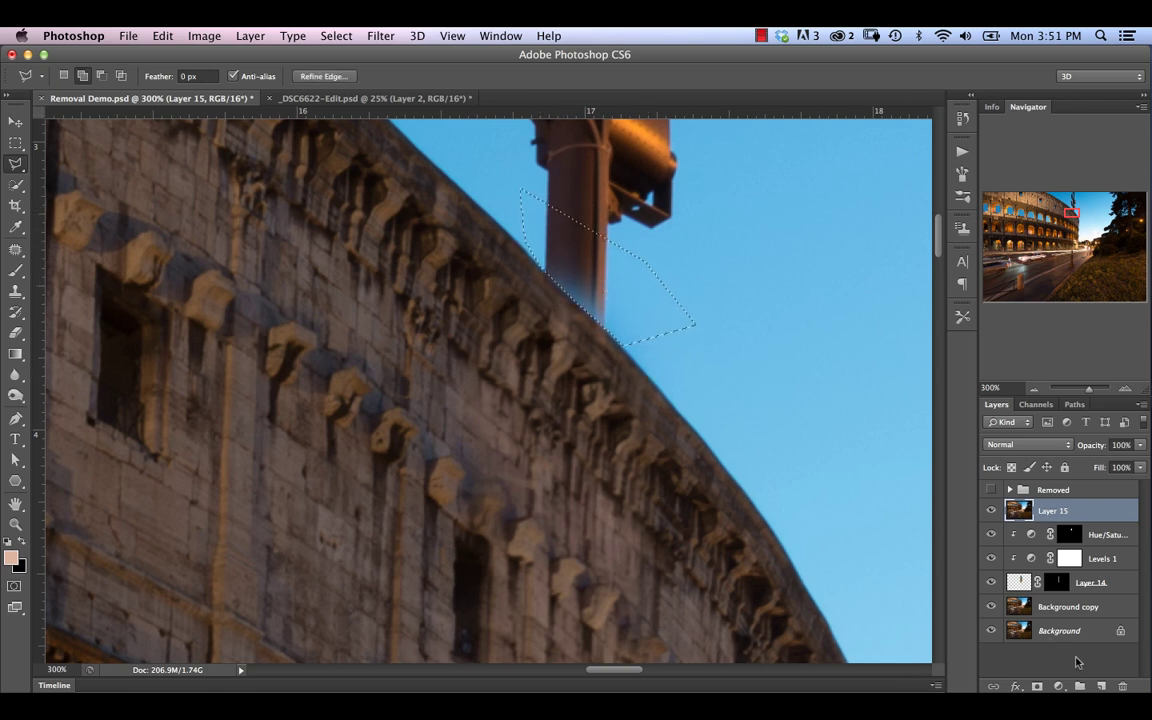
Step: Add a new layer and clone sky over the selected pole section using the Clone Stamp in Lighten mode at 31% flow
left_click(1101, 686)
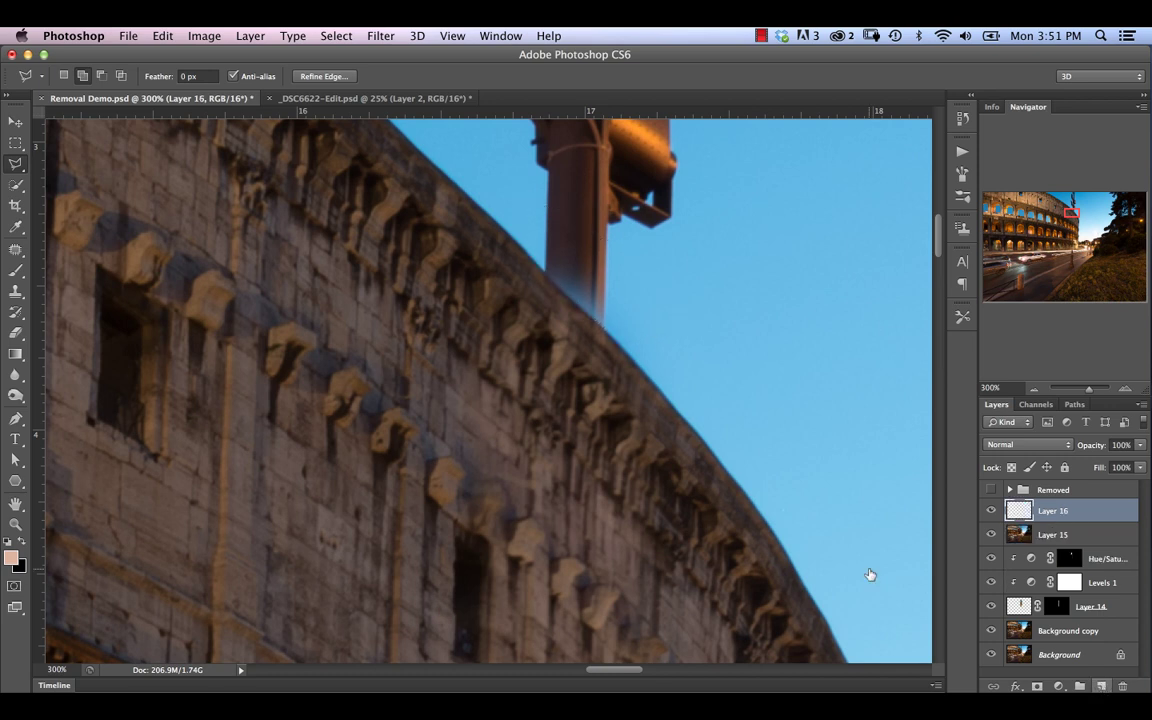
left_click(15, 291)
left_click(195, 76)
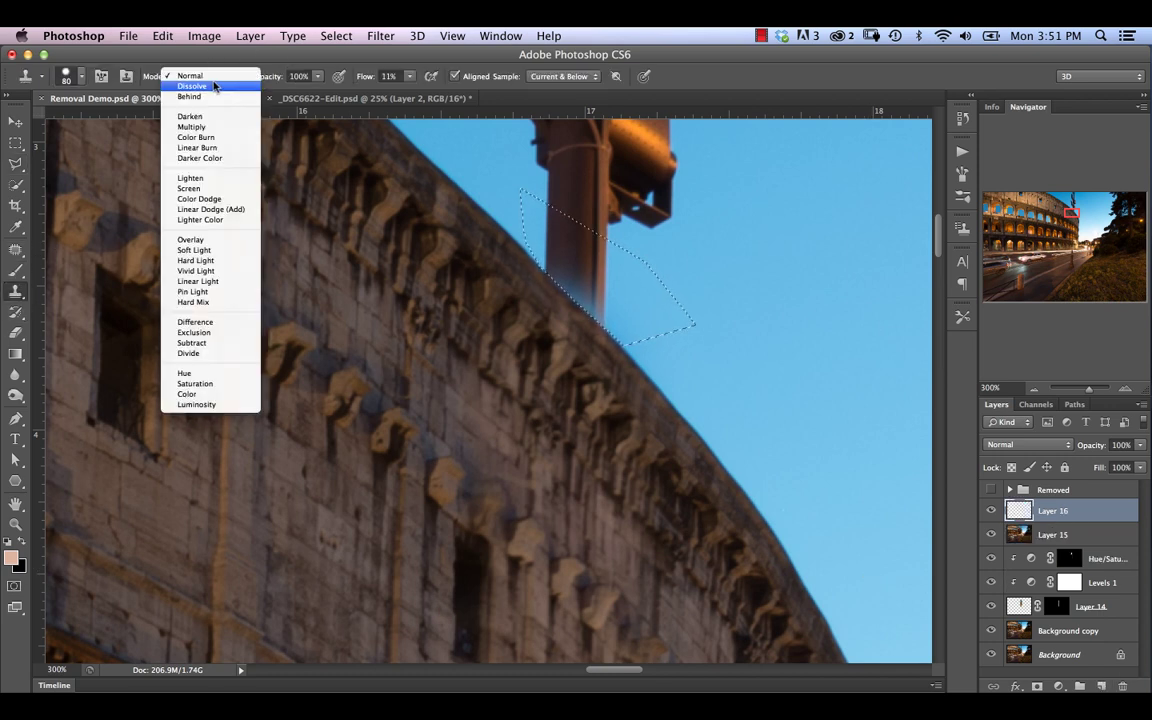
left_click(211, 181)
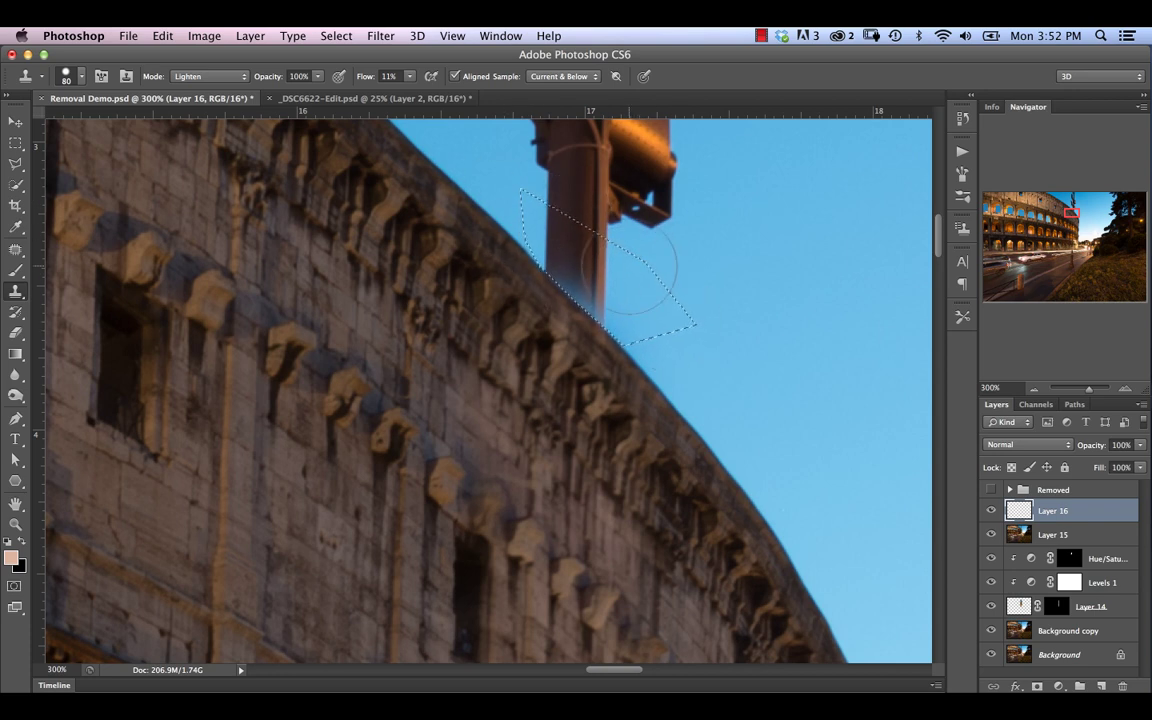
left_click(388, 77)
type("31")
key("Return")
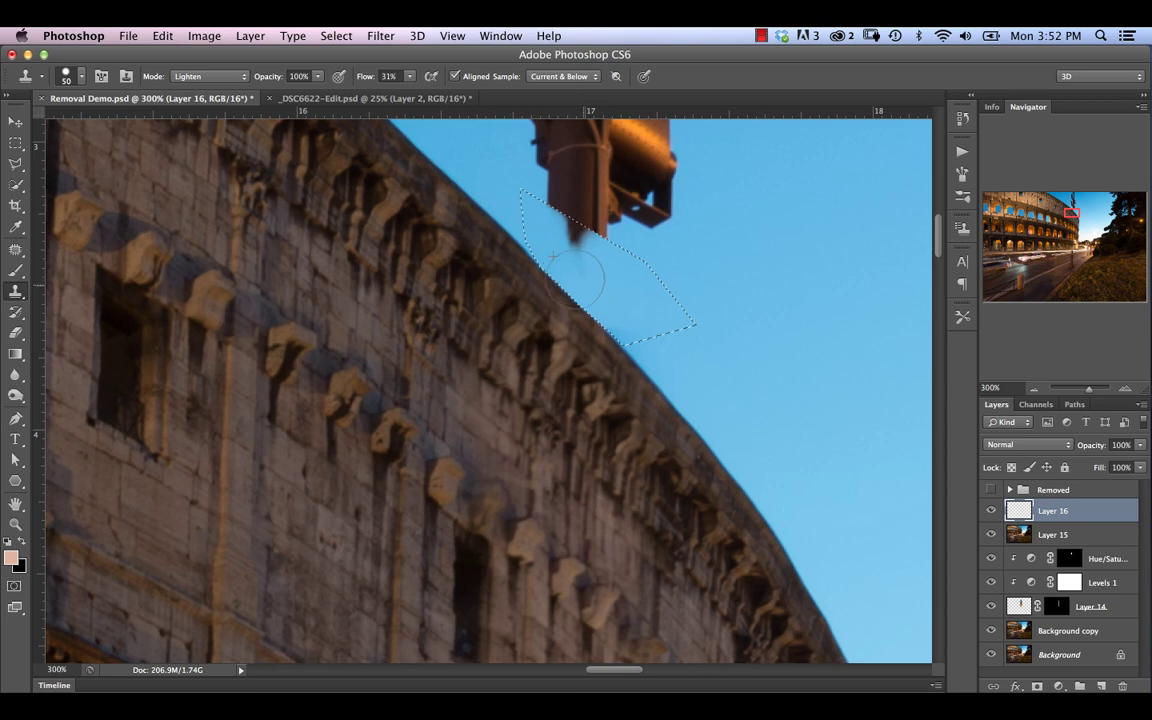
Step: Examine the cloned sky patch along the Colosseum's roof edge, both in the wider view and close up
key("super+minus")
key("super+minus")
key("super+minus")
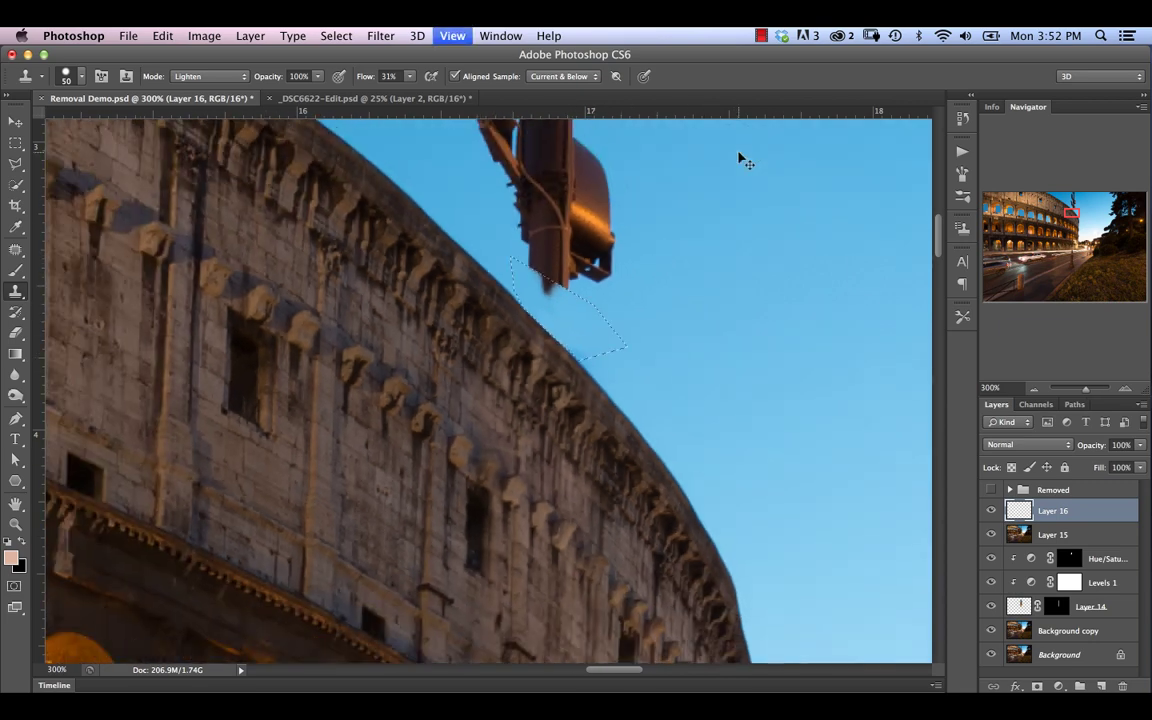
key("super+minus")
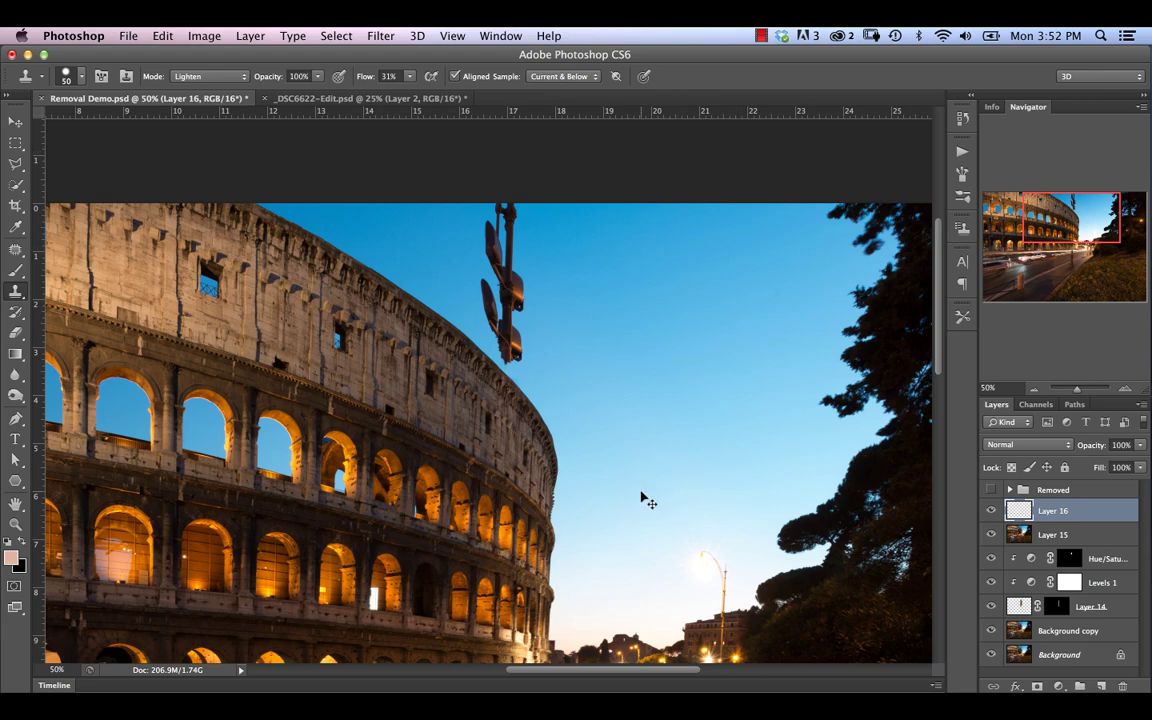
key("super+plus")
key("super+plus")
key("super+plus")
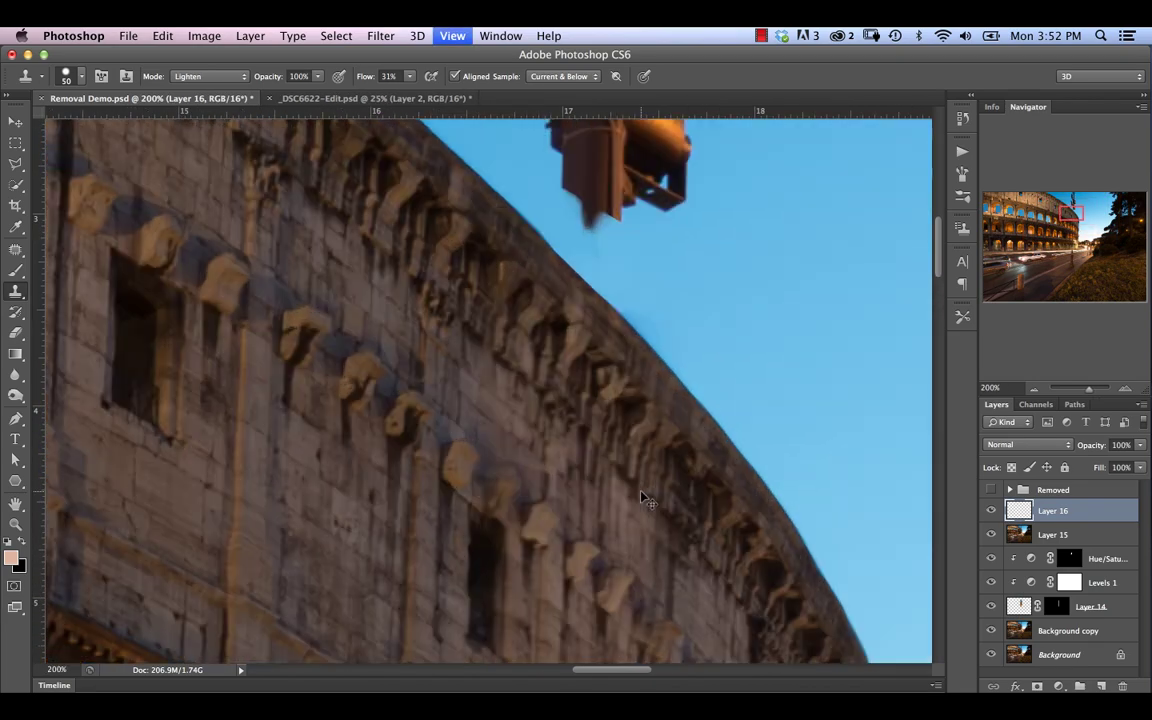
key("super+plus")
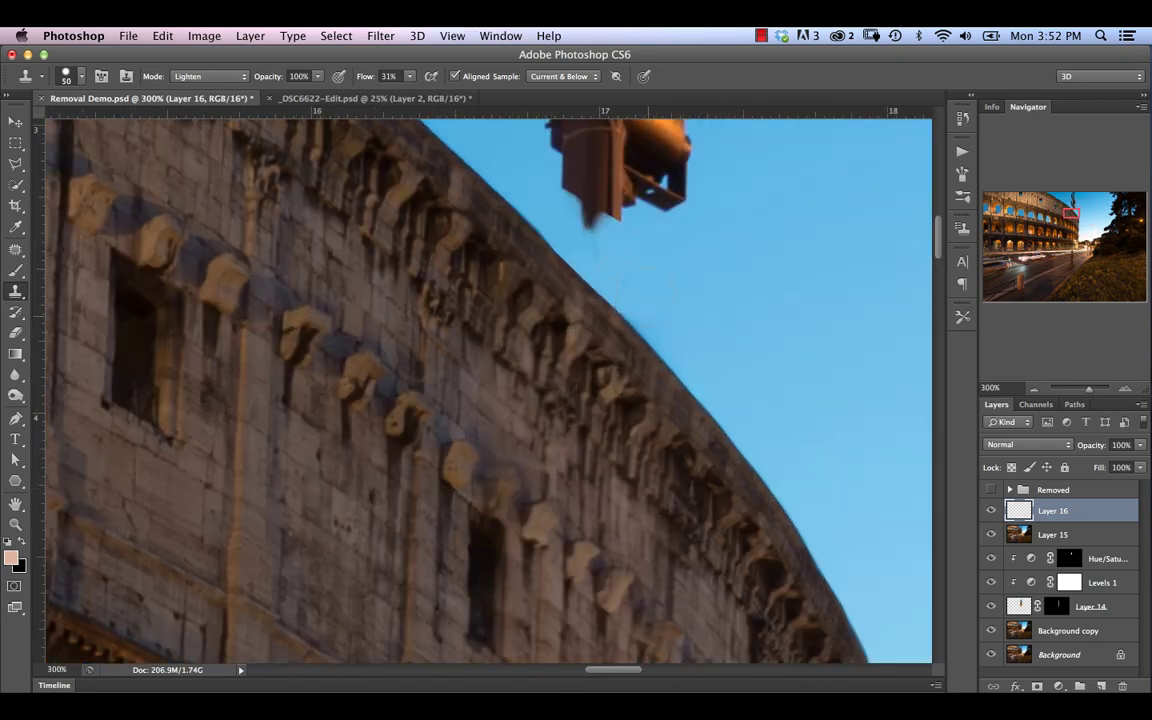
Step: Merge the cloned sky patch on Layer 16 down into Layer 15
left_click(15, 121)
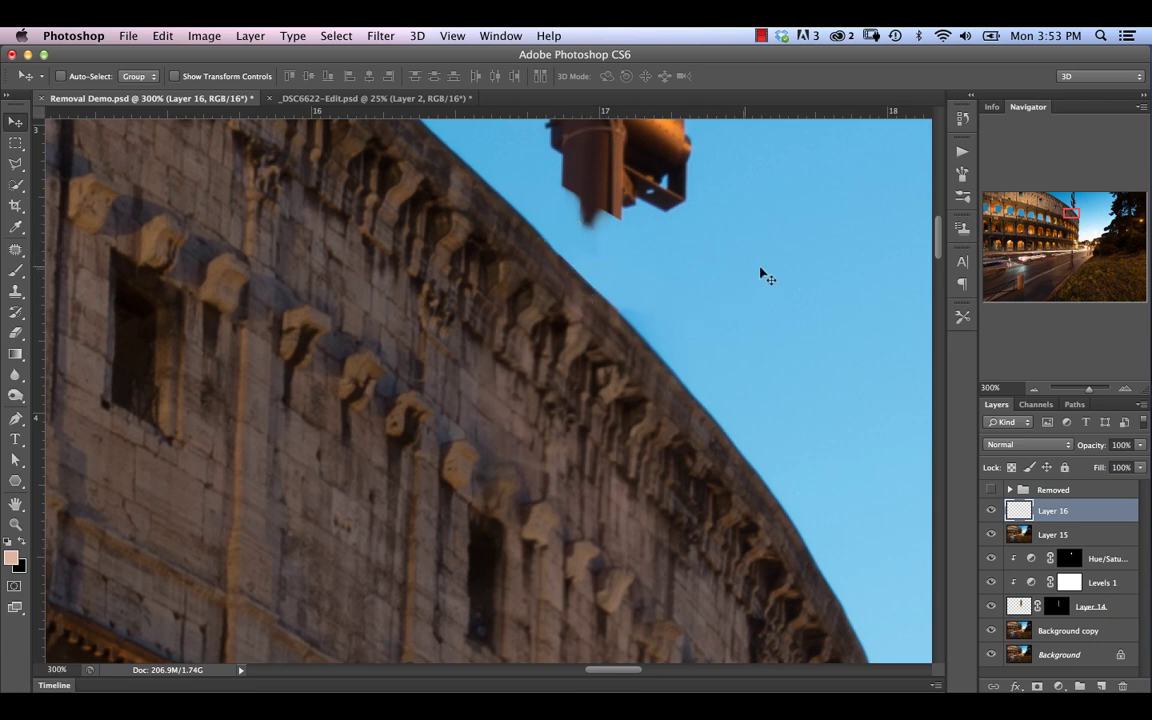
key("super+0")
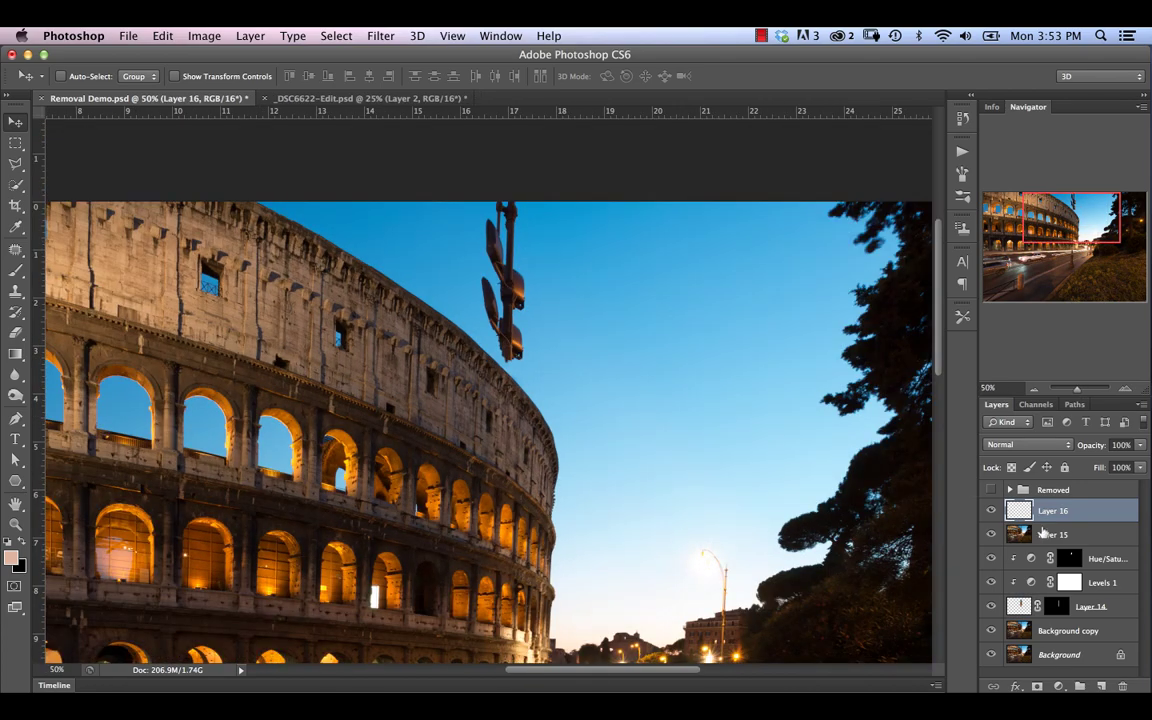
right_click(1070, 512)
left_click(987, 484)
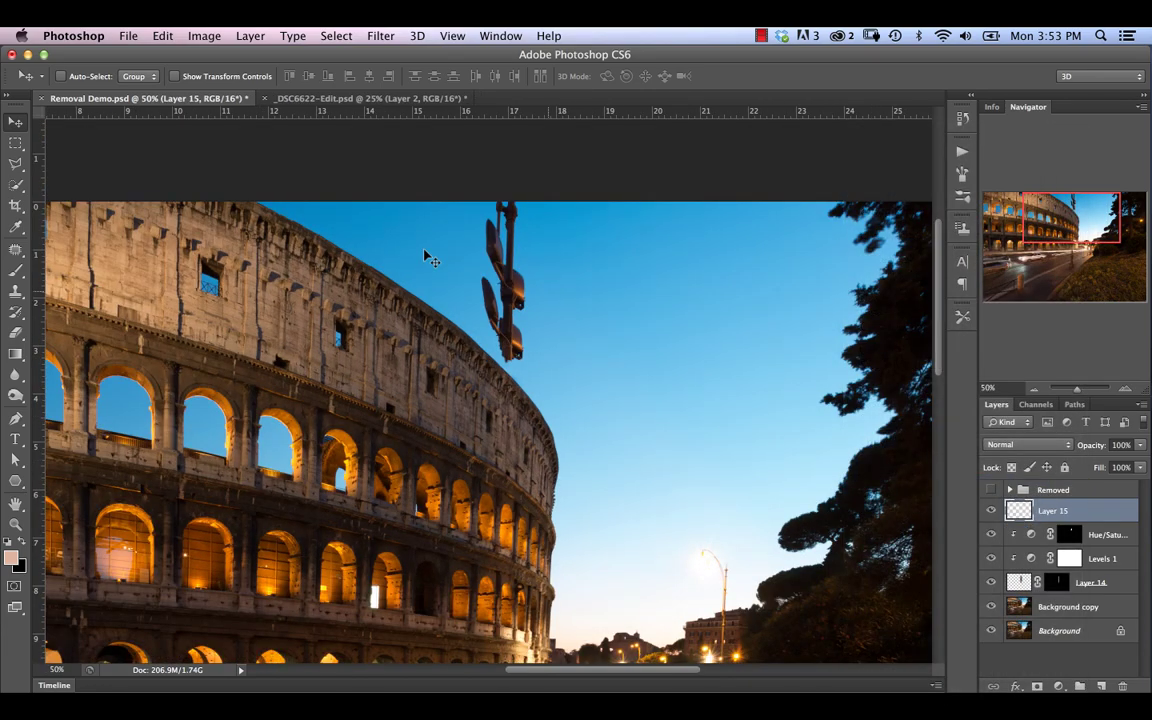
Step: Outline the remaining lamp heads and upper pole in the sky with the Polygonal Lasso, up past the image edge
left_click(18, 166)
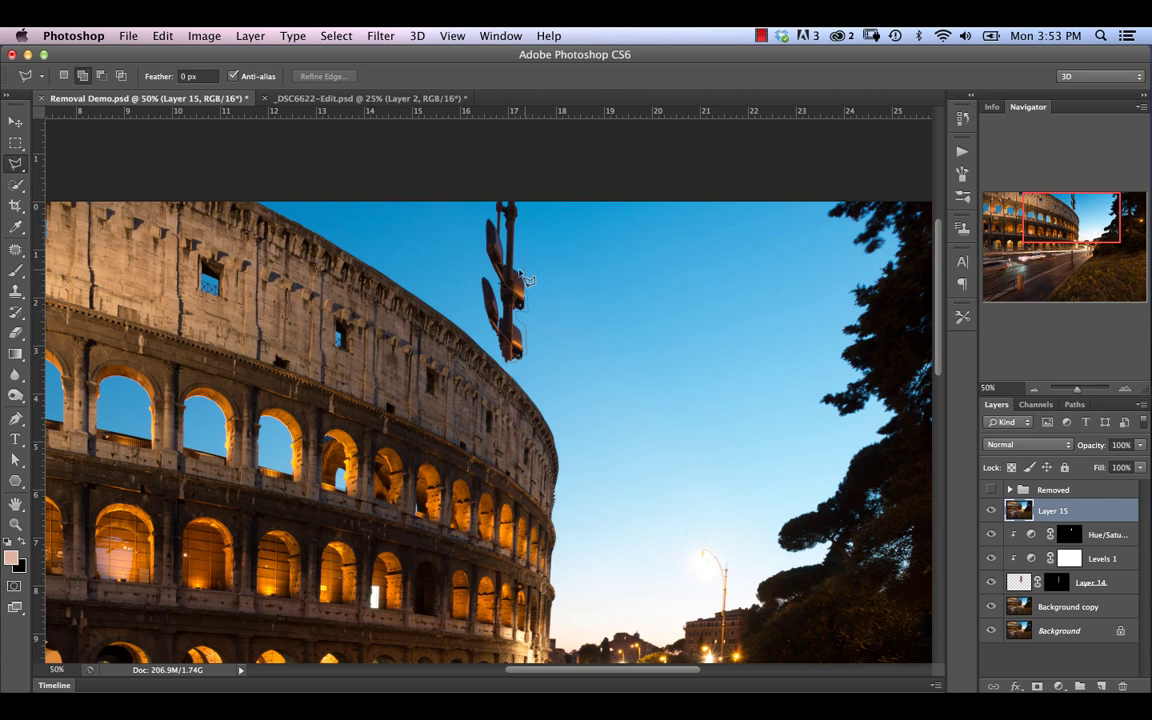
left_click(522, 193)
left_click(484, 197)
left_click(491, 194)
left_click(489, 279)
left_click(482, 294)
double_click(508, 368)
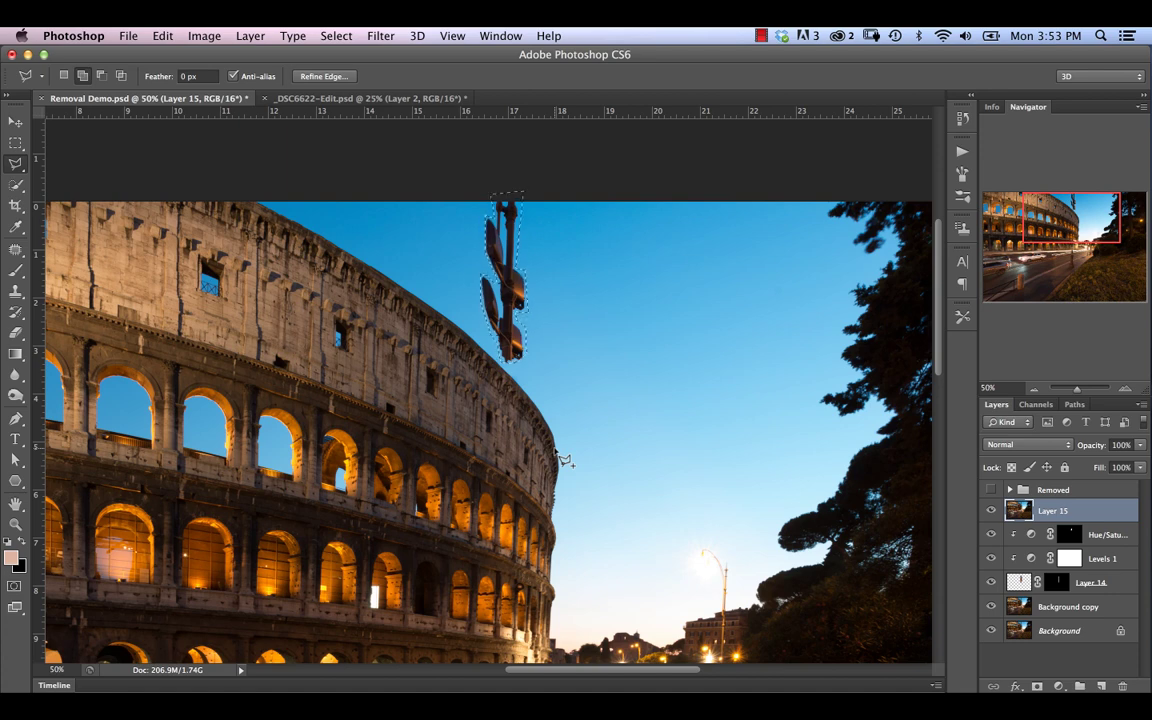
Step: Fill the selected lamp heads with Content-Aware in Normal mode at 100% opacity and clear the selection
key("shift+BackSpace")
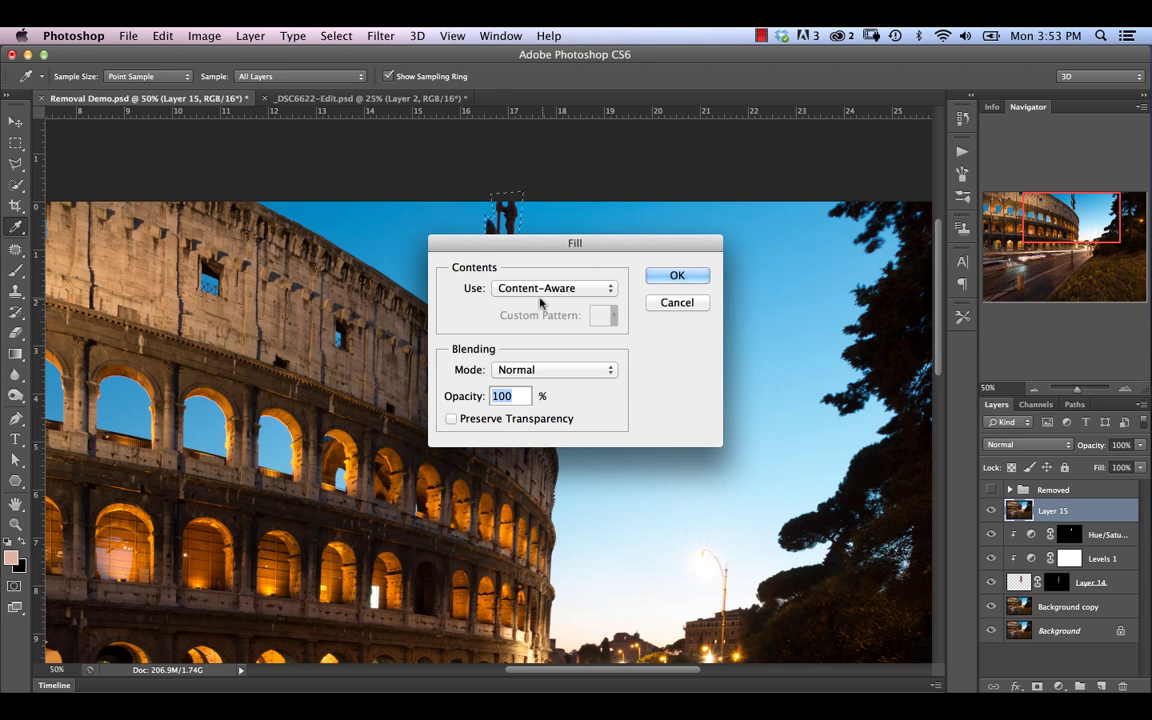
key("Return")
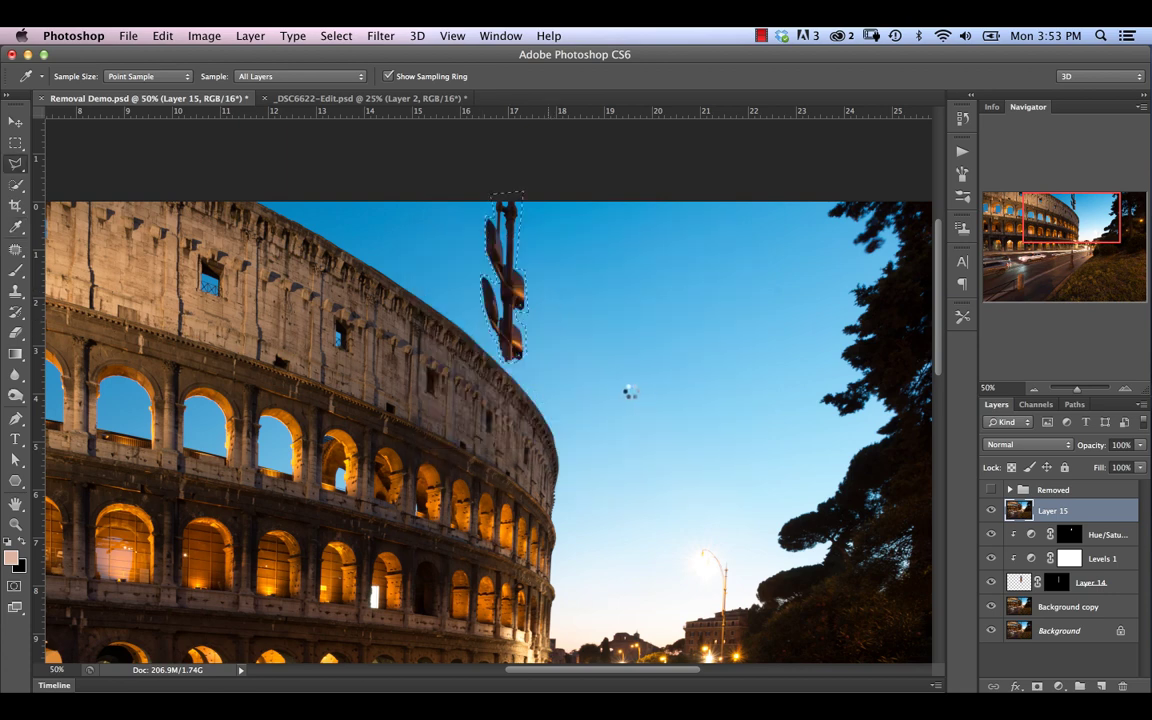
key("l")
key("super+d")
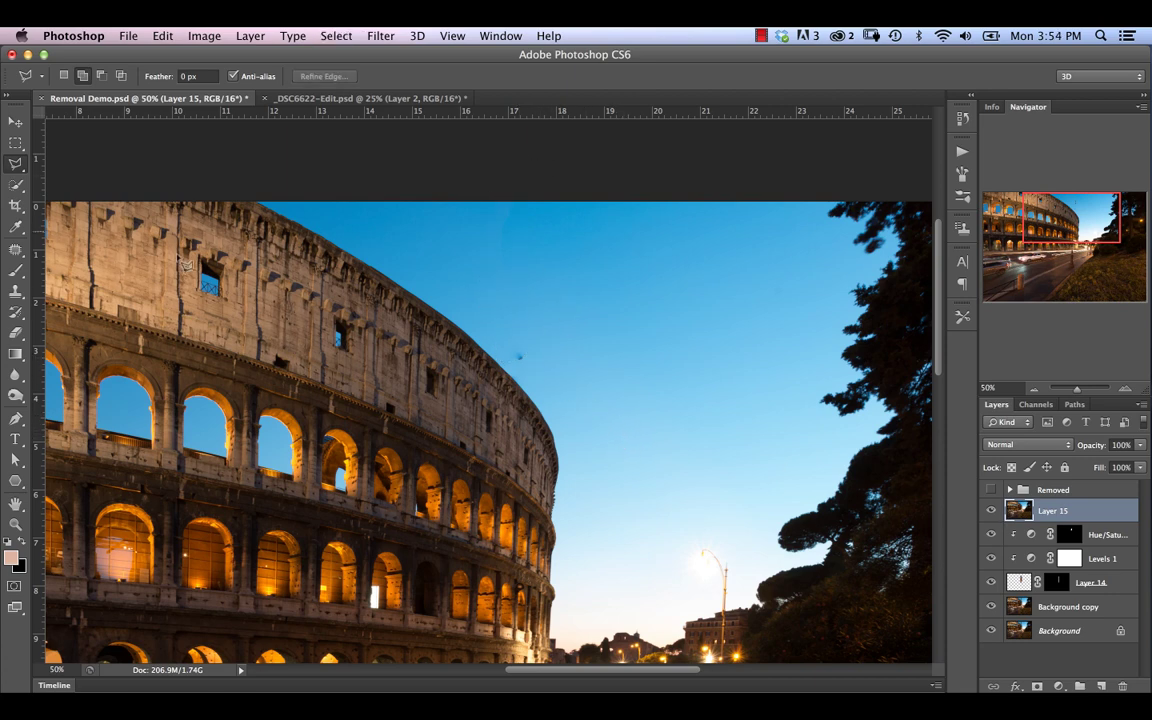
Step: Retouch the dark leftover specks in the sky near the roof edge with the Healing Brush, sampling clean sky nearby
left_click(17, 292)
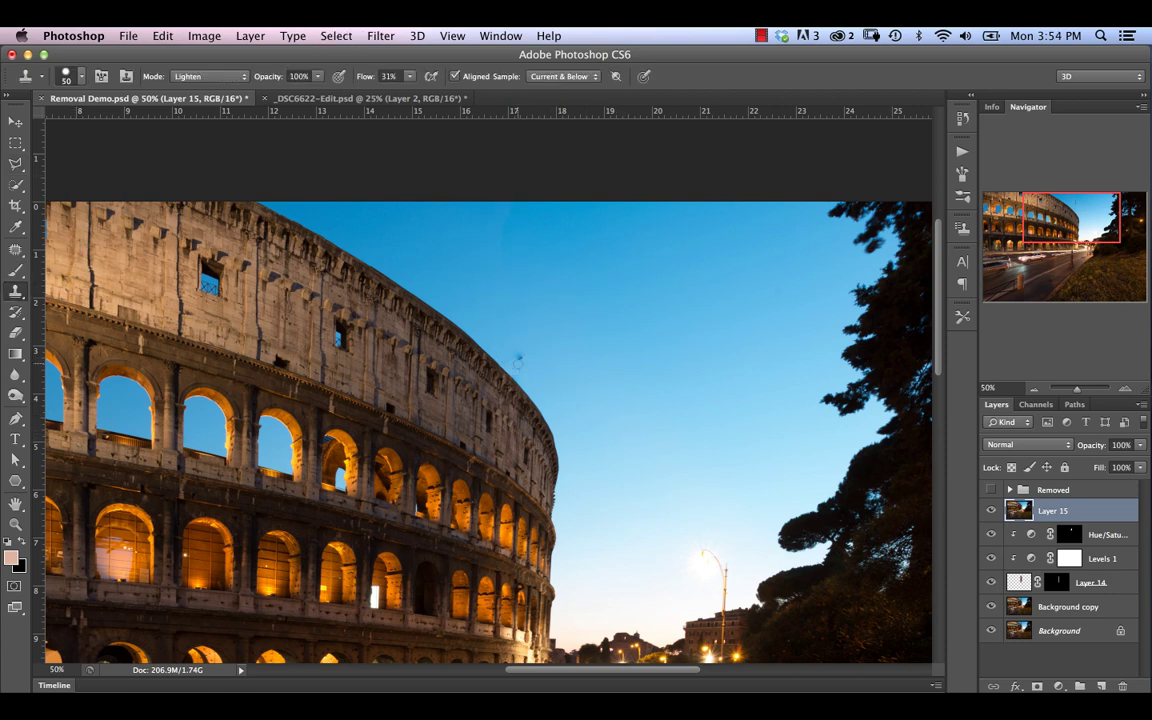
key("super+equal")
key("super+equal")
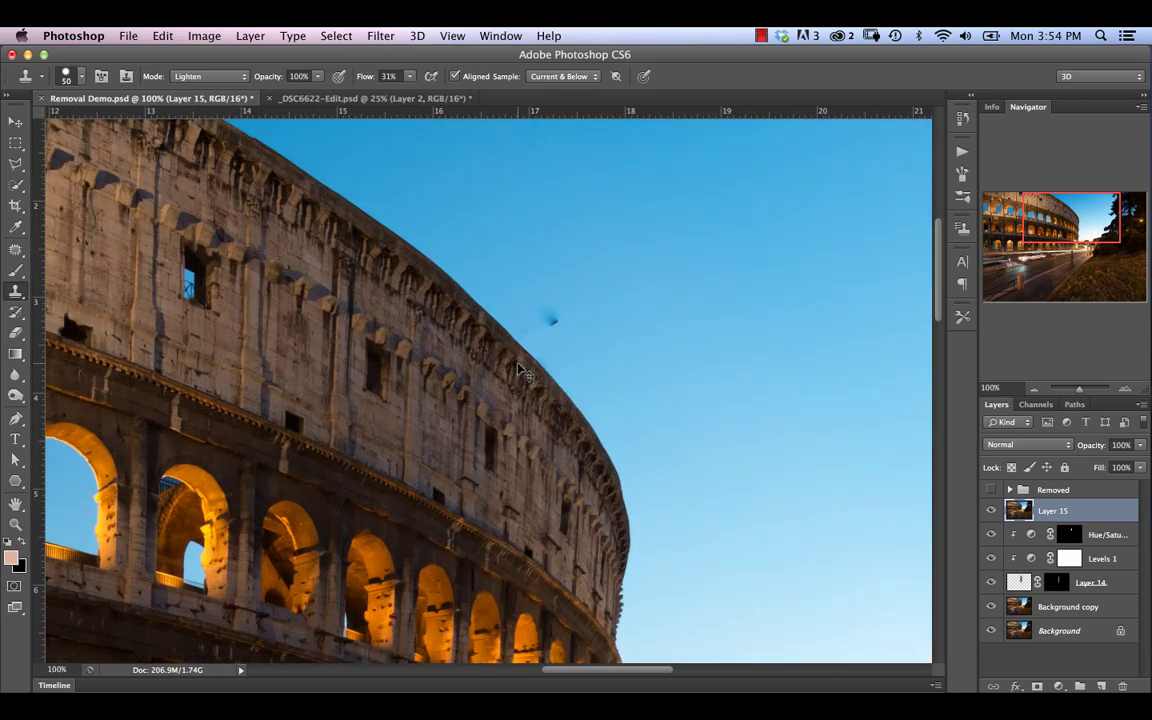
left_click(16, 249)
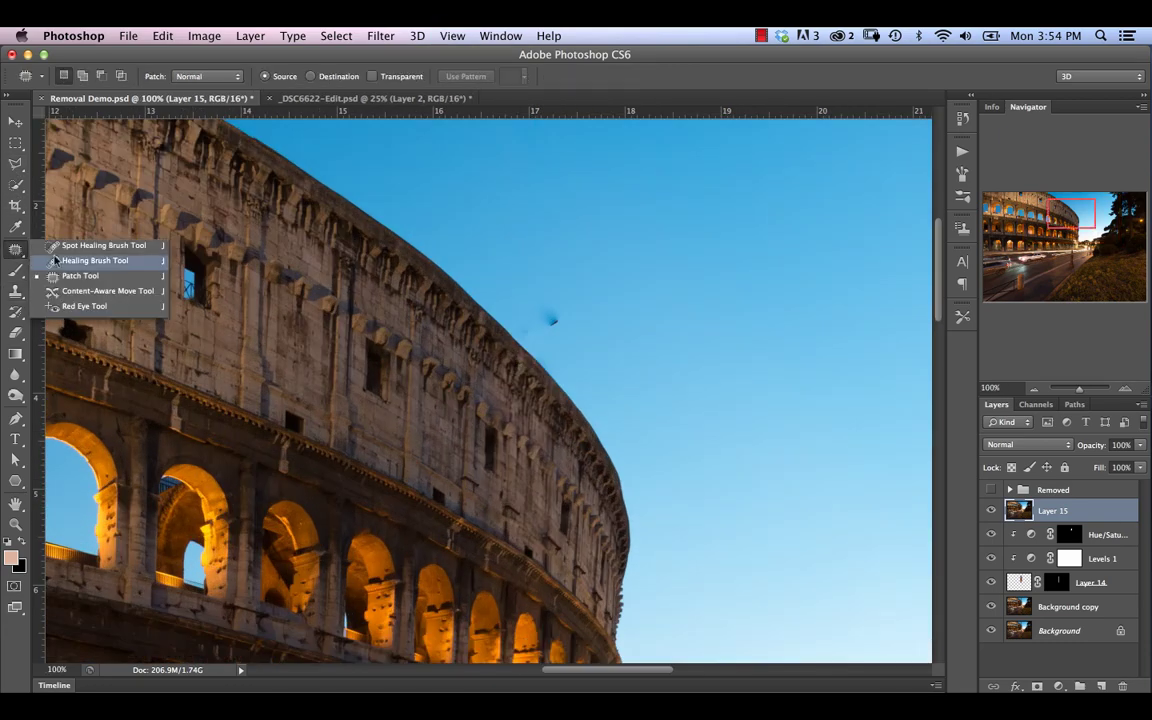
left_click(95, 260)
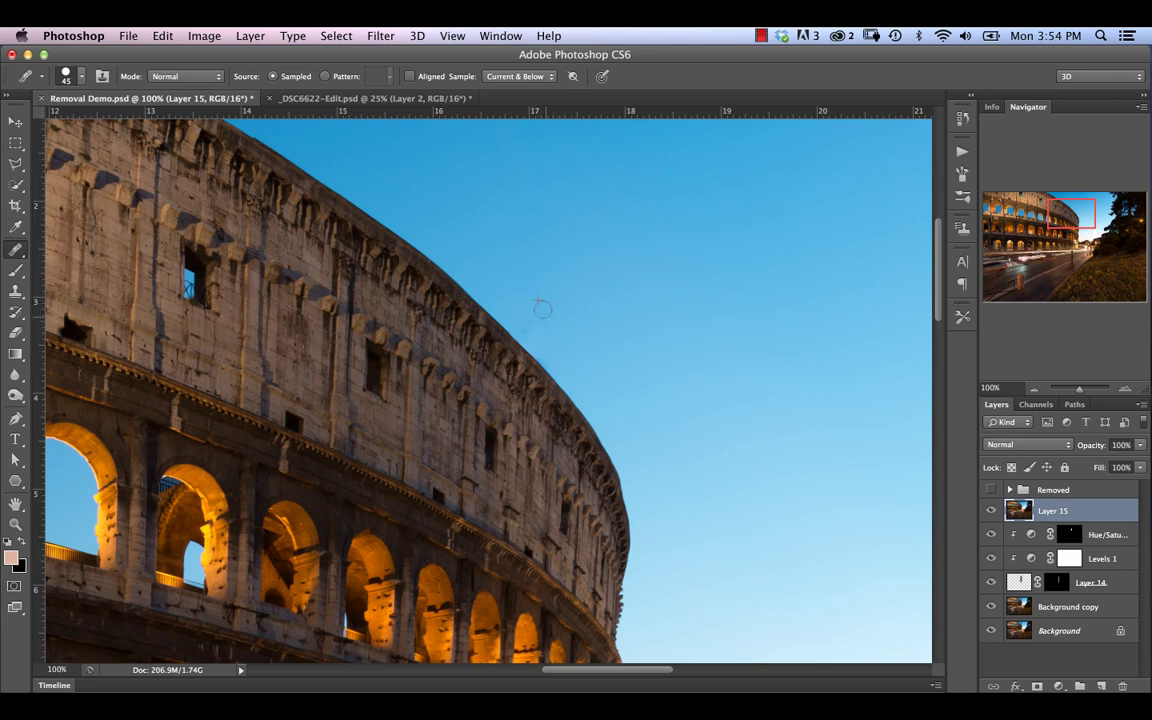
left_click(521, 315, "alt")
key("super+minus")
key("super+minus")
key("super+minus")
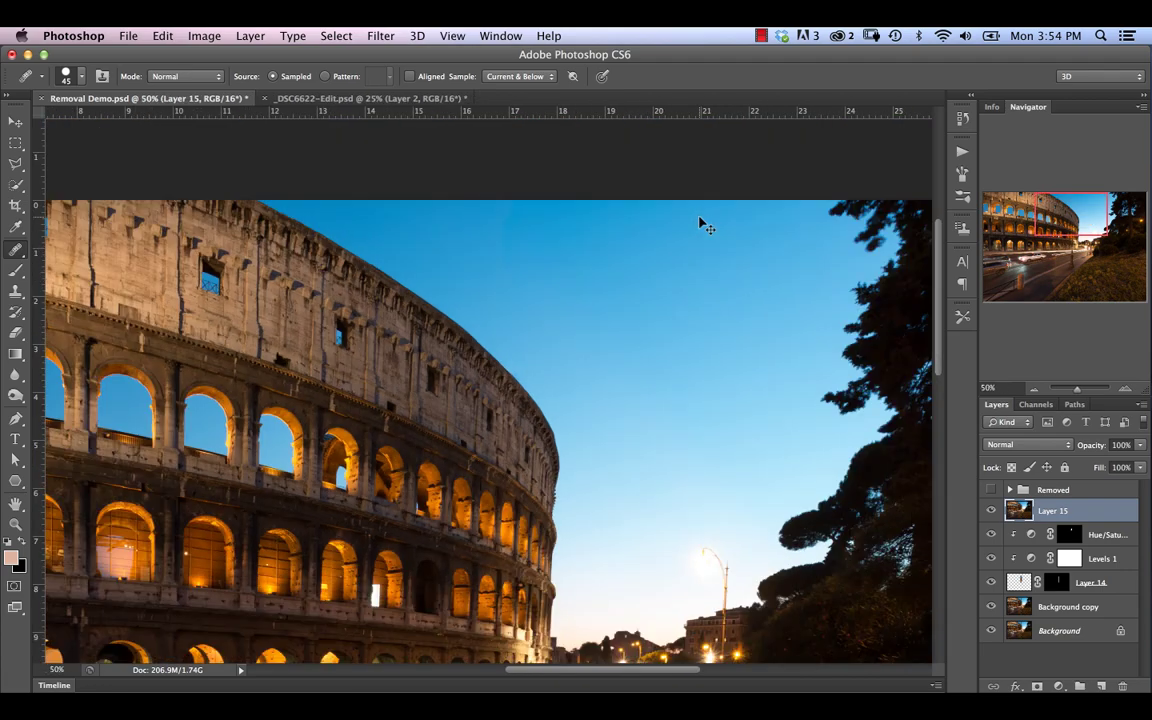
key("super+minus")
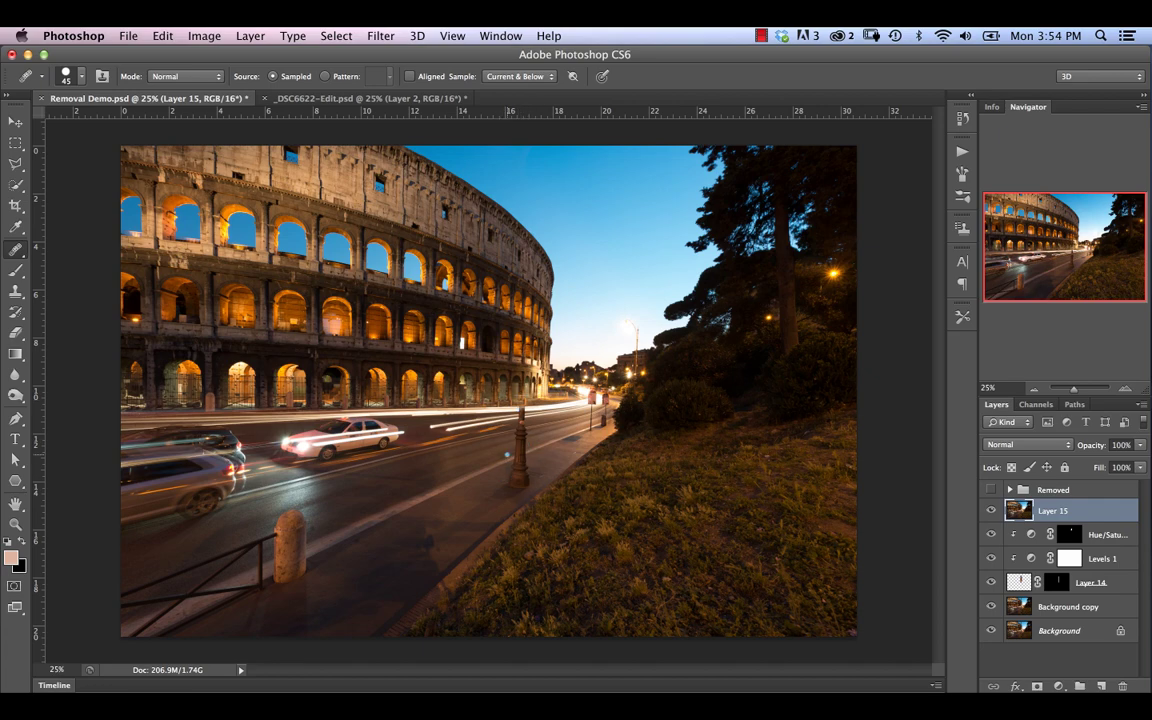
Step: Outline the remaining lamppost base on the sidewalk with the Polygonal Lasso, from its cut-off upper end down around the foot
key("super+equal")
key("super+equal")
key("super+equal")
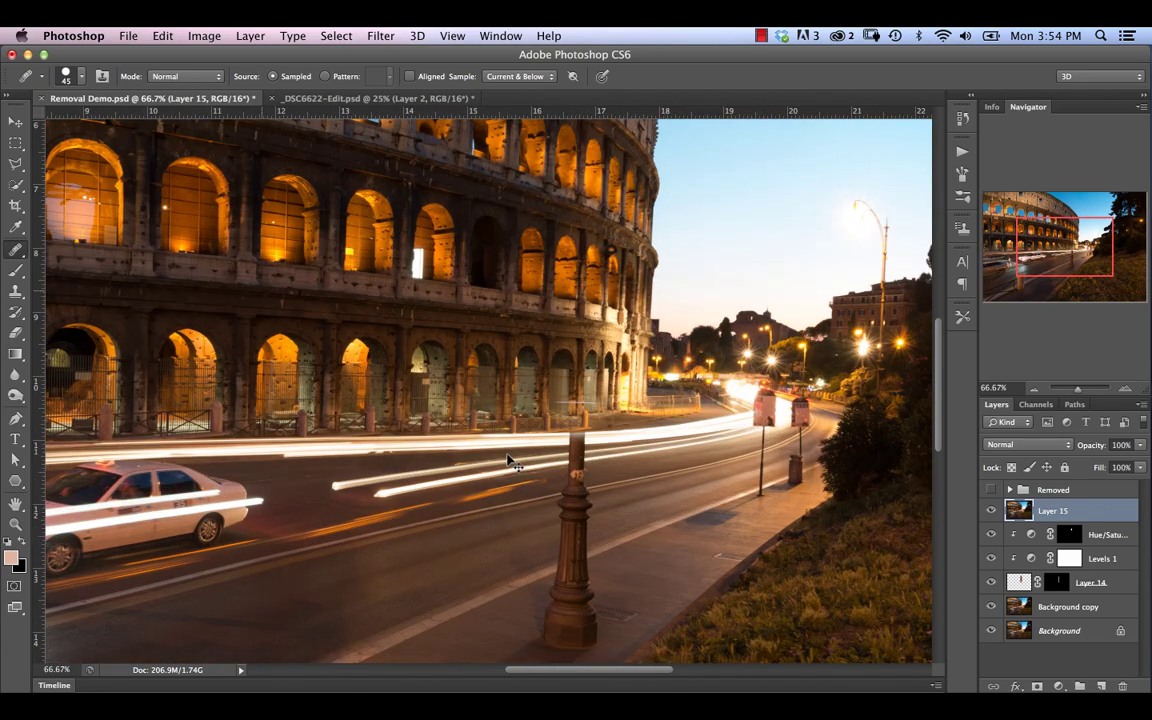
left_click_drag(599, 535, 595, 344)
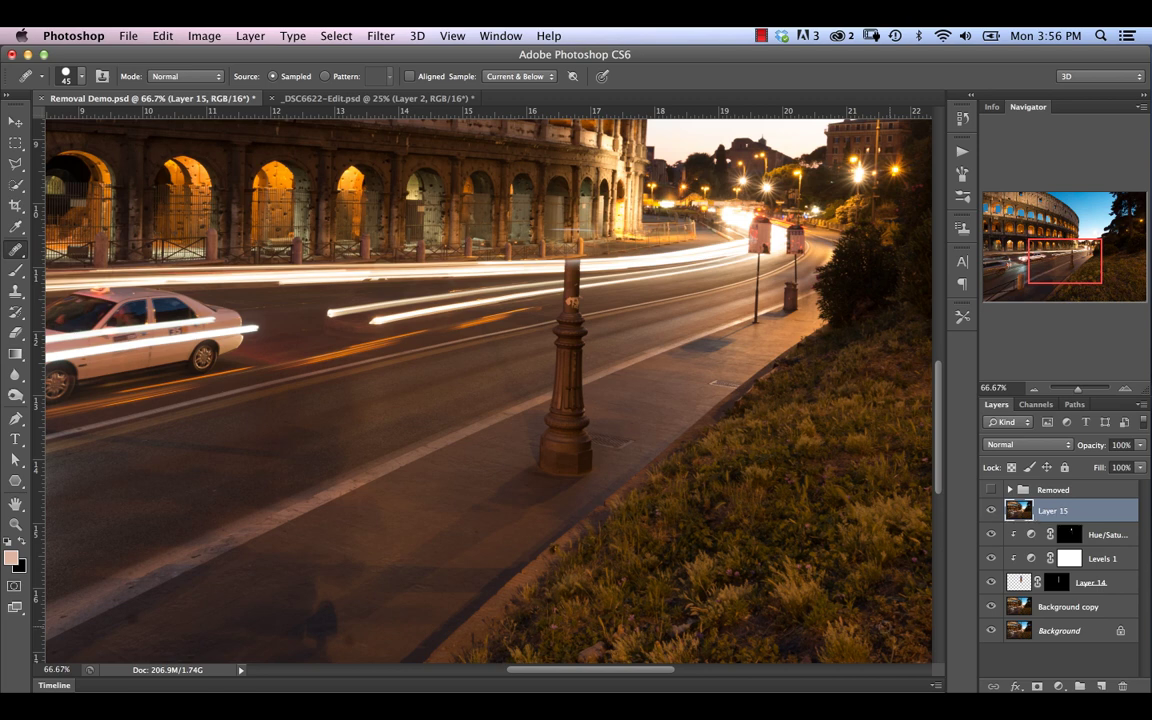
left_click(15, 163)
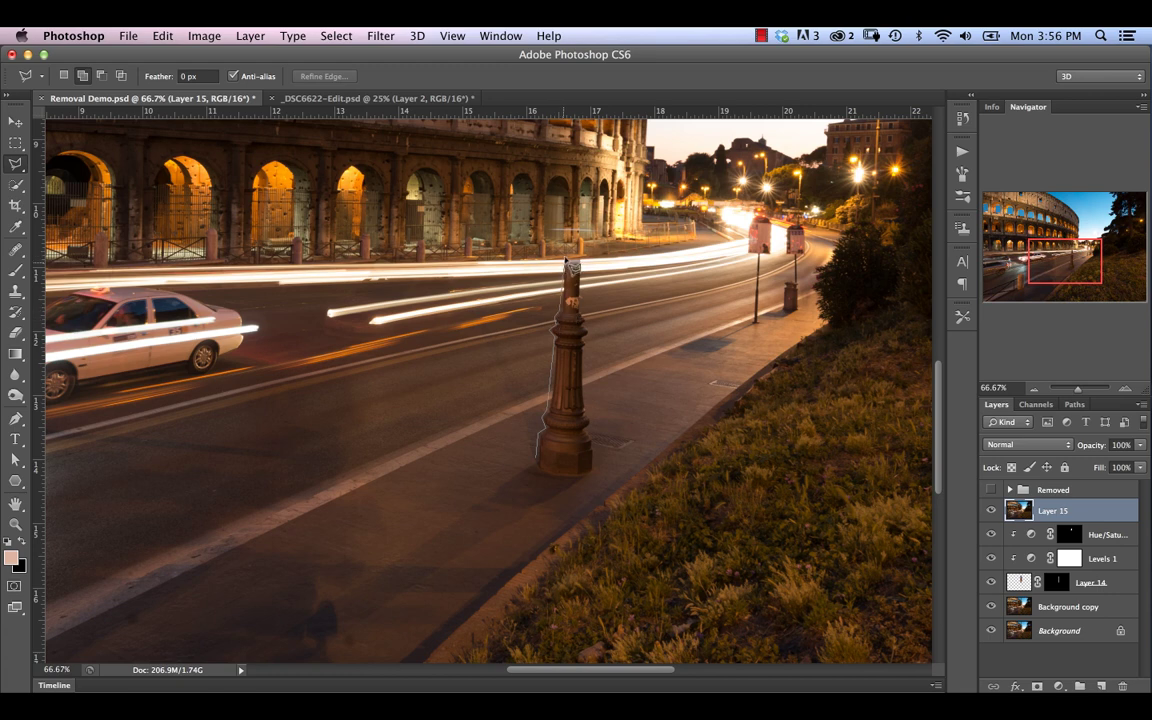
left_click(569, 262)
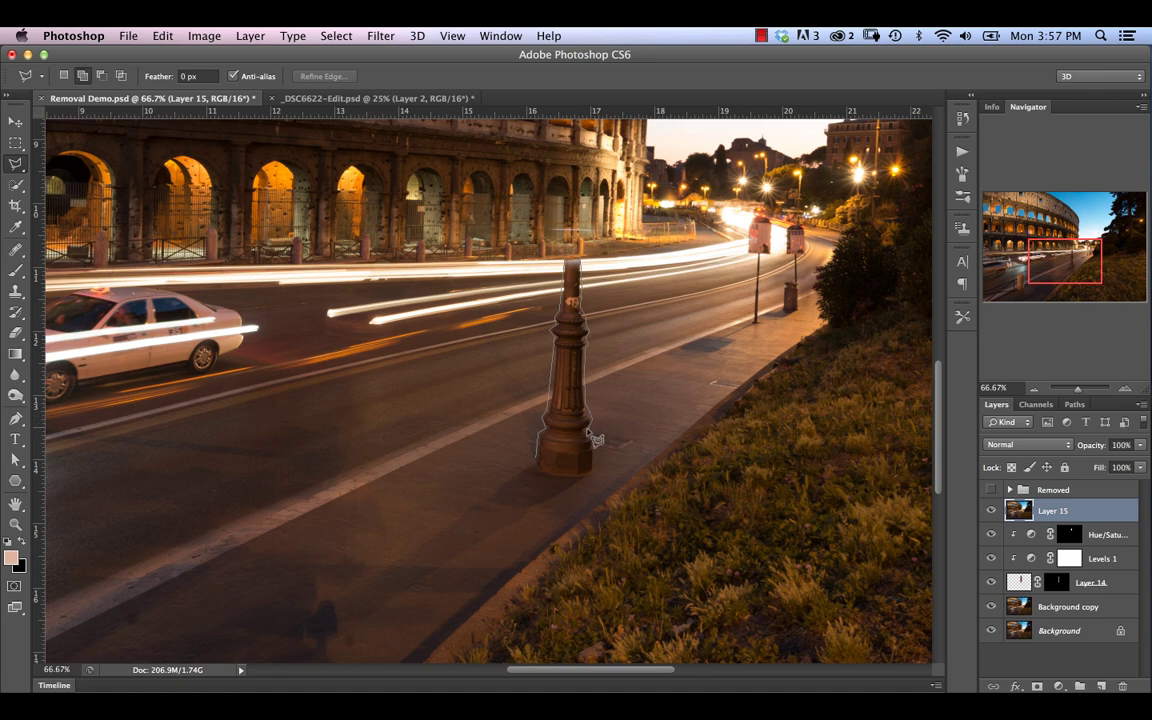
left_click(562, 483)
left_click(527, 472)
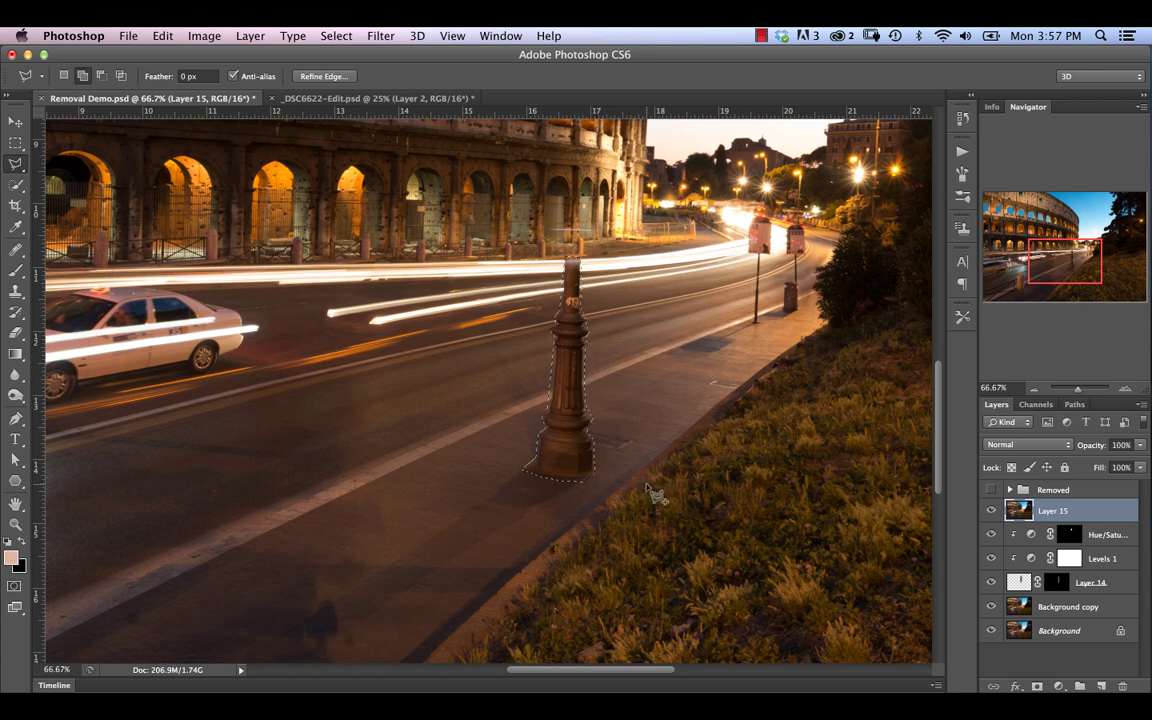
Step: Fill the selected lamppost base with Content-Aware in Normal mode at 100% opacity and clear the selection
key("shift+BackSpace")
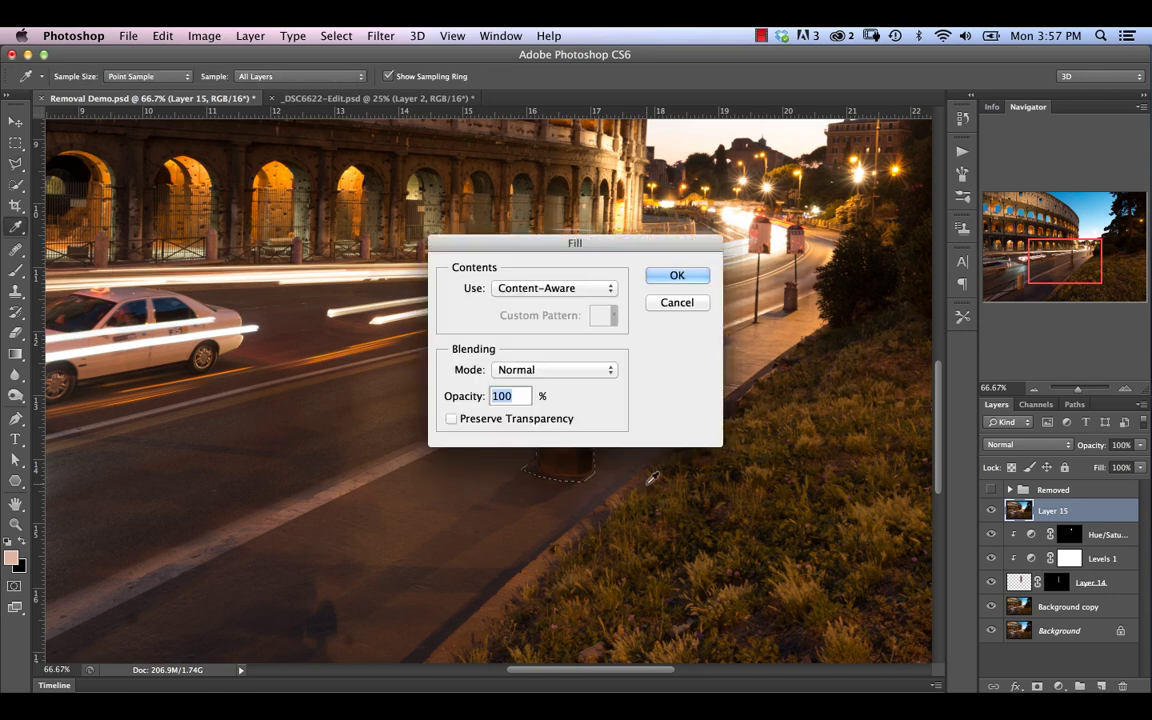
key("Return")
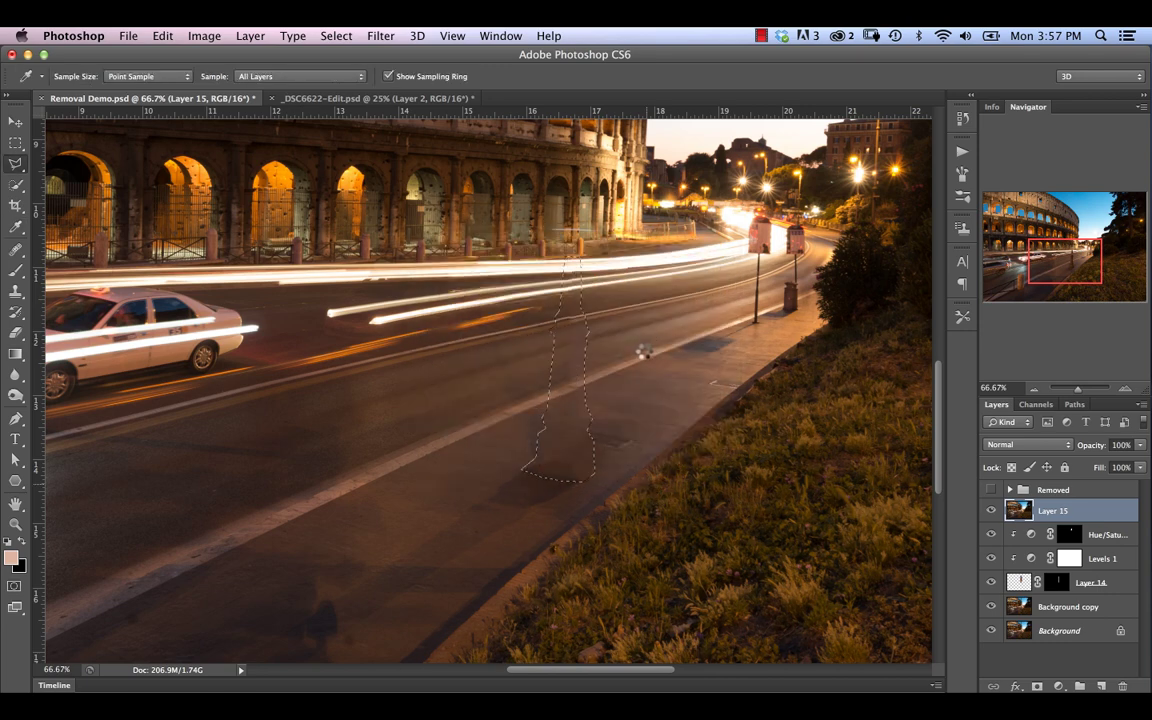
key("super+d")
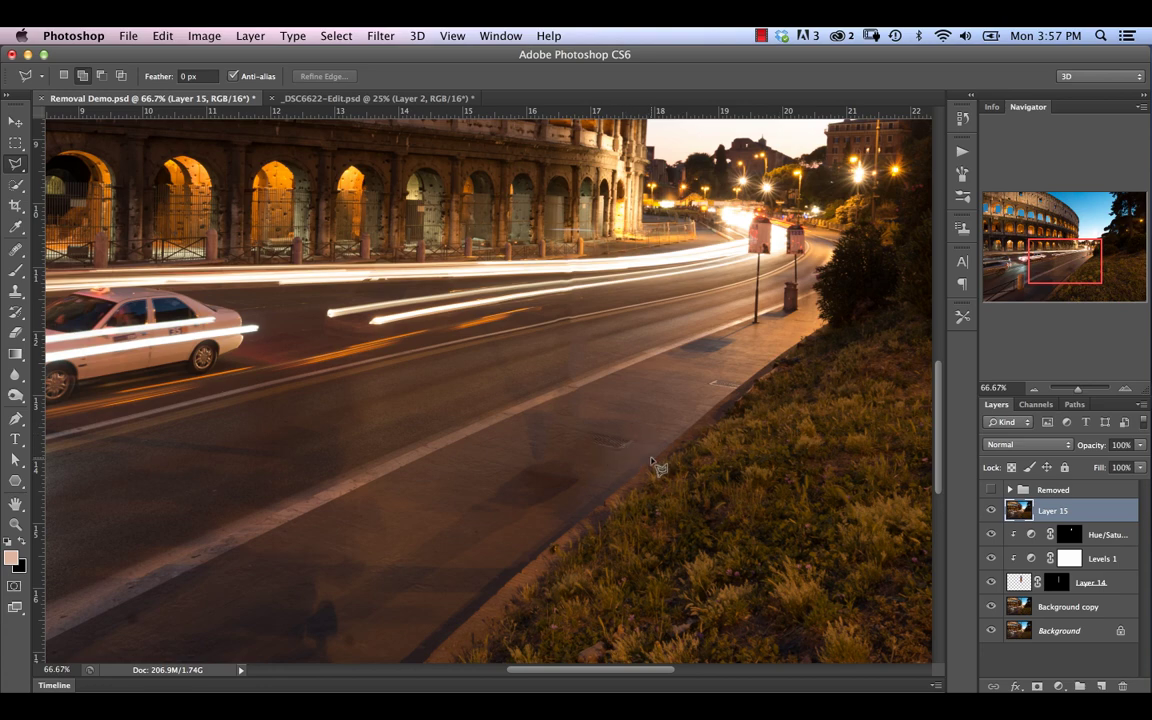
Step: Select the intact right end of the sidewalk drain cover with the Polygonal Lasso and copy it to a new layer
scroll(652, 462, "up", 6)
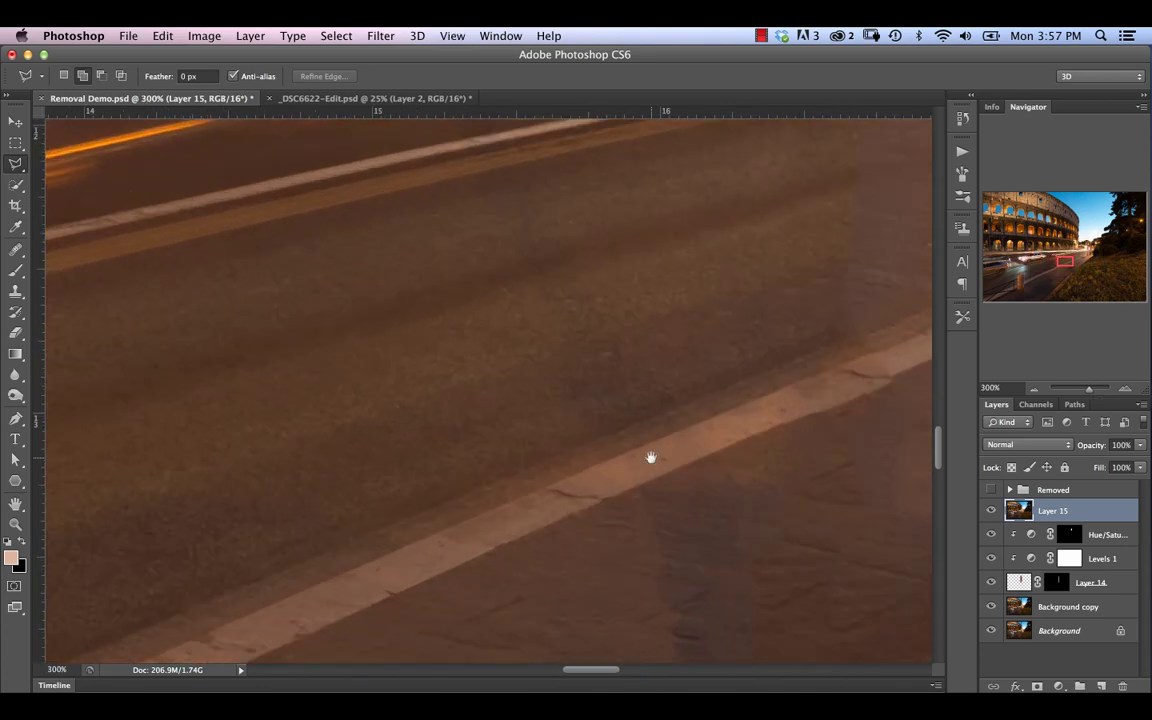
mouse_move(650, 459)
left_mouse_down()
mouse_move(565, 444)
mouse_move(399, 278)
mouse_move(596, 363)
left_mouse_up()
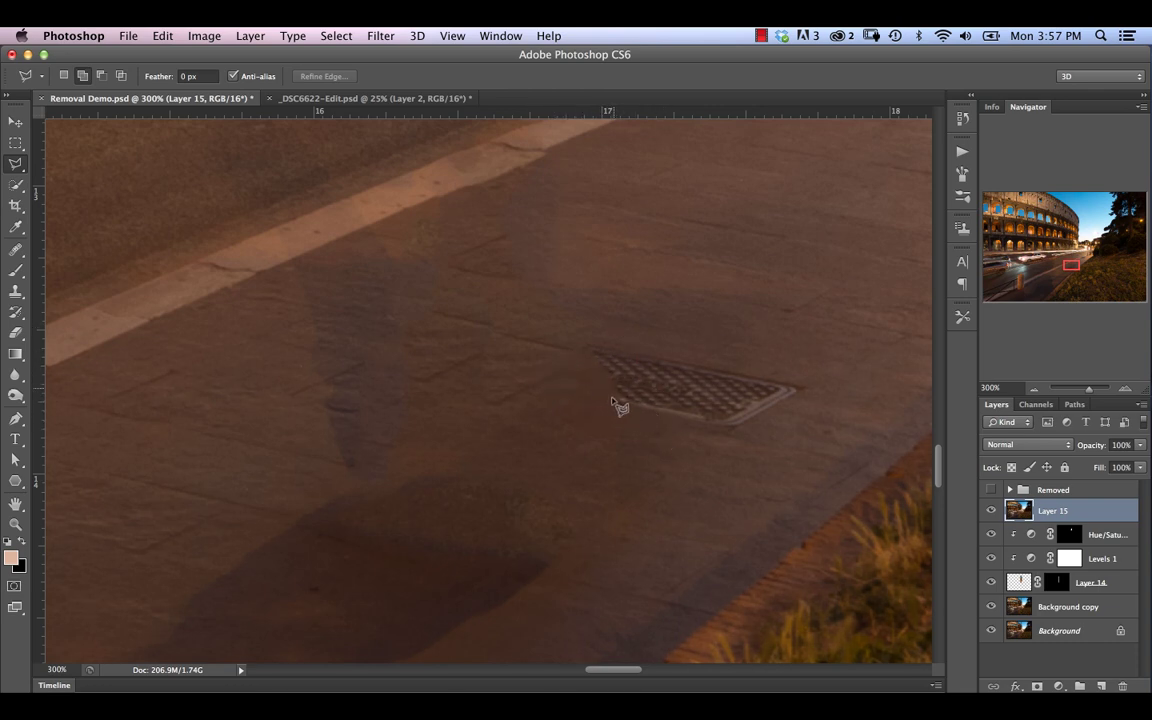
left_click(700, 364)
left_click(812, 384)
left_click(780, 402)
left_click(702, 366)
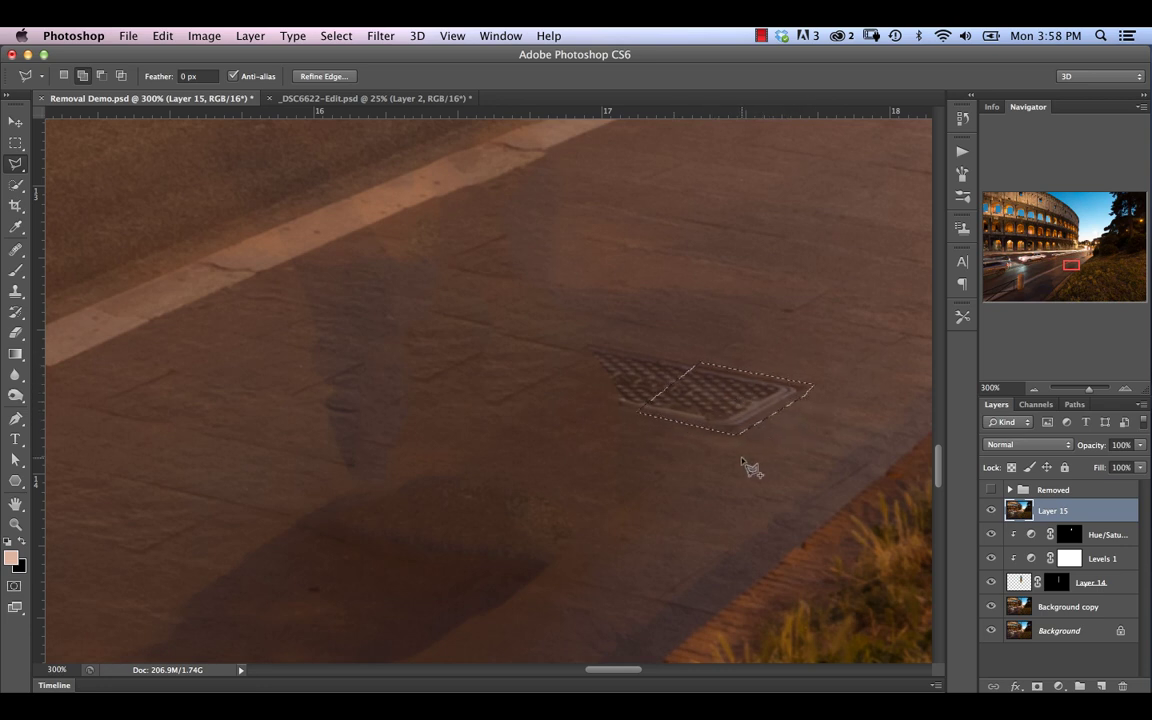
key("super+d")
key("super+shift+alt+n")
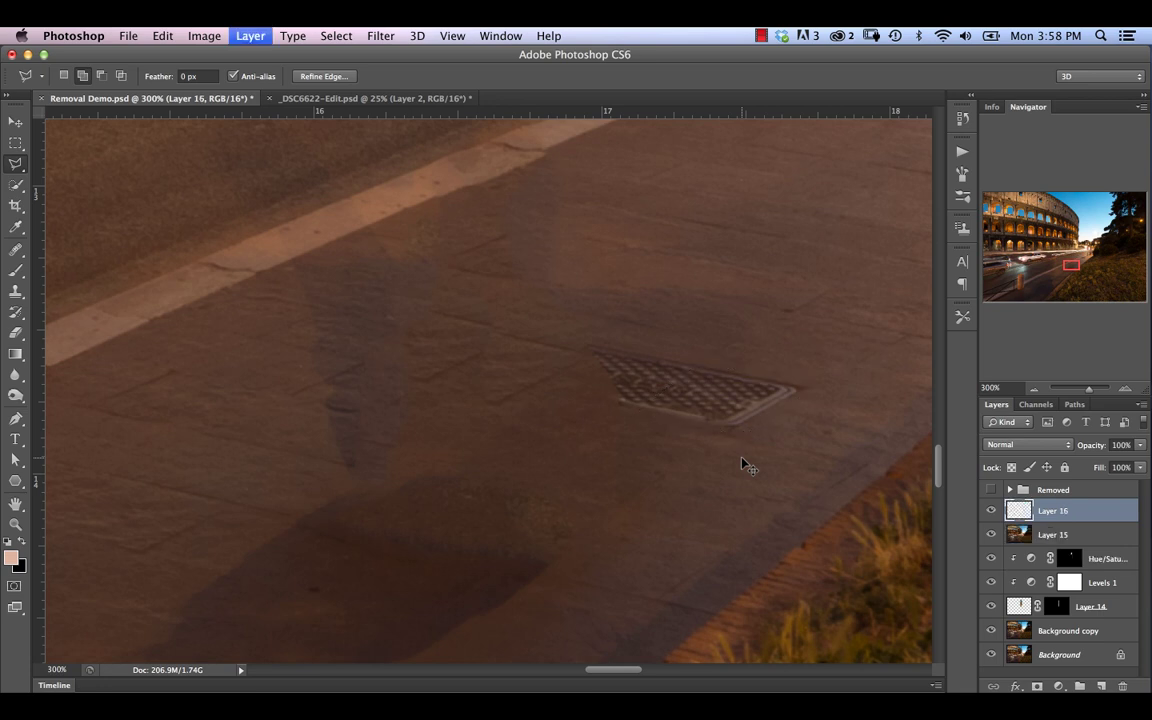
Step: Flip the copied drain cover piece horizontally and vertically with Free Transform
key("super+t")
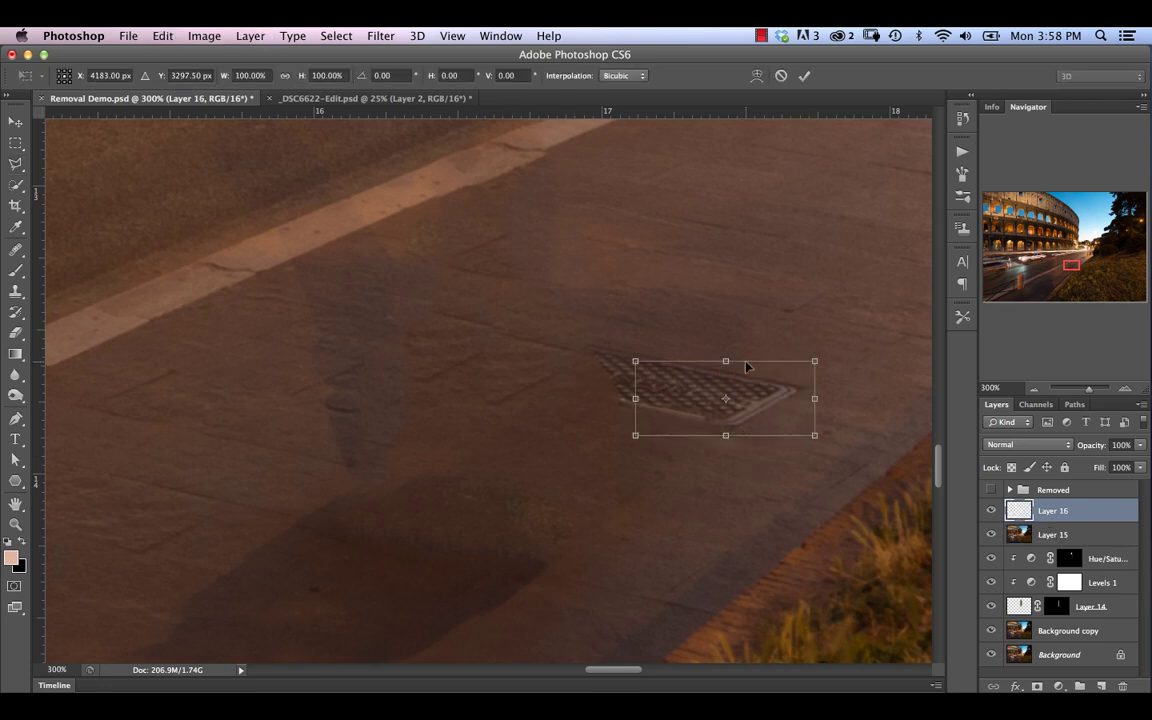
right_click(786, 380)
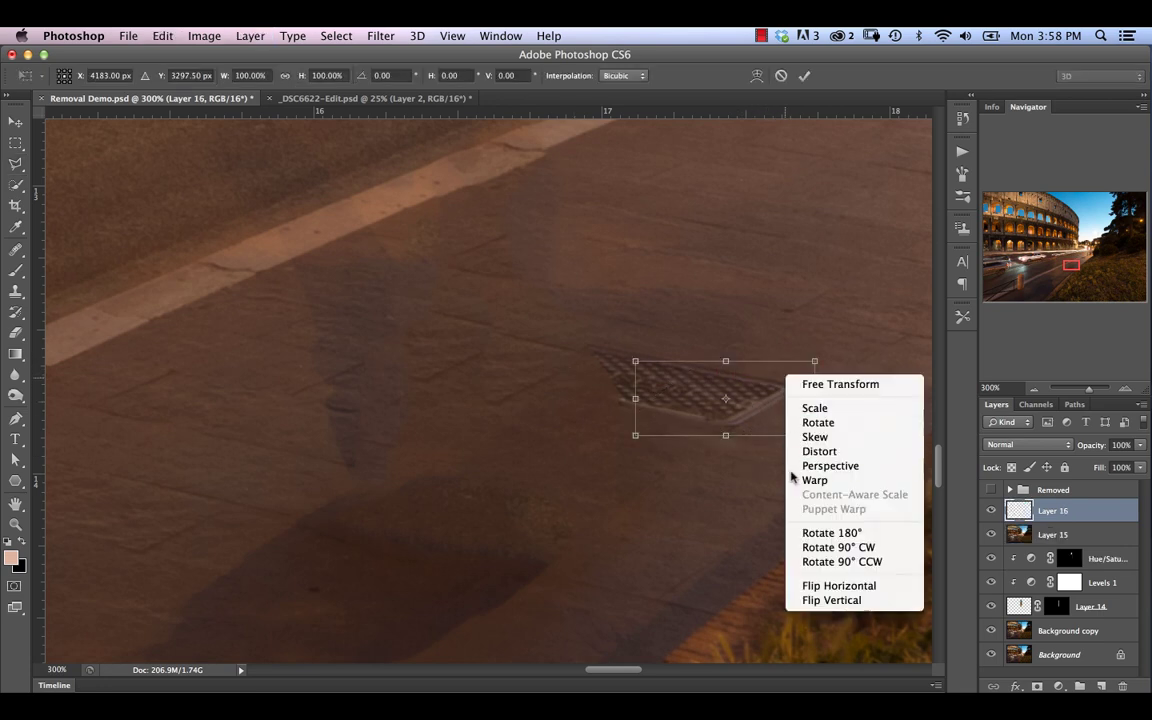
left_click(800, 584)
right_click(766, 401)
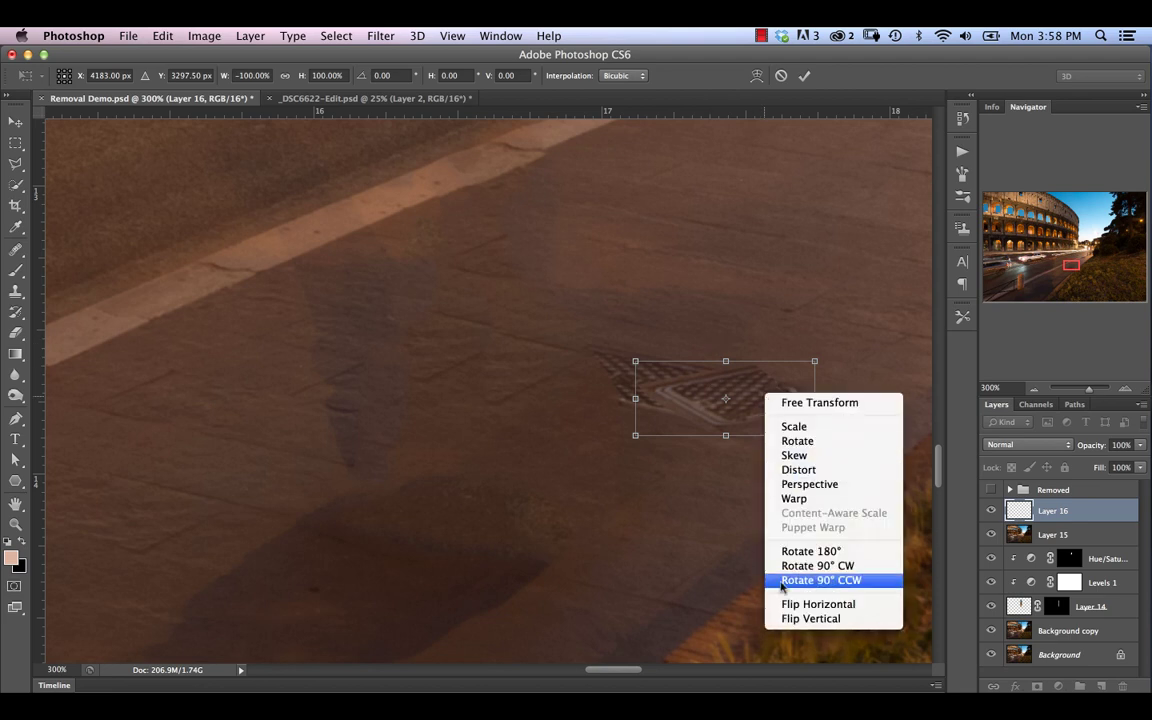
left_click(800, 617)
Step: Fit the flipped piece over the cover's missing left end, scaling it to 96% width and 95.24% height, and apply the transform
left_click_drag(699, 416, 587, 386)
left_click_drag(683, 334, 676, 333)
left_click_drag(626, 374, 676, 375)
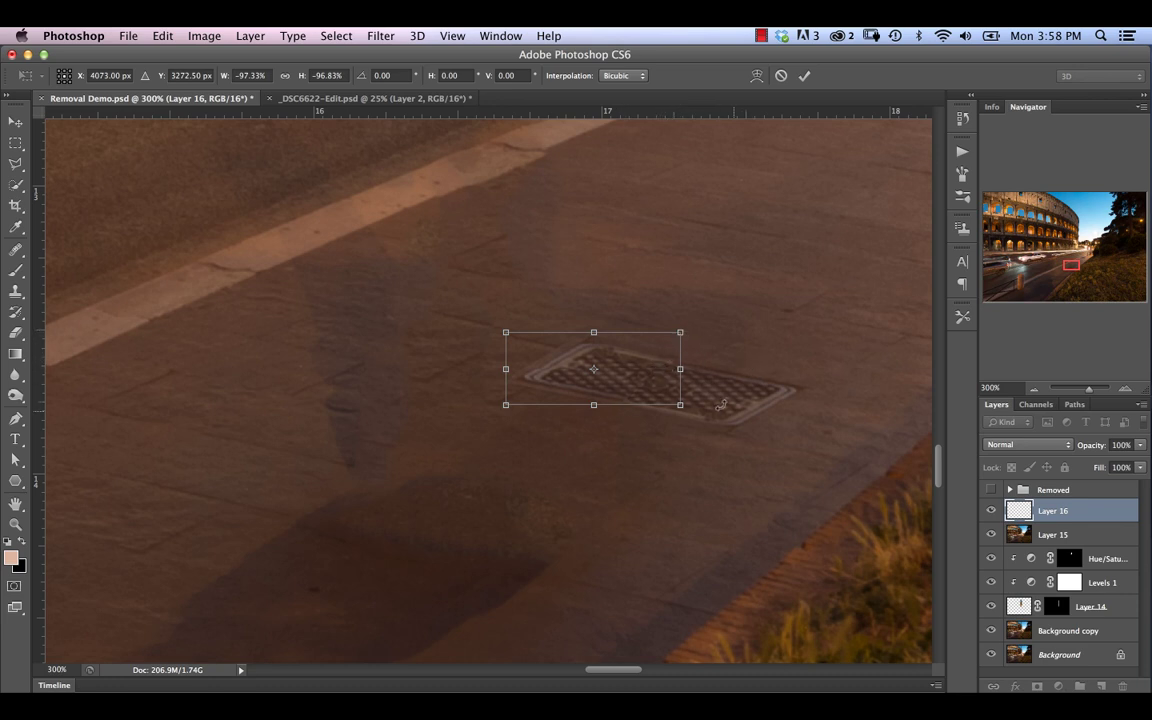
key("Left")
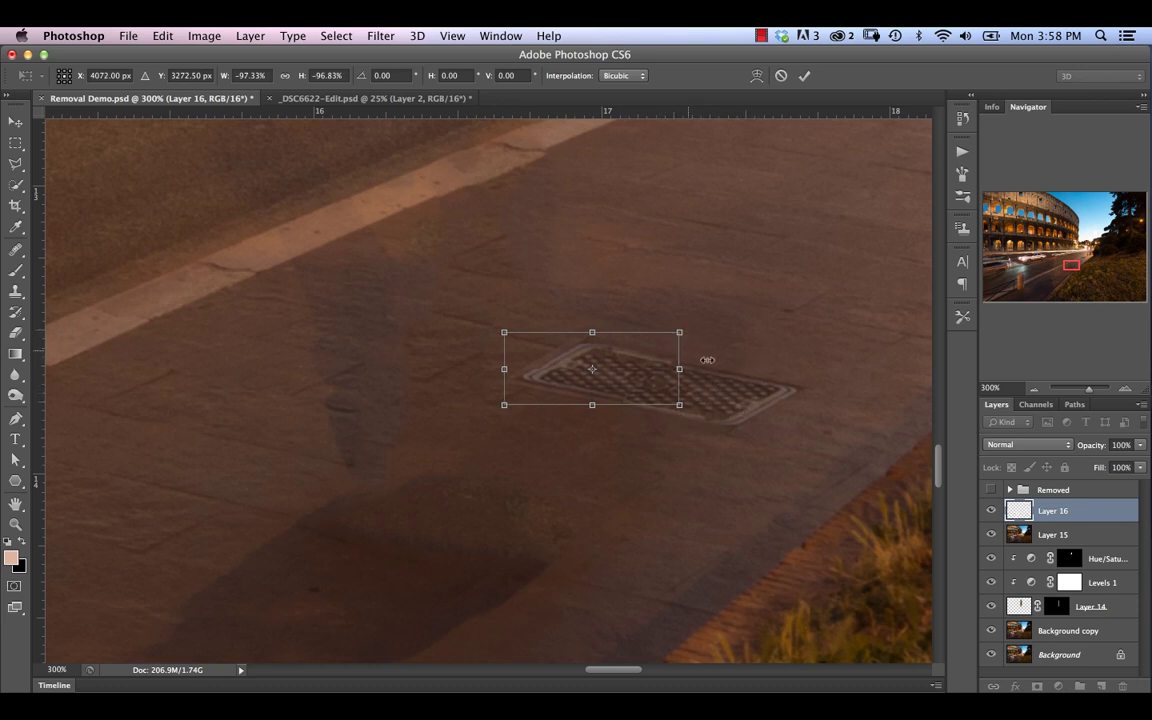
left_click_drag(679, 333, 675, 335)
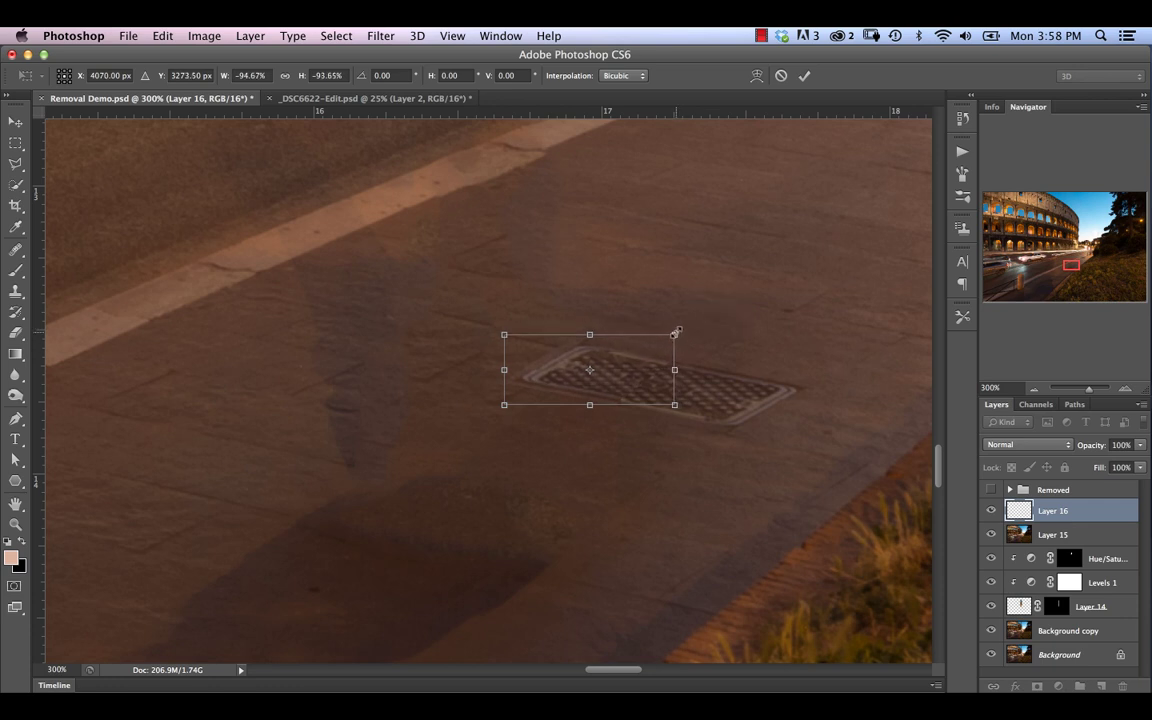
left_click_drag(678, 331, 680, 330)
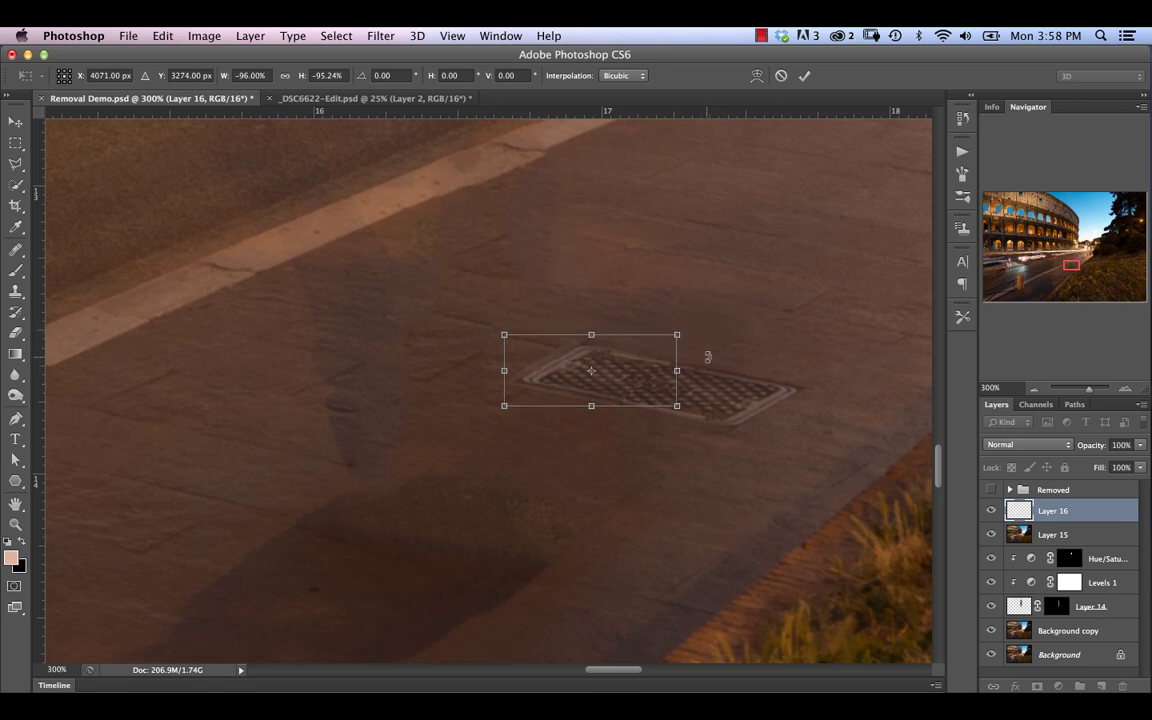
key("Down")
key("Right")
key("Right")
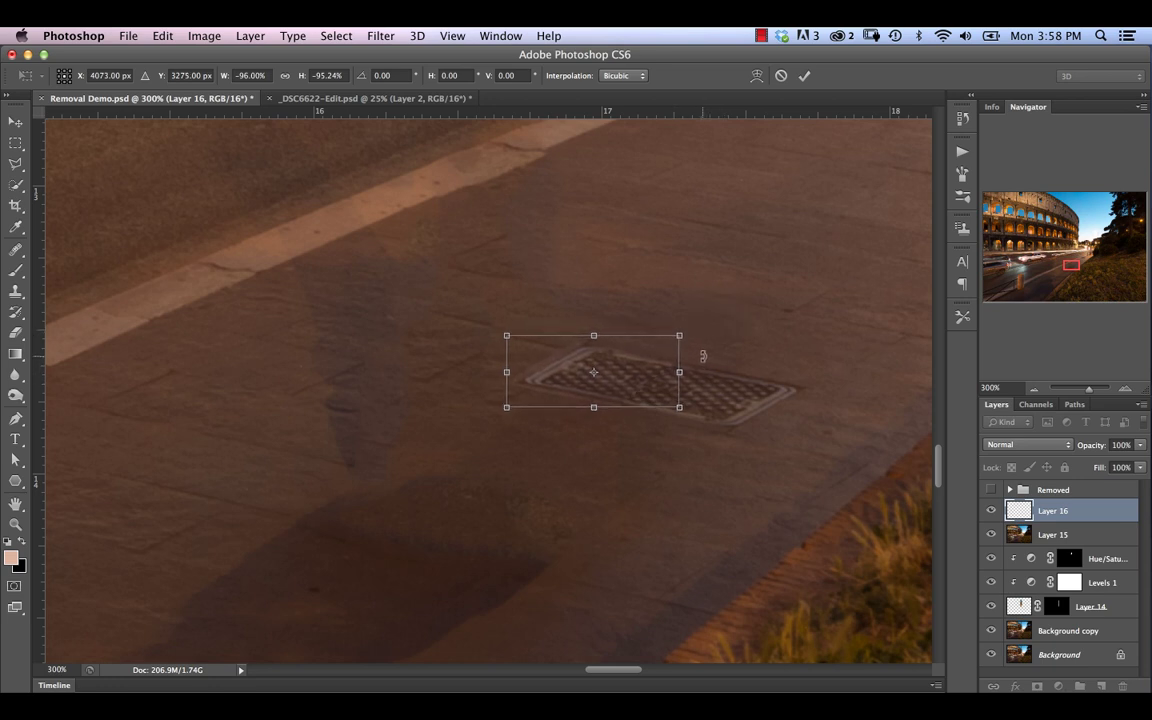
key("Right")
key("Return")
key("l")
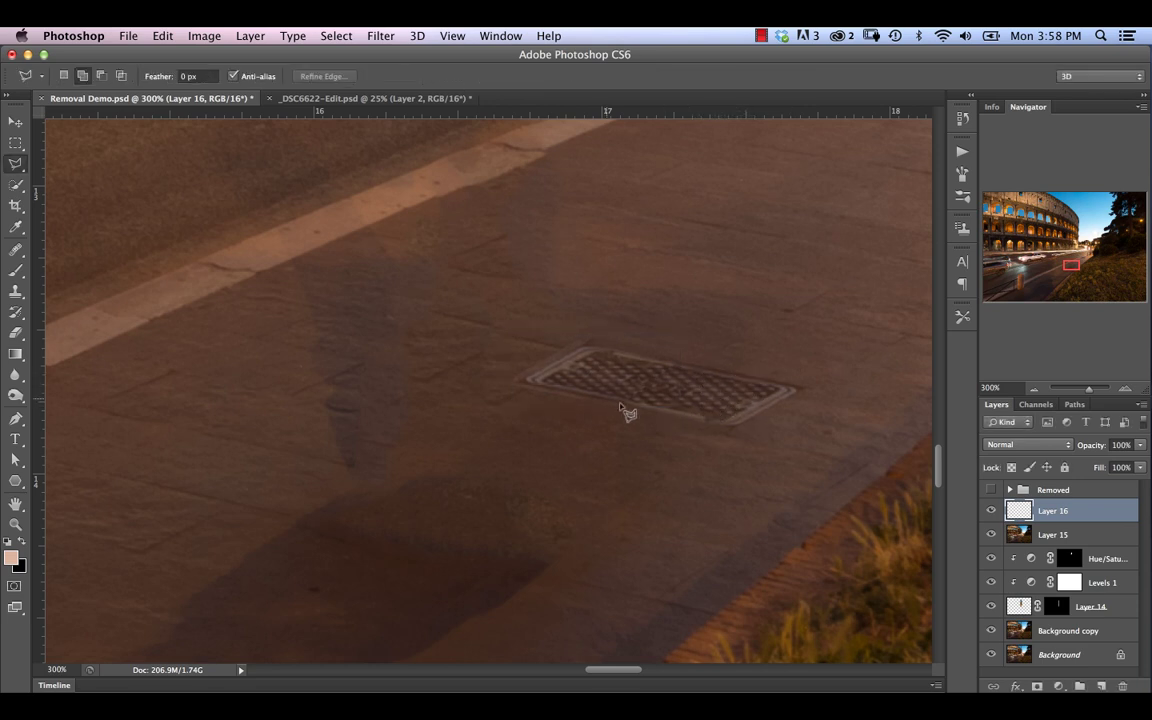
Step: Compare the drain cover with and without the Layer 16 patch by toggling the layer's visibility
left_click(15, 121)
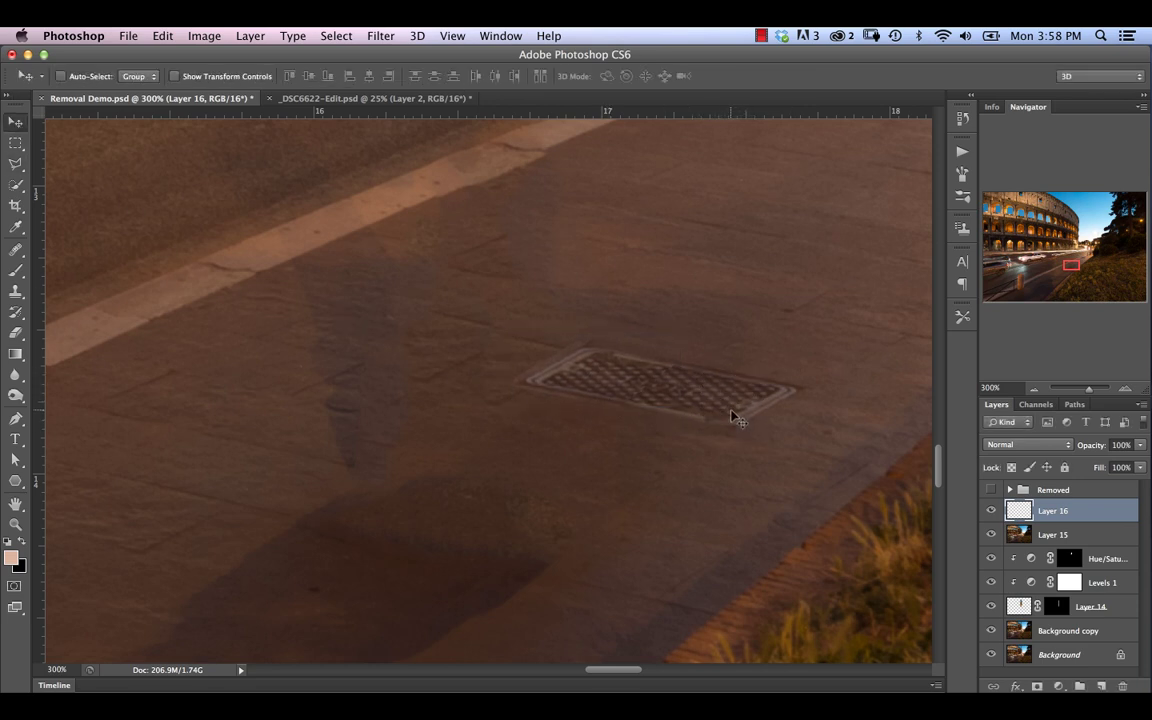
left_click(991, 510)
left_click(991, 510)
left_click(991, 510)
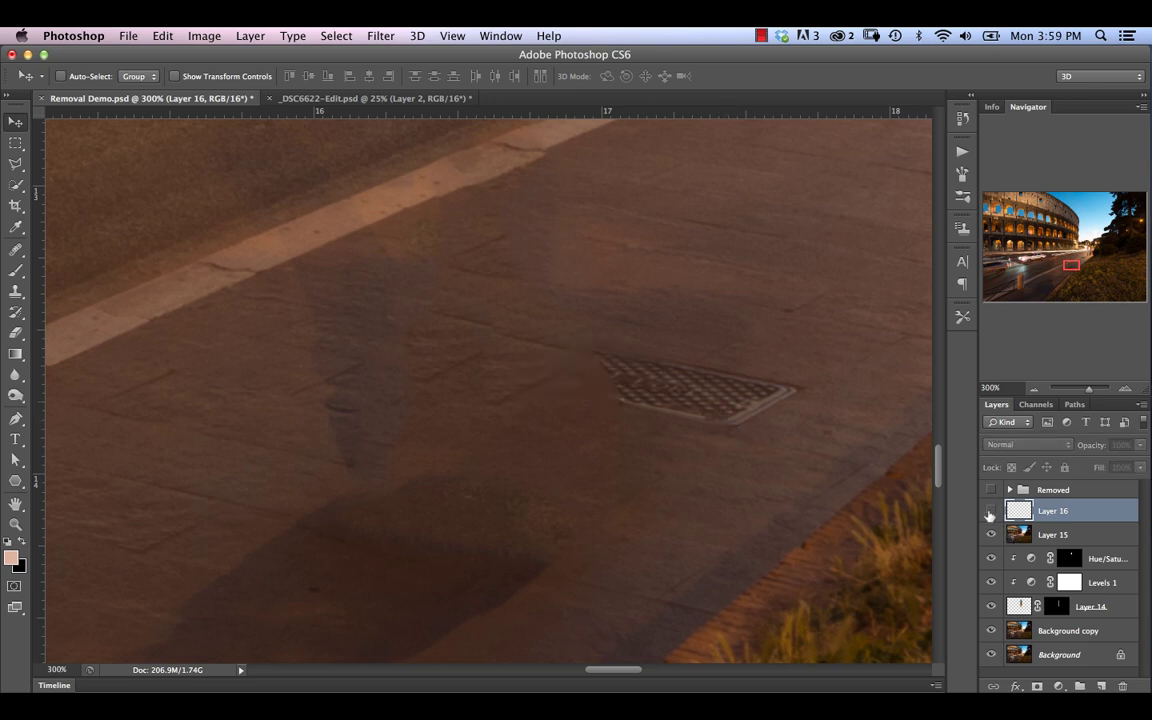
left_click(991, 510)
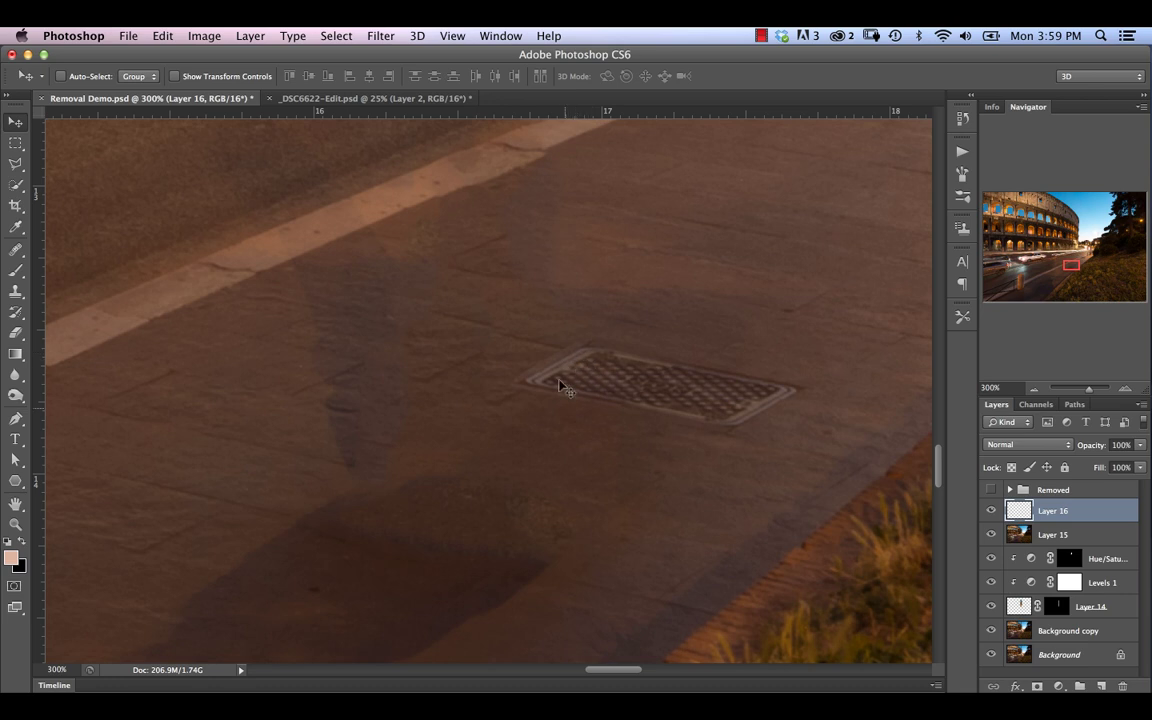
Step: Add a white layer mask to Layer 16 and reduce the Brush size to 25 px
key("ctrl+shift+m")
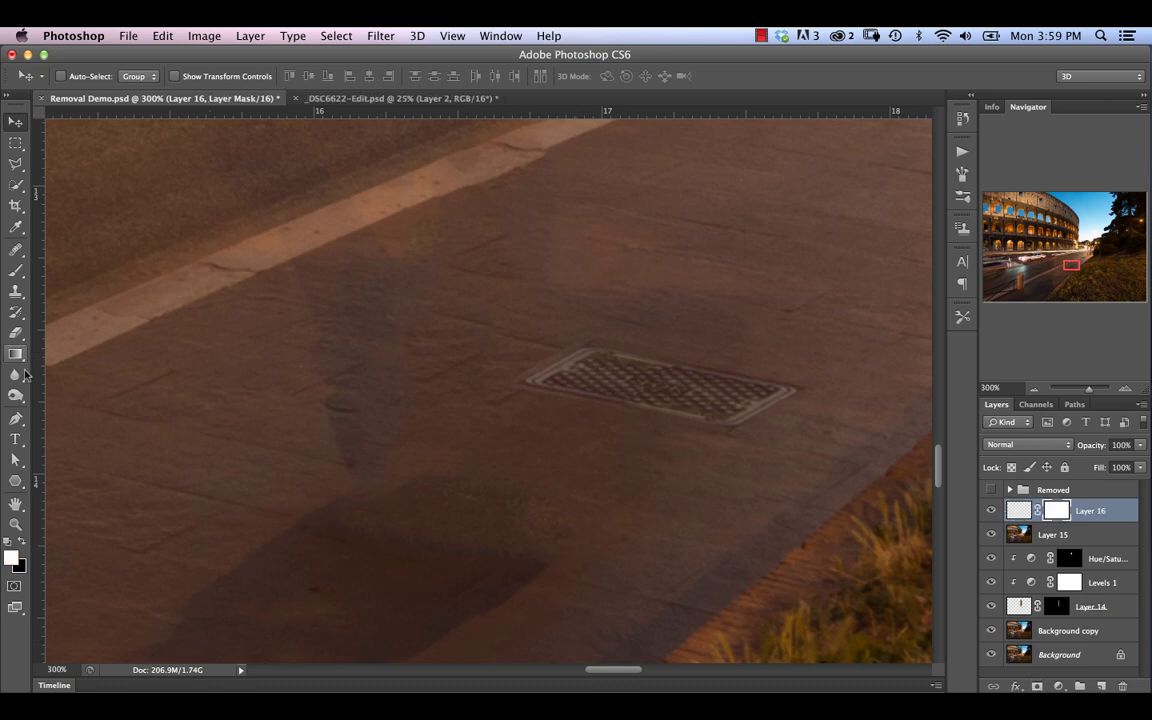
left_click(16, 270)
key("bracketleft")
key("bracketleft")
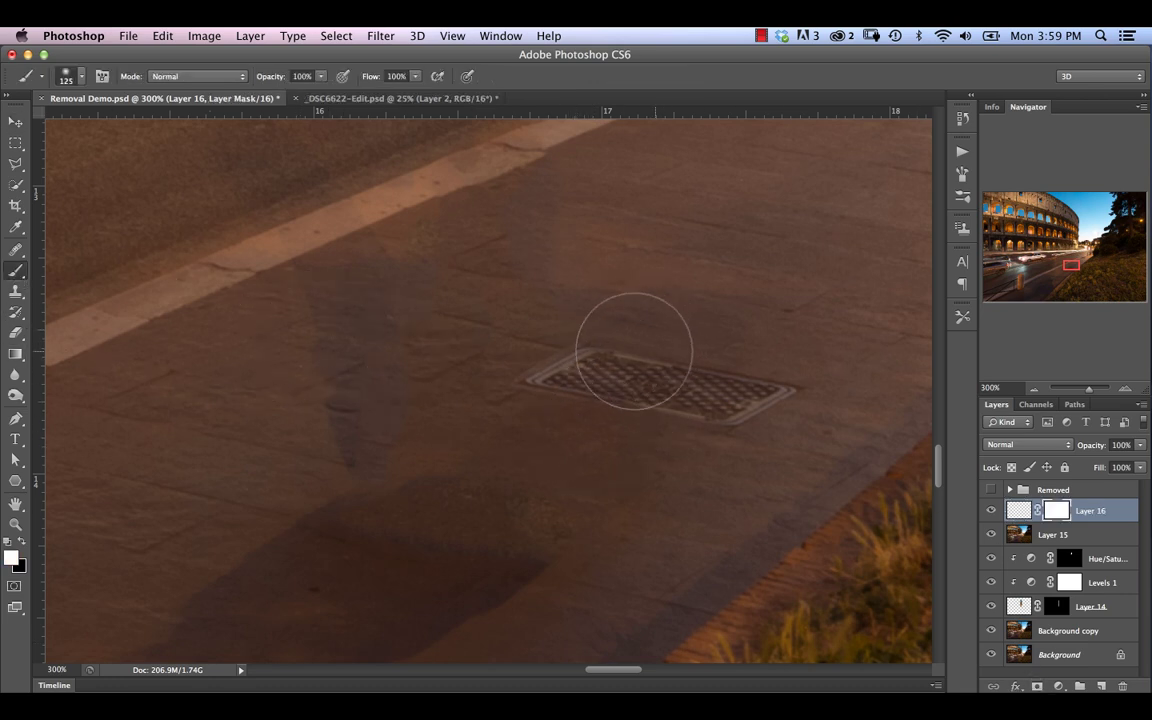
key("bracketleft")
key("bracketleft")
key("bracketleft")
key("bracketleft")
key("bracketleft")
key("bracketleft")
key("bracketleft")
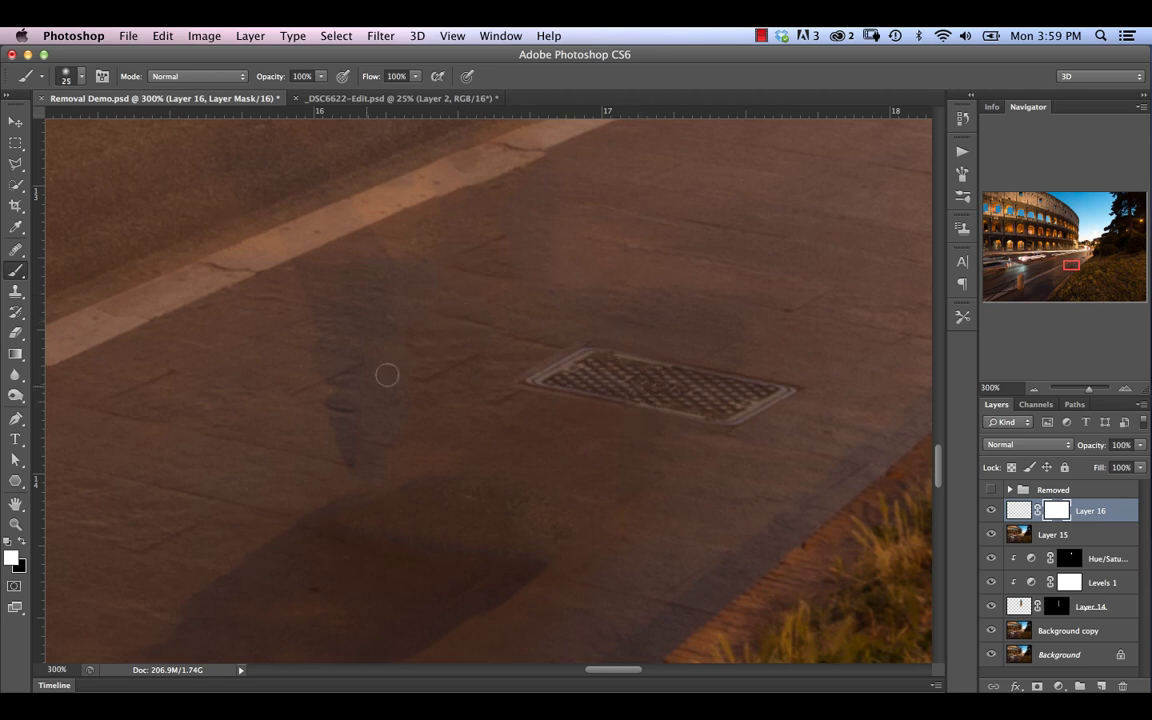
Step: Paint black on the Layer 16 mask at 23% flow along the drain cover patch's edges to blend it in
key("x")
mouse_move(395, 80)
left_mouse_down()
mouse_move(342, 80)
mouse_move(314, 97)
left_mouse_up()
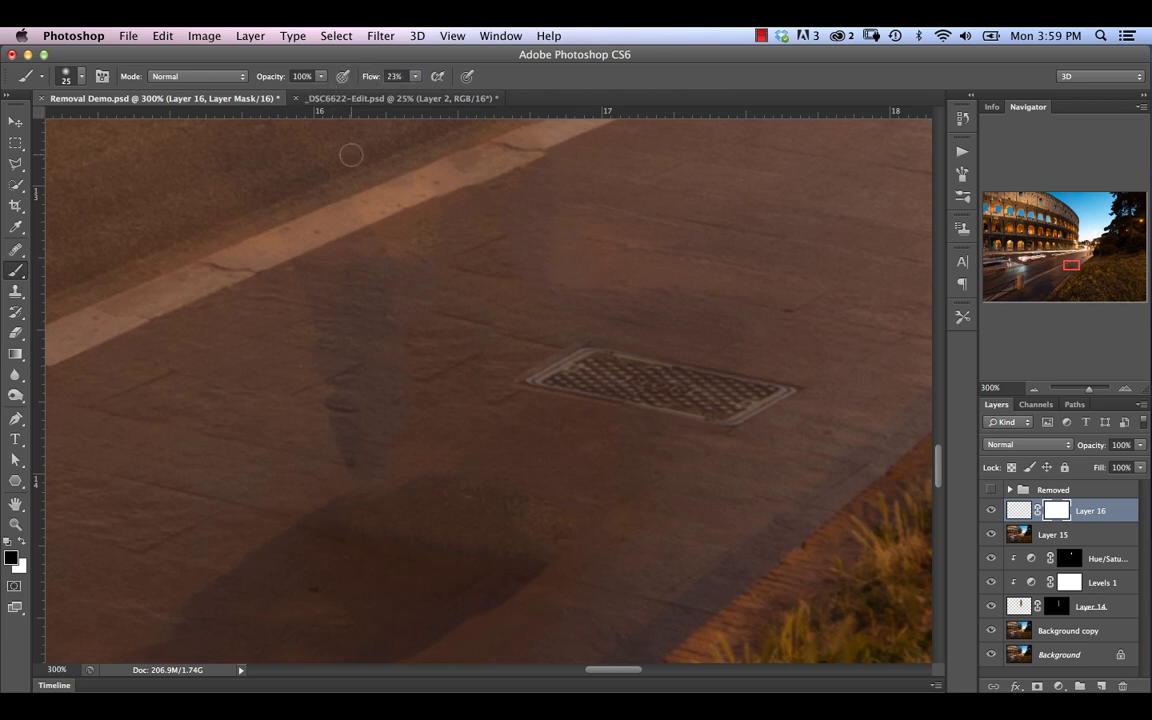
mouse_move(643, 345)
left_mouse_down()
mouse_move(680, 369)
mouse_move(630, 383)
mouse_move(621, 374)
mouse_move(674, 364)
mouse_move(767, 406)
left_mouse_up()
key("super+z")
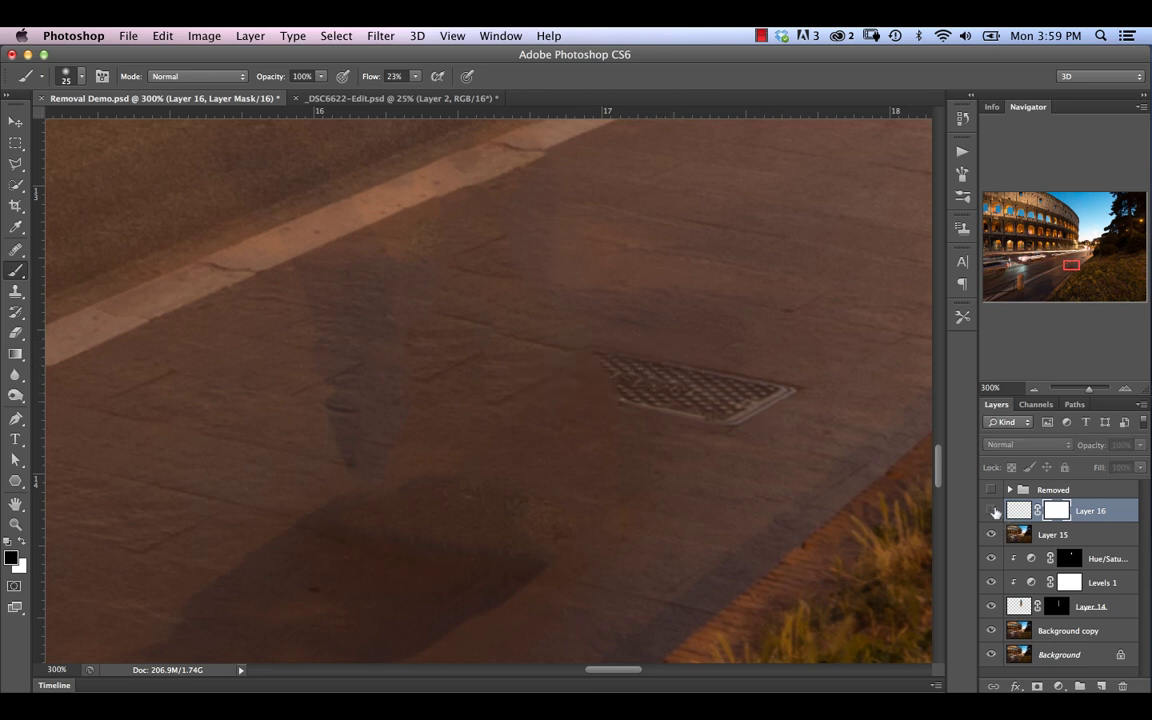
key("super+z")
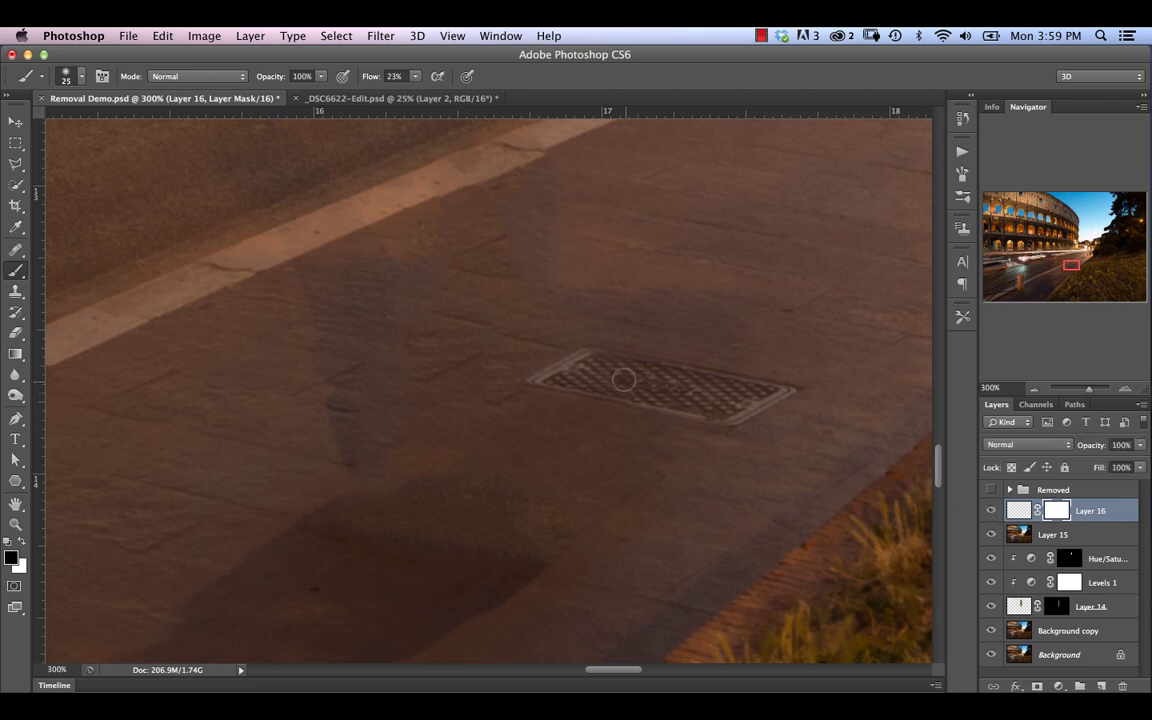
Step: Switch the mask brush to white at 9 px, and make Layer 16's image active instead of its mask
key("x")
key("s")
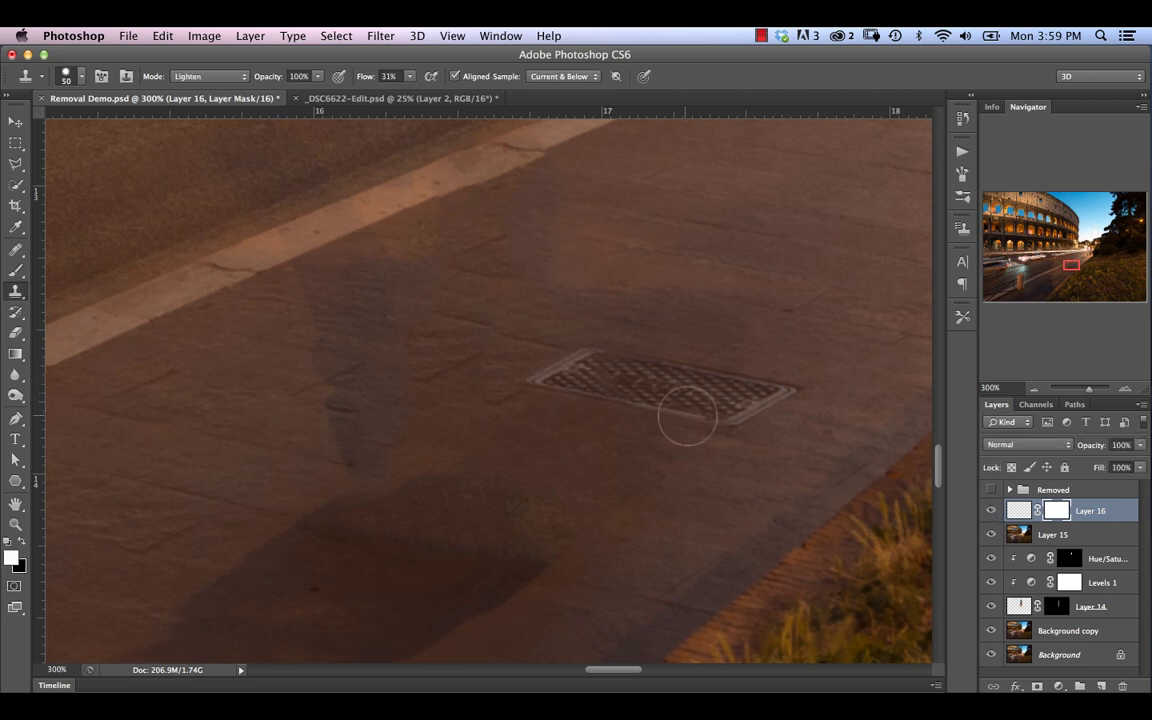
key("z")
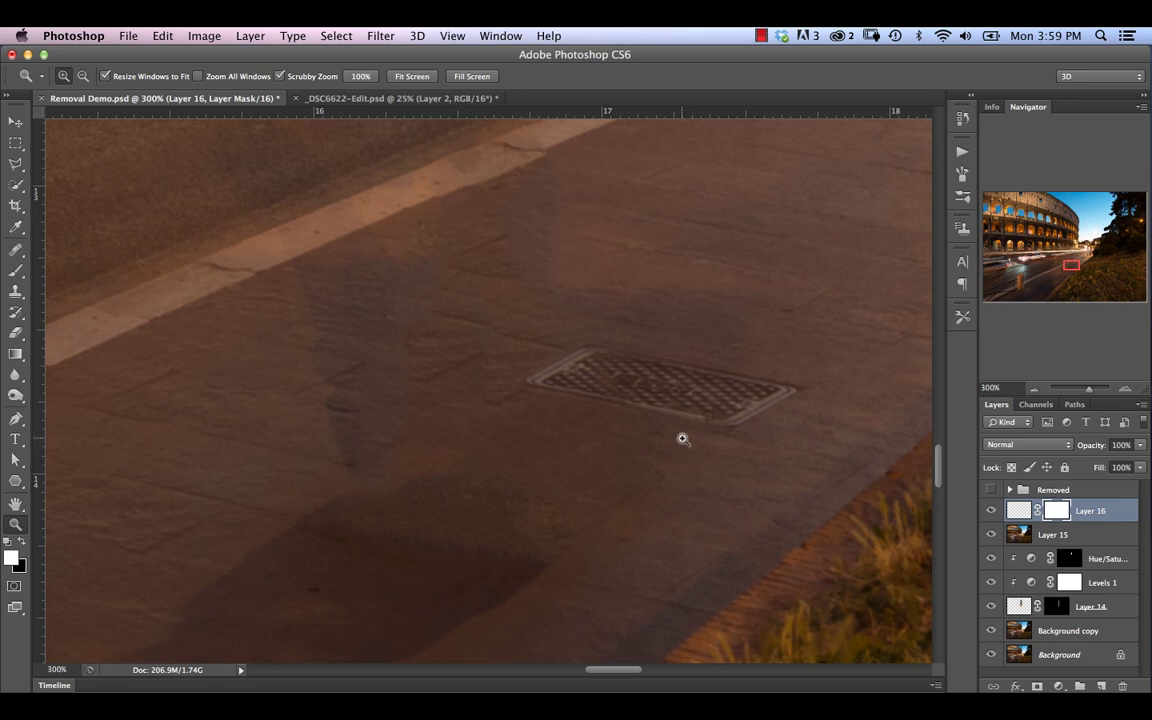
key("b")
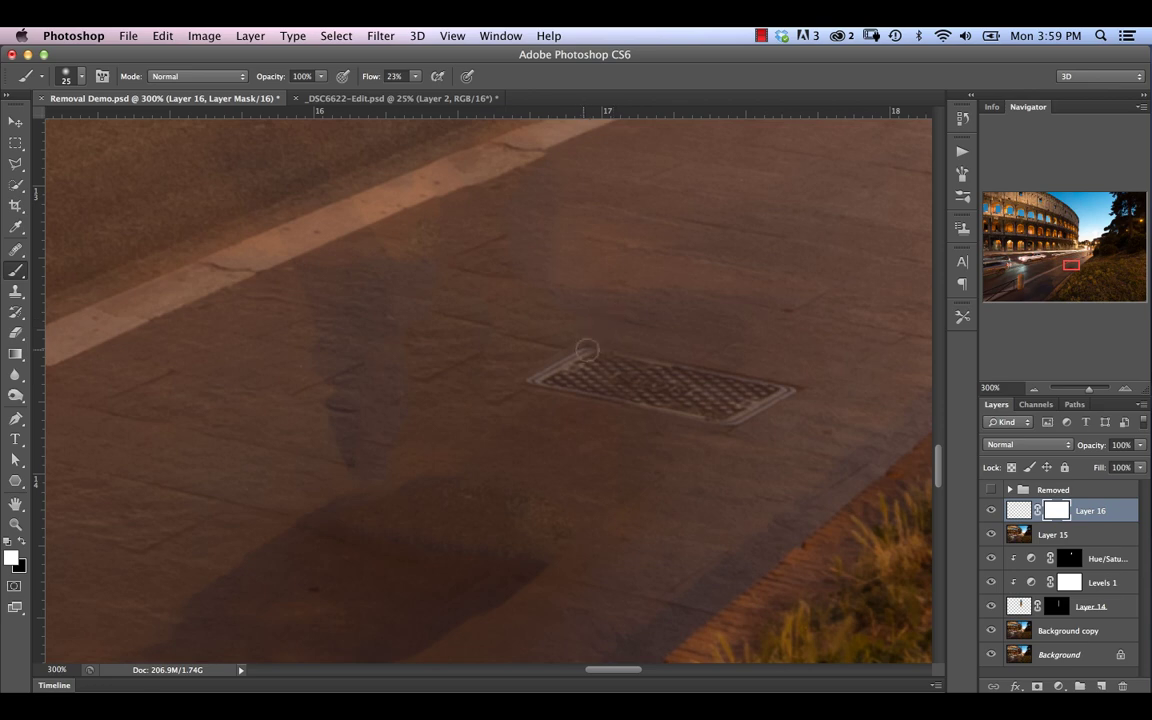
key("bracketleft")
key("bracketleft")
key("bracketleft")
scroll(627, 311, "down", 5)
scroll(627, 311, "up", 5)
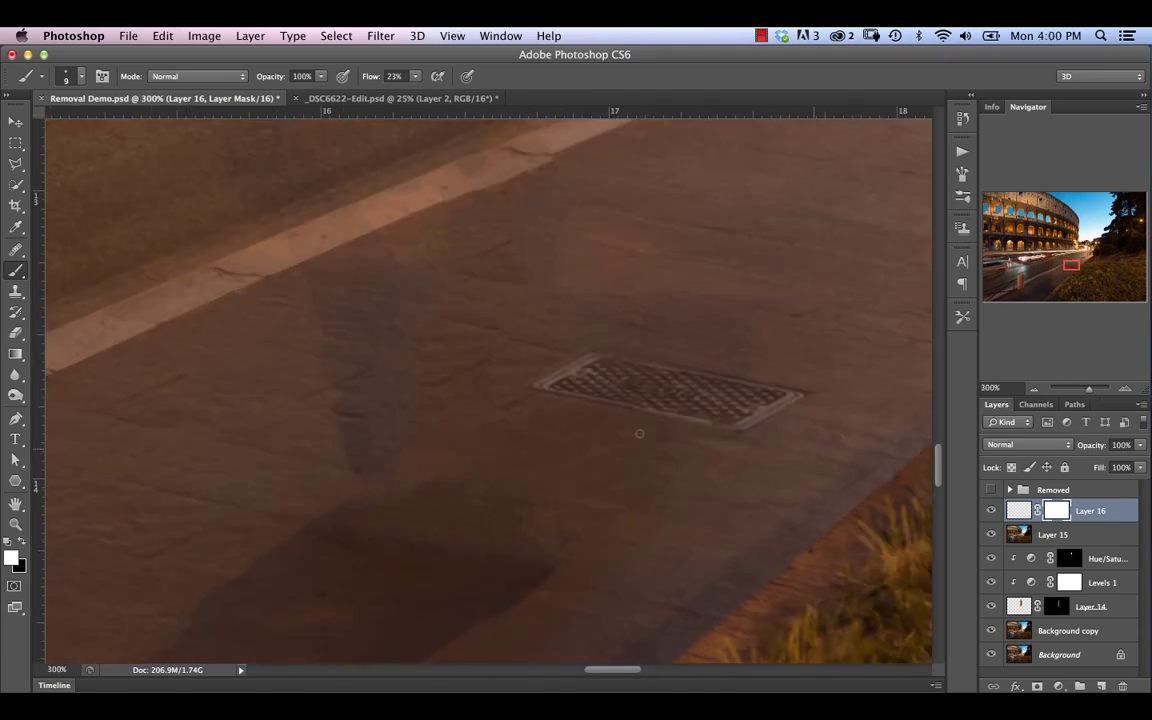
left_click(1030, 512)
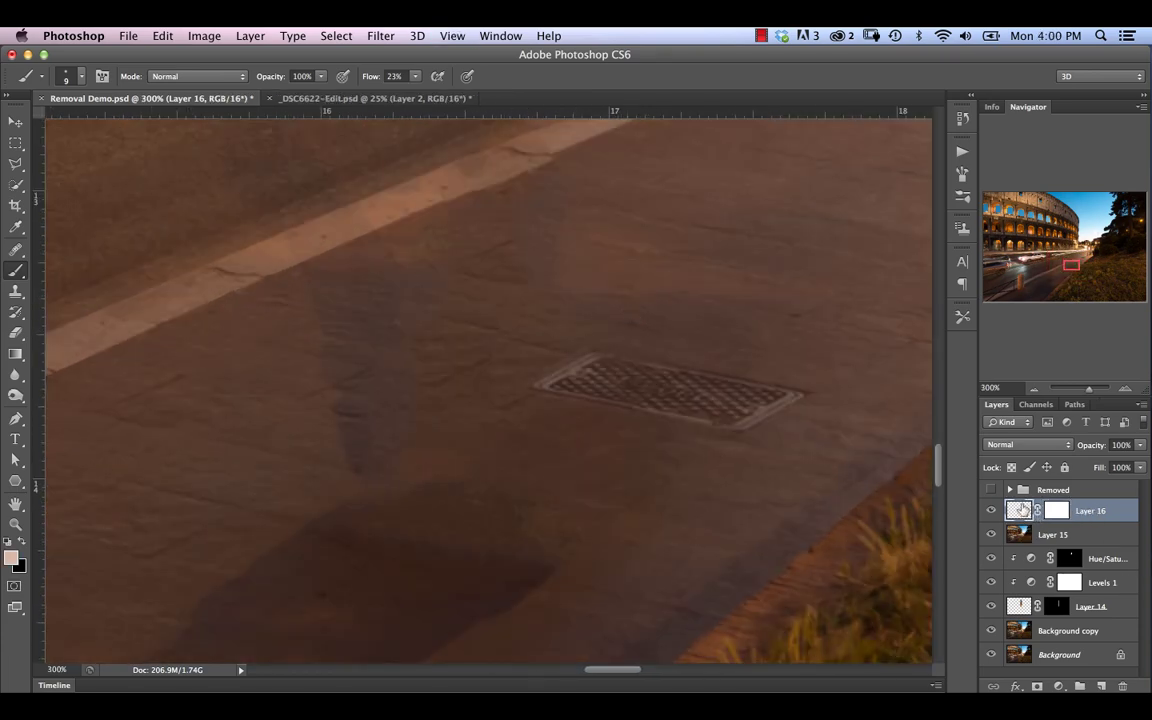
key("super+l")
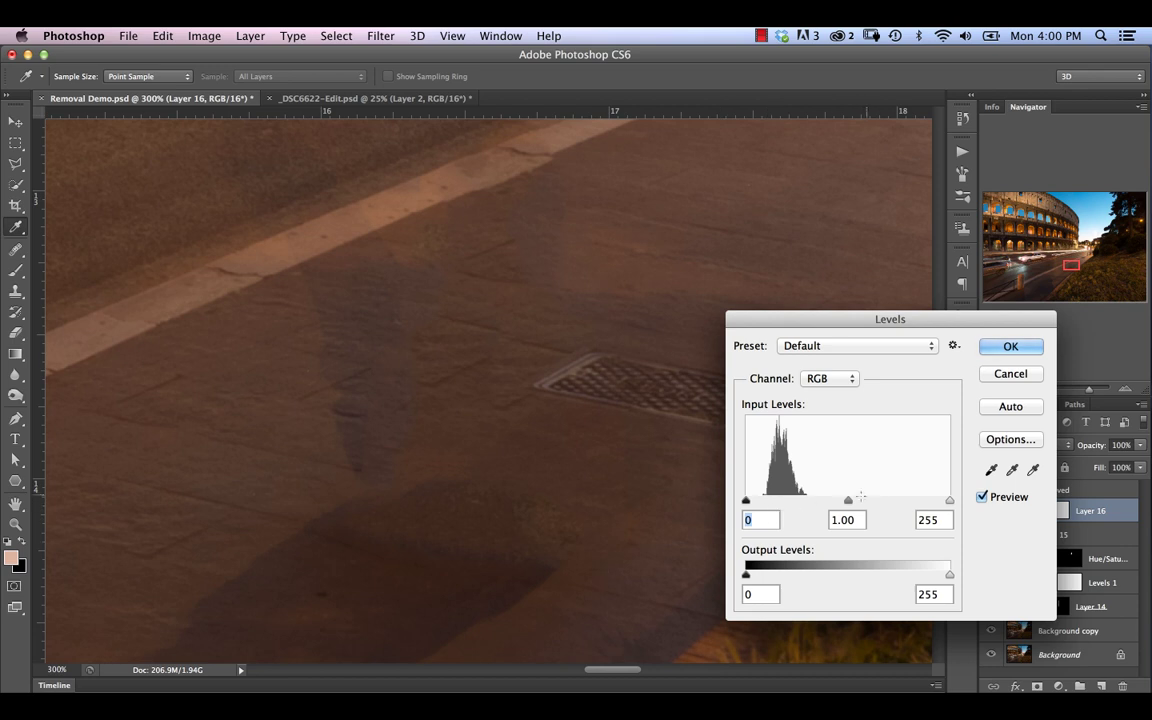
left_click_drag(848, 502, 849, 503)
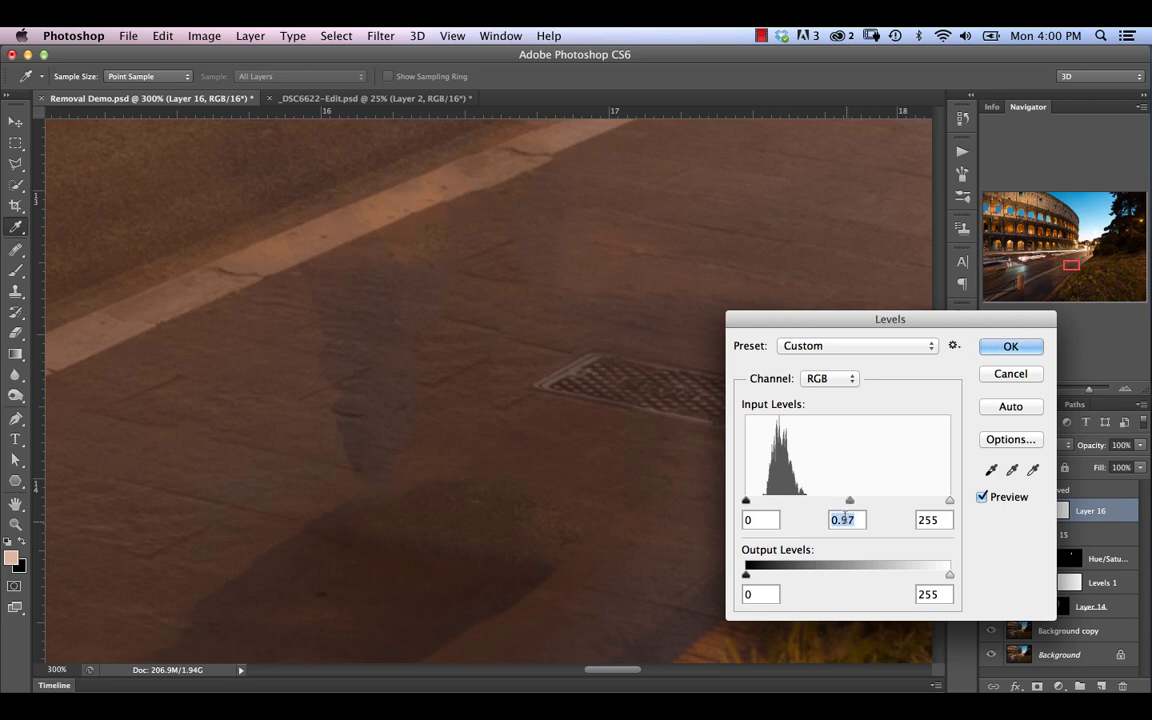
left_click(982, 374)
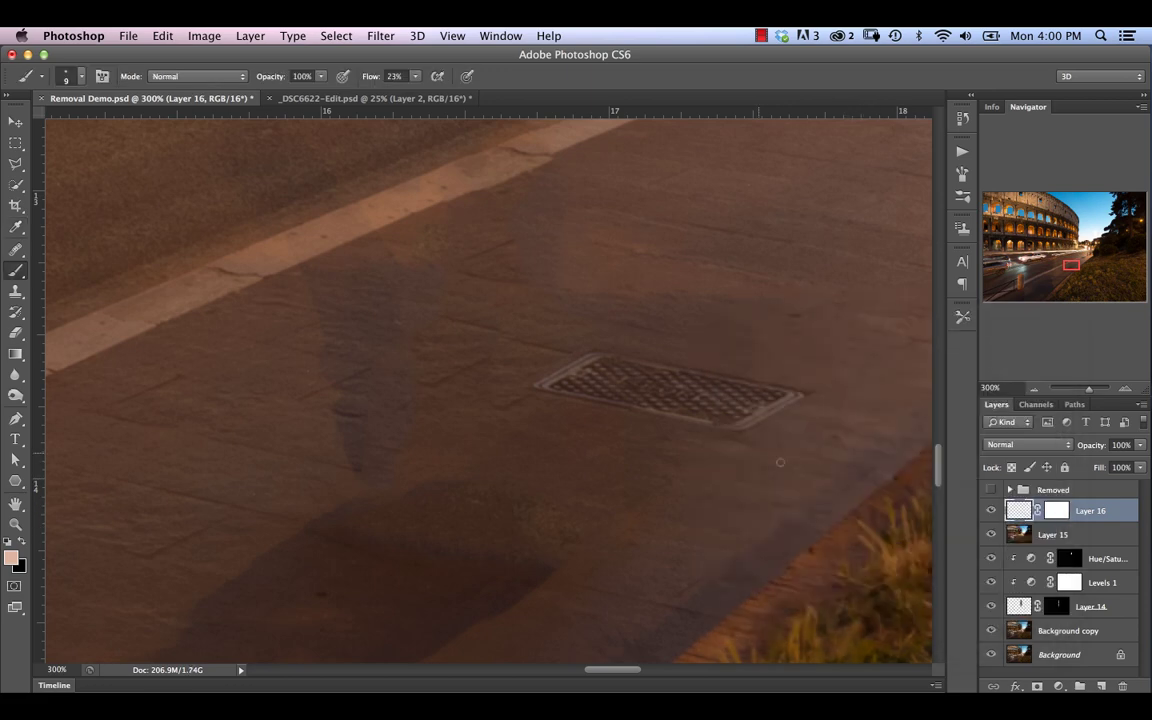
Step: Examine the repaired drain cover and sidewalk within the wider street scene at several magnifications
key("super+minus")
key("super+minus")
key("super+minus")
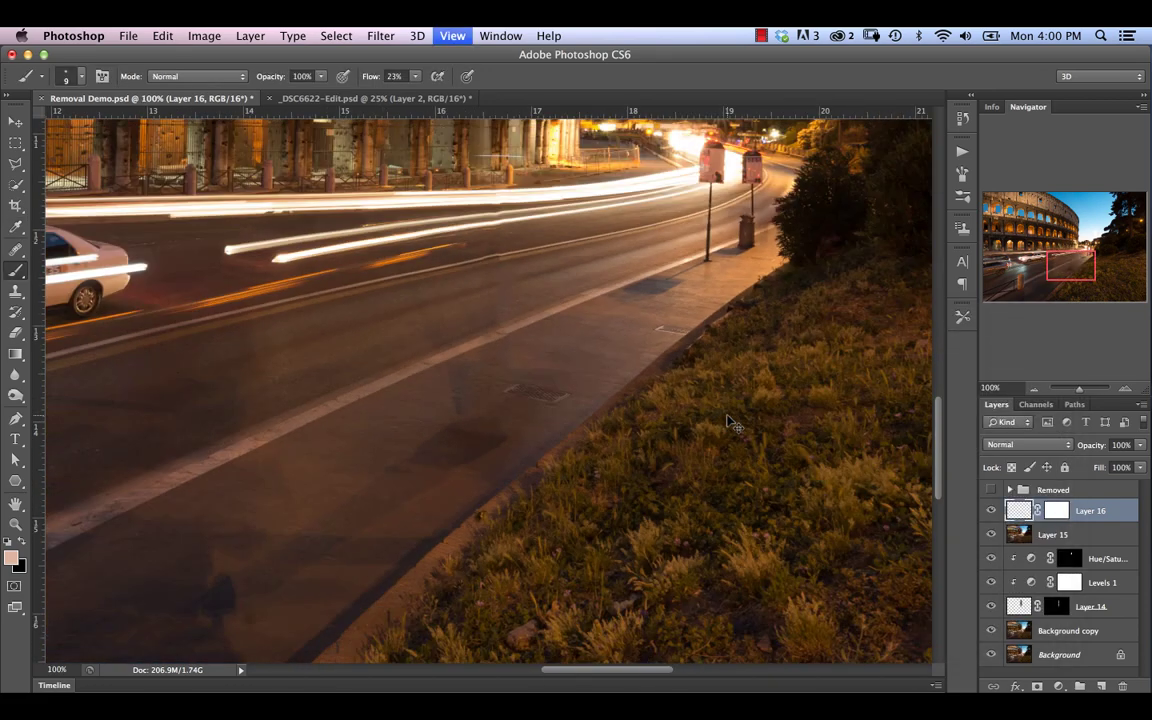
key("super+minus")
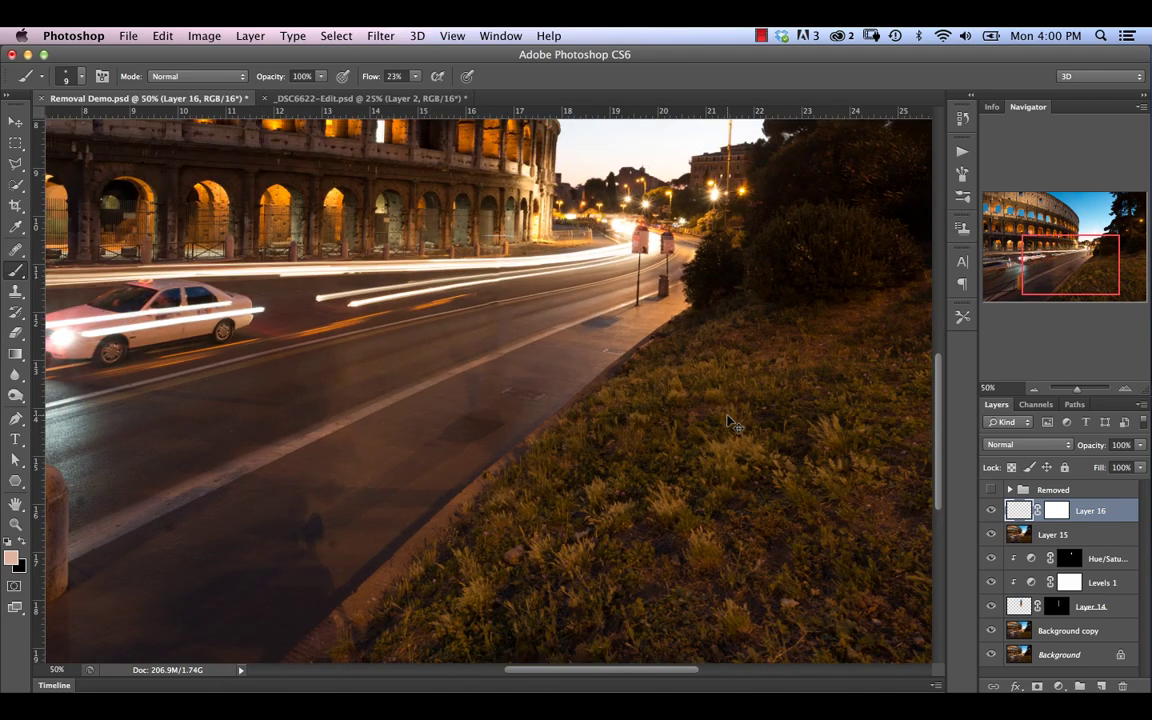
key("super+plus")
key("super+plus")
key("super+minus")
key("super+minus")
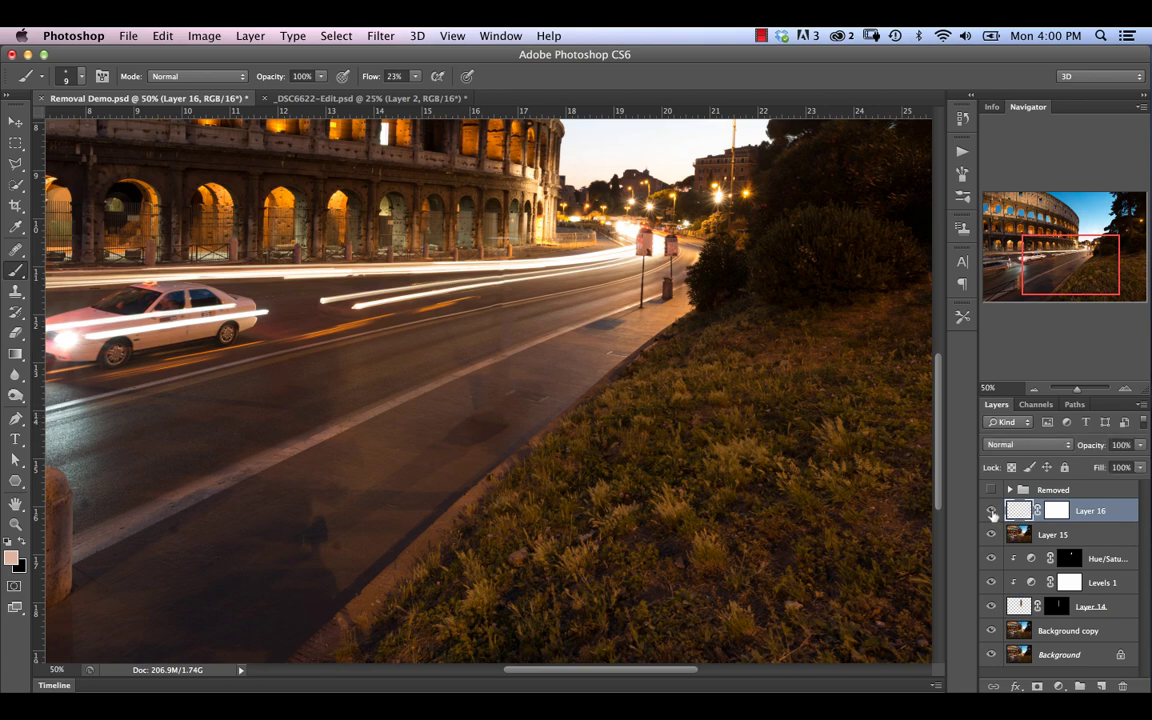
Step: Merge Layer 16 down into Layer 15 and duplicate the merged layer twice
right_click(1082, 515)
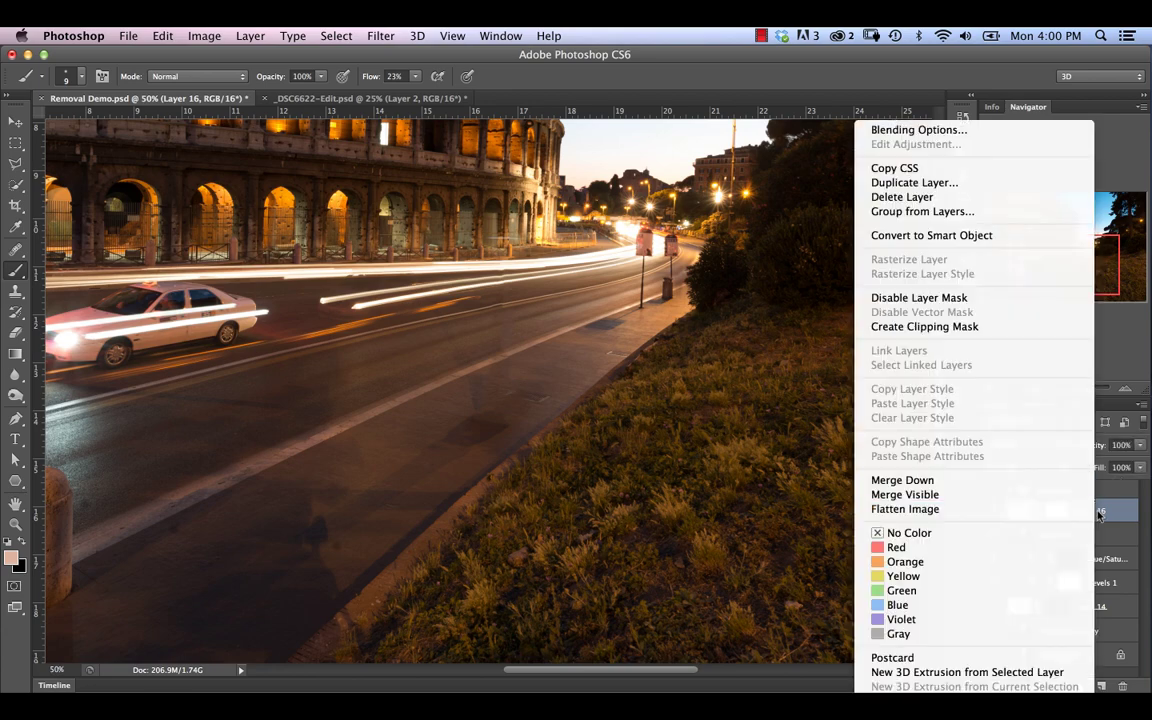
left_click(1034, 478)
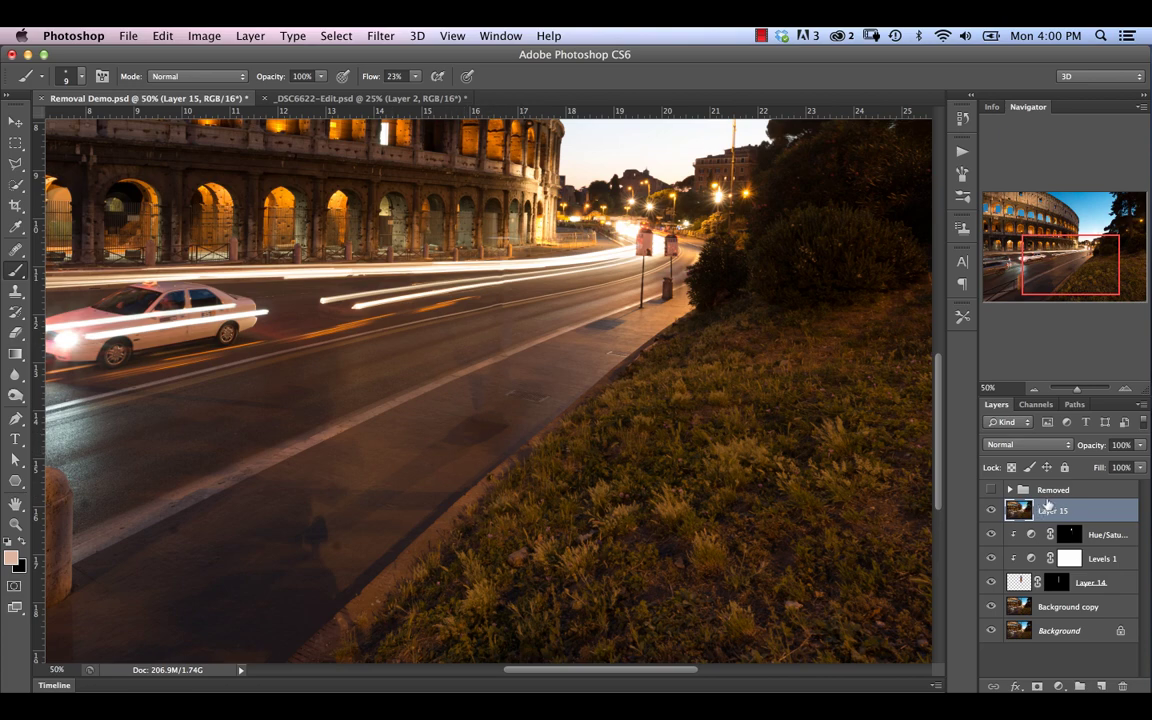
key("super+j")
key("super+j")
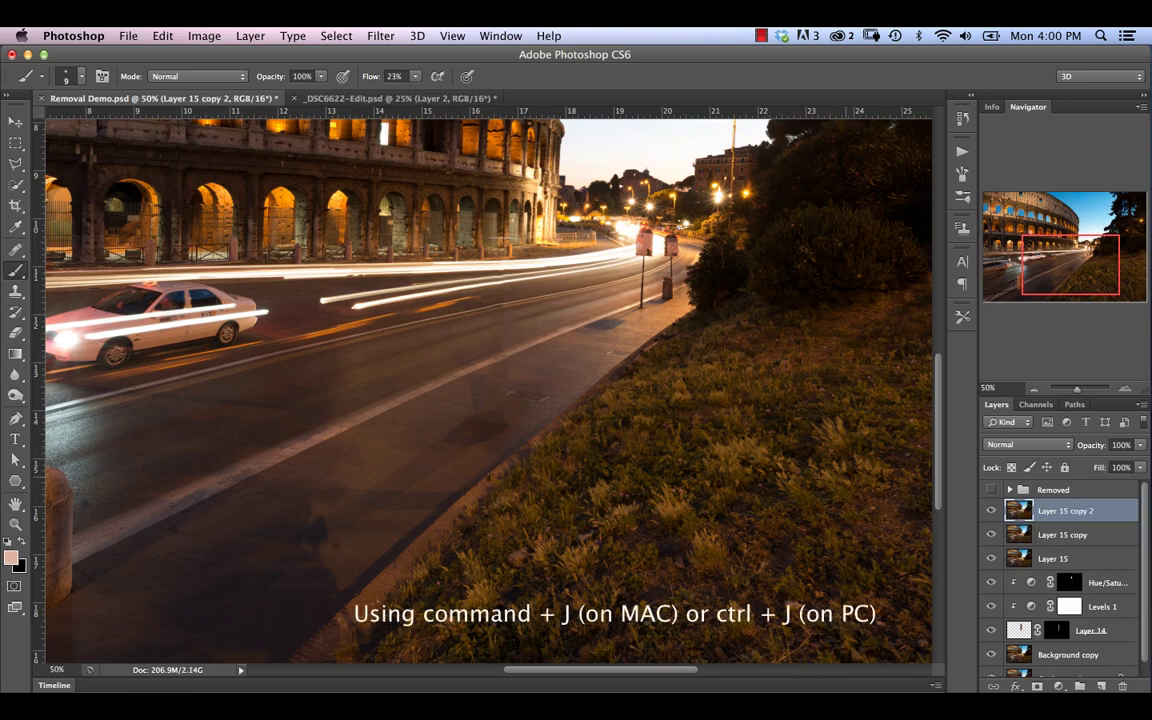
Step: Rename the upper copy of Layer 15 as High and the lower copy as Low
double_click(1069, 510)
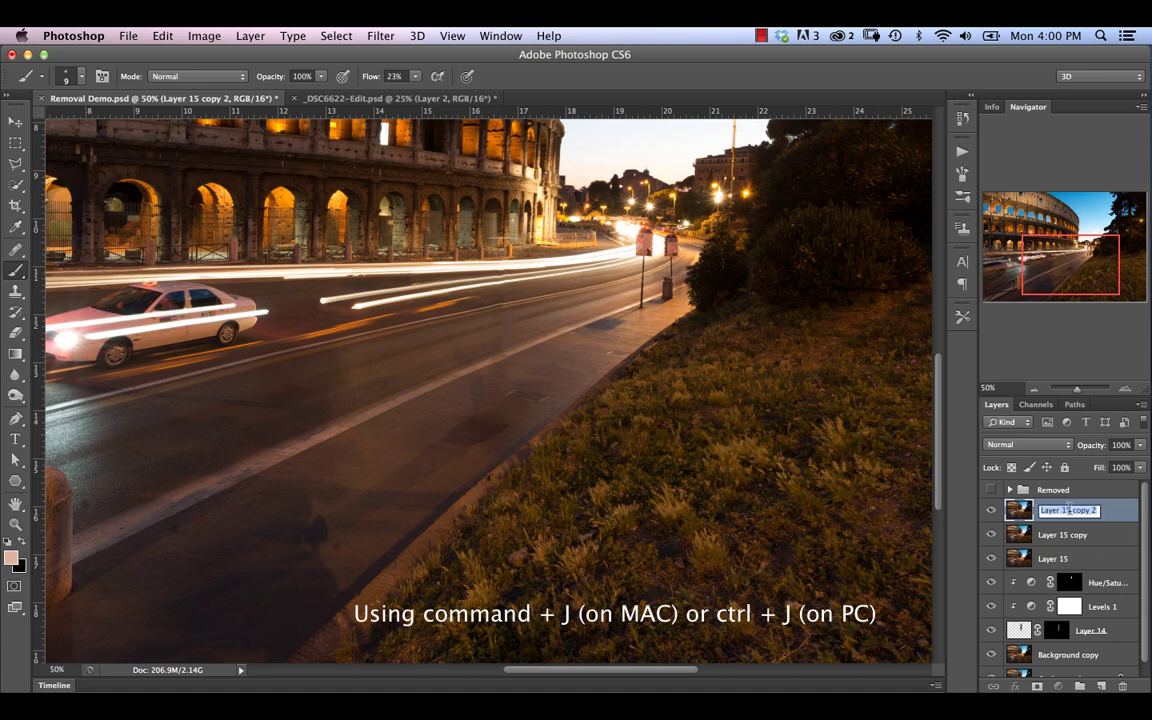
type("High")
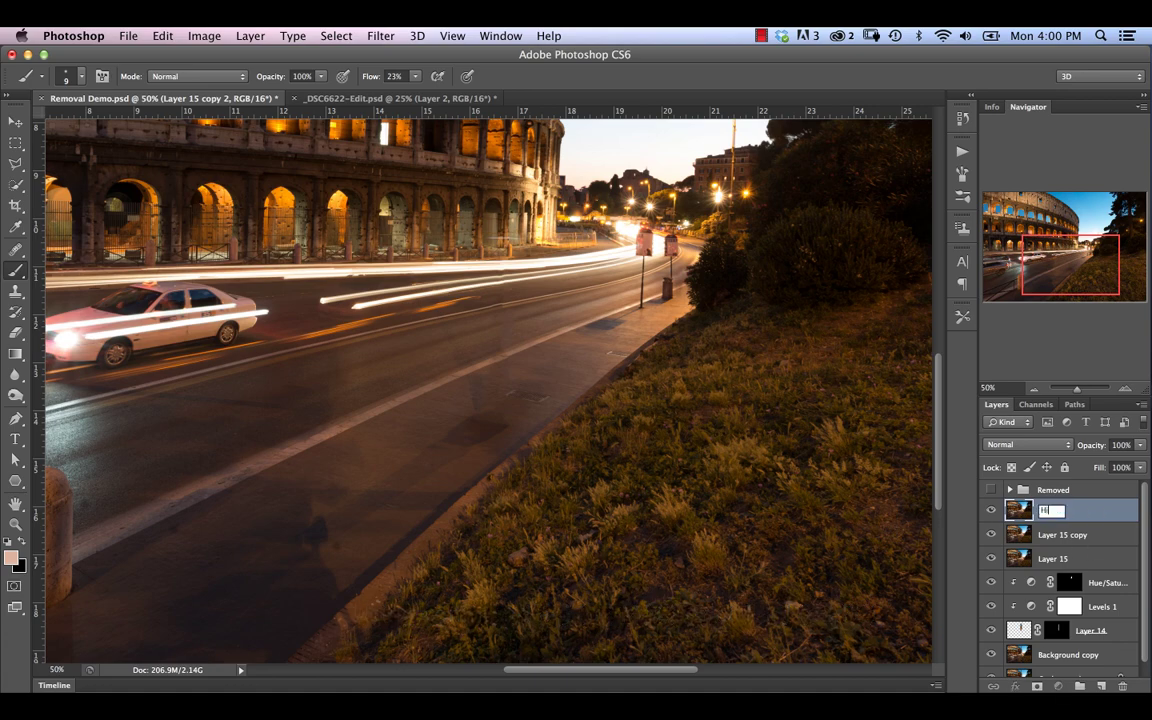
key("Return")
double_click(1066, 535)
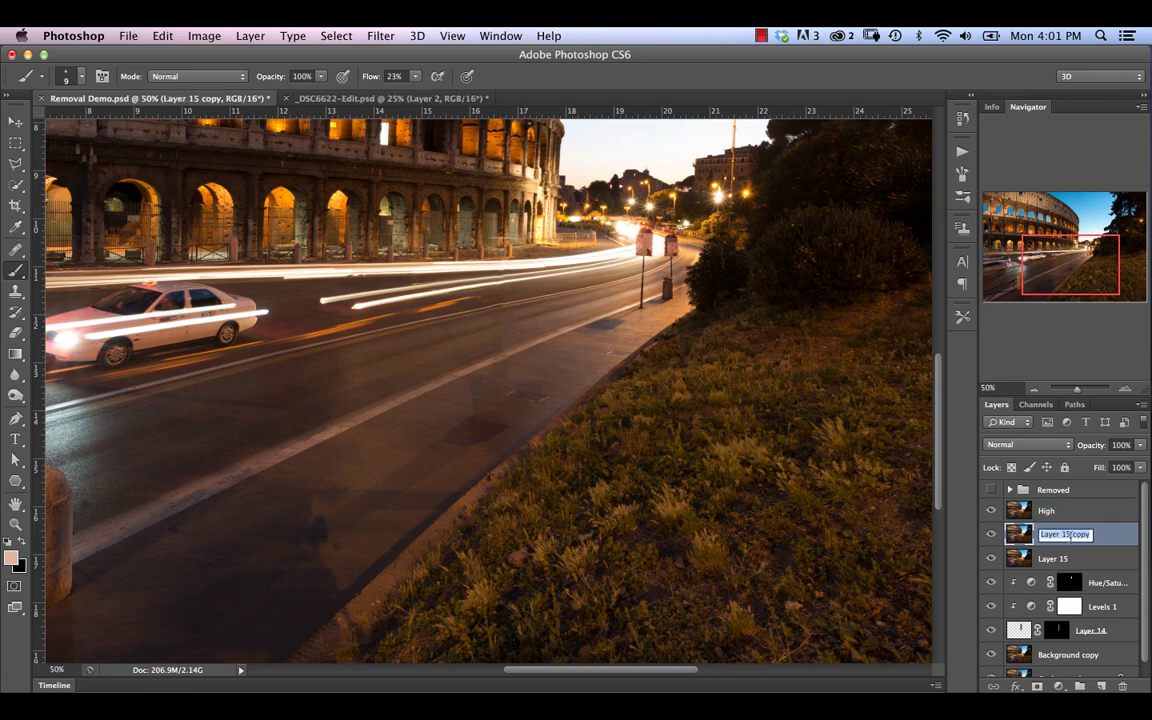
type("Low")
key("Return")
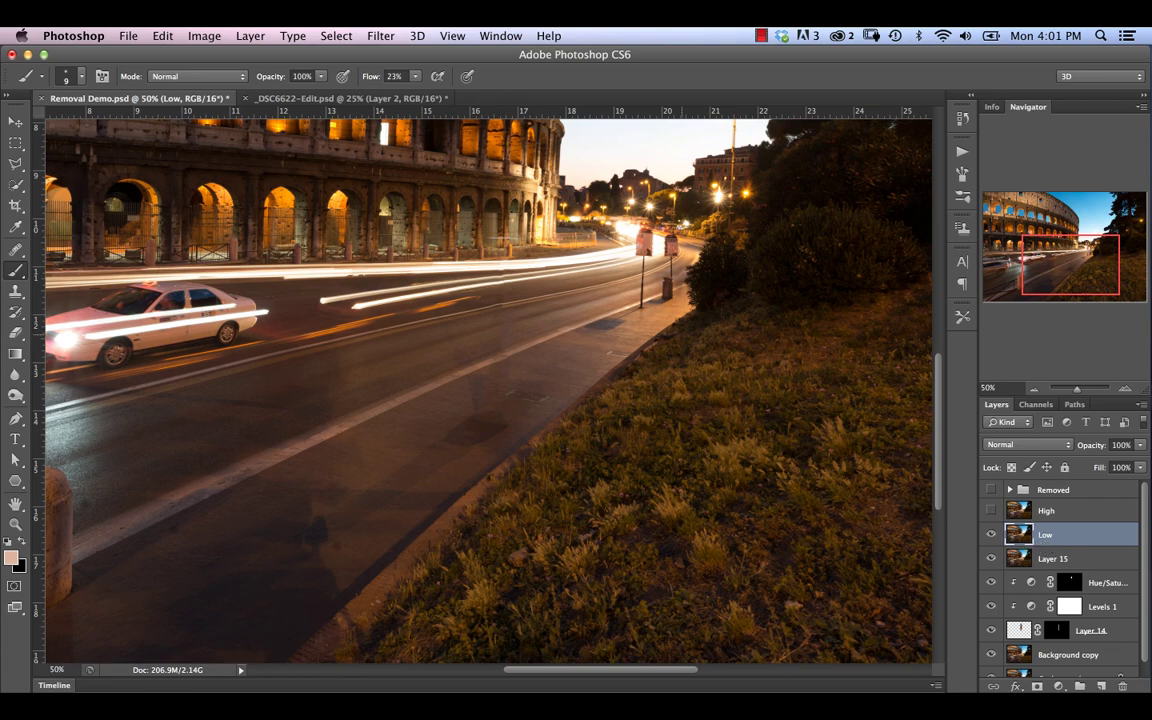
Step: Apply a Gaussian Blur to the Low layer with the High layer hidden, softening the fine texture
left_click(381, 36)
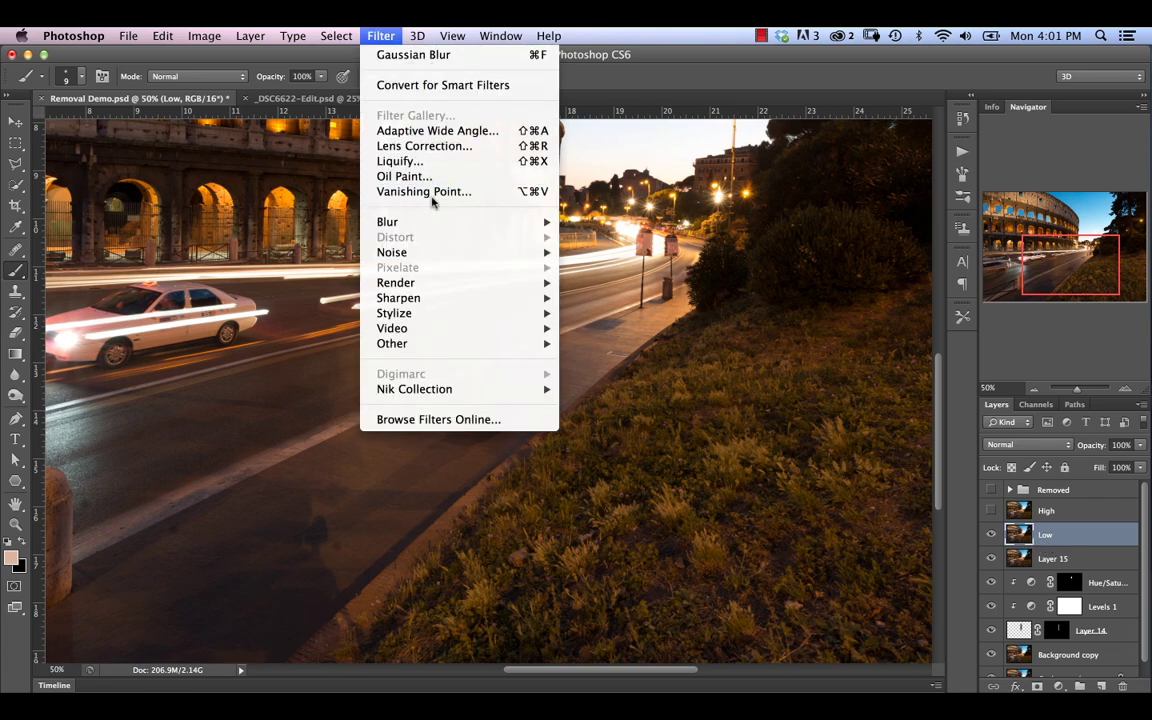
mouse_move(505, 222)
left_click(615, 343)
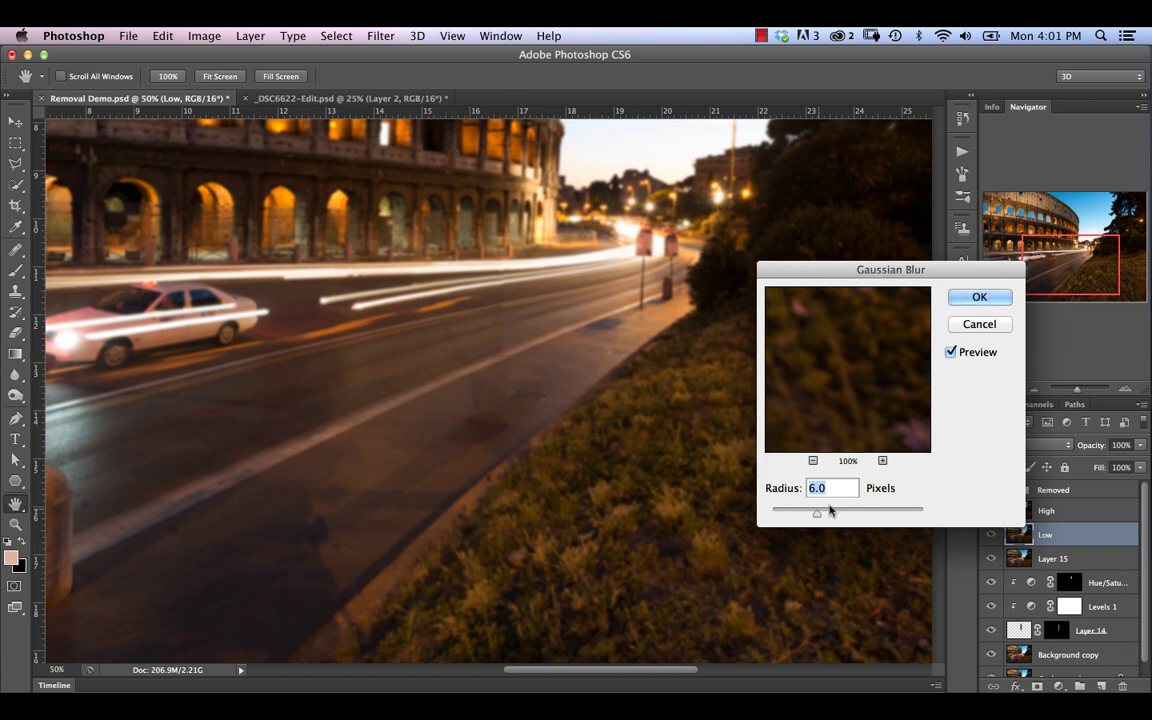
left_click_drag(817, 513, 802, 517)
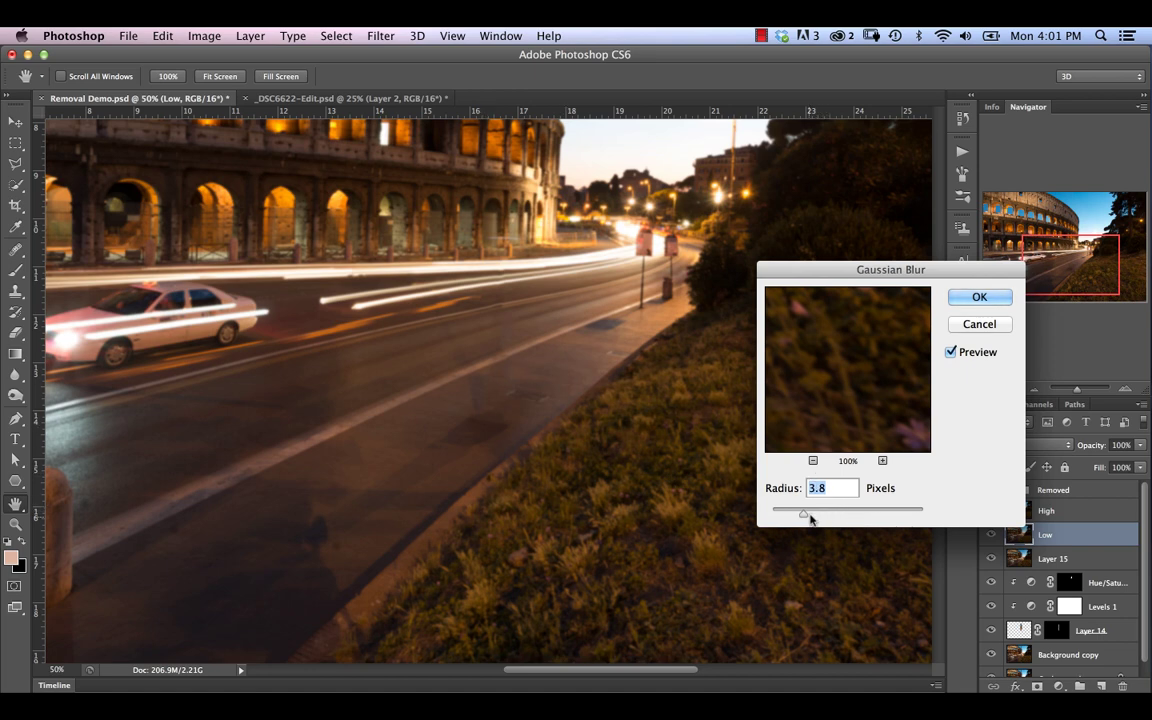
left_click_drag(804, 513, 815, 517)
left_click(978, 297)
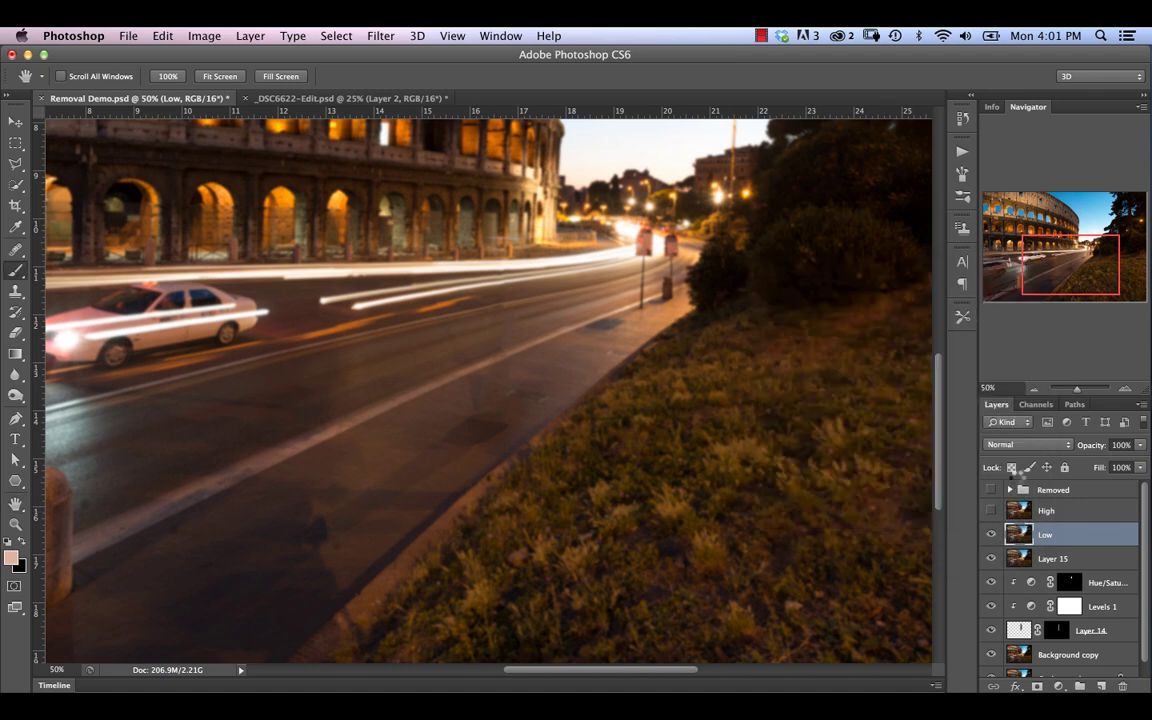
key("b")
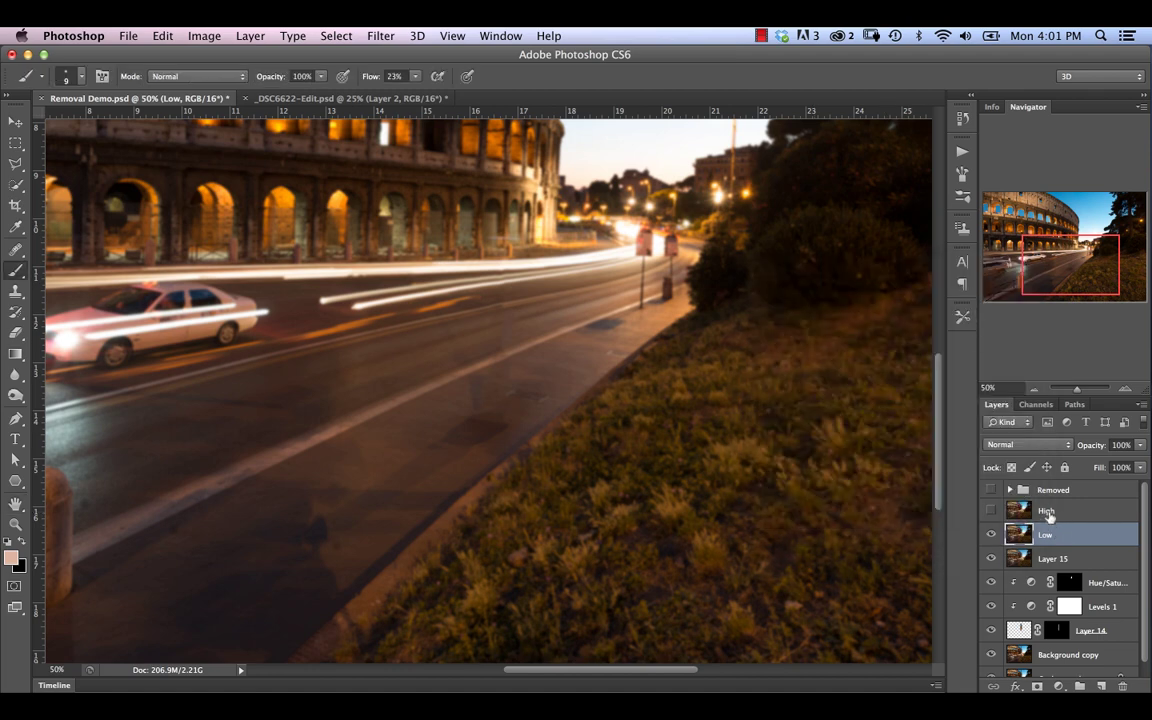
Step: Show the High layer and set its blend mode to Linear Light
left_click(1049, 511)
left_click(991, 510)
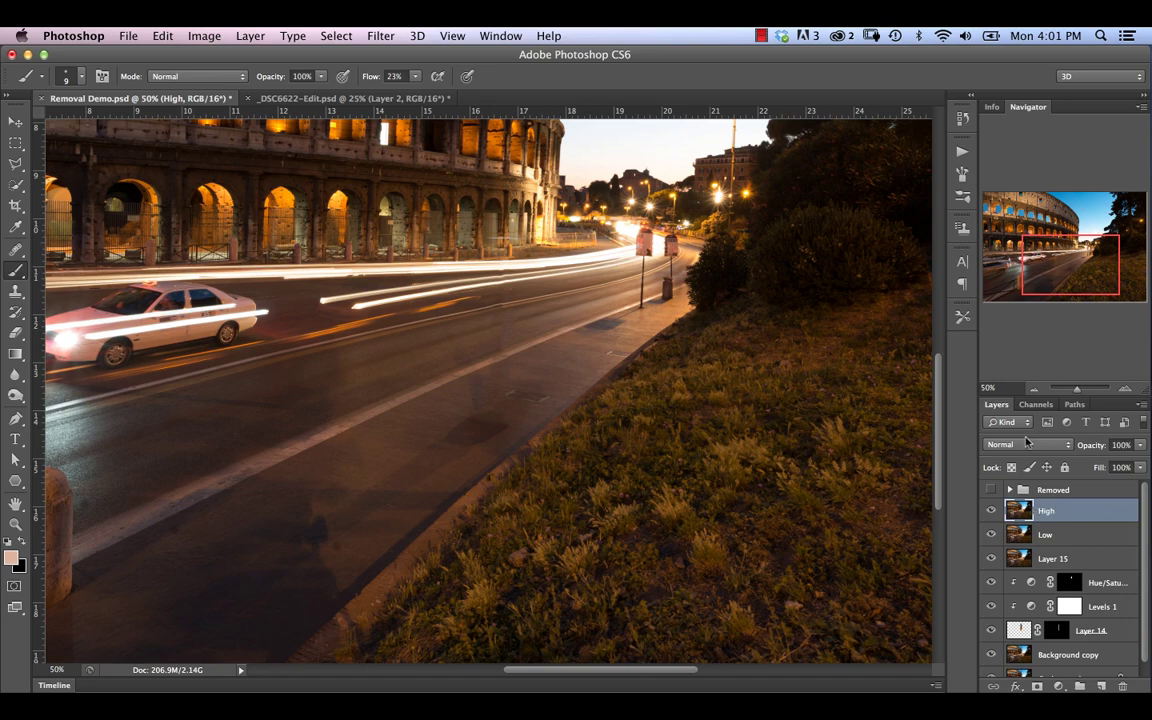
left_click(1026, 444)
left_click(1028, 635)
Step: Try to run Apply Image on High with an inverted Low as source, using Add blending, scale 2 and offset 0
left_click(162, 36)
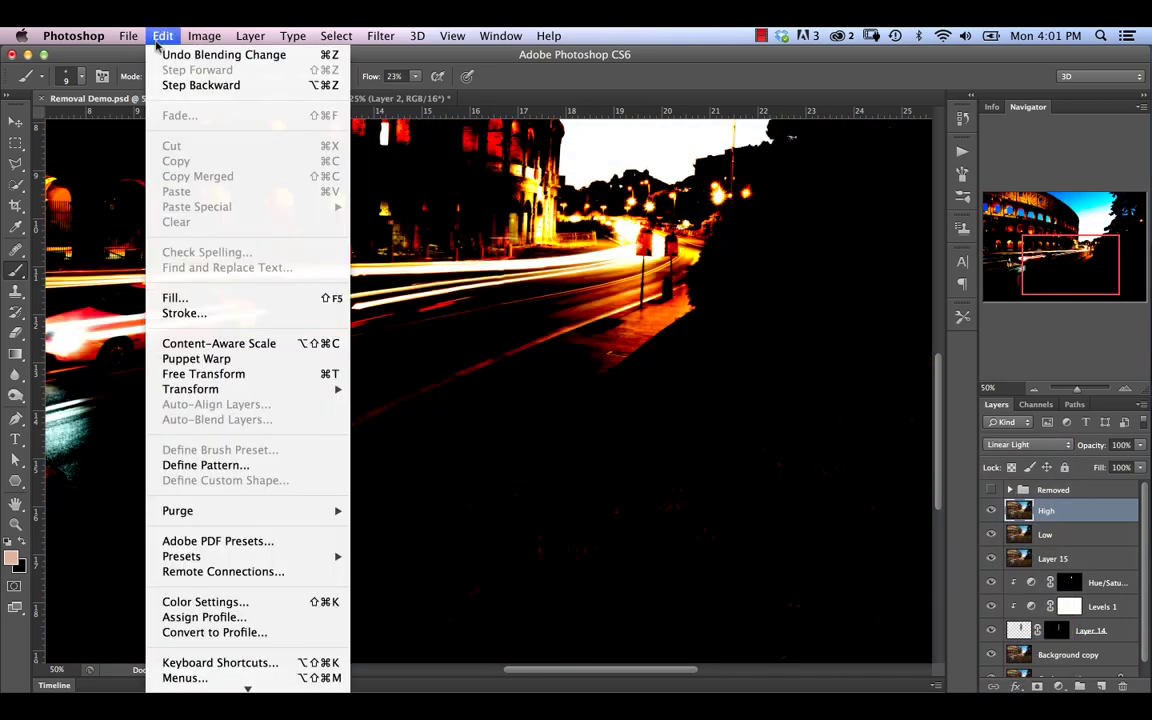
mouse_move(187, 38)
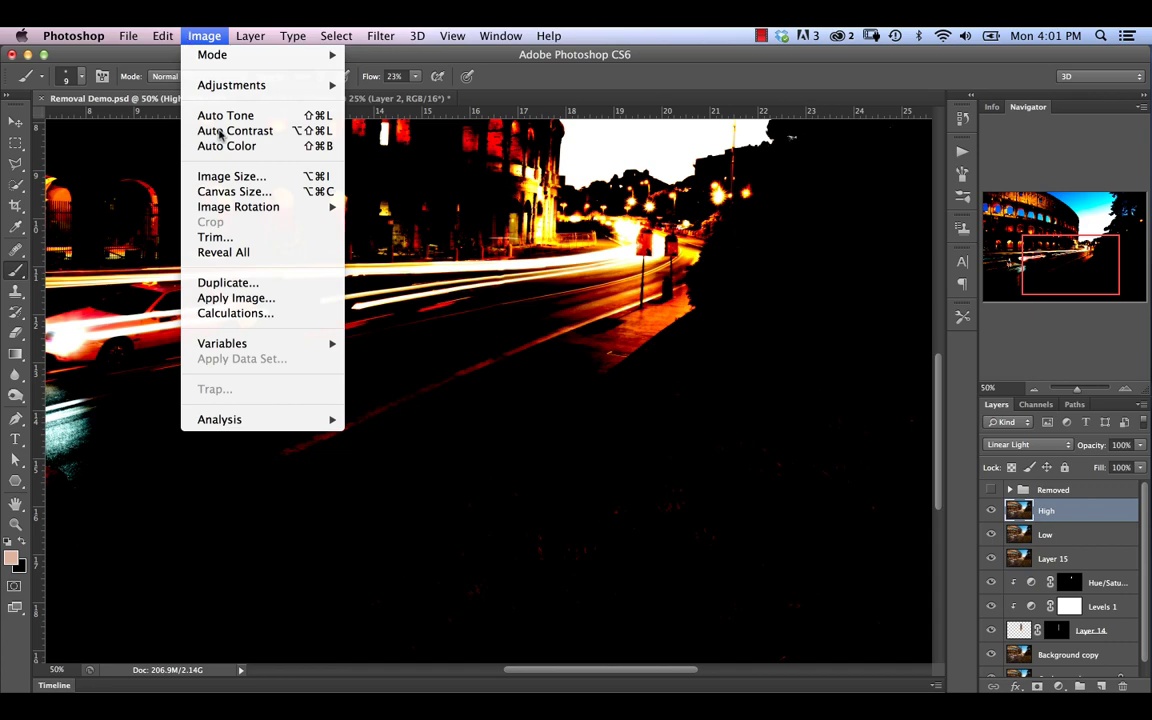
left_click(236, 298)
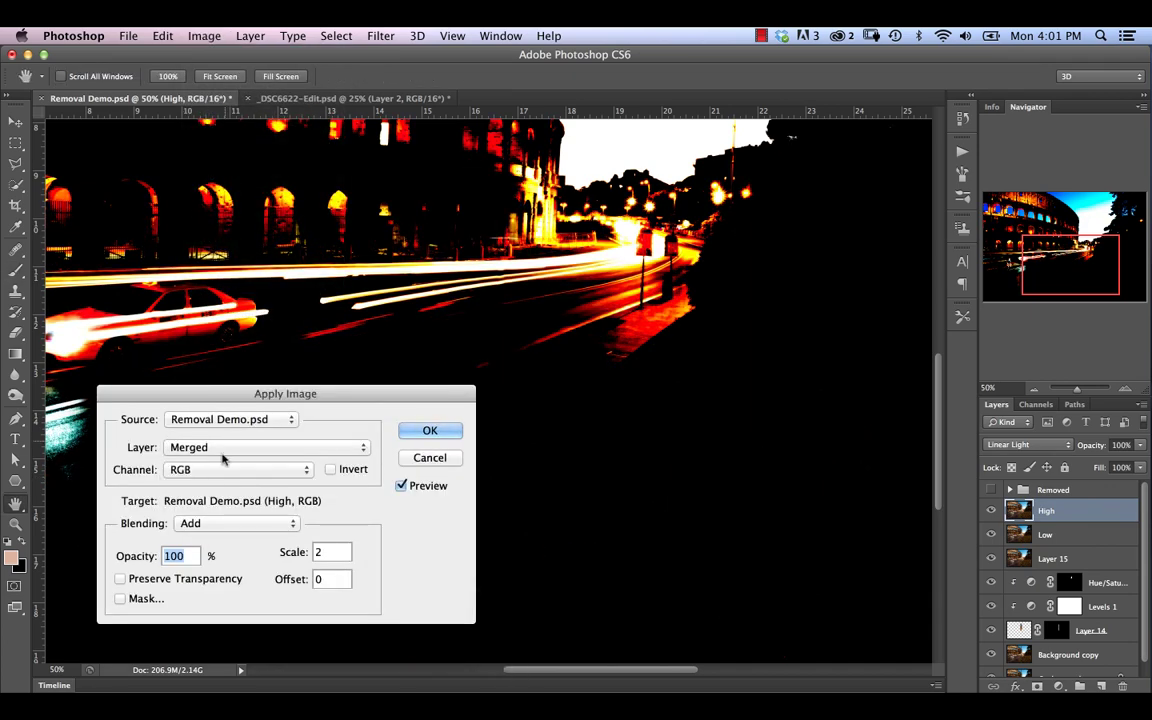
left_click(224, 449)
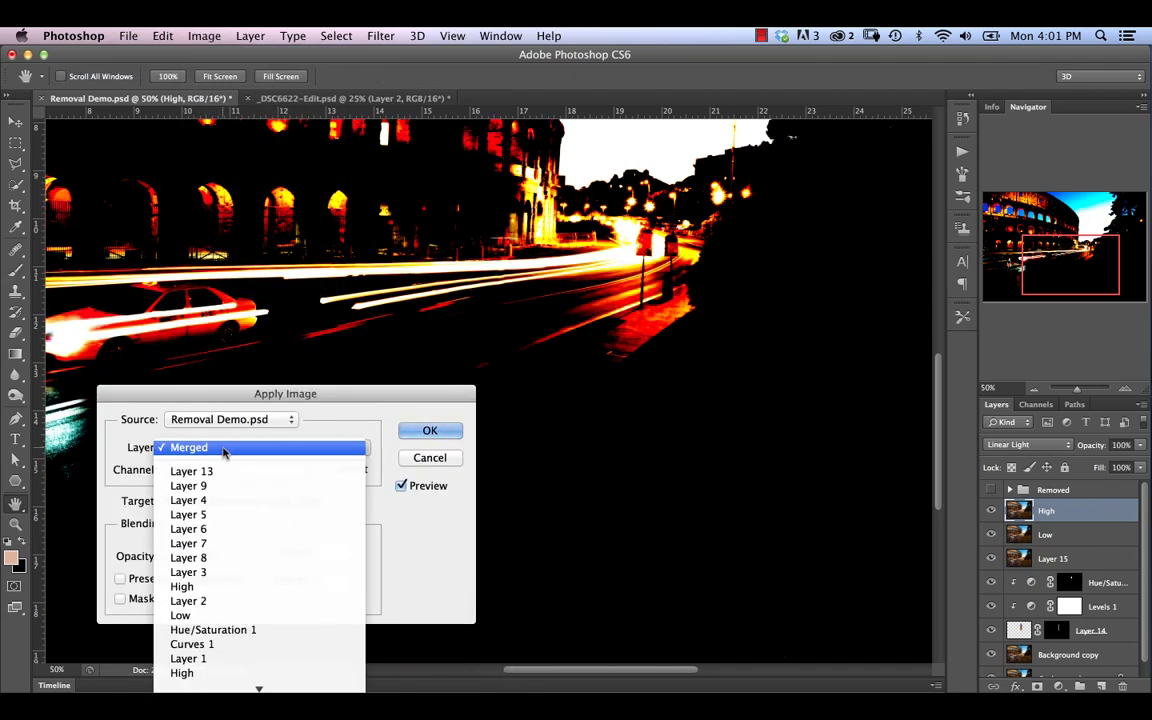
left_click(200, 617)
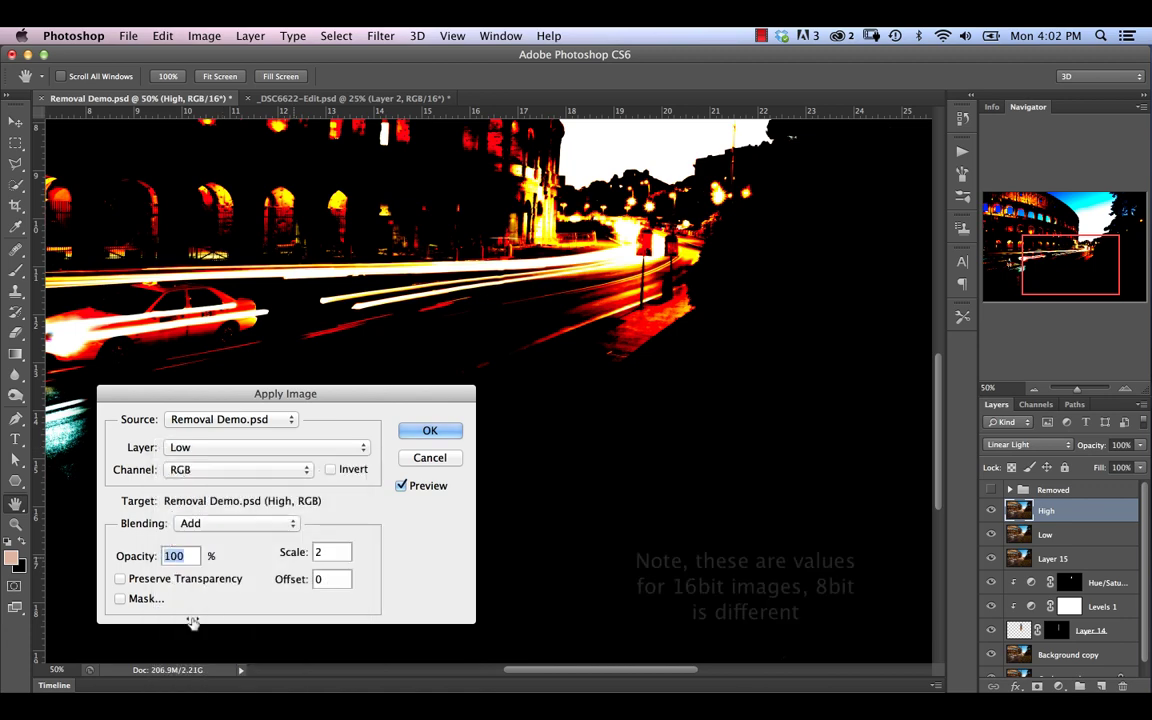
left_click(331, 469)
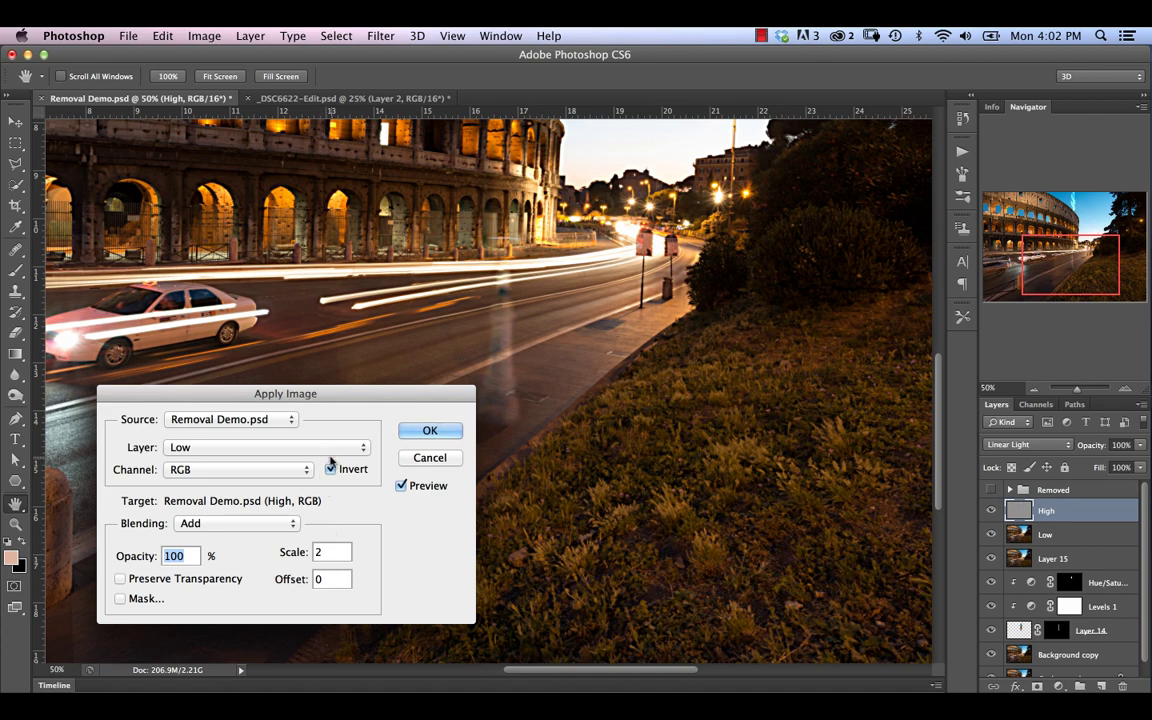
left_click(422, 432)
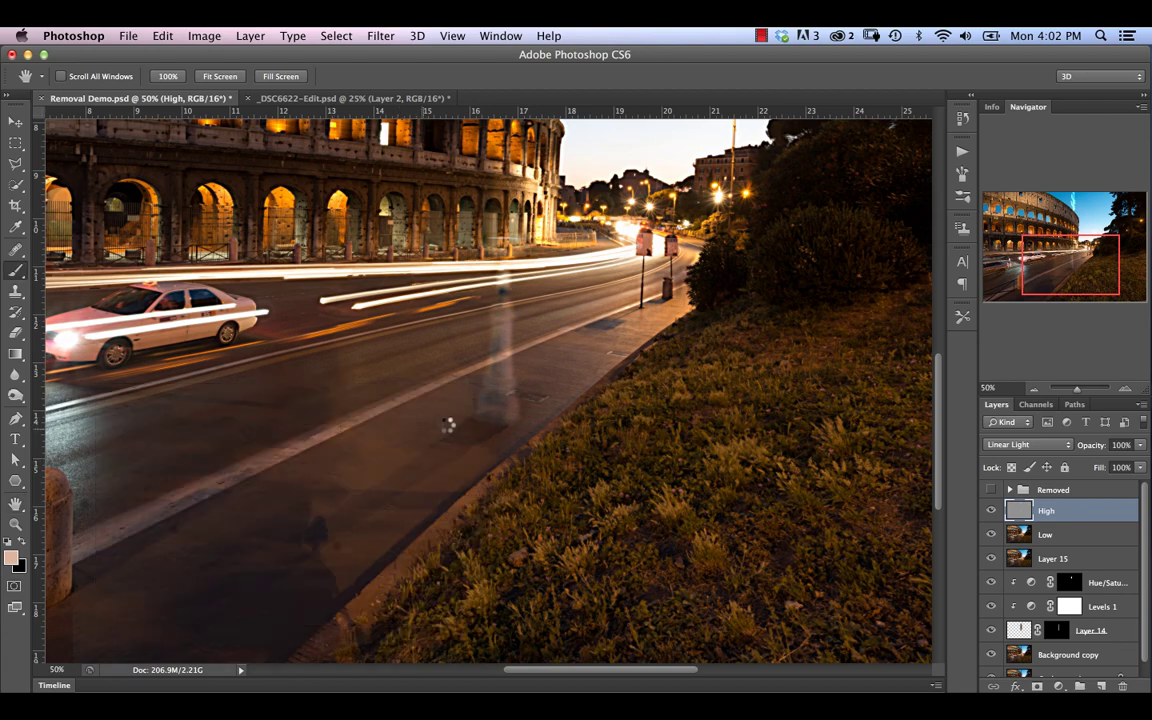
key("b")
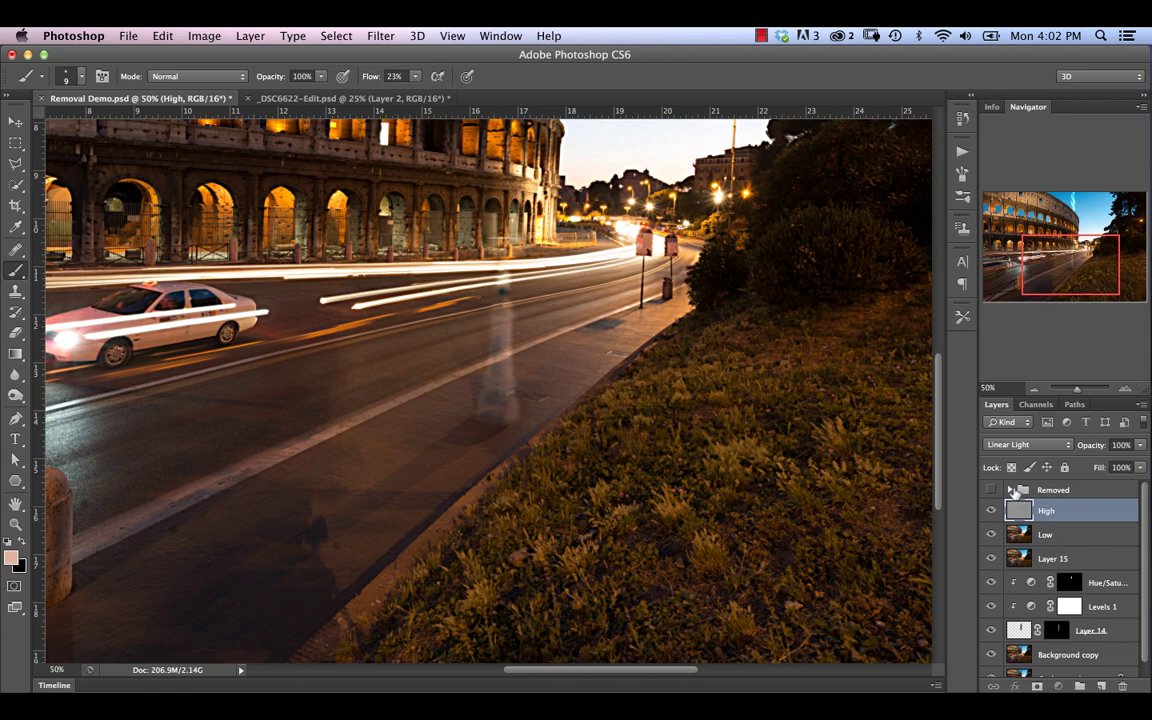
Step: Check the Removed group and its nested groups for another layer named Low
left_click(1011, 490)
left_click(1022, 556)
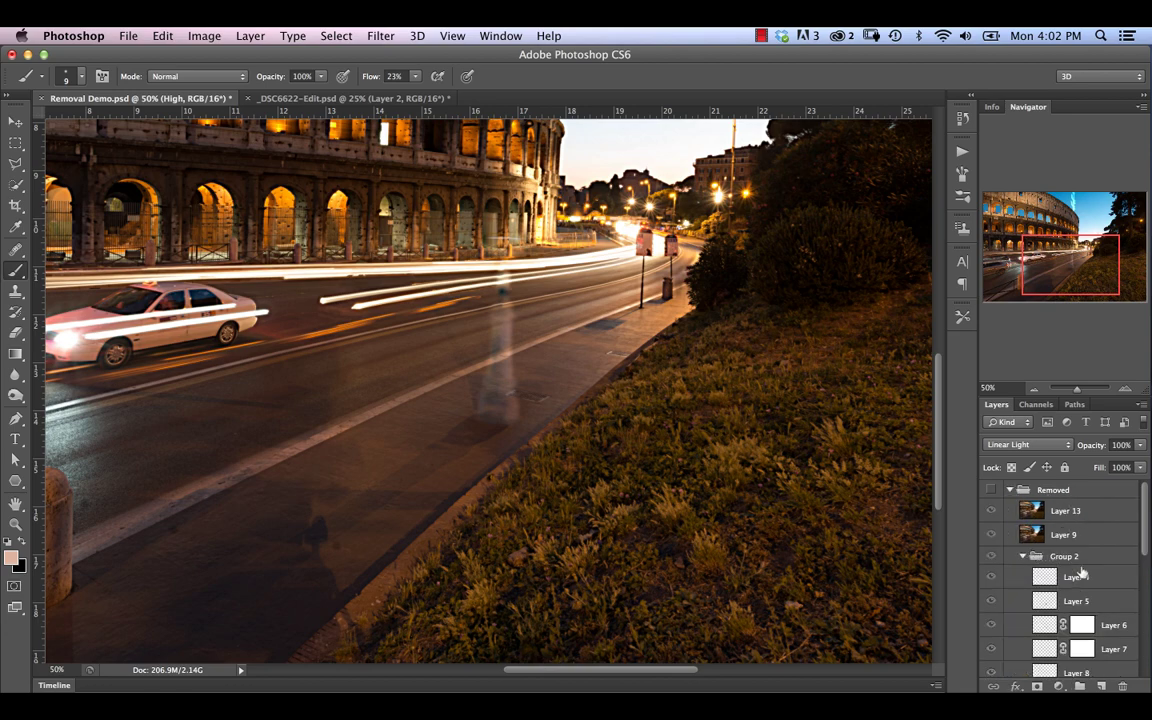
left_click_drag(1146, 525, 1146, 592)
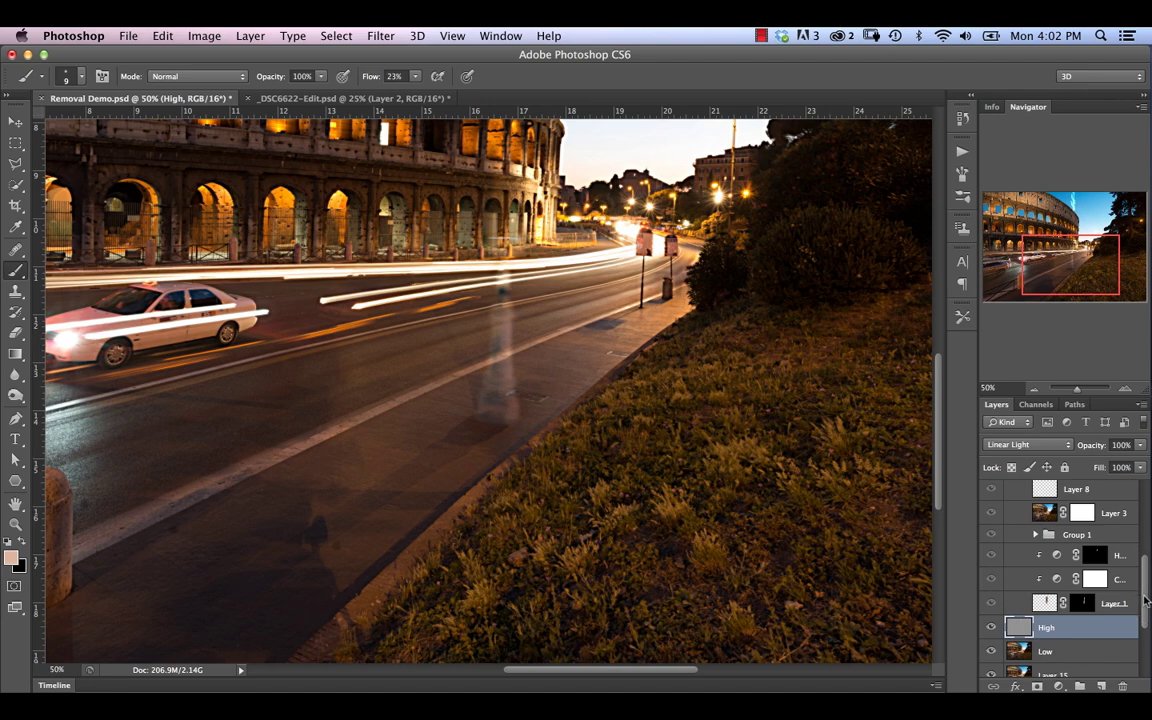
left_click(1035, 534)
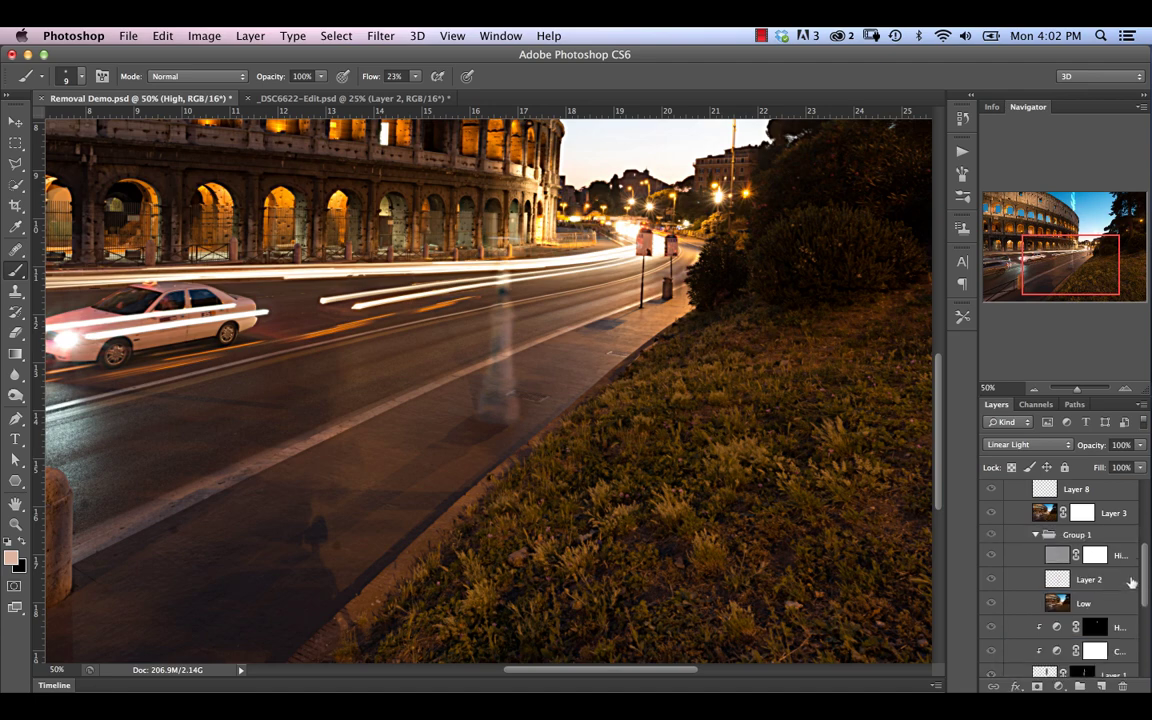
left_click_drag(1144, 594, 1149, 535)
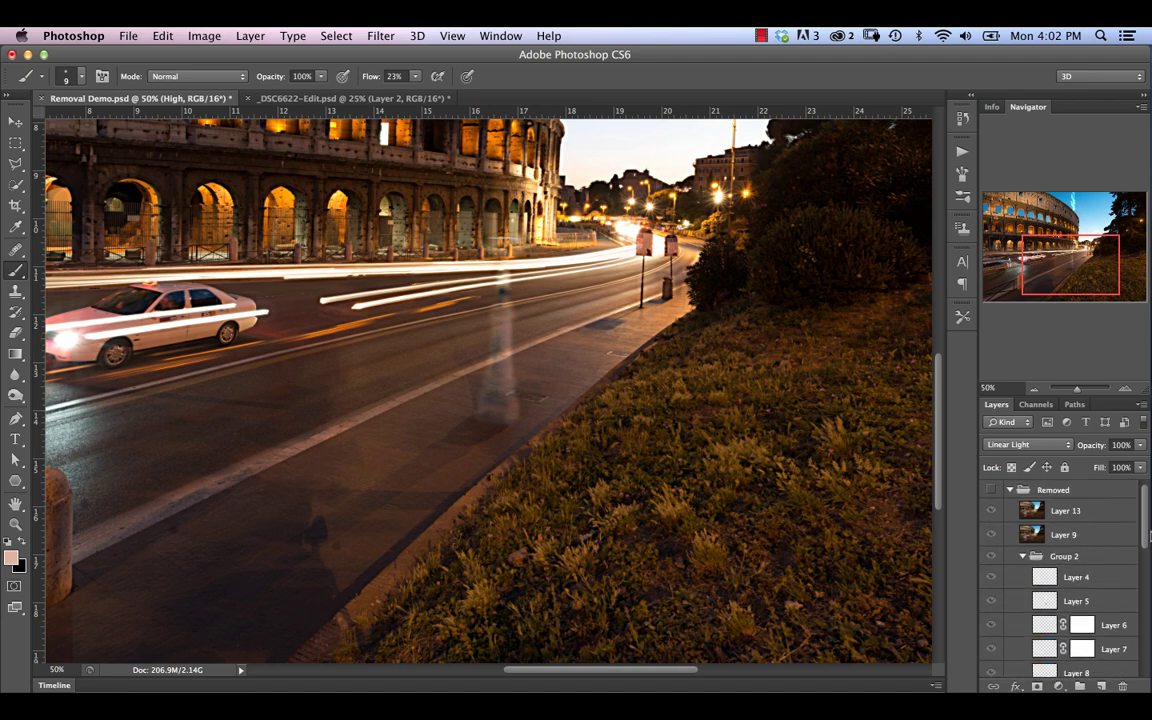
left_click(1011, 491)
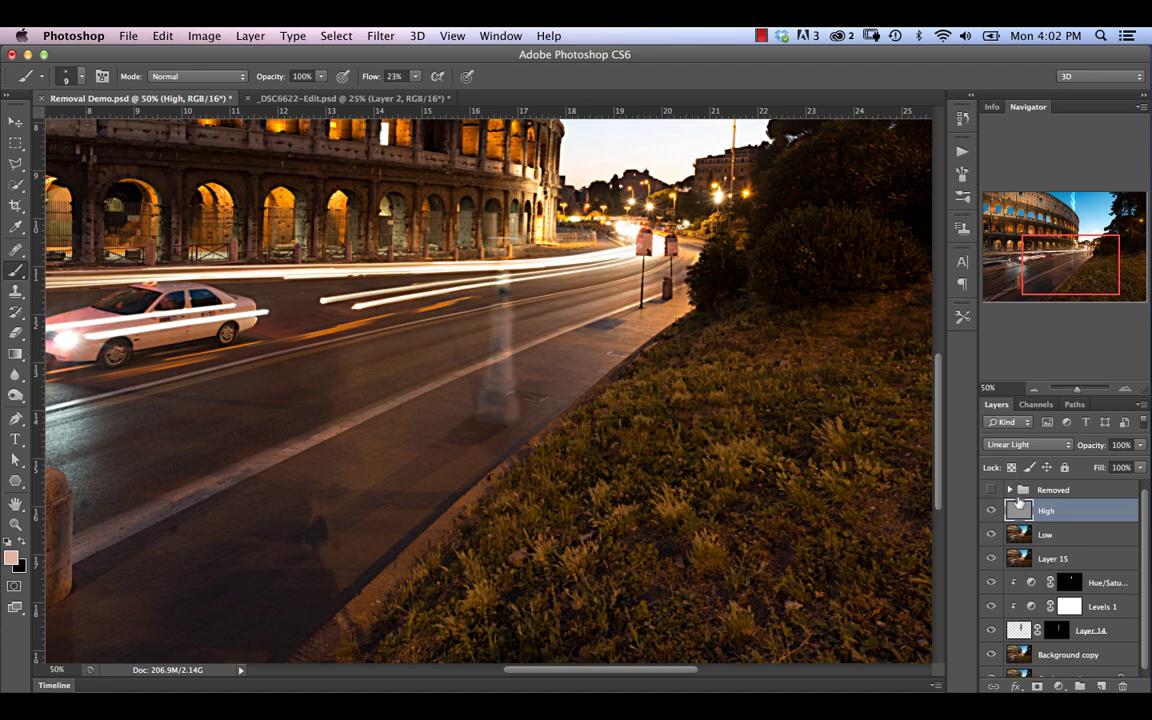
Step: Undo the Apply Image on High and rename the blurred Low layer as Low2
key("super+z")
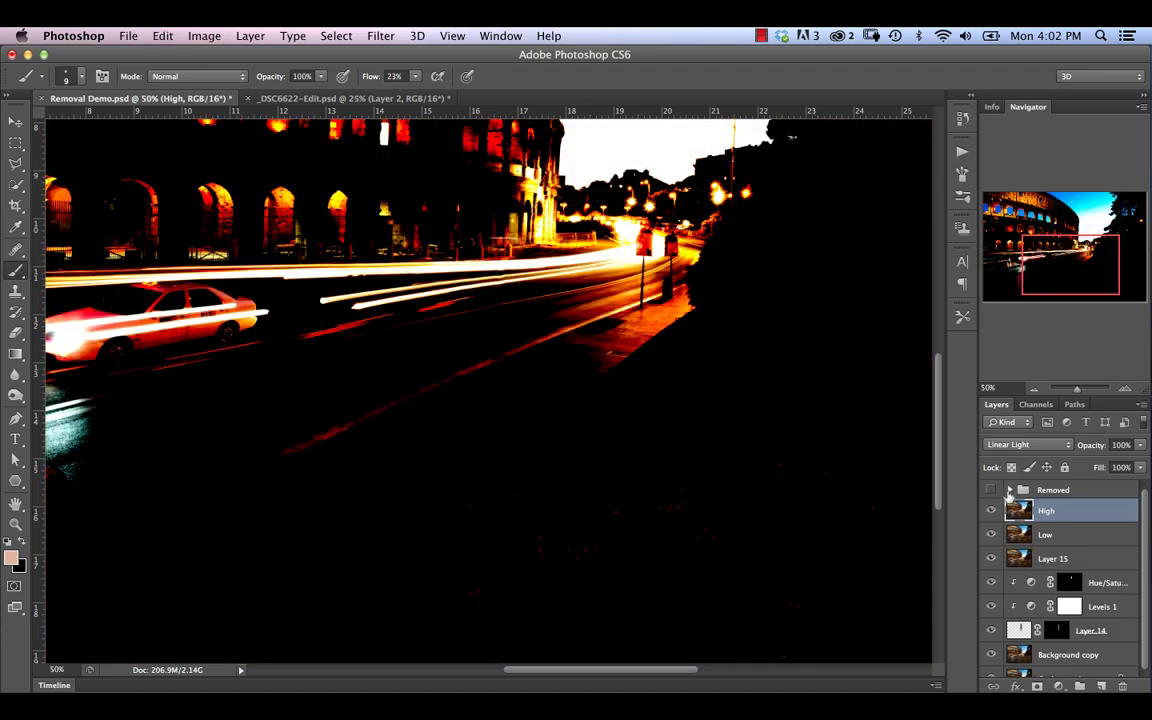
double_click(1046, 536)
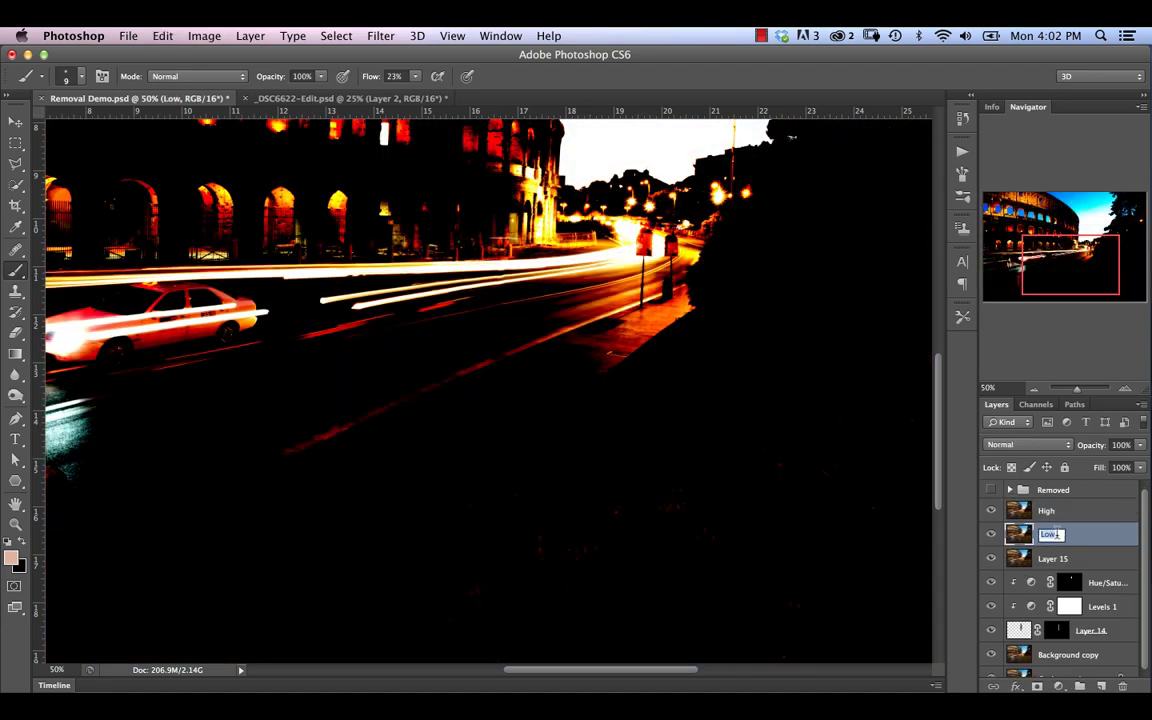
type("2")
key("Return")
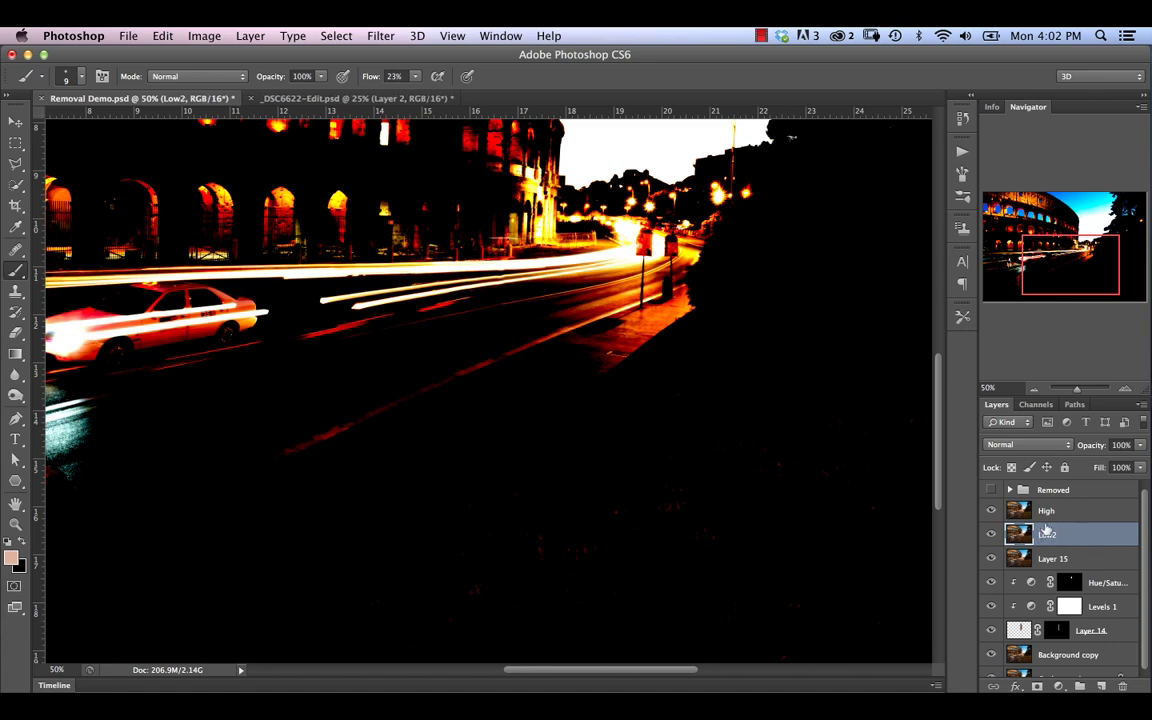
Step: Run Apply Image on High with inverted Low2 as the source, using Add blending, scale 2 and offset 0
left_click(1060, 512)
left_click(204, 35)
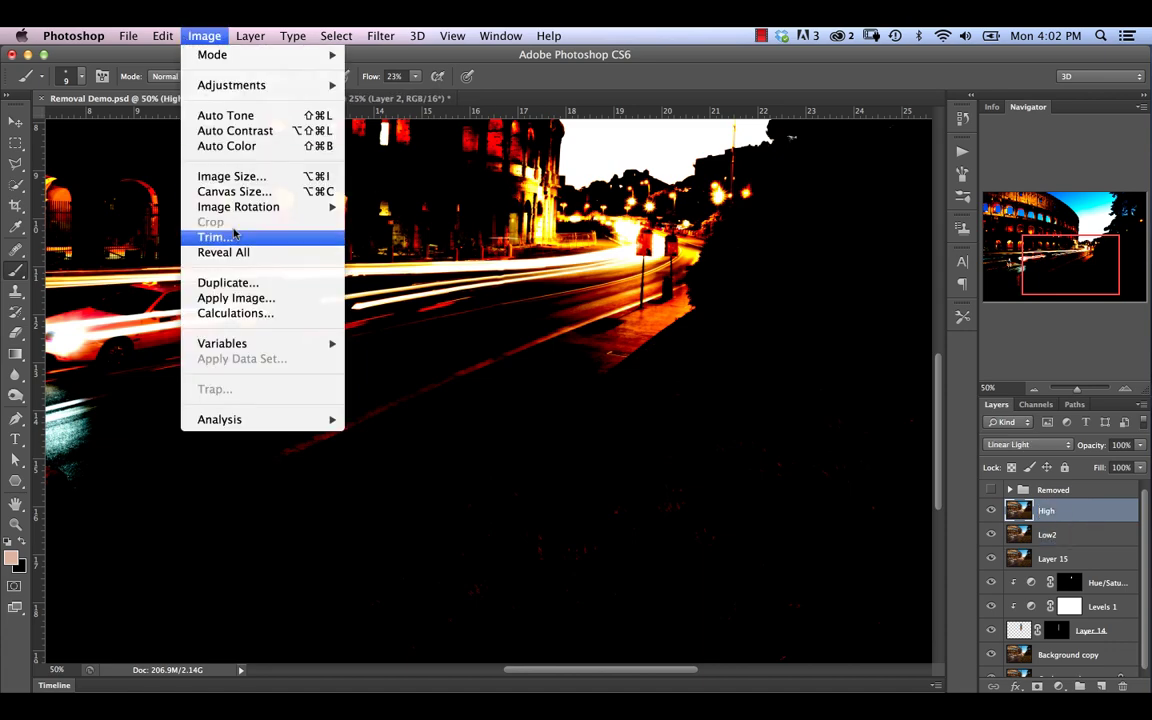
left_click(247, 299)
left_click(237, 449)
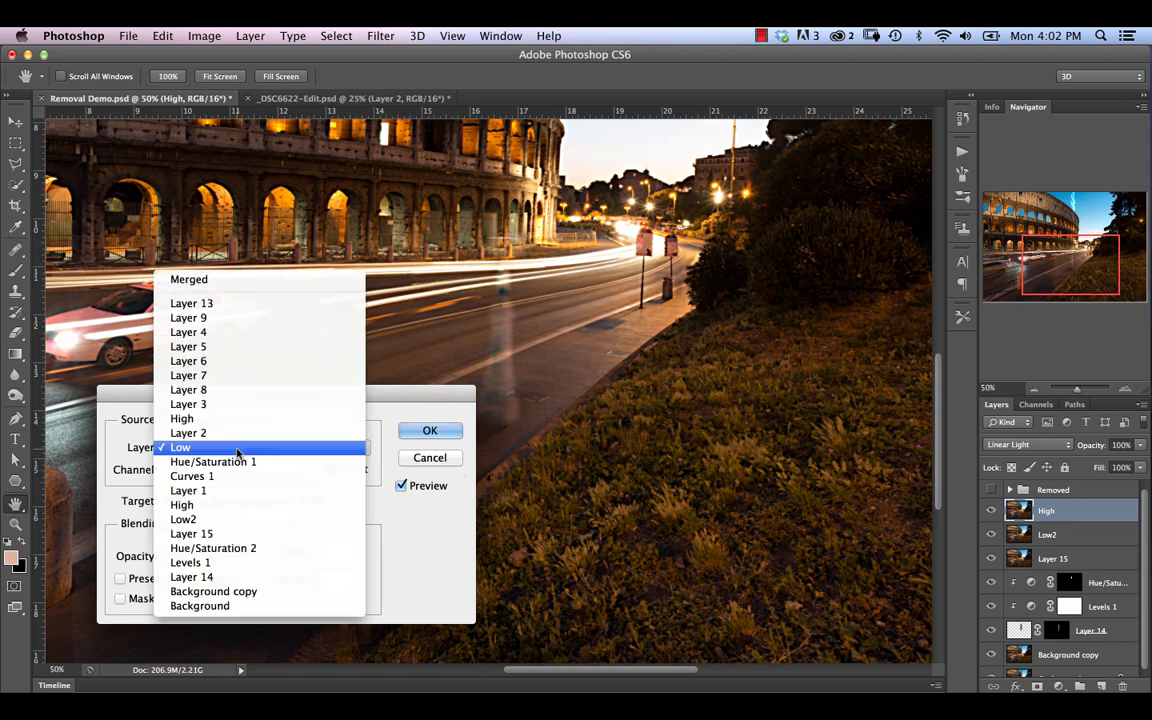
left_click(230, 517)
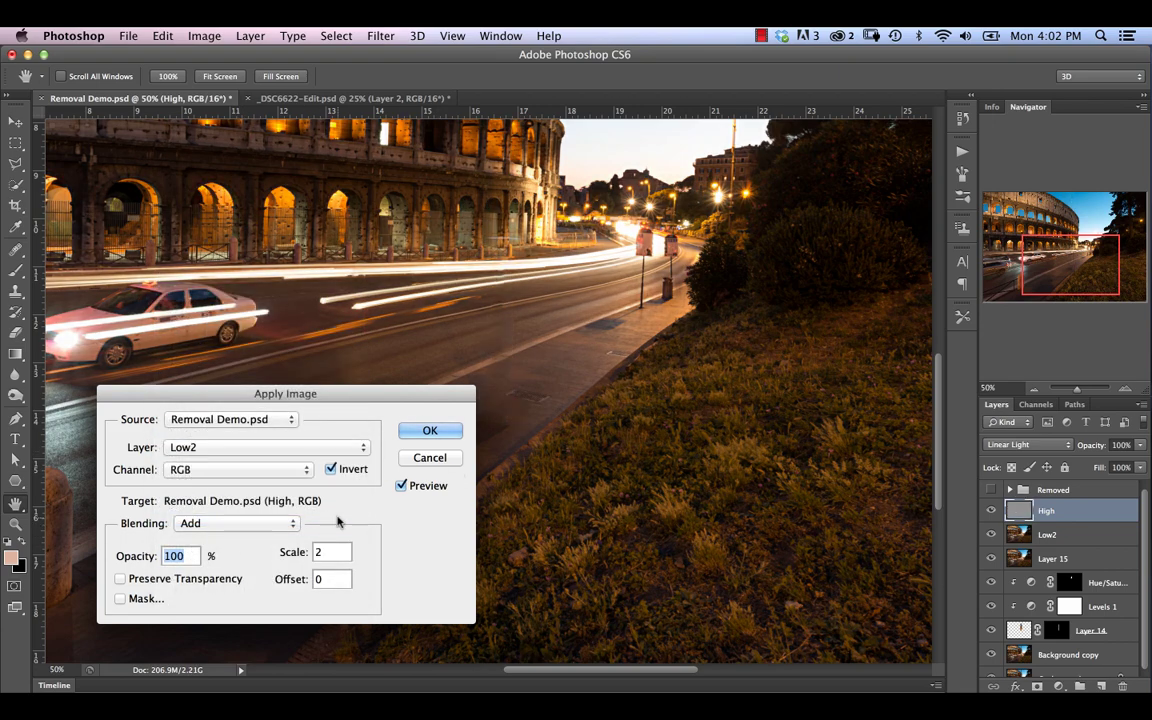
left_click(430, 431)
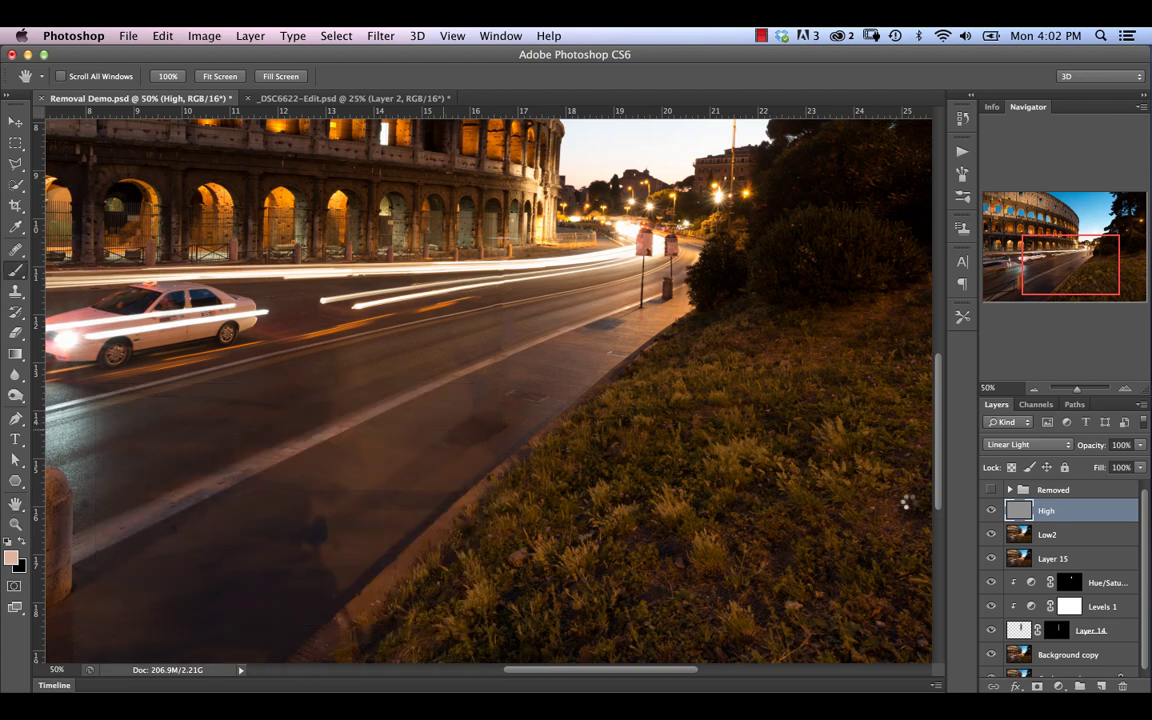
key("b")
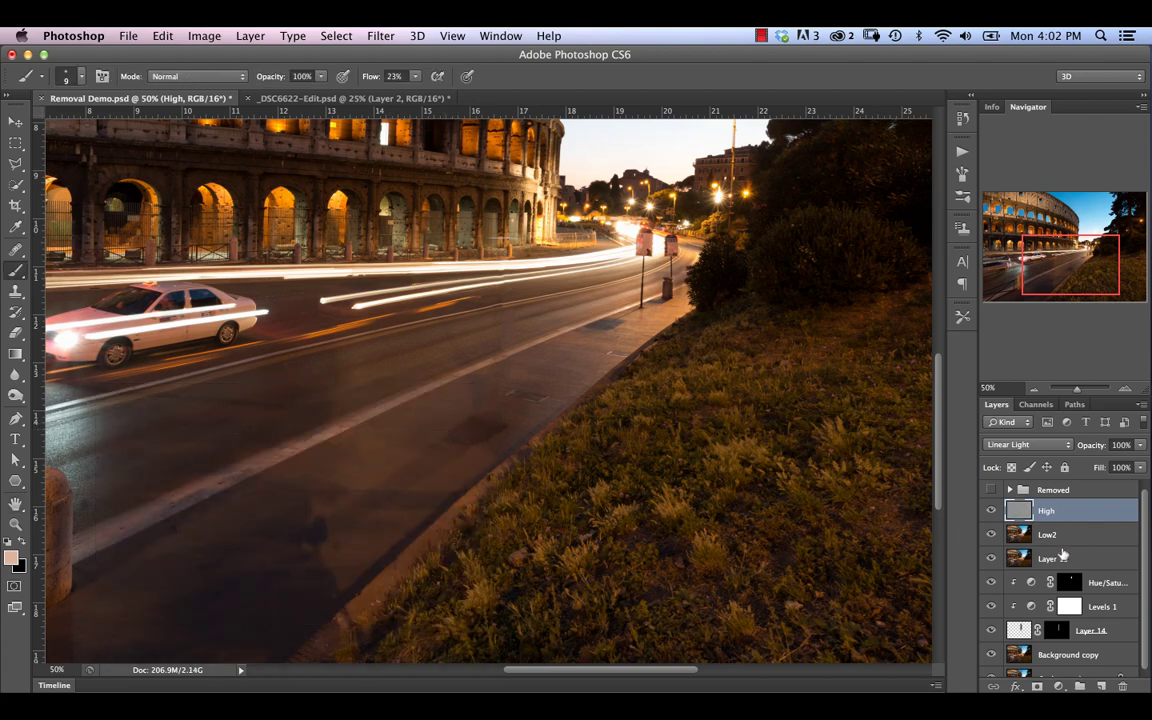
Step: Group the High and Low2 layers and name the group Freq
left_click(1088, 536, "shift")
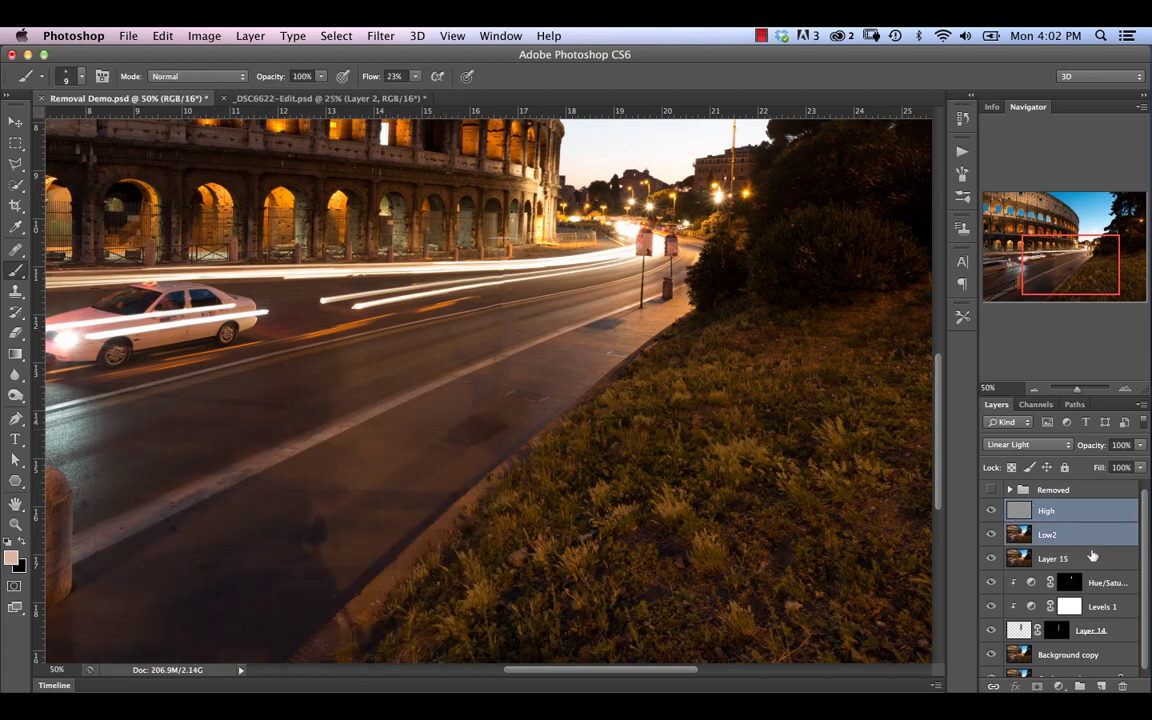
key("super+g")
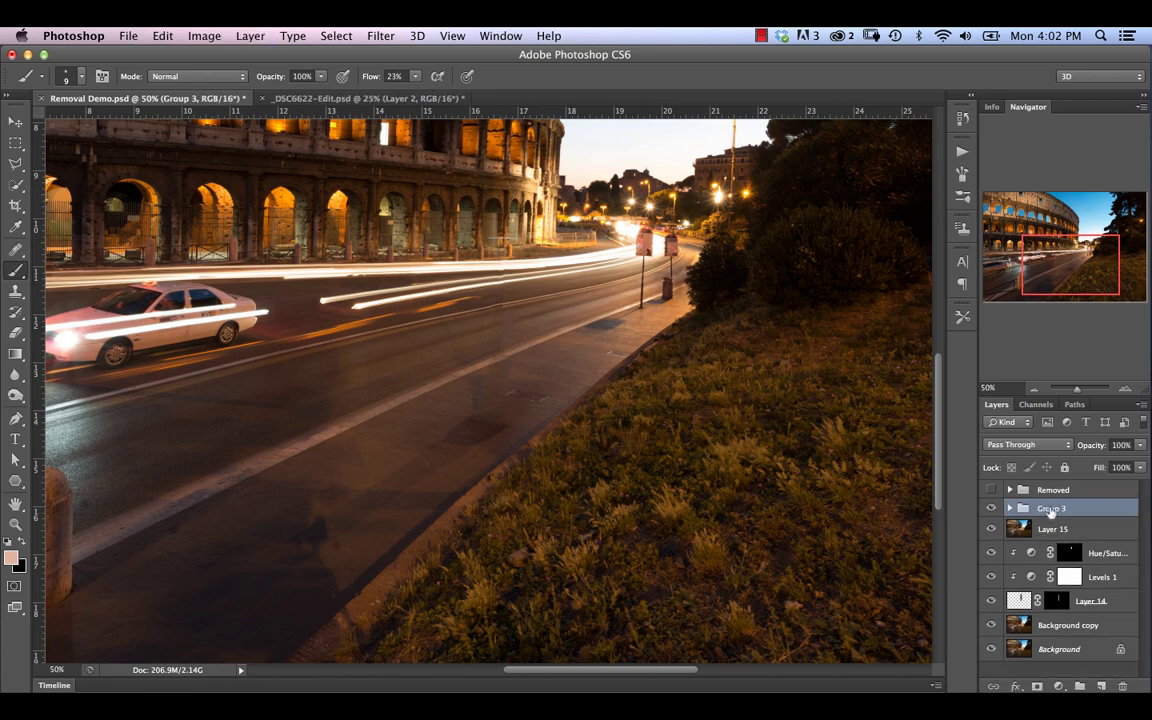
key("Return")
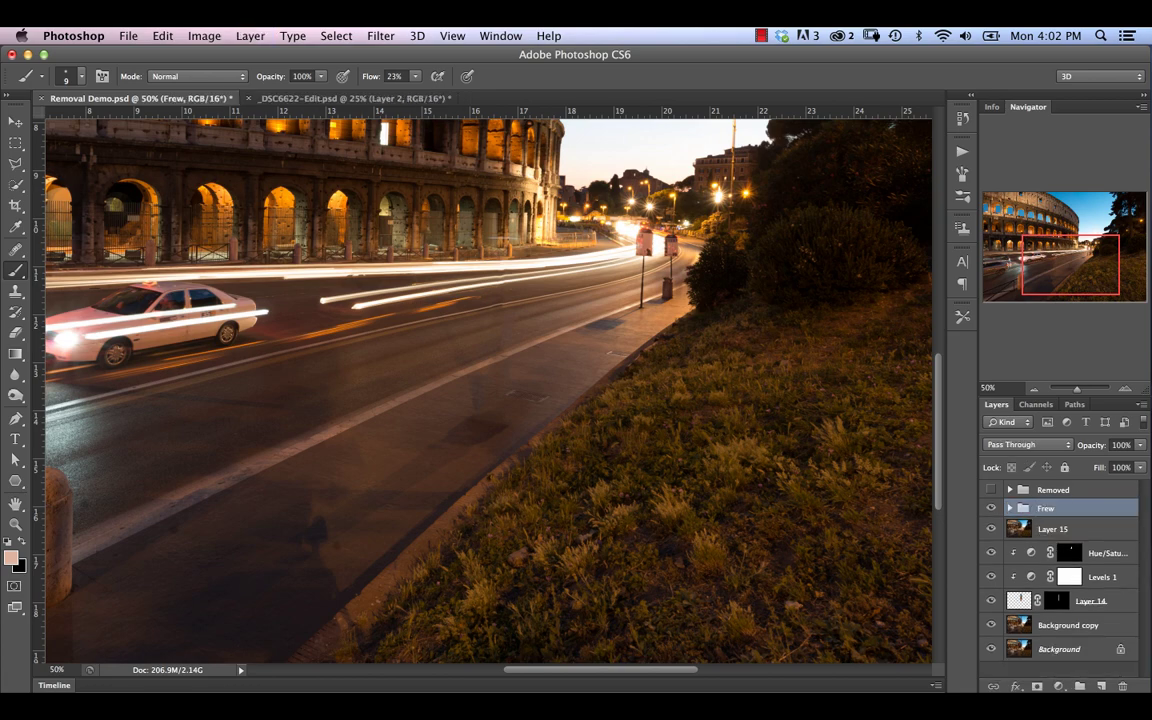
double_click(1050, 508)
type("Freq")
key("Return")
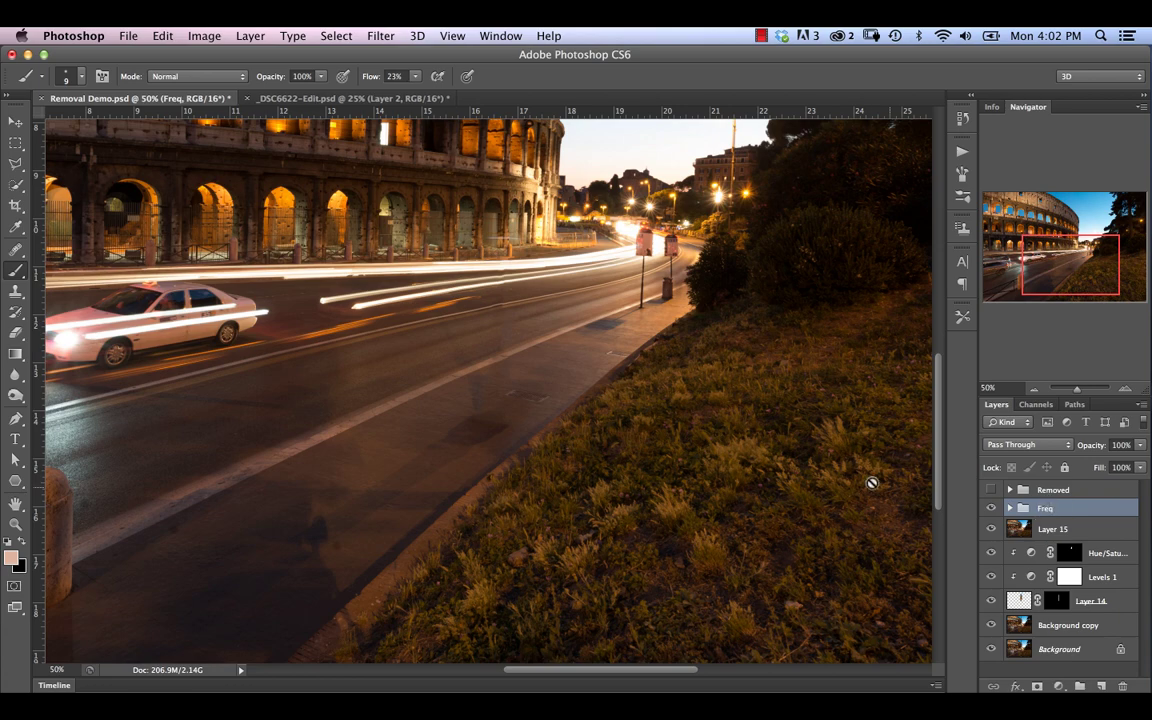
Step: Add an empty layer above Low2 inside the Freq group and set the brush flow to 5%
left_click(1009, 508)
left_click(1091, 553)
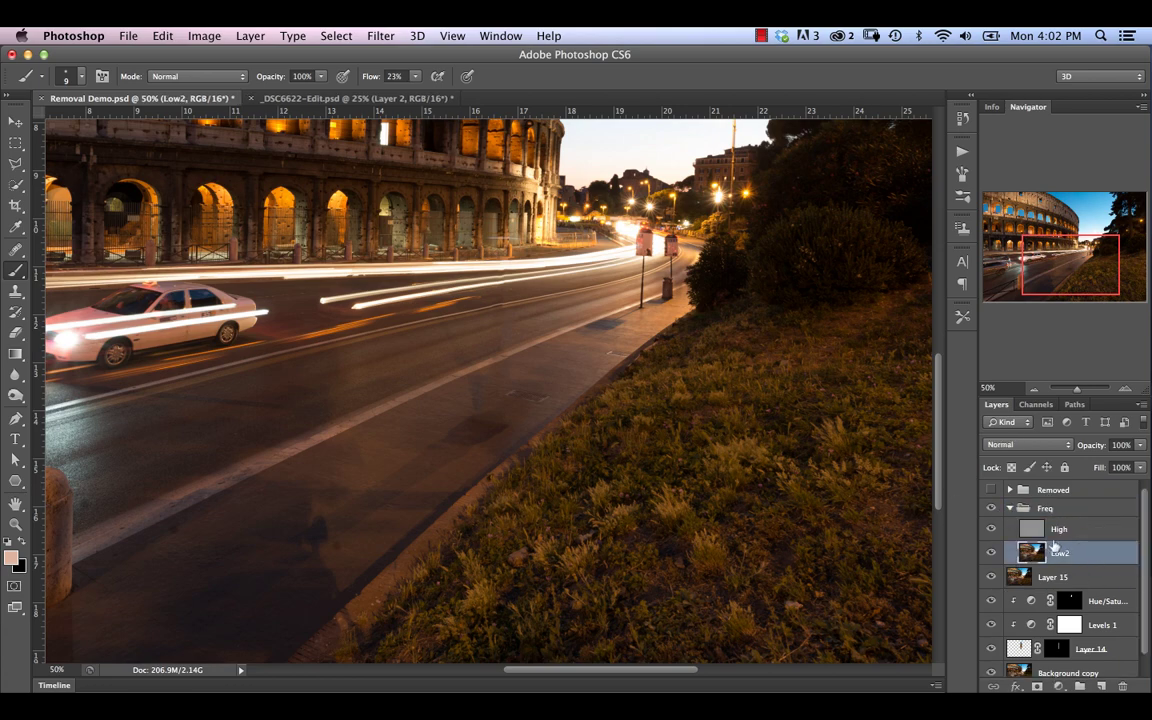
left_click(1104, 687)
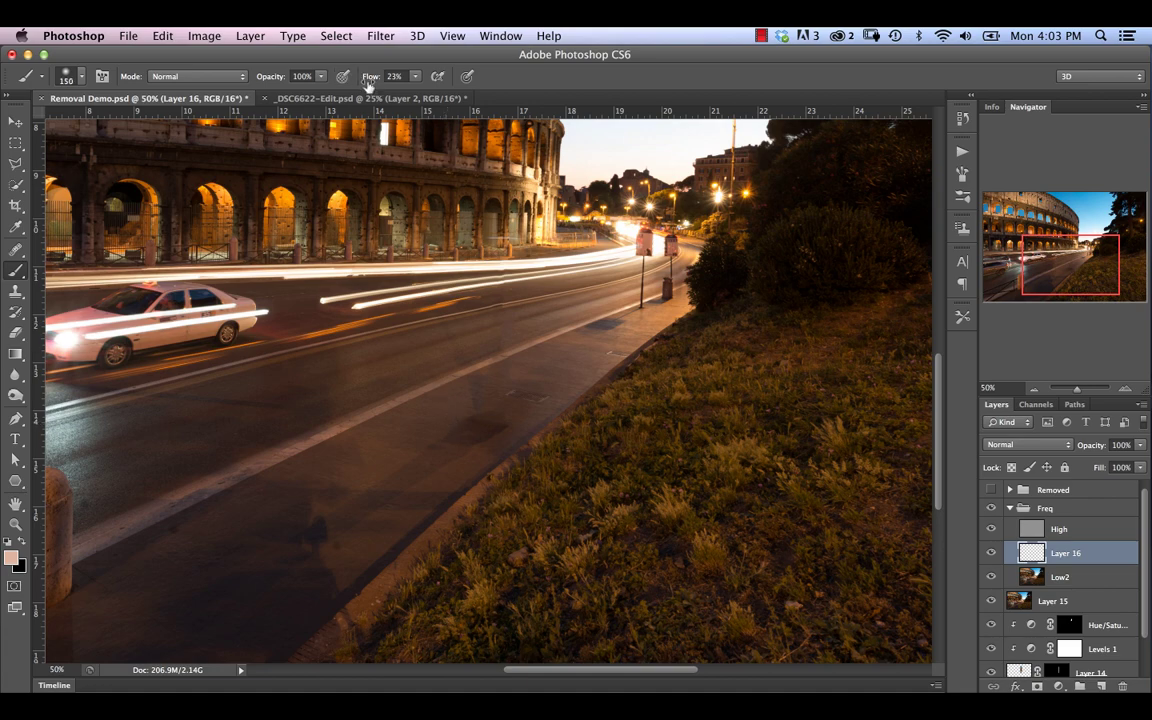
left_click_drag(368, 84, 364, 81)
key("Return")
Step: Paint sampled pavement color over the dark shadow on the sidewalk, reducing the brush to 80 px
key("super+equal")
key("super+equal")
key("super+equal")
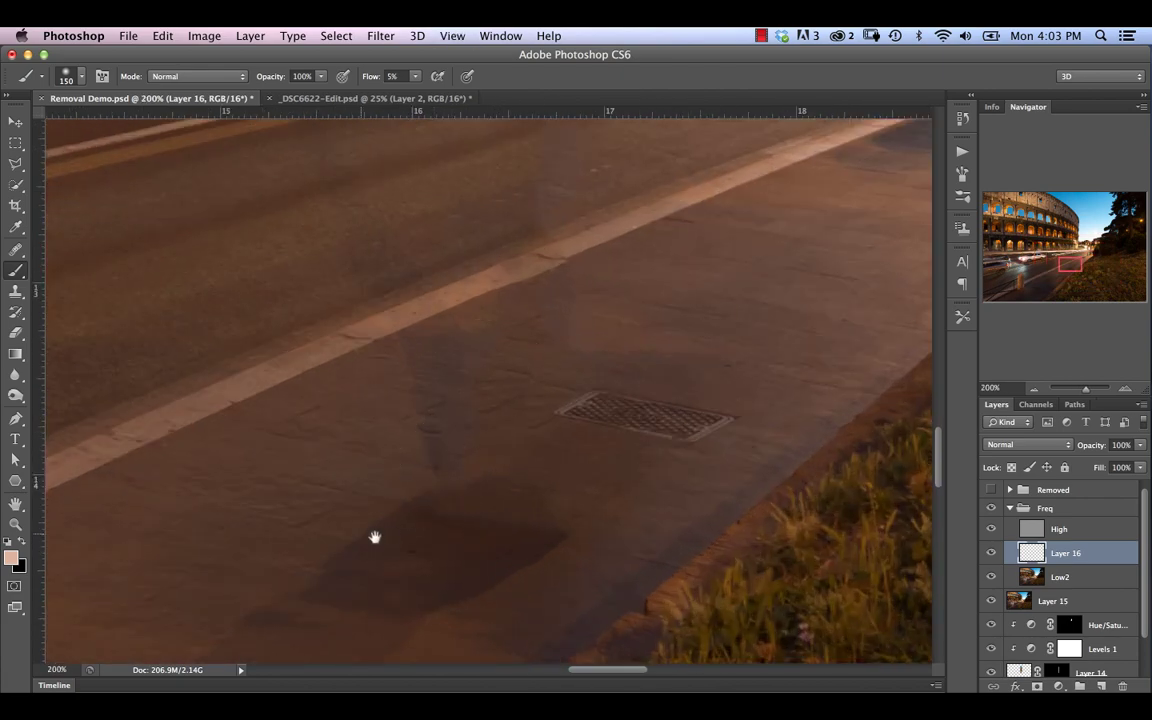
mouse_move(375, 535)
left_mouse_down()
mouse_move(509, 337)
mouse_move(432, 424)
mouse_move(442, 397)
mouse_move(401, 437)
left_mouse_up()
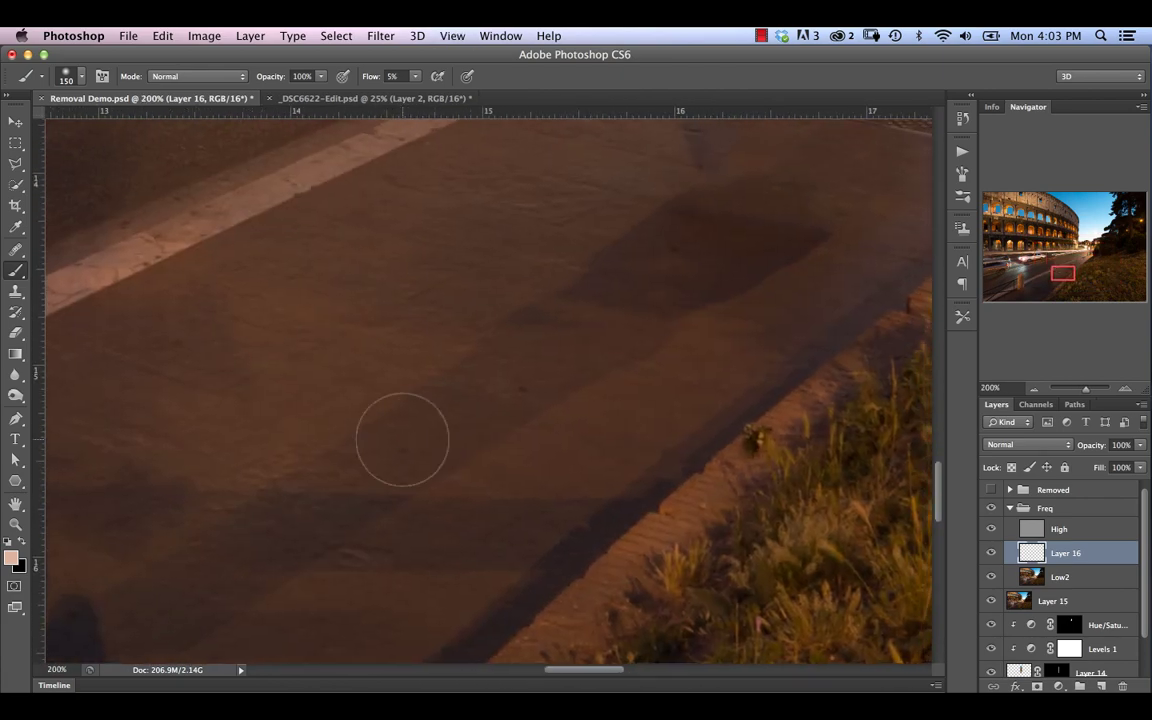
key("bracketleft")
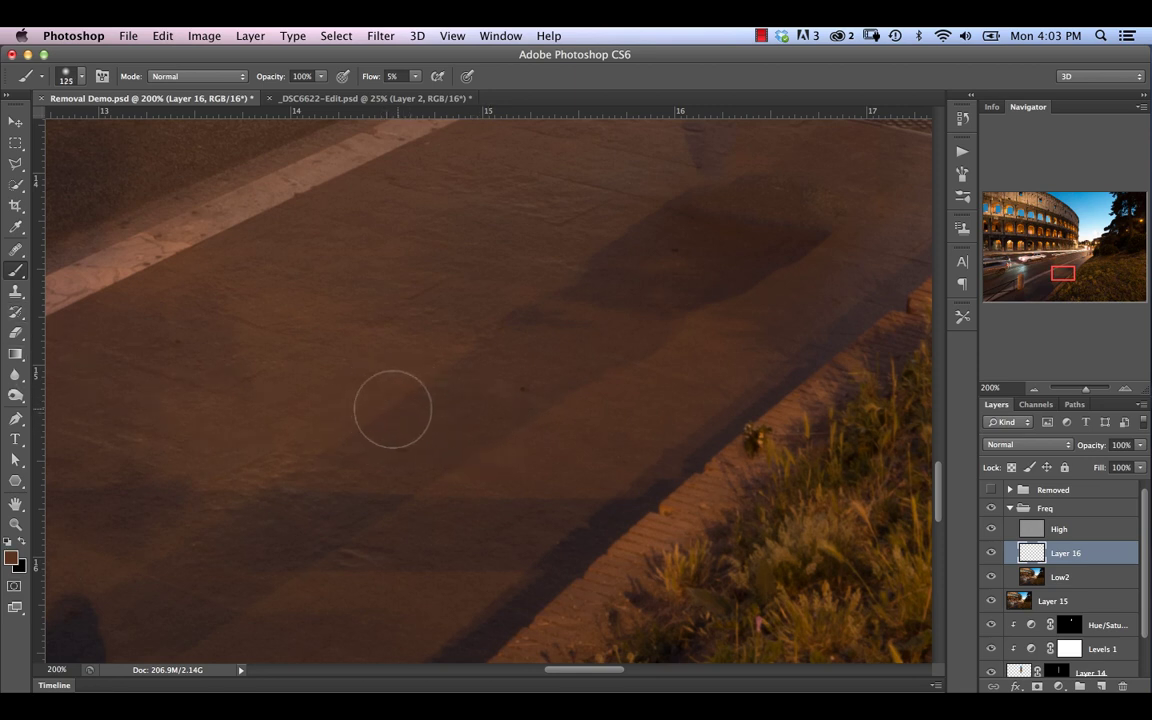
left_click(375, 400, "alt")
key("bracketleft")
key("bracketleft")
key("bracketleft")
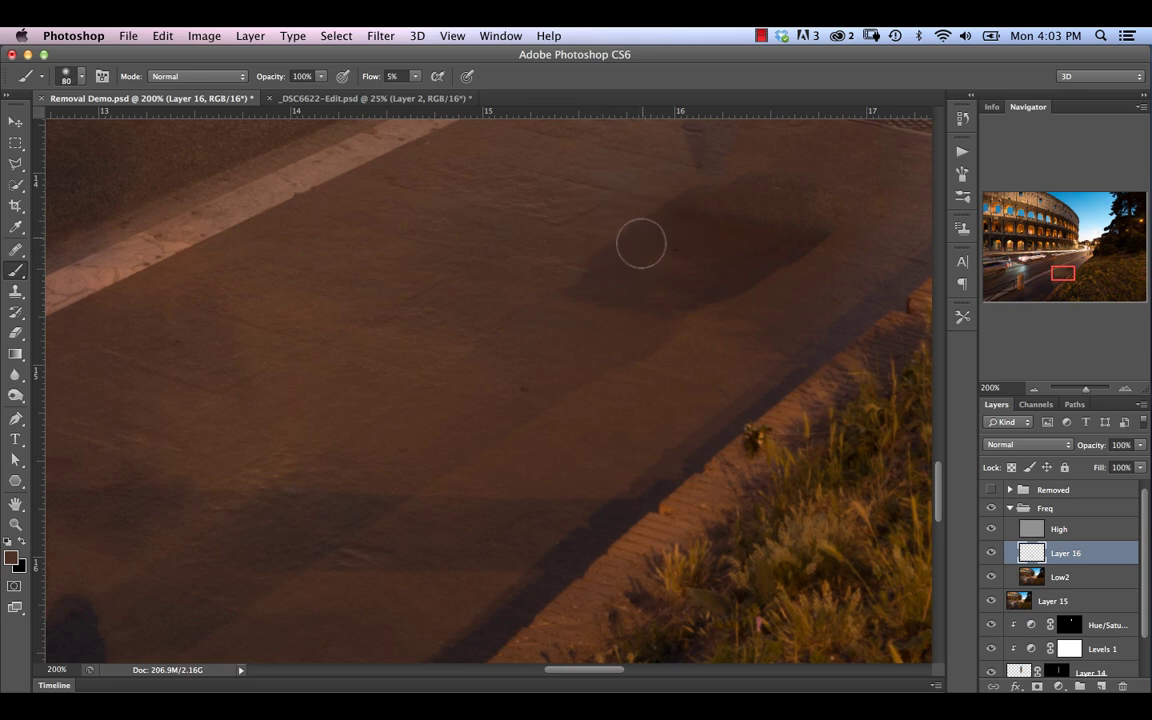
mouse_move(625, 212)
left_mouse_down()
mouse_move(664, 224)
mouse_move(629, 217)
mouse_move(609, 244)
mouse_move(648, 231)
mouse_move(620, 231)
mouse_move(607, 264)
mouse_move(662, 235)
mouse_move(661, 214)
mouse_move(631, 222)
mouse_move(615, 254)
mouse_move(661, 210)
mouse_move(621, 244)
mouse_move(654, 204)
mouse_move(635, 221)
mouse_move(663, 257)
left_mouse_up()
mouse_move(620, 216)
left_mouse_down()
mouse_move(576, 267)
mouse_move(625, 274)
mouse_move(588, 259)
mouse_move(618, 257)
mouse_move(728, 268)
mouse_move(698, 311)
left_mouse_up()
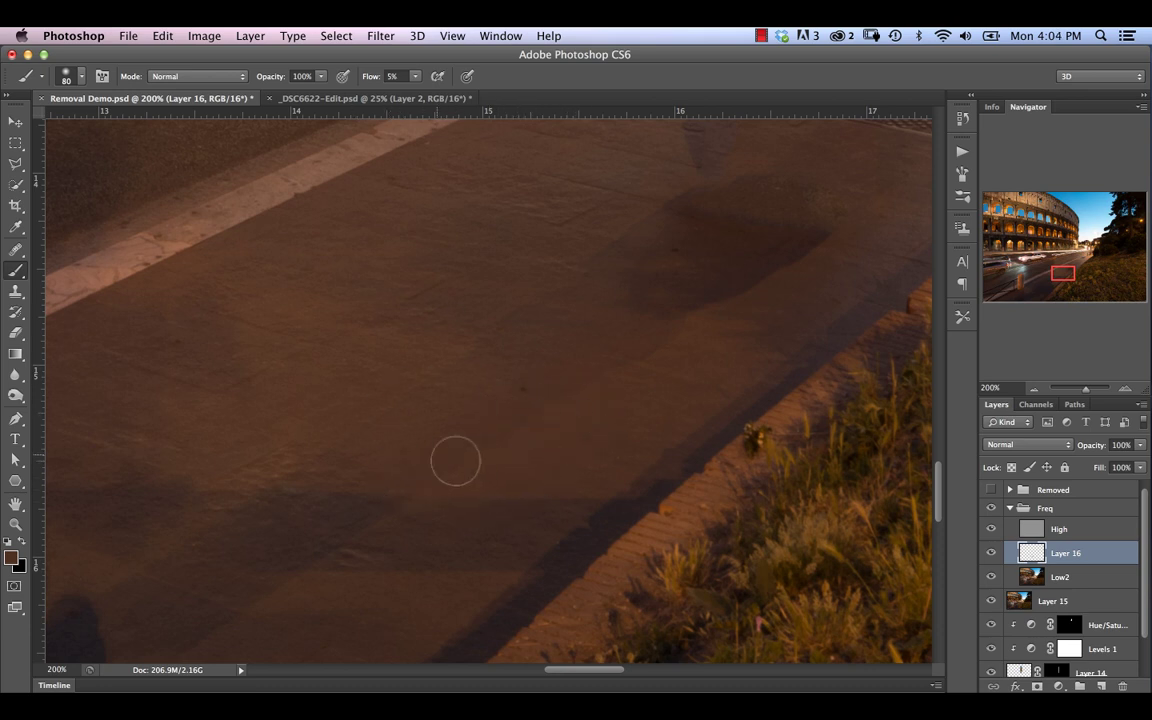
Step: Blend the remaining shadow patches on the lower sidewalk with colors sampled from the surrounding pavement
left_click(437, 346, "alt")
left_click(648, 280)
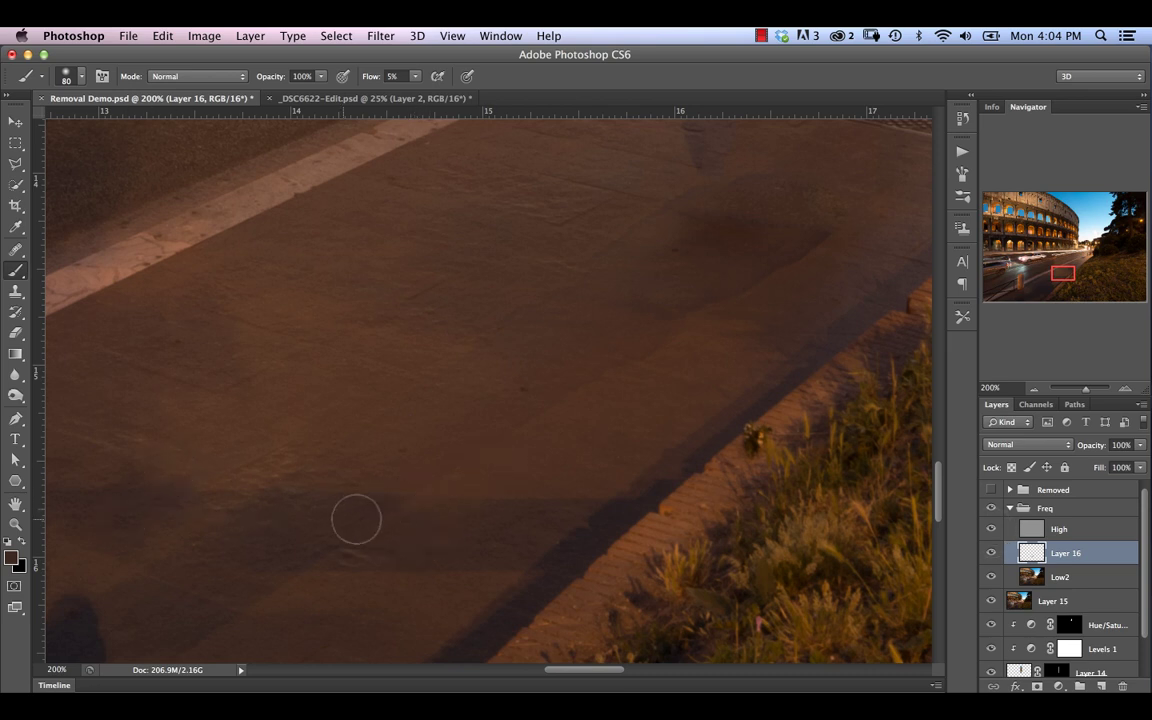
left_click(419, 541, "alt")
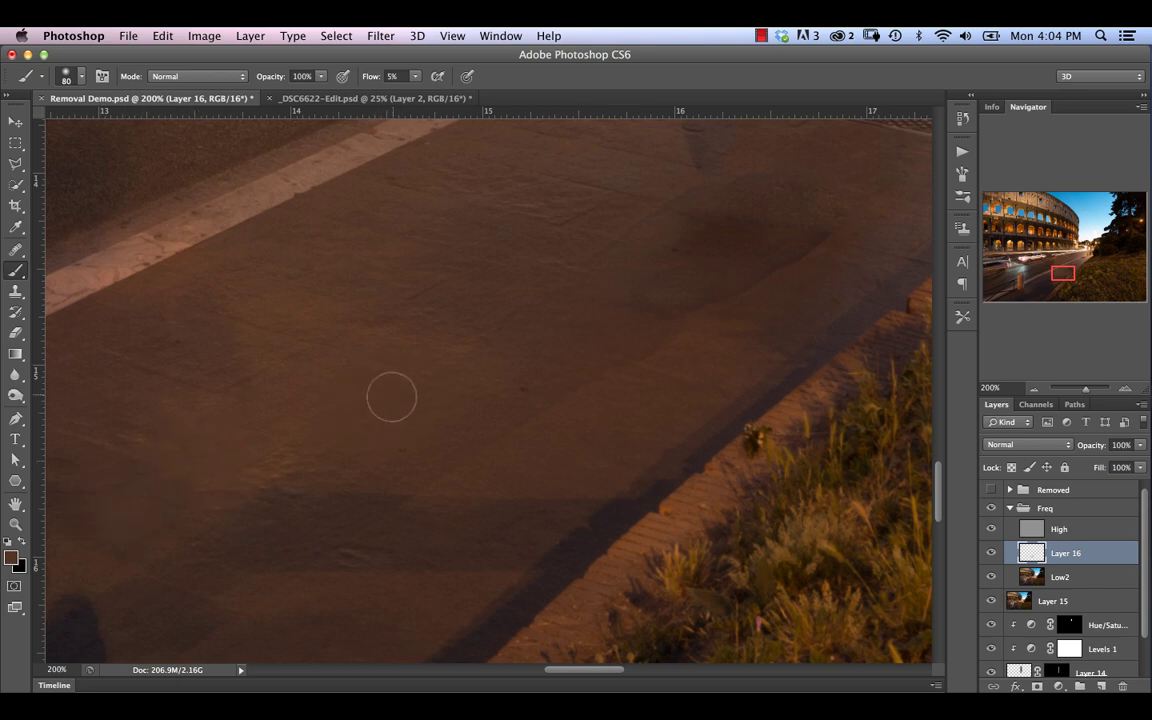
left_click(496, 300, "alt")
left_click(520, 280, "alt")
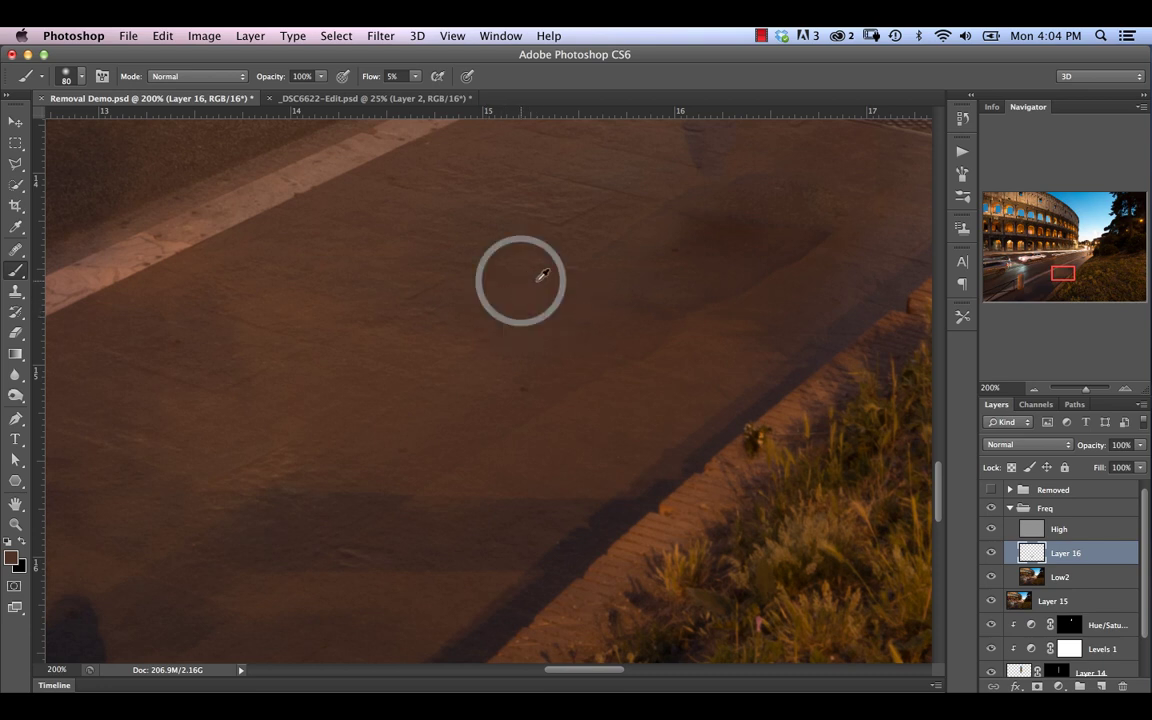
left_click(622, 214, "alt")
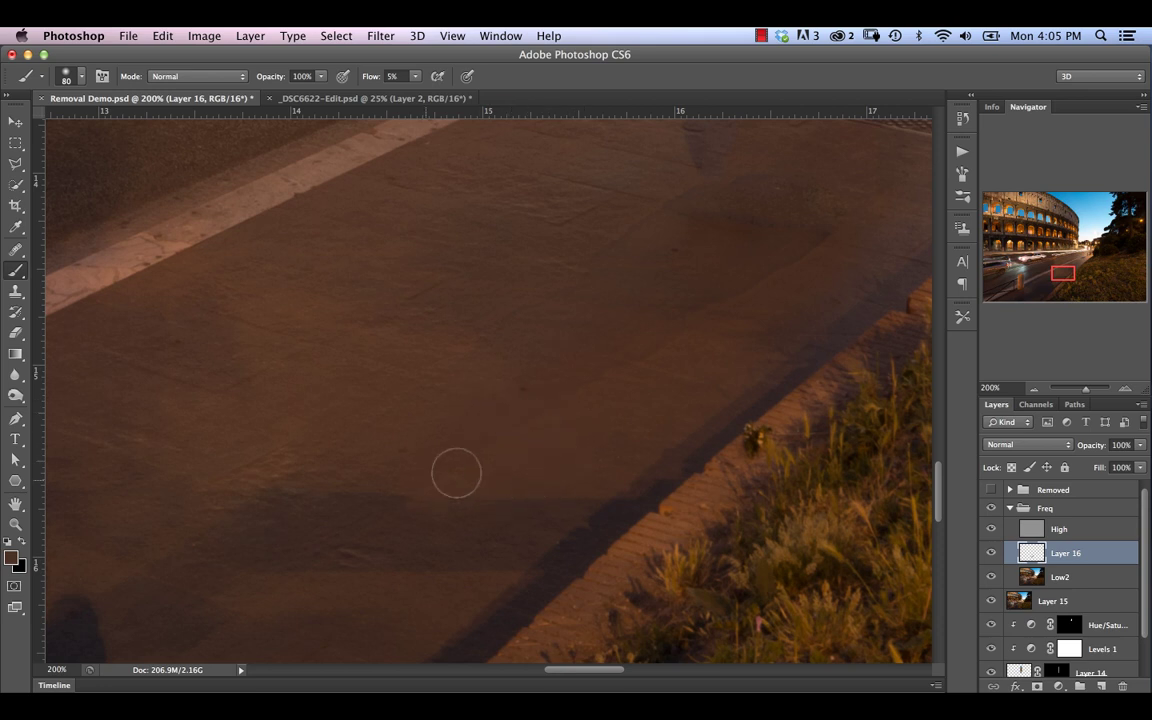
left_click(324, 427, "alt")
left_click(352, 393, "alt")
Step: Paint sampled pavement tones over the bluish streak on the sidewalk between the curb line and the drain cover
left_click_drag(537, 226, 524, 412)
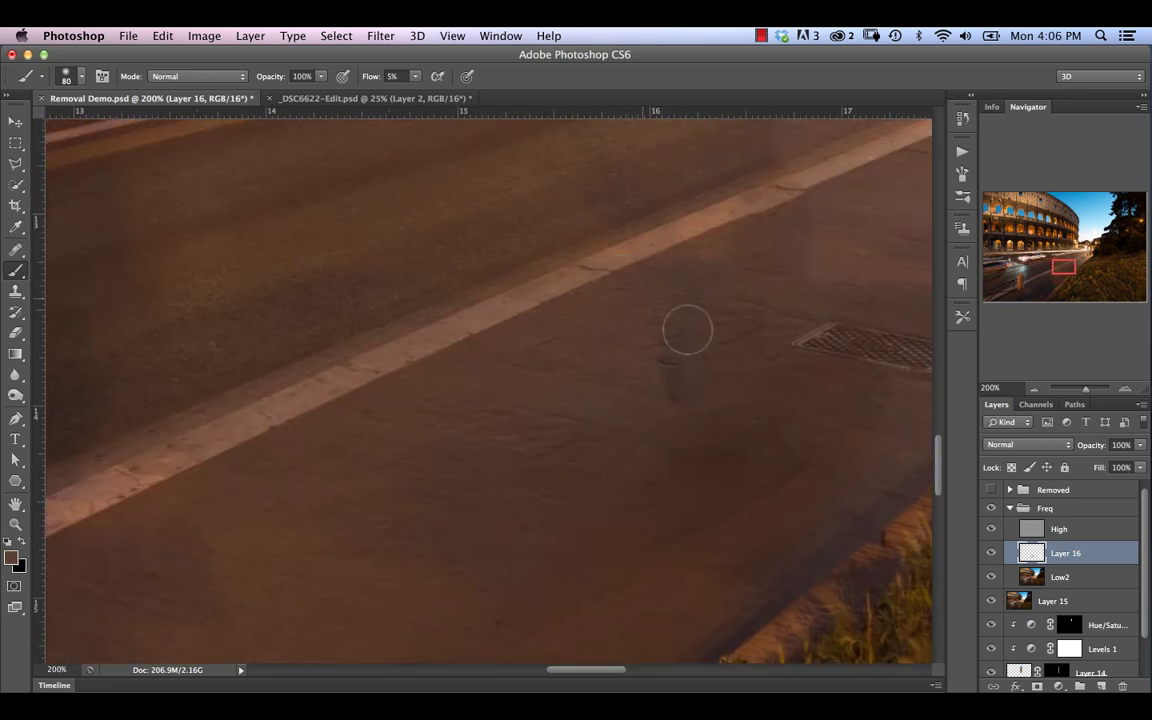
left_click(622, 345, "alt")
left_click_drag(640, 350, 668, 378)
left_click(712, 275)
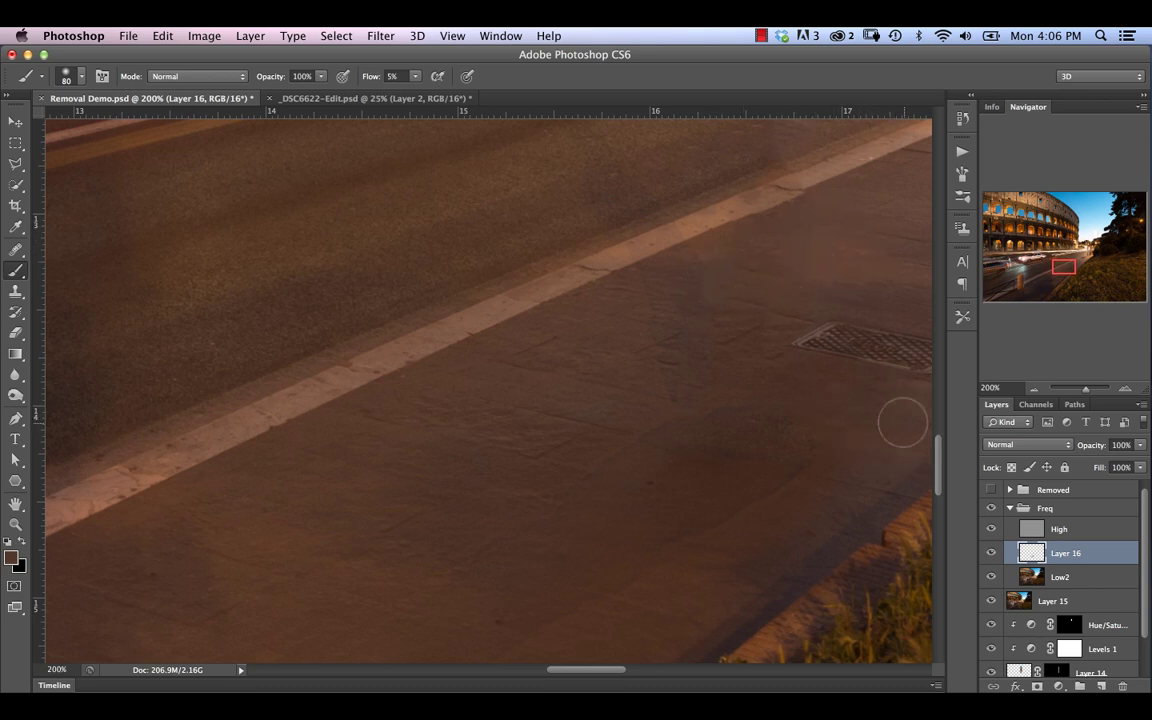
left_click(628, 356, "alt")
left_click(636, 291, "alt")
left_click(693, 304, "alt")
left_click(662, 256, "alt")
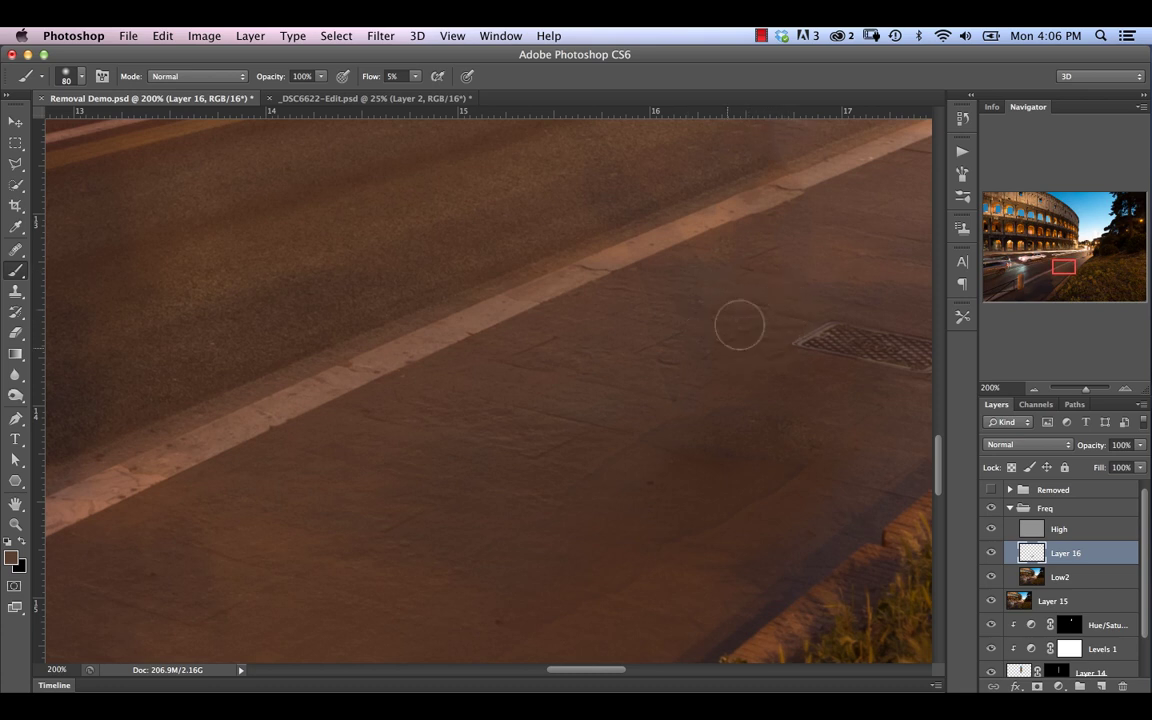
left_click(742, 237, "alt")
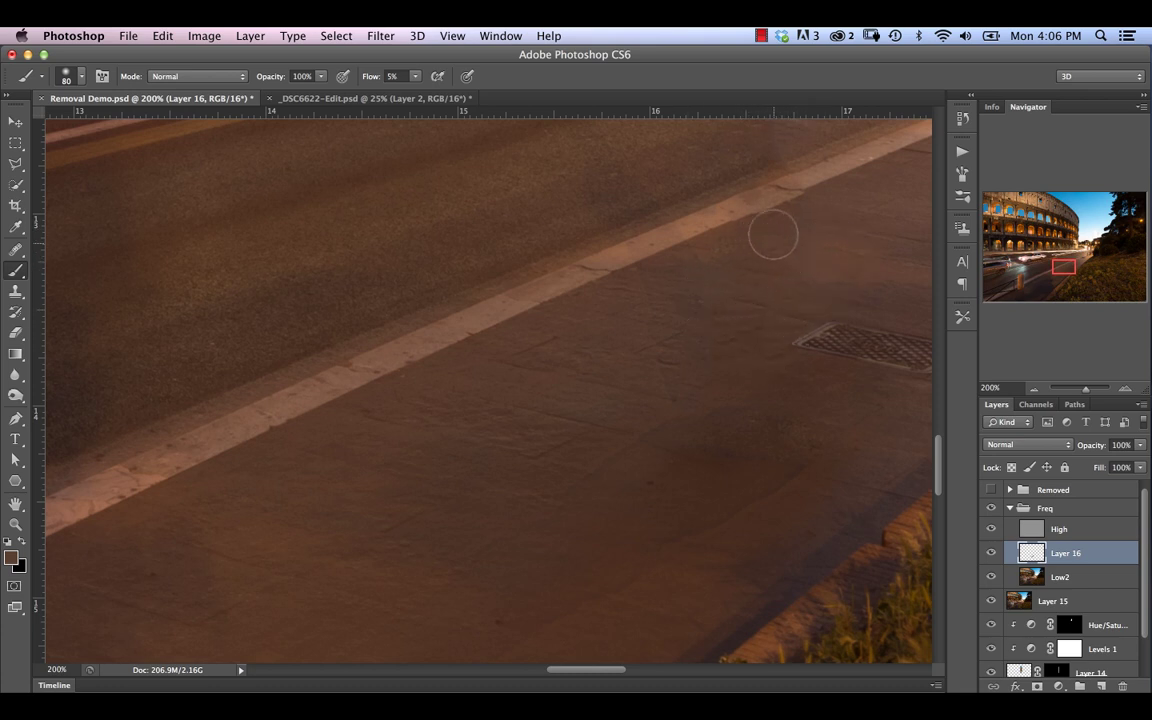
Step: Reduce the brush to 35 px and blend the discoloration around the curb line and adjacent asphalt with sampled colors
key("bracketleft")
key("bracketleft")
key("bracketleft")
left_click(692, 222, "alt")
left_click(613, 262, "alt")
left_click(690, 225, "alt")
left_click(588, 231, "alt")
left_click(588, 160, "alt")
left_click(514, 193, "alt")
left_click(570, 205, "alt")
left_click(666, 174, "alt")
Step: Even out the purplish patch on the asphalt above the curb line using nearby road tones
scroll(550, 162, "up", 5)
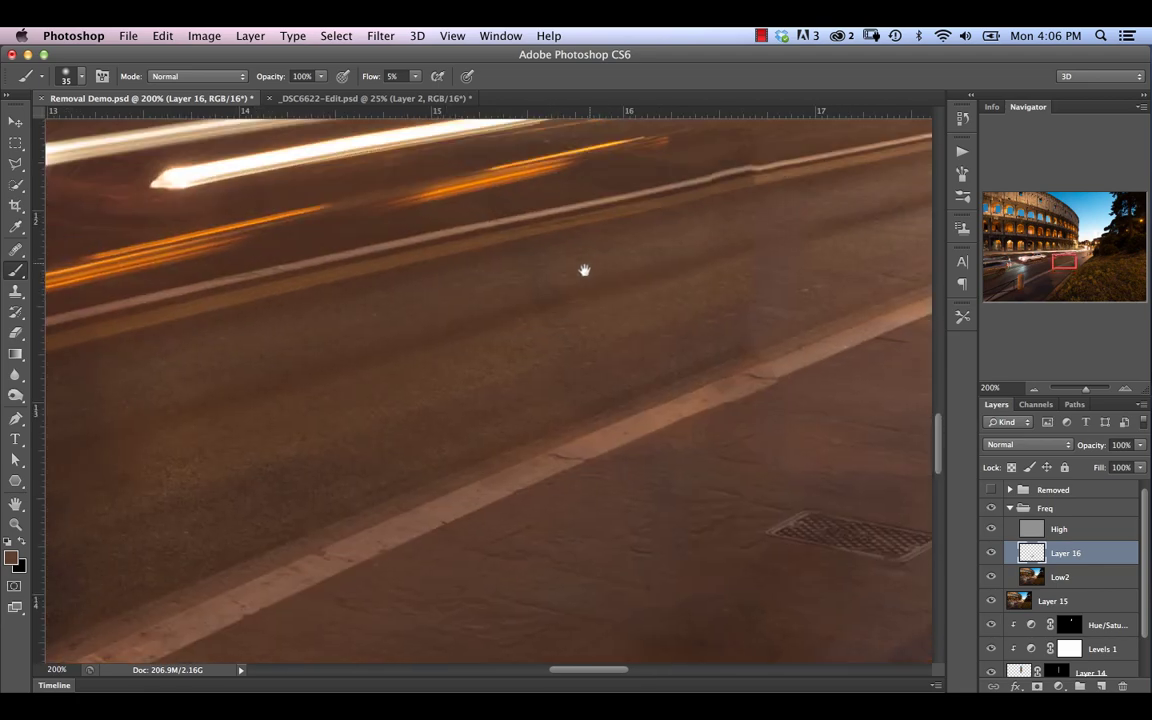
left_click(550, 275, "alt")
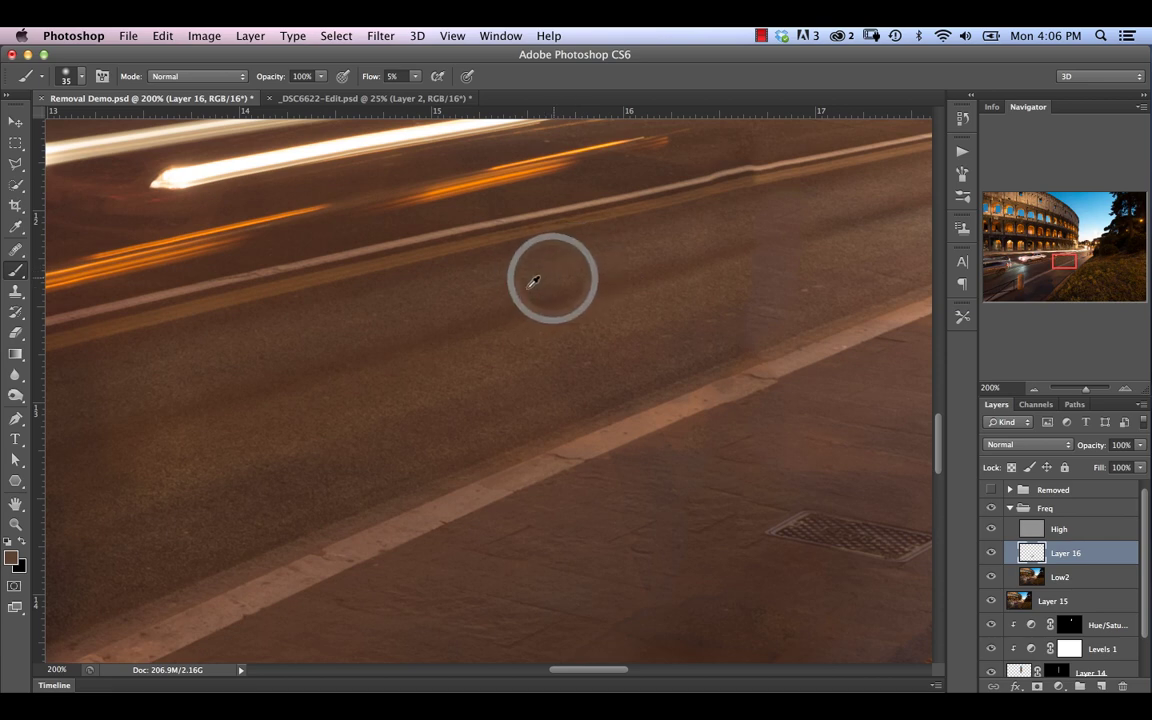
scroll(517, 264, "down", 2)
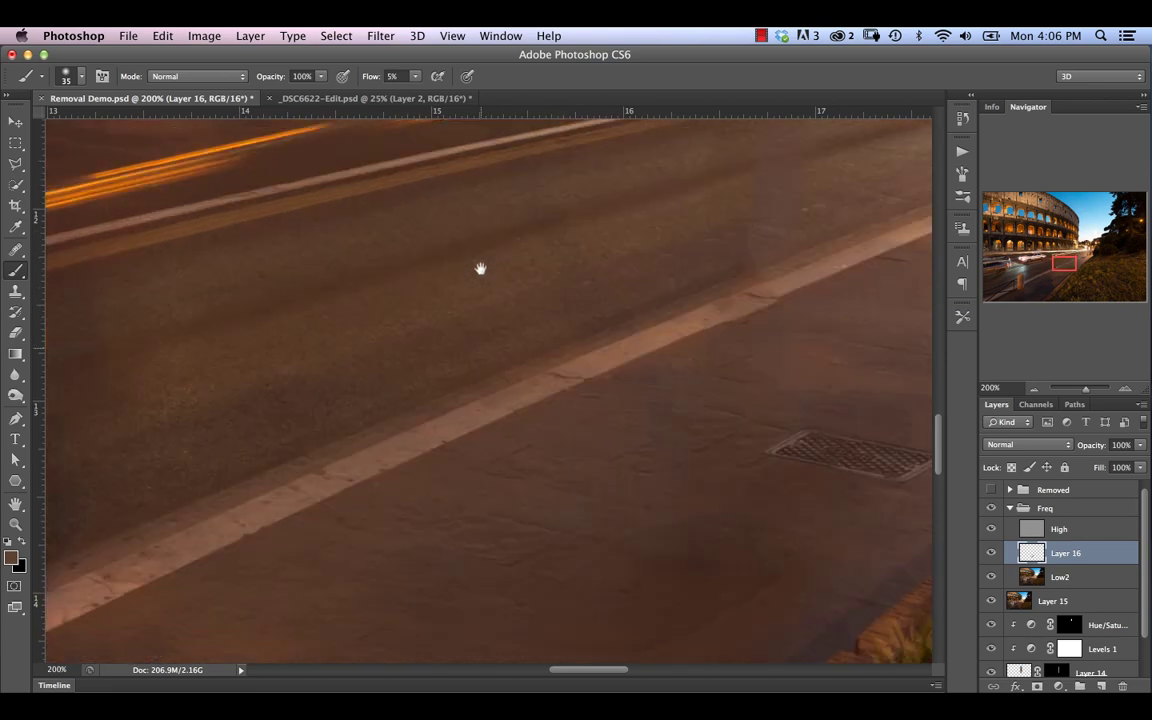
scroll(481, 267, "up", 4)
scroll(494, 432, "up", 1)
scroll(486, 368, "down", 3)
scroll(479, 328, "down", 1)
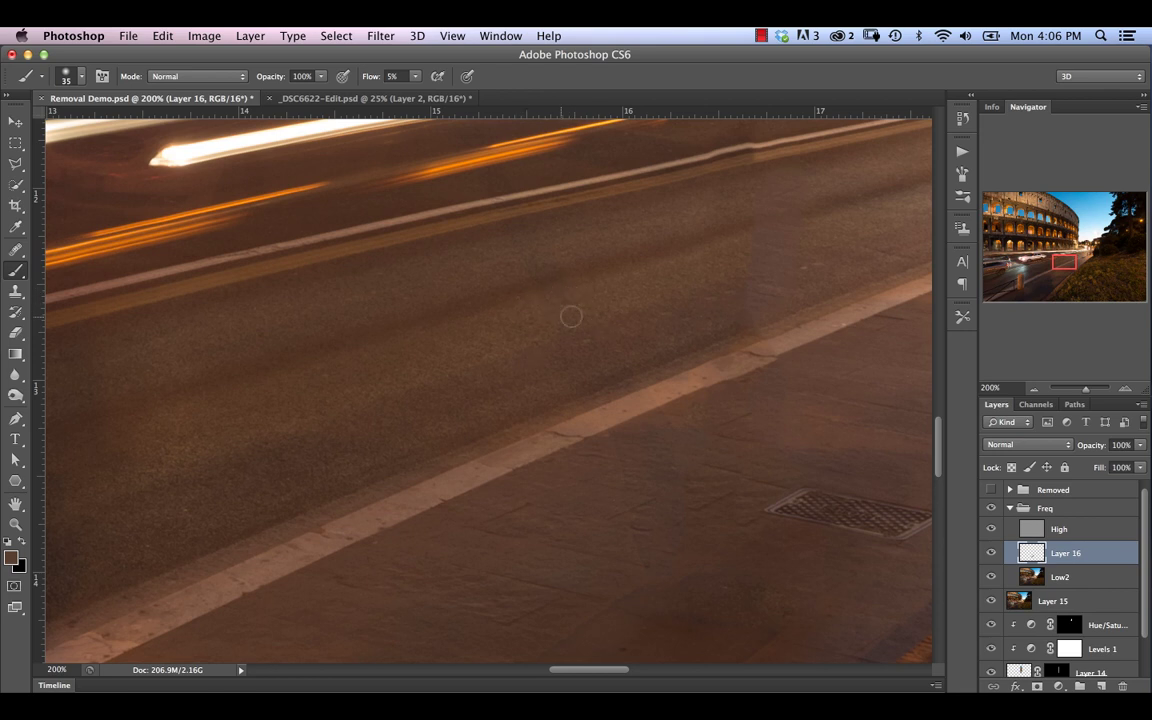
left_click(532, 311, "alt")
left_click(615, 318, "alt")
left_click(524, 380, "alt")
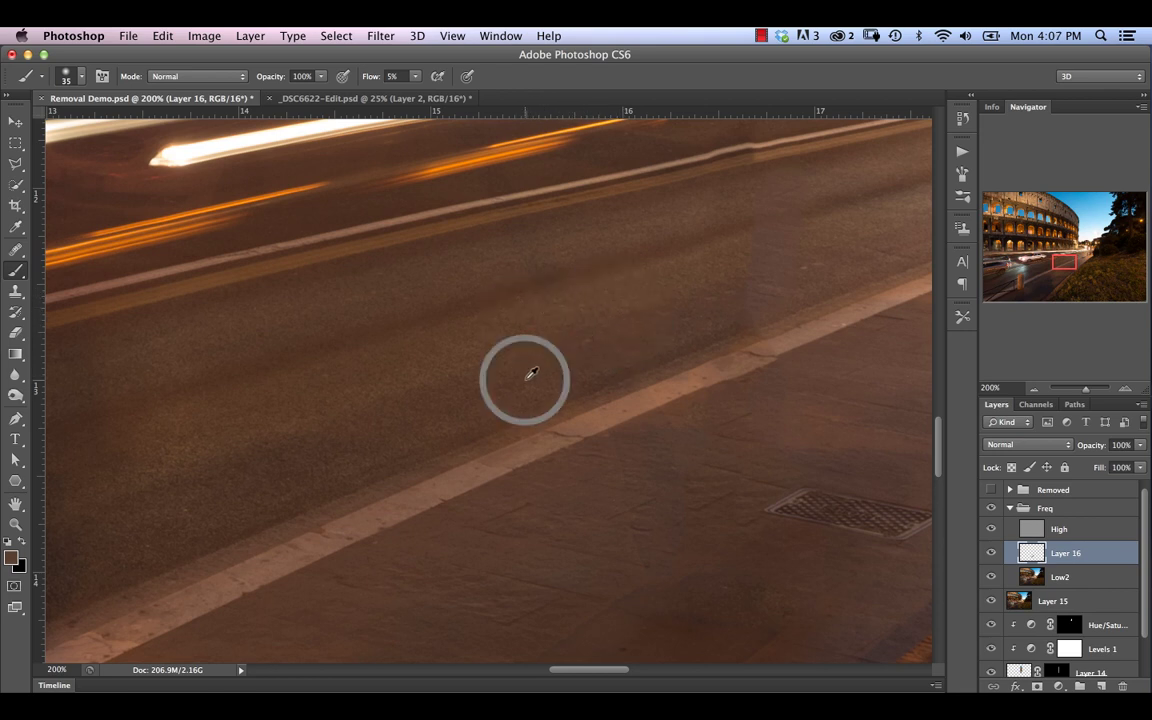
left_click(630, 334, "alt")
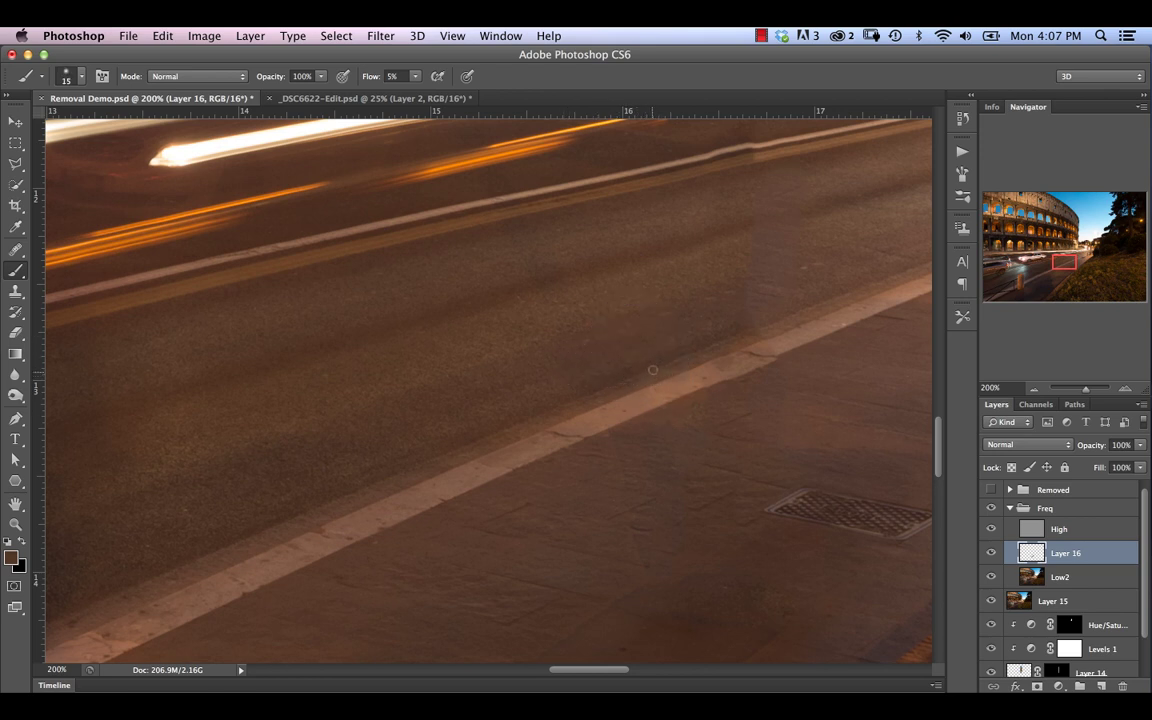
Step: Blend the vertical discolored band across the road above the drain cover, using a brush of up to 50 px
left_click(652, 355, "alt")
mouse_move(523, 250)
left_mouse_down()
mouse_move(543, 225)
mouse_move(508, 227)
left_mouse_up()
left_click(467, 165, "alt")
left_click_drag(832, 229, 764, 303)
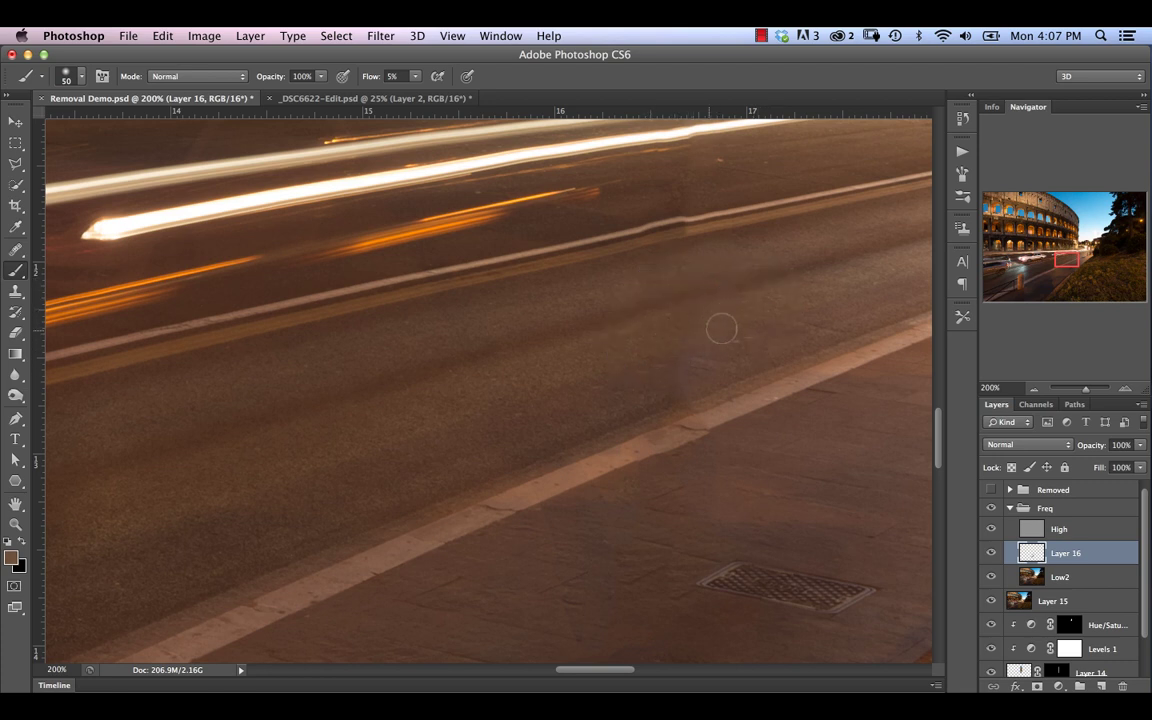
left_click(648, 391)
left_click(684, 300)
left_click(676, 160)
Step: Touch up the dark patch on the sidewalk beside the drain cover with sampled pavement colors
scroll(470, 420, "down", 5)
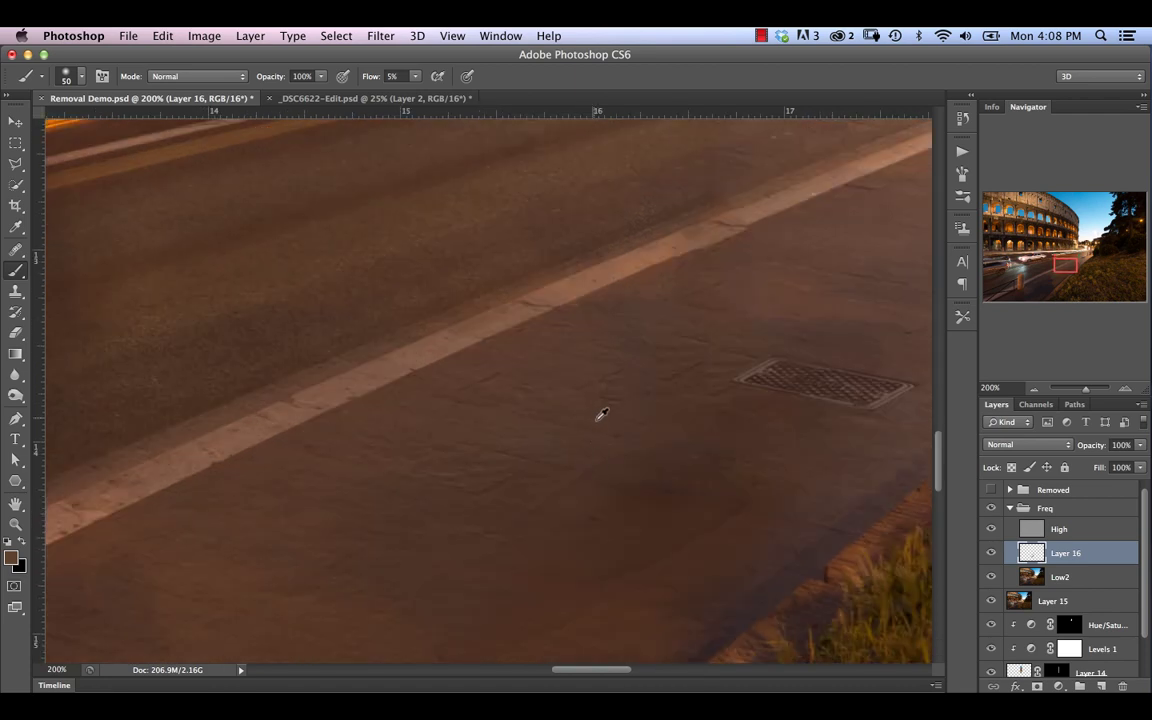
left_click(591, 409)
left_click(600, 402, "alt")
left_click(597, 452, "alt")
Step: Reduce the brush to 20 px and paint sampled colors over the leftover discoloration around the road's lane lines
left_click_drag(635, 309, 535, 463)
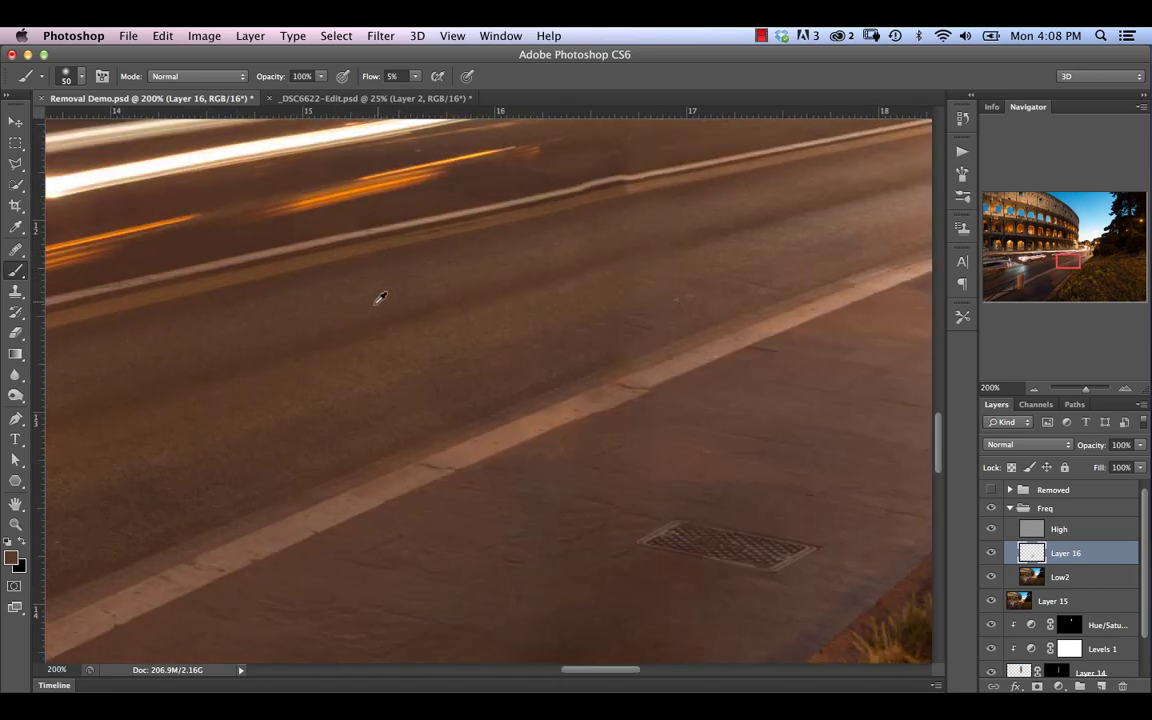
left_click(331, 295, "alt")
key("bracketleft")
key("bracketleft")
key("bracketleft")
key("bracketleft")
key("bracketleft")
key("bracketleft")
left_click(366, 264, "alt")
left_click(370, 287, "alt")
left_click(305, 203, "alt")
key("super+z")
left_click(352, 226, "alt")
left_click(307, 195, "alt")
left_click(514, 152, "alt")
left_click(638, 183, "alt")
Step: Compare the image before and after the color painting by toggling the visibility of the paint layer
key("super+minus")
key("super+minus")
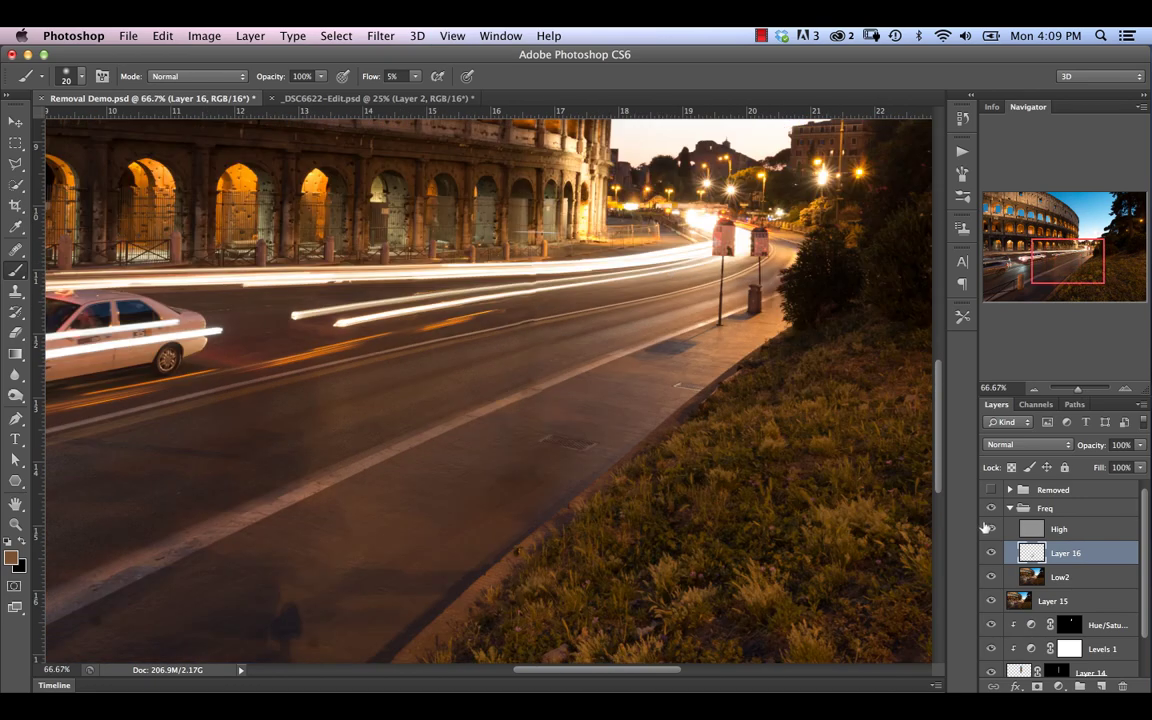
left_click(991, 554)
left_click(990, 555)
left_click(990, 555)
left_click(990, 555)
left_click(991, 554)
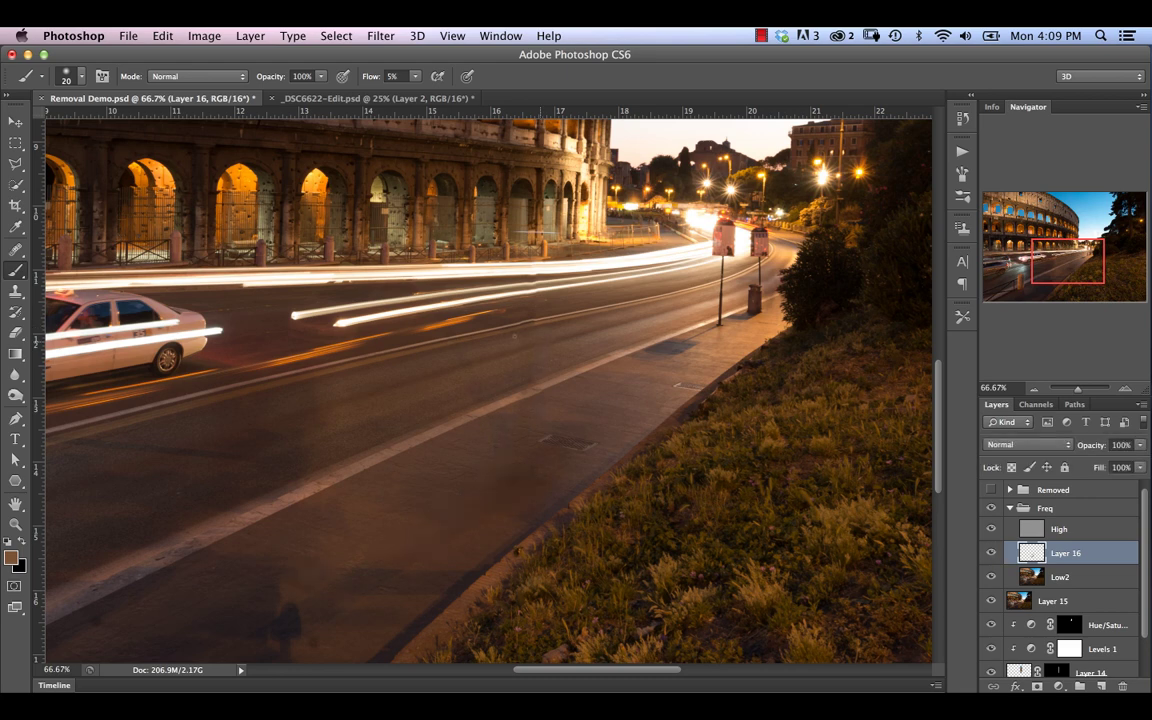
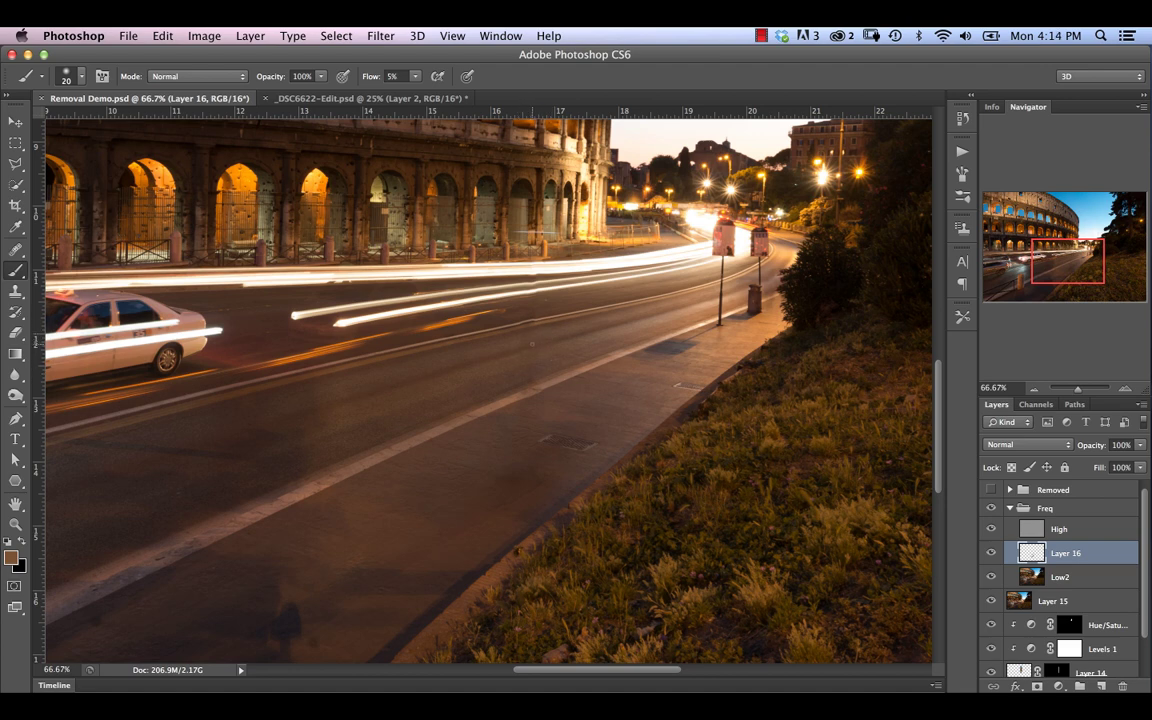
Step: Stamp all visible layers into a new merged layer above the Freq group, and delete the Freq group
left_click(1011, 510)
left_click(1070, 514)
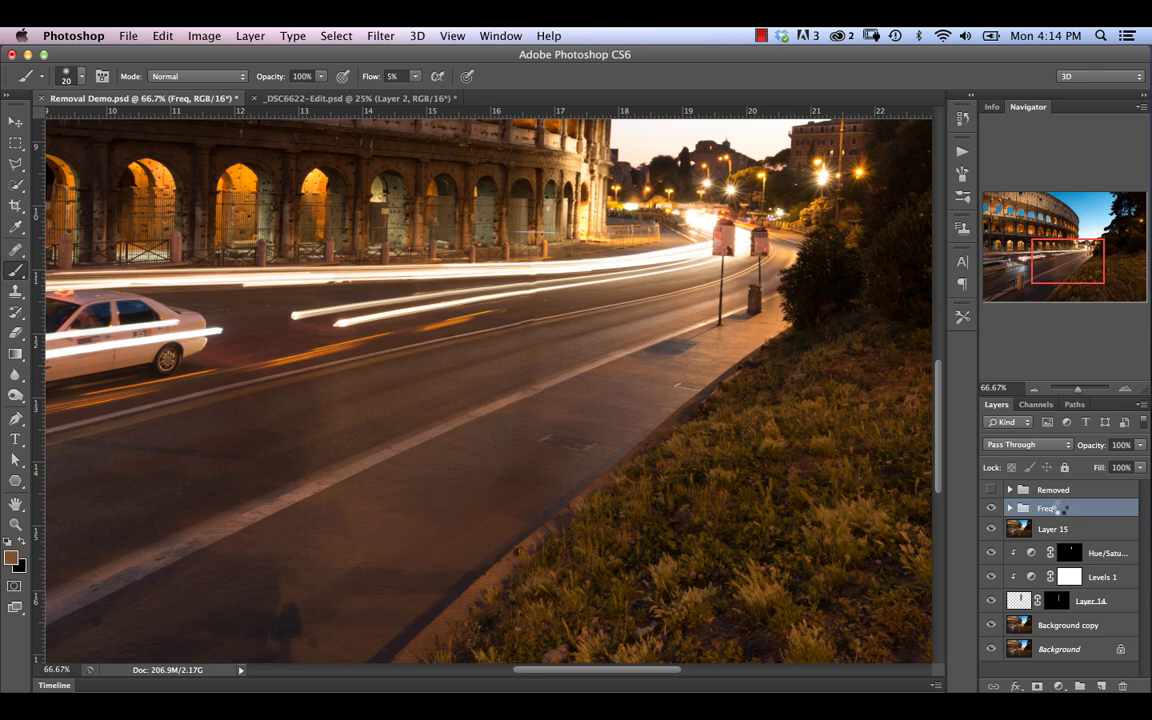
key("ctrl+shift+alt+n")
key("ctrl+shift+alt+e")
left_click(1061, 532)
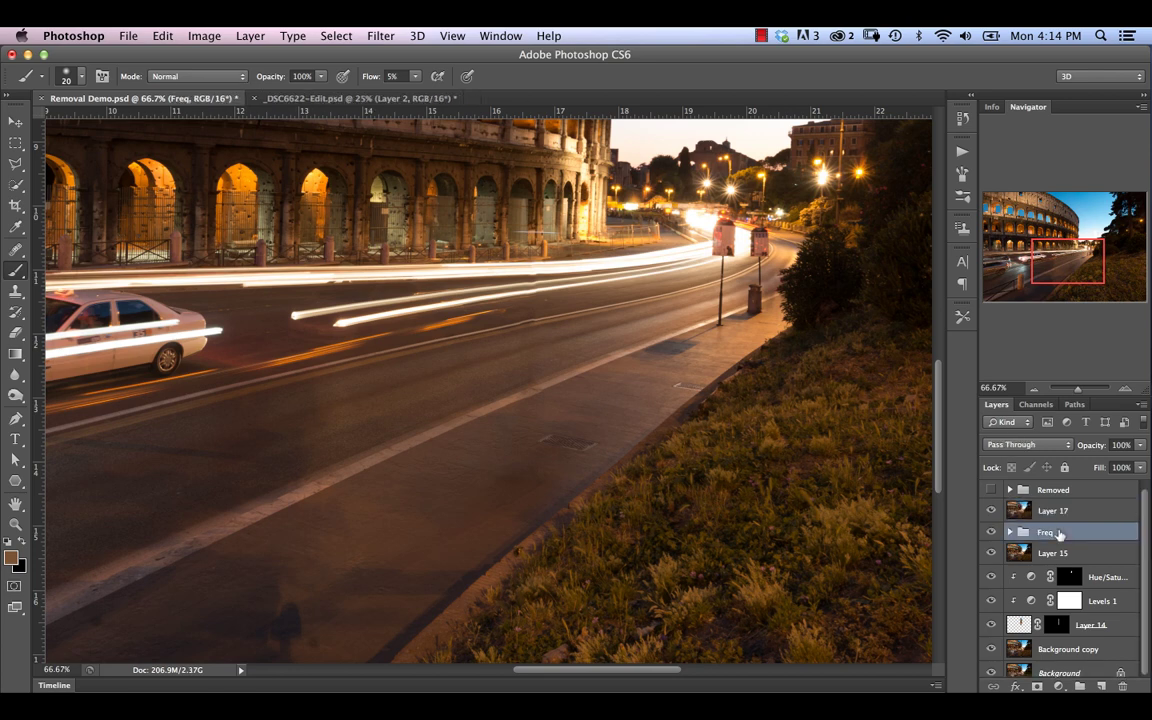
key("BackSpace")
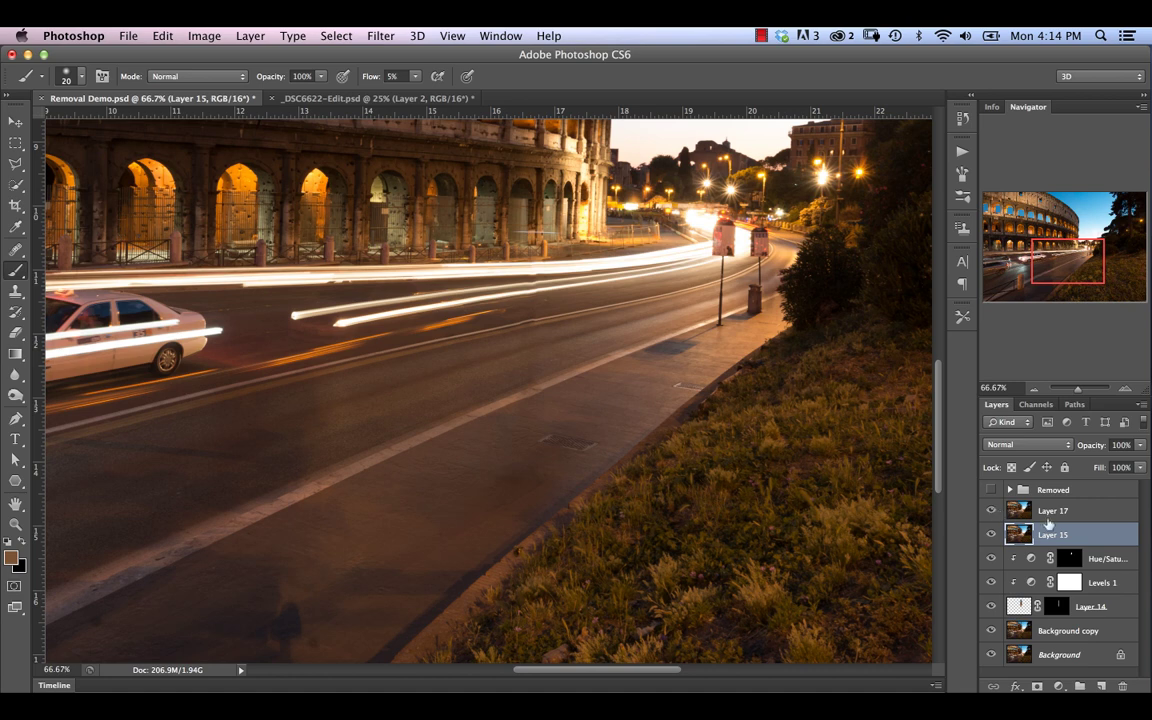
Step: Compare the road and sidewalk before and after the color blending by toggling the merged layer's visibility
left_click(992, 512)
left_click(992, 512)
left_click(992, 512)
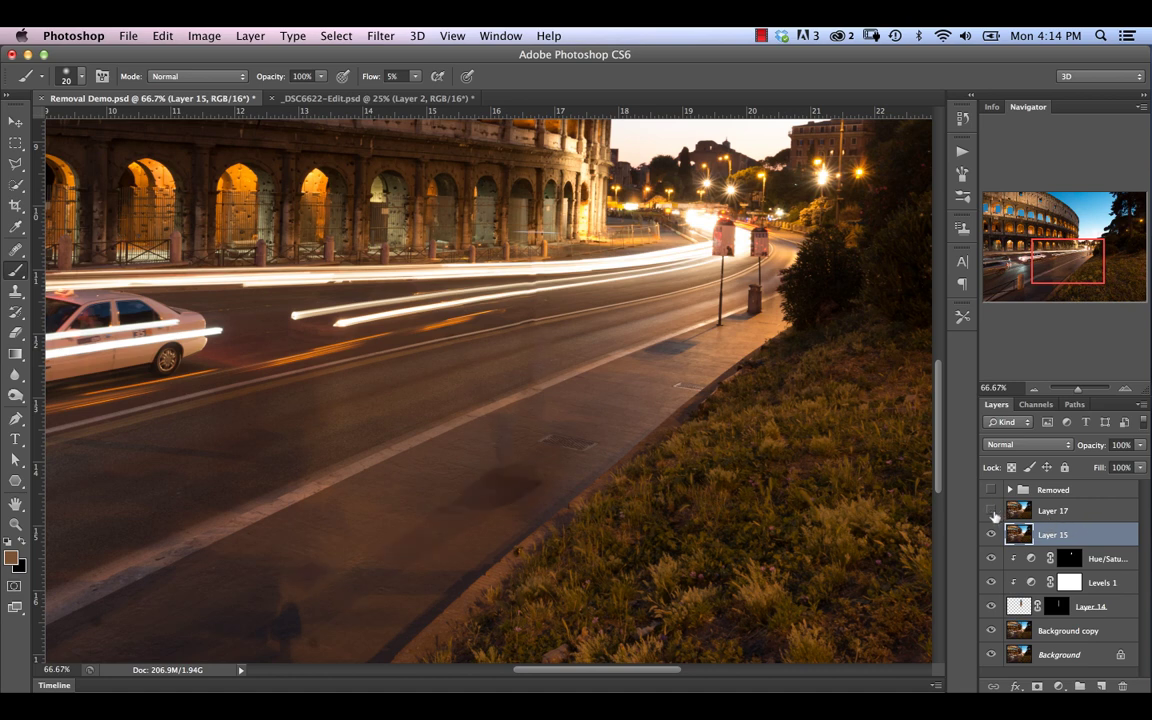
left_click(992, 512)
Step: Select the mismatched road section with the Polygonal Lasso, from just above the kinked white lane line down past the curb
key("super+plus")
key("super+plus")
key("super+plus")
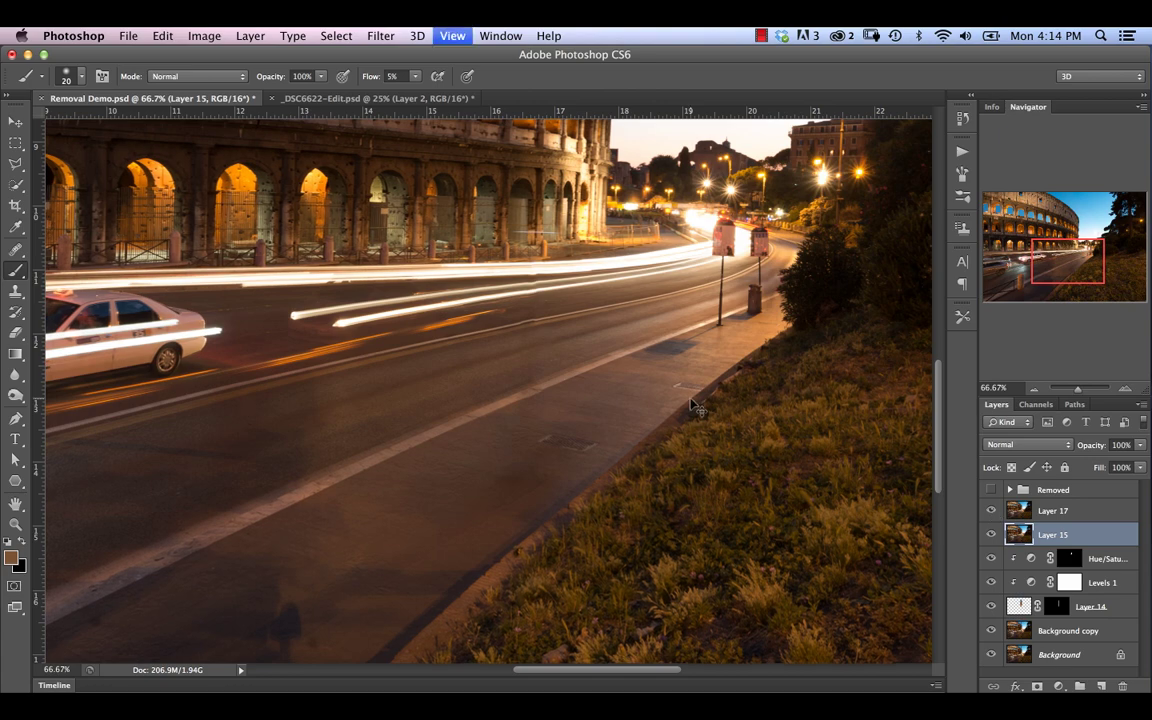
scroll(692, 405, "up", 5)
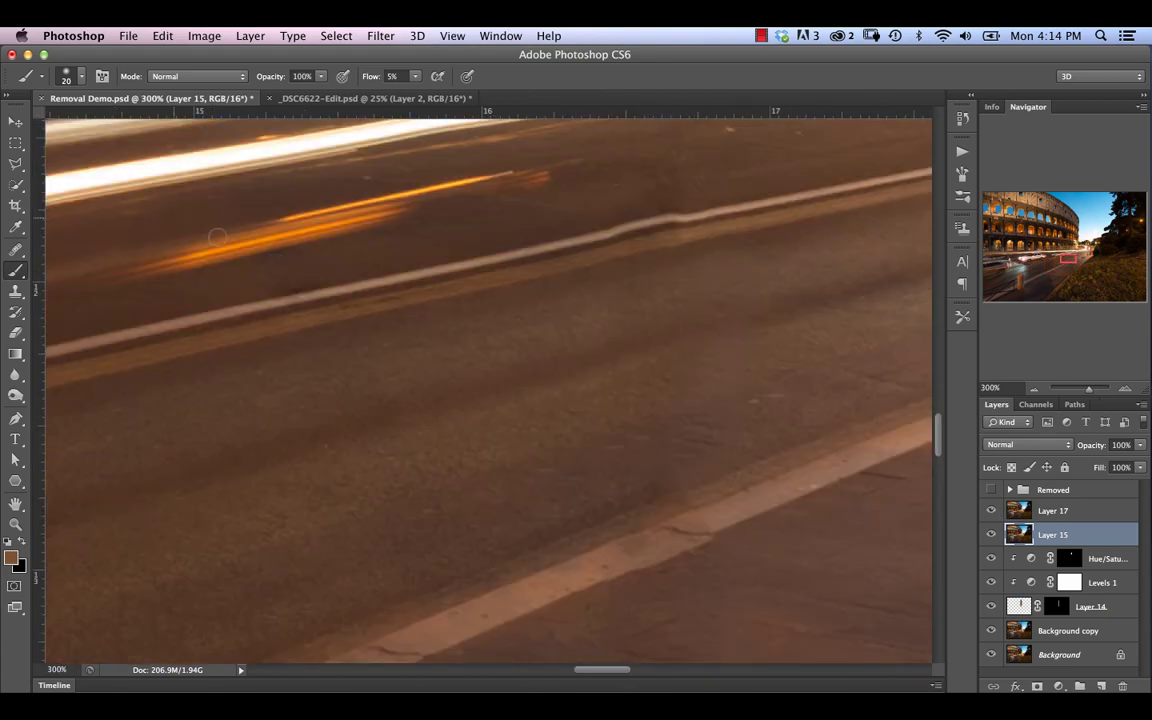
left_click(15, 163)
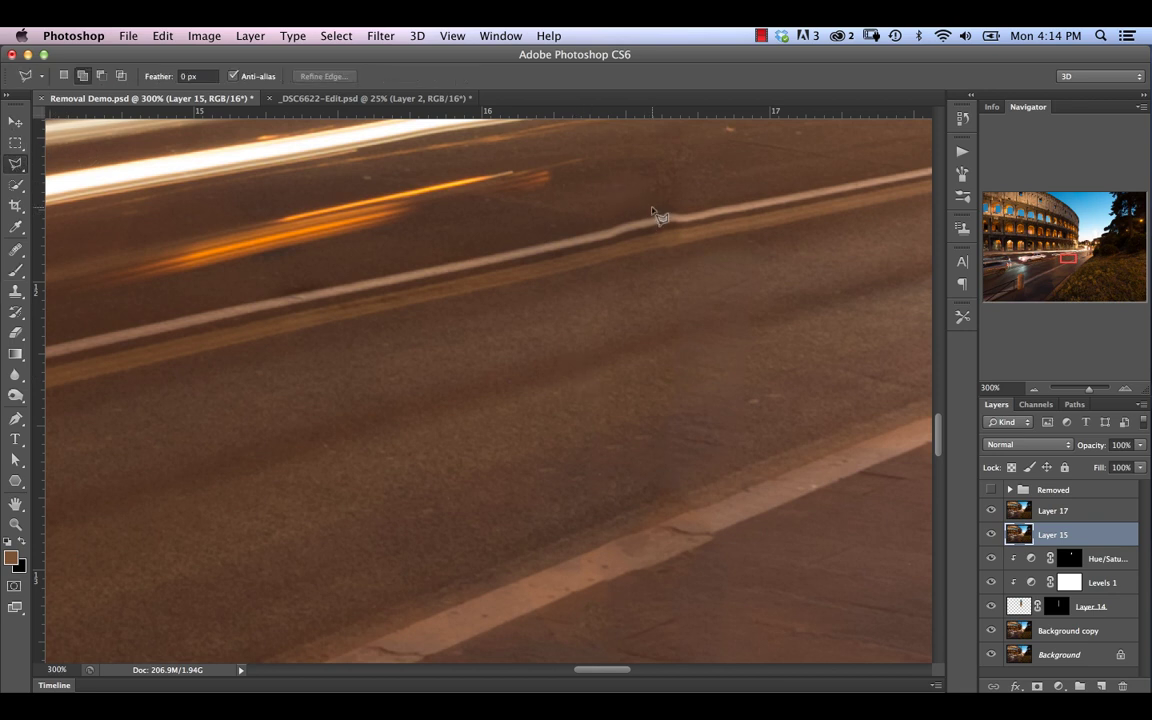
left_click(594, 199)
left_click(598, 590)
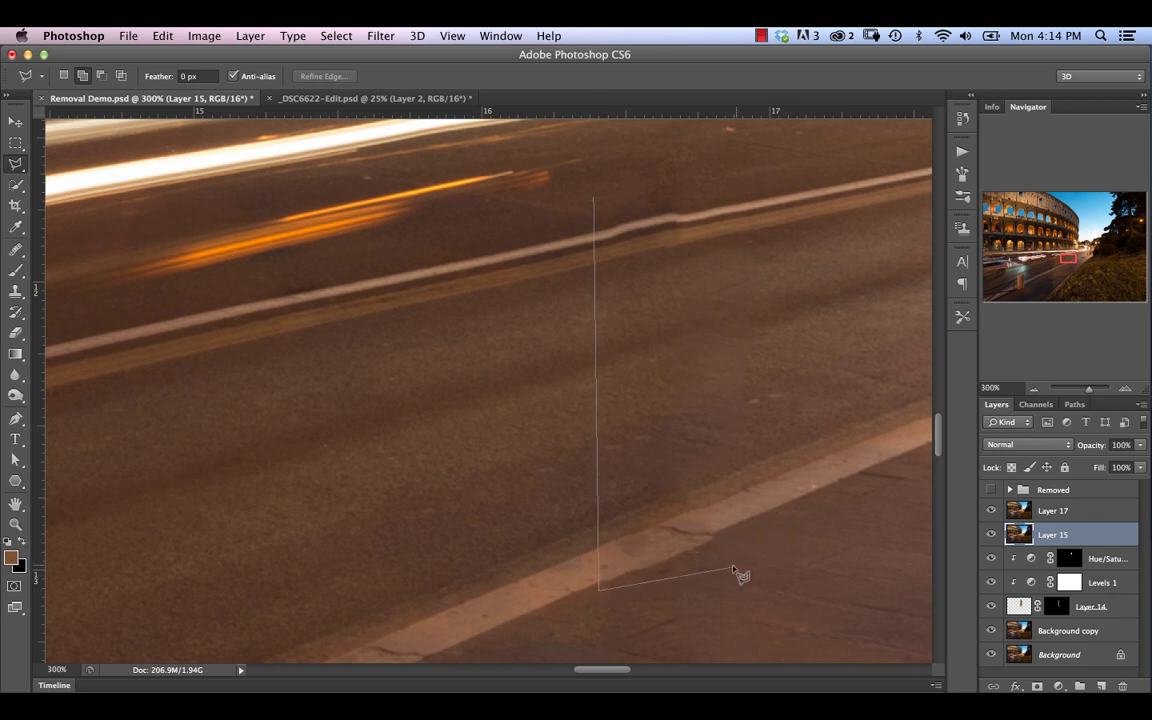
left_click(733, 567)
left_click(810, 497)
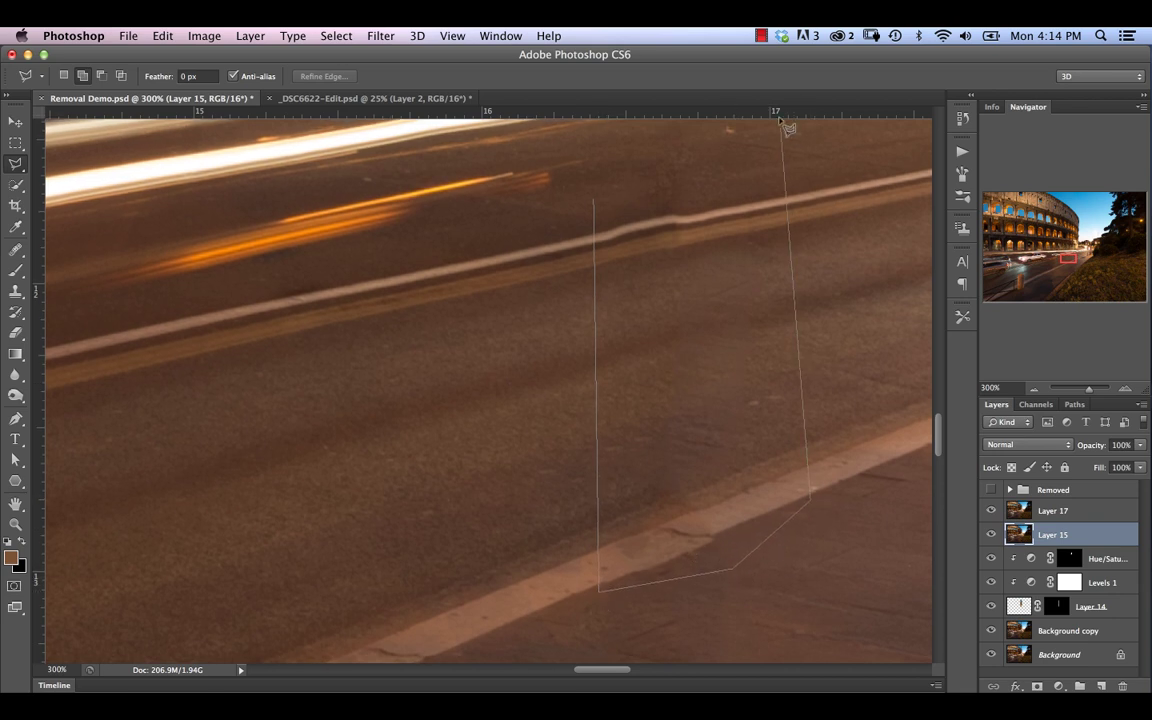
left_click(810, 157)
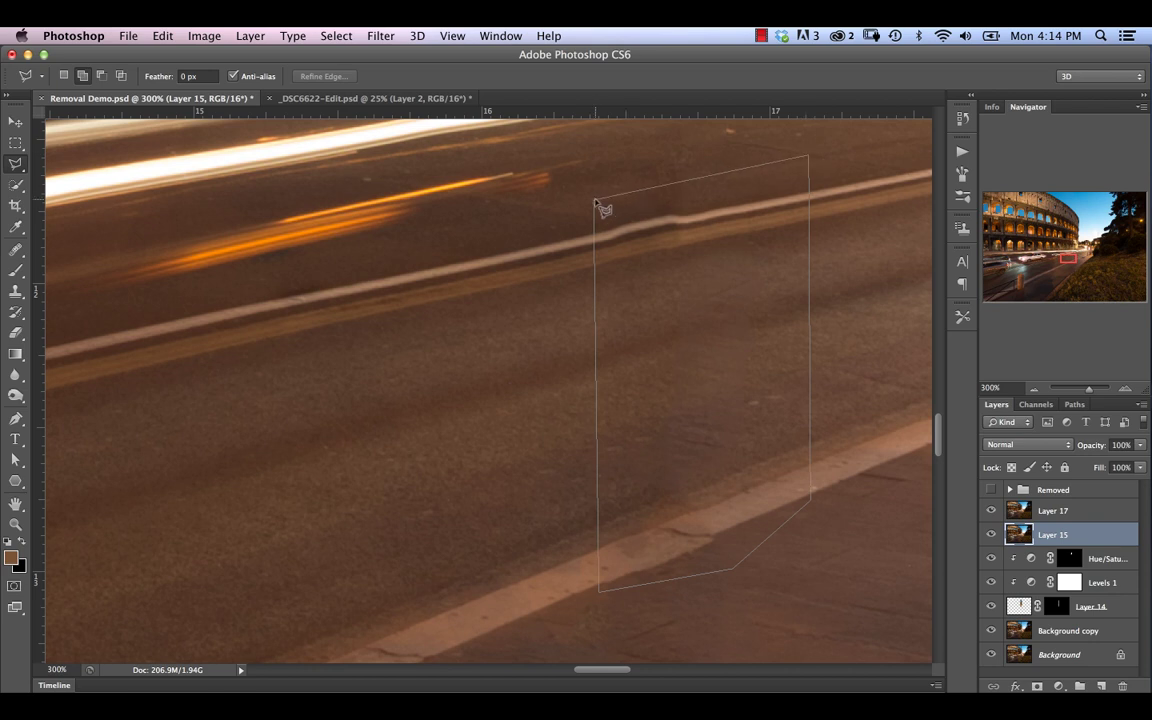
left_click(595, 200)
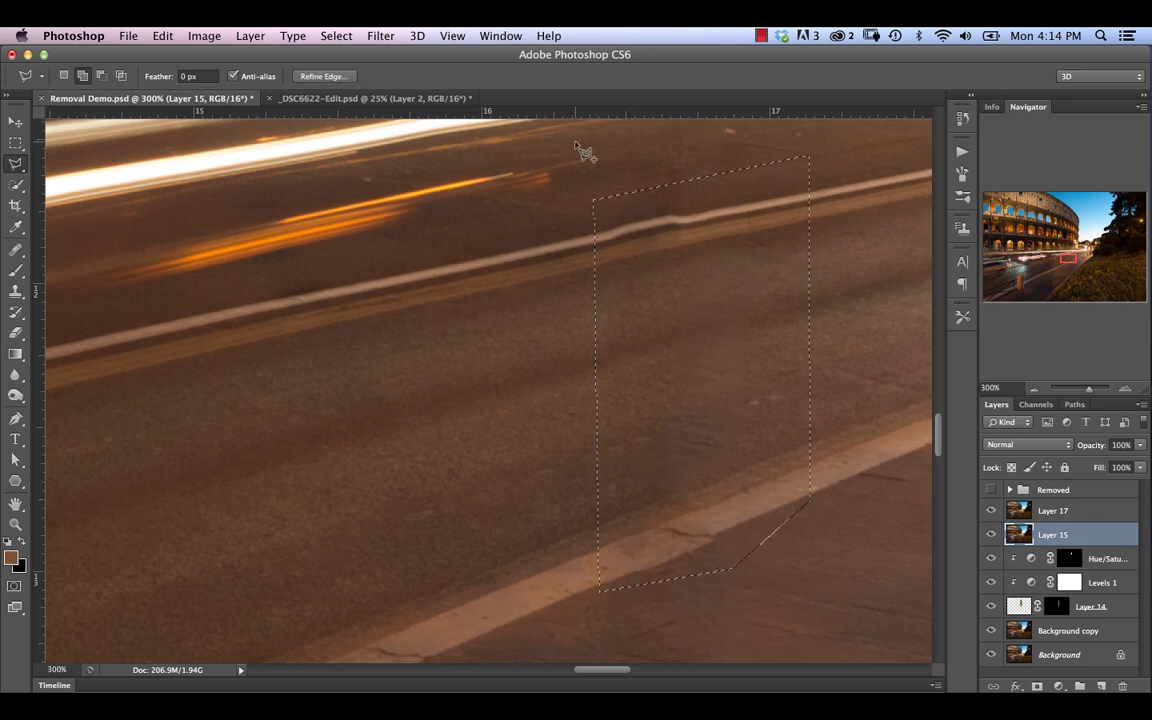
Step: Feather the road selection by 3.2 px with Refine Edge
left_click(321, 76)
left_click_drag(787, 388, 786, 386)
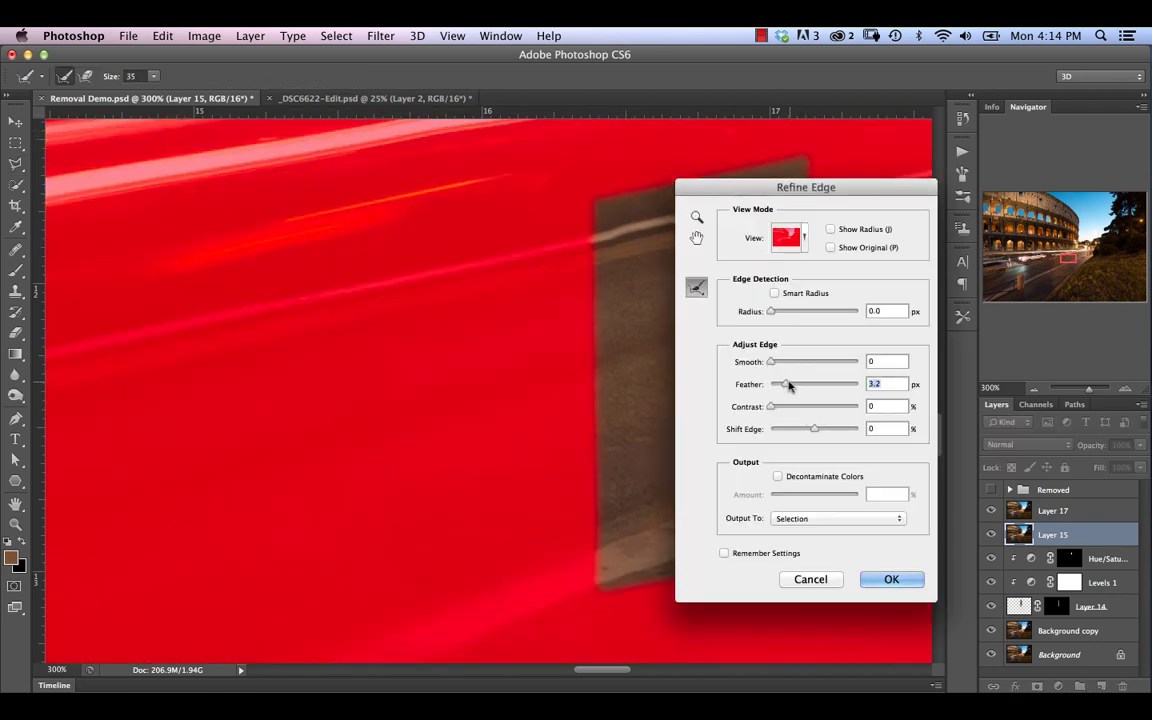
left_click(891, 579)
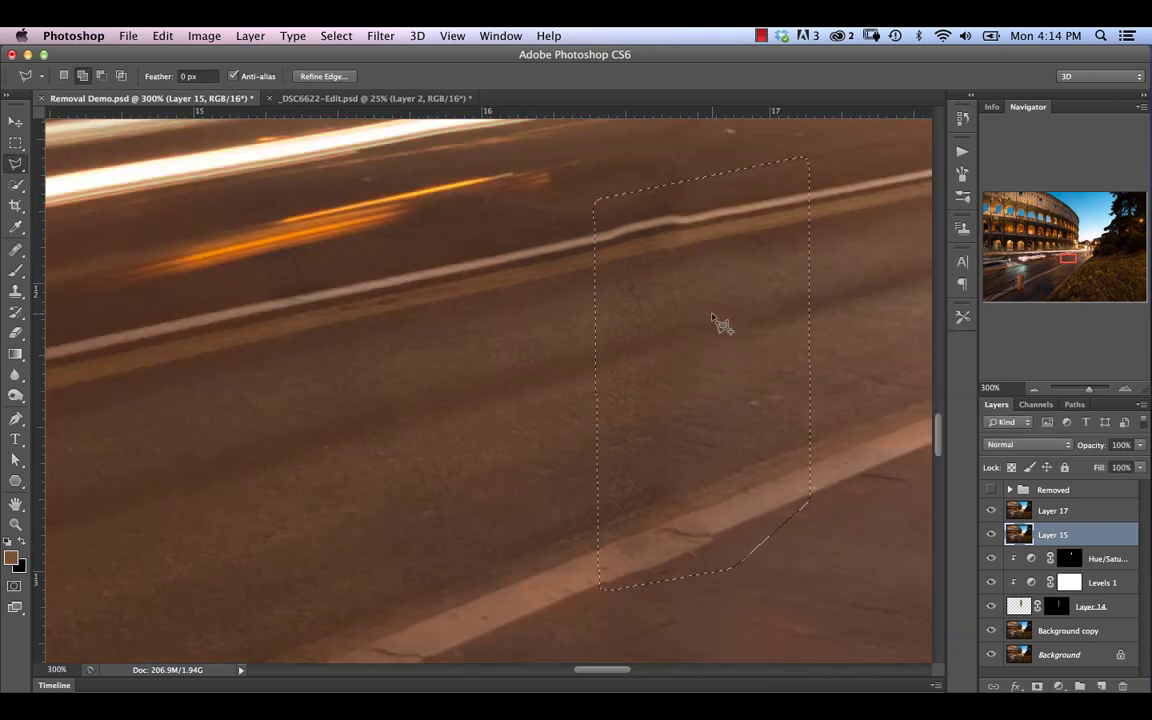
Step: Use Transform Selection to move the outline onto the clean stretch of road just left of the kinked lane line
right_click(627, 288)
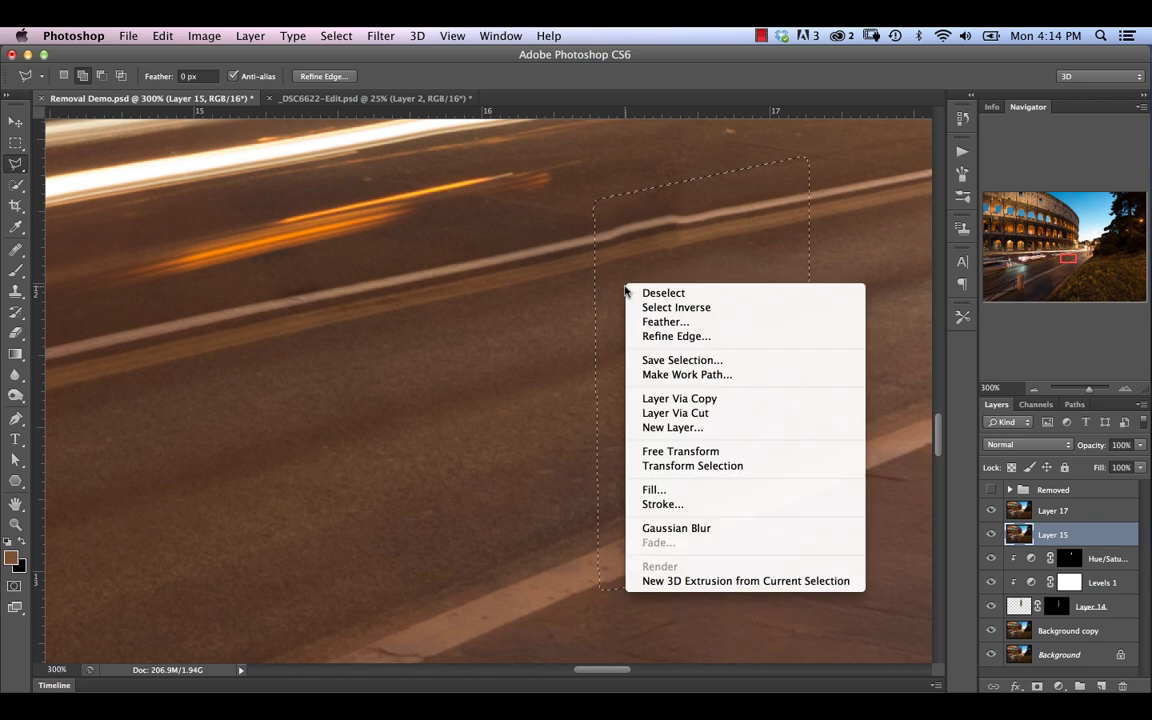
left_click(684, 466)
left_click_drag(675, 368, 483, 405)
key("Up")
key("Up")
key("Up")
key("Up")
key("Up")
key("Up")
key("Up")
key("Left")
key("Left")
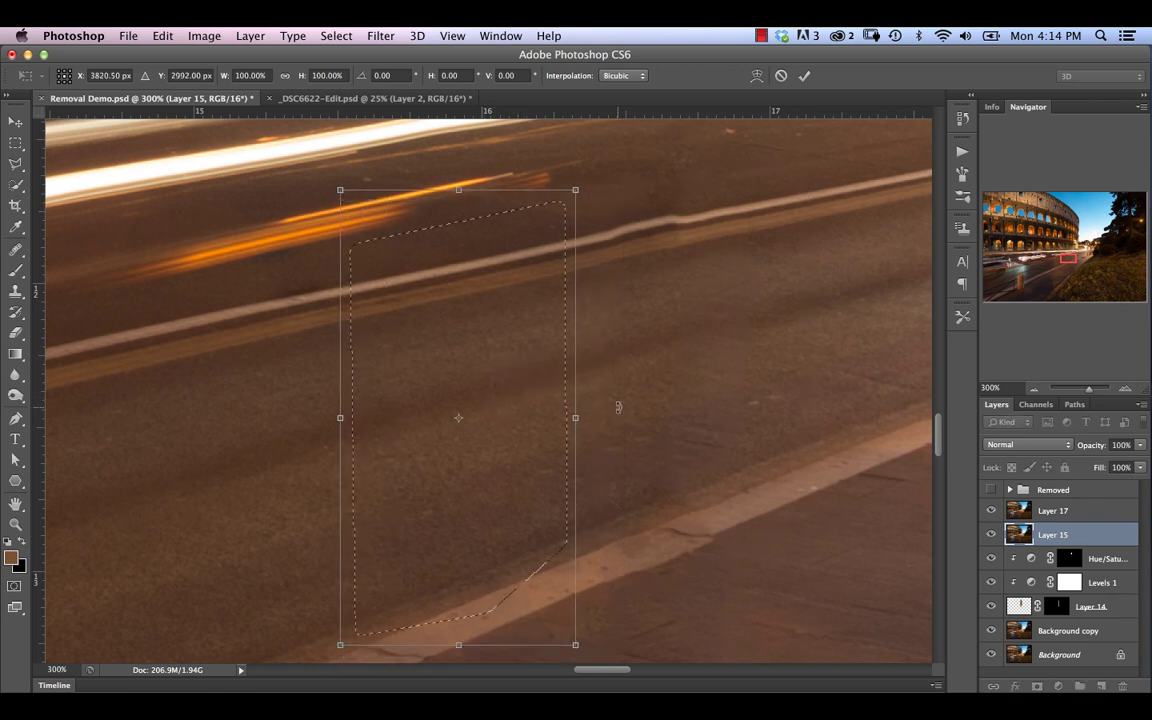
scroll(618, 407, "right", 5)
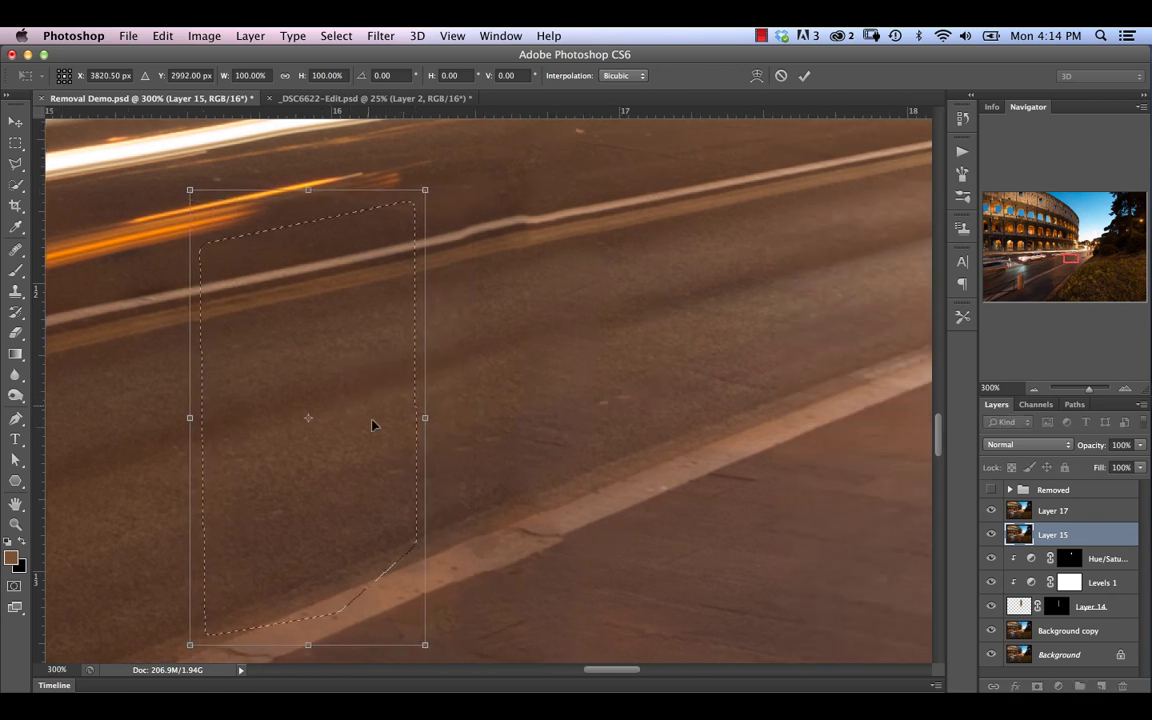
right_click(364, 460)
left_click(325, 434)
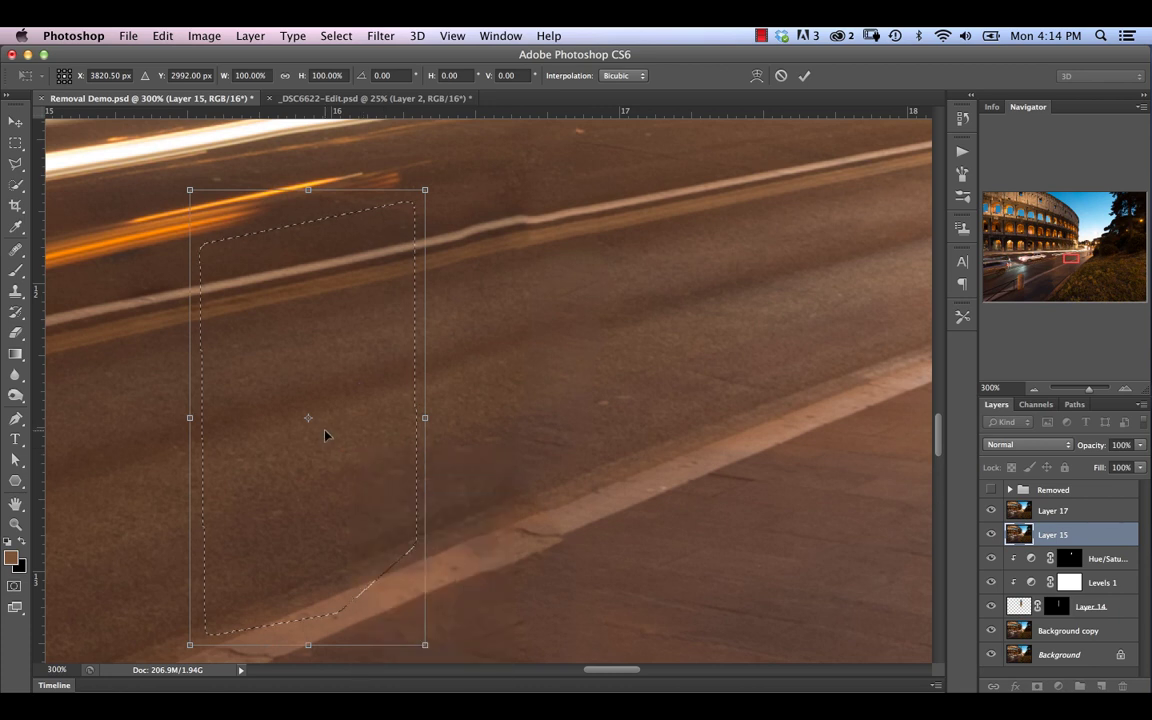
left_click_drag(324, 432, 361, 455)
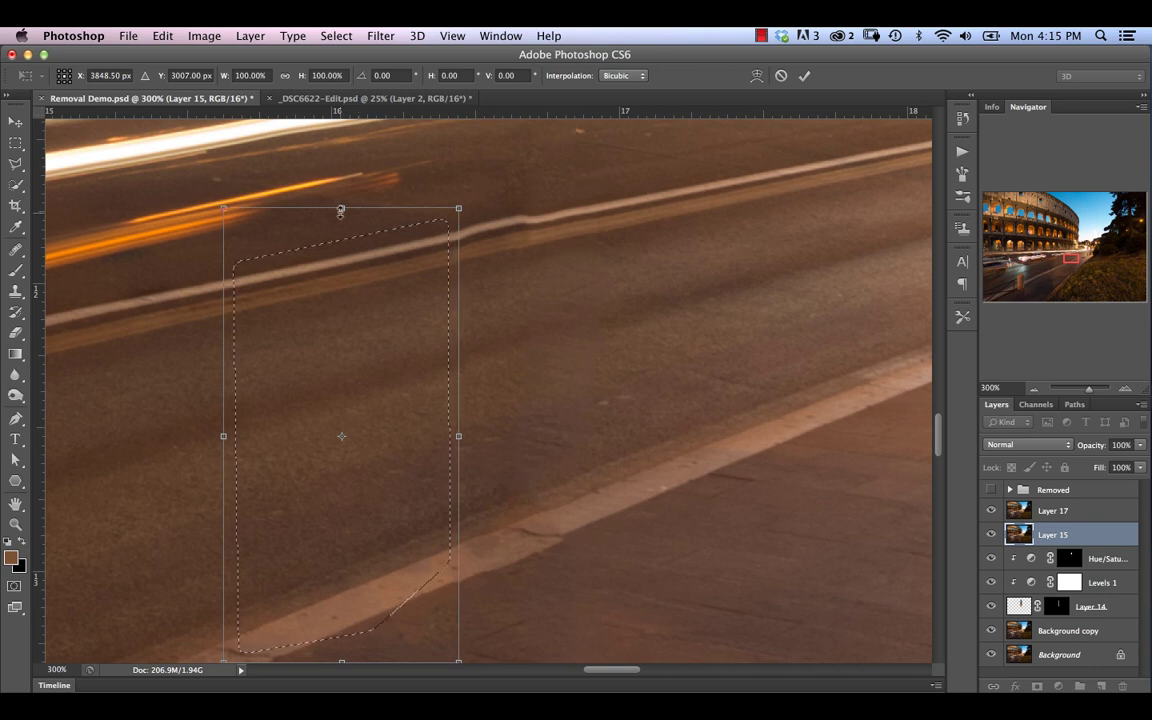
Step: Stretch the selection outline's height to 113.16% so it spans the lane line and the full curb, and apply the transformation
left_click_drag(342, 208, 341, 178)
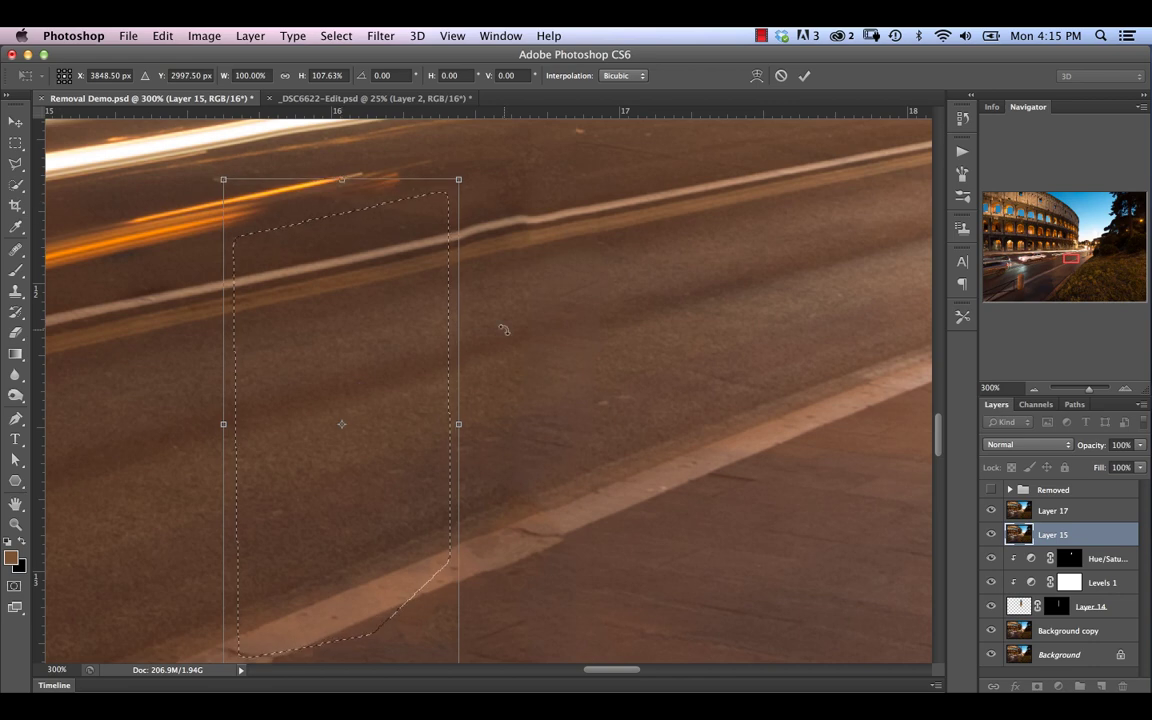
scroll(502, 328, "down", 5)
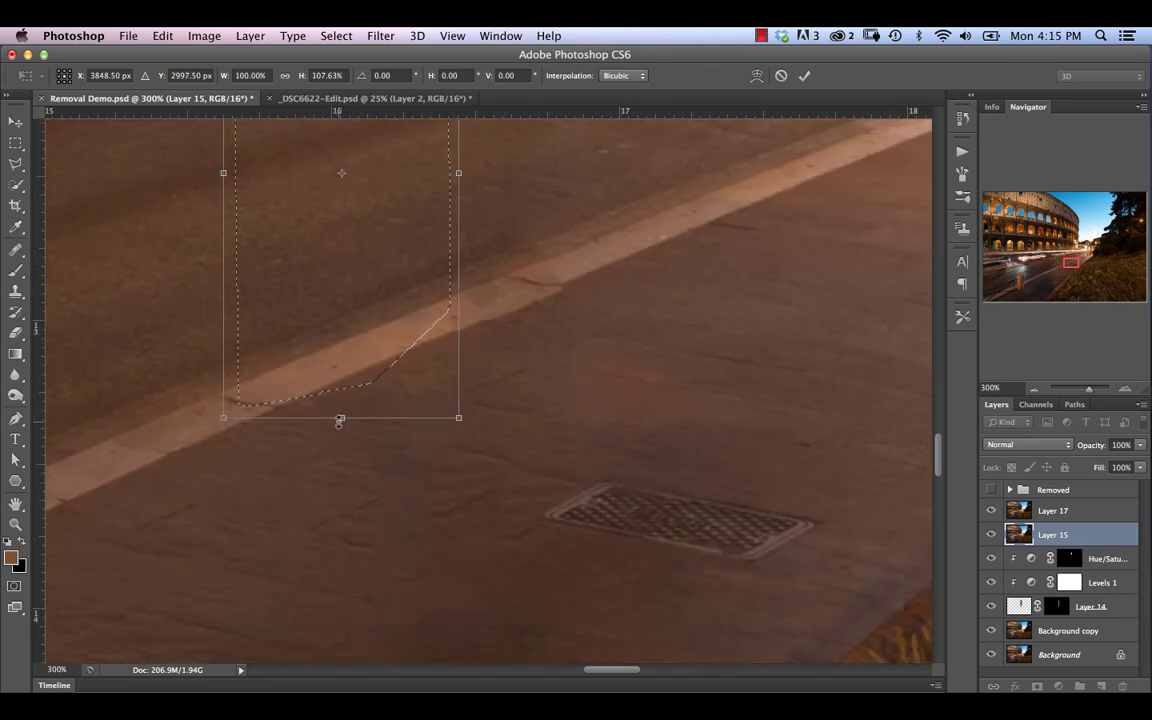
left_click_drag(342, 417, 341, 443)
scroll(600, 387, "up", 5)
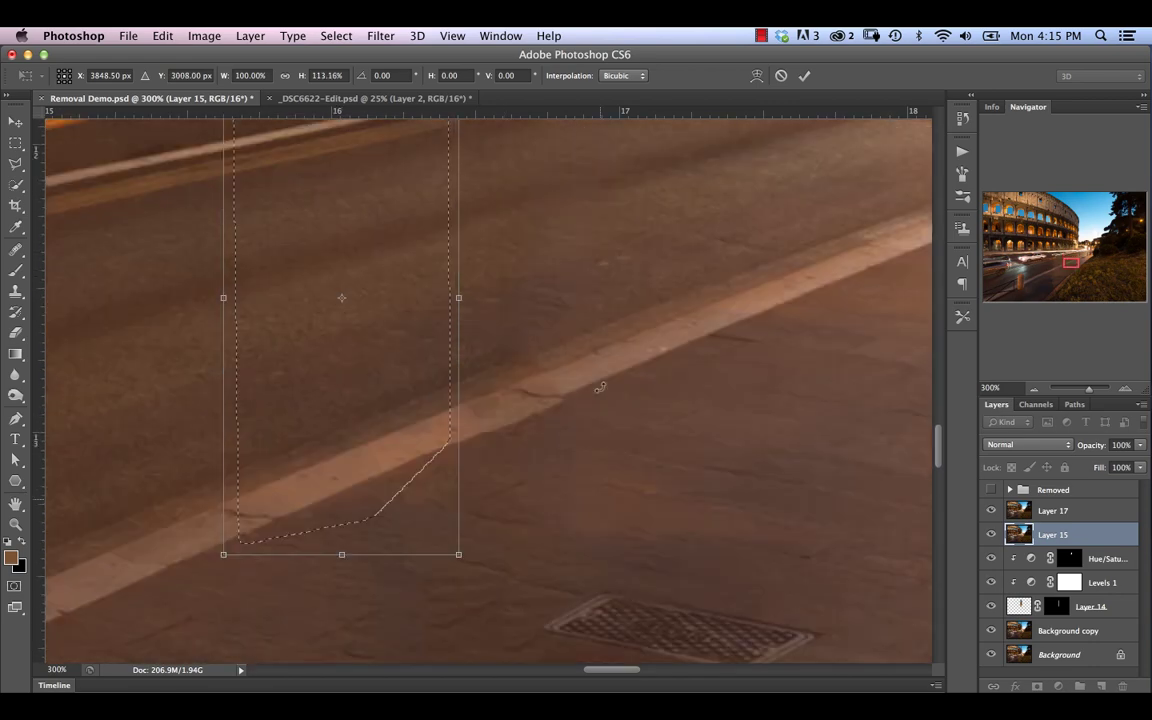
key("Down")
key("Down")
key("Down")
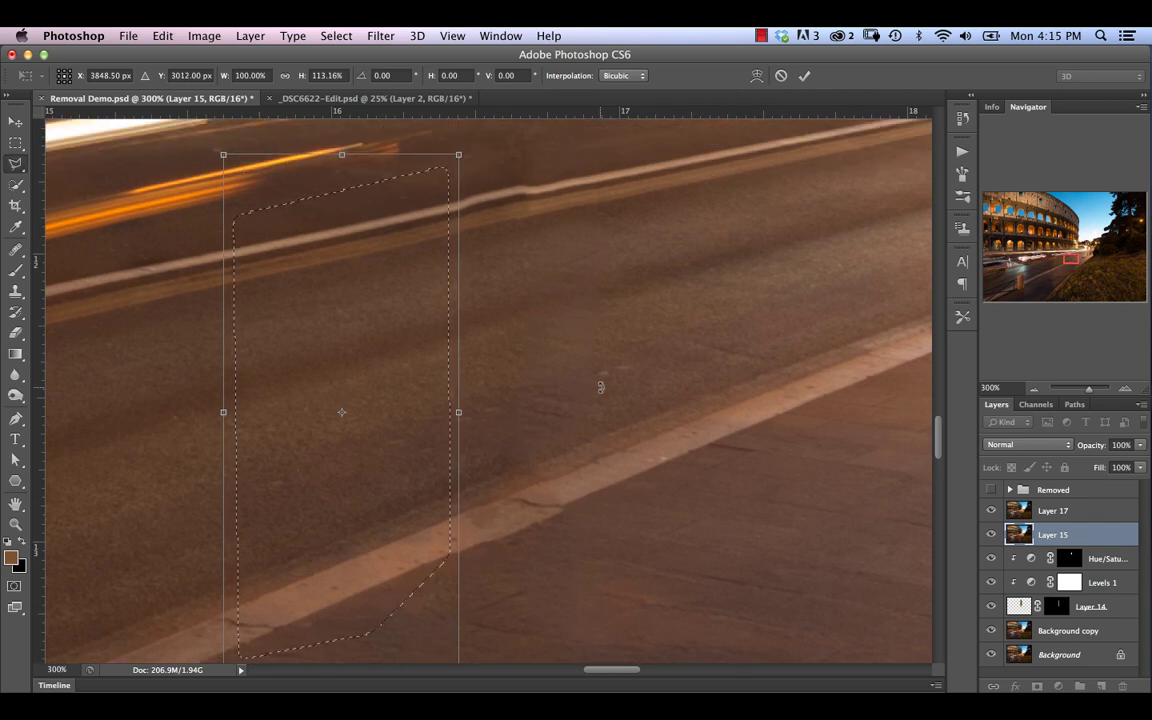
key("Return")
Step: Copy the selected clean road from the merged layer to a new layer and move the patch over the kinked lane line
key("l")
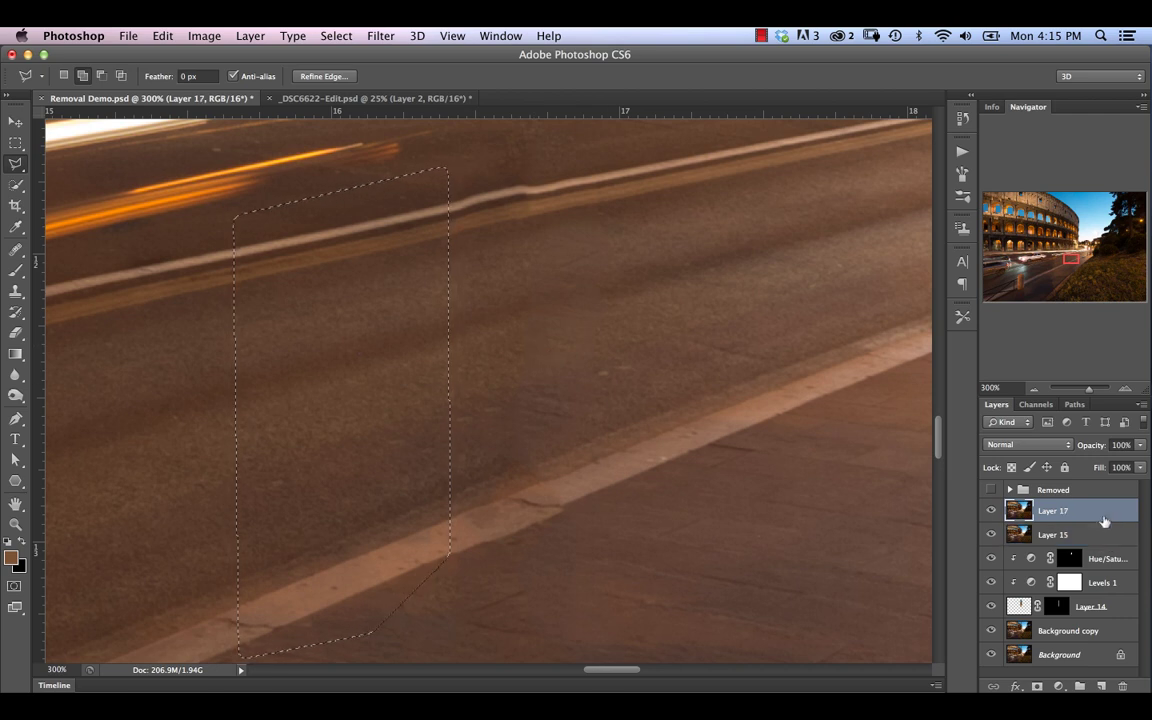
left_click(1068, 512)
key("super+d")
key("alt+shift+super+n")
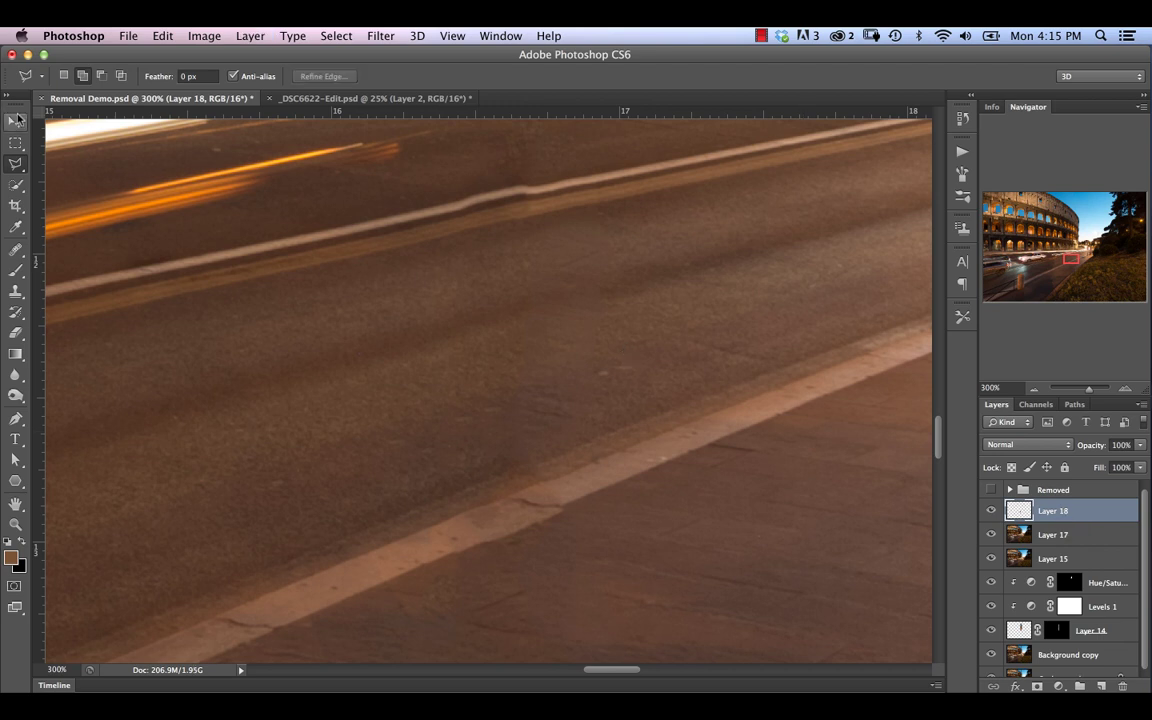
left_click(16, 120)
left_click_drag(487, 415, 560, 377)
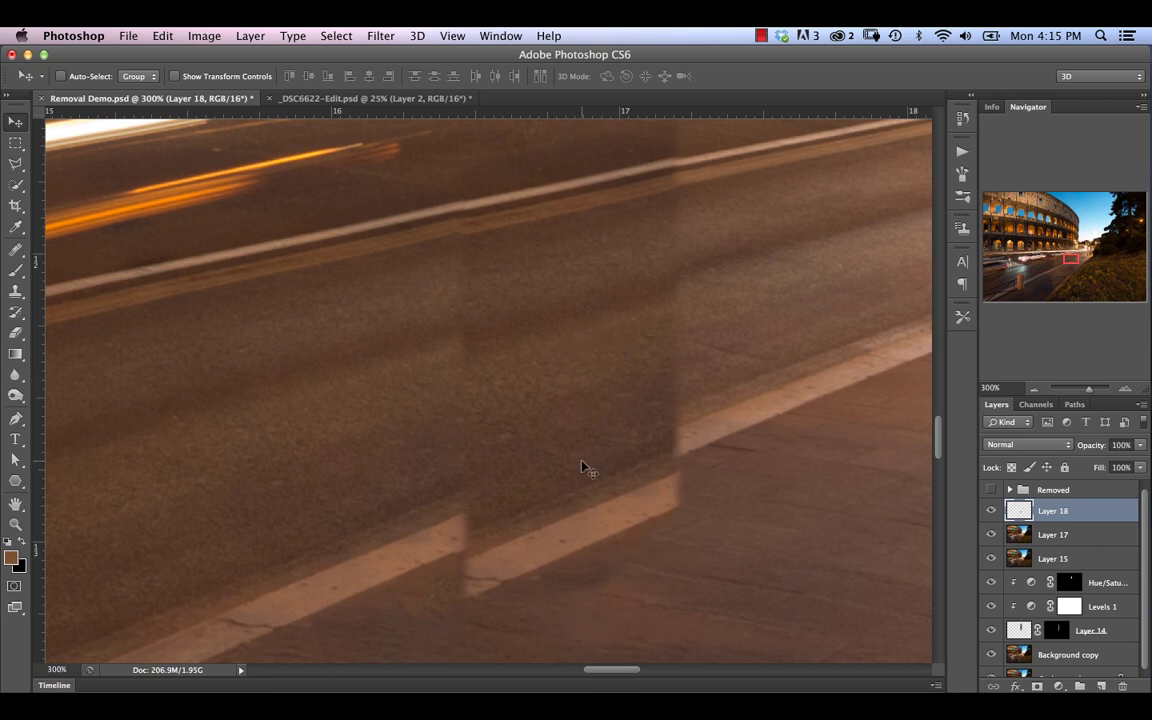
Step: Scale the road patch's height to 87.67% and nudge it so its lane line and curb approach the surrounding ones
key("super+t")
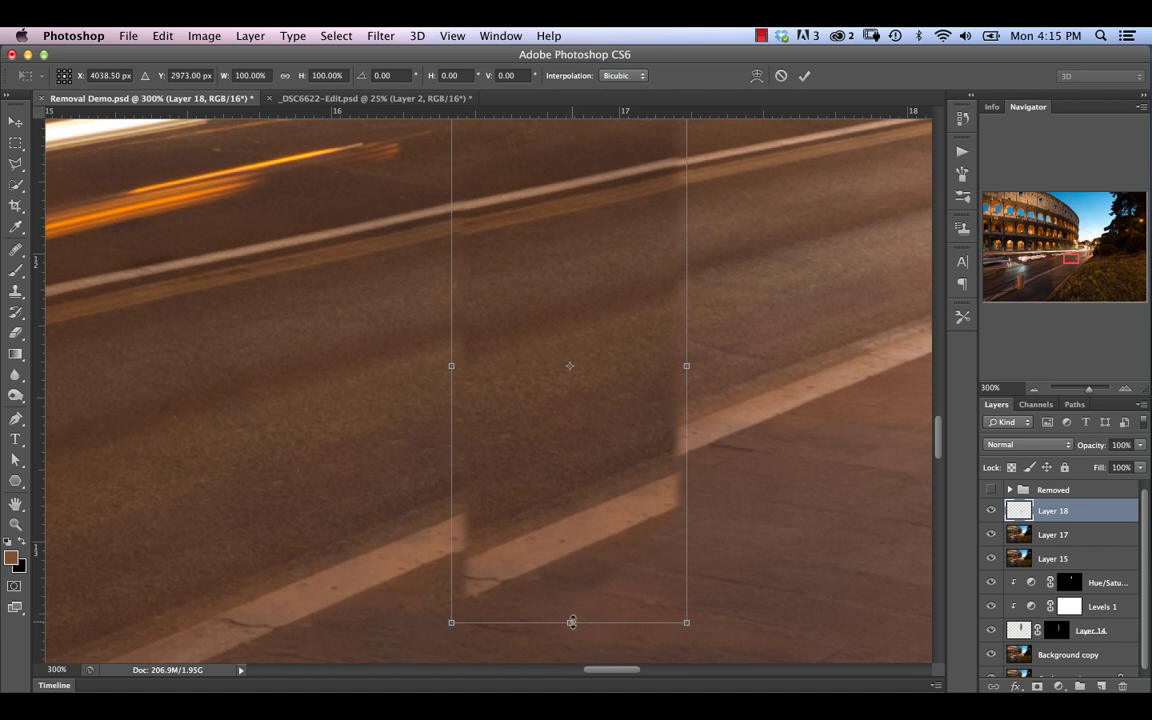
left_click_drag(571, 622, 557, 567)
key("Down")
key("Down")
key("Down")
key("Down")
key("Down")
key("Down")
key("Down")
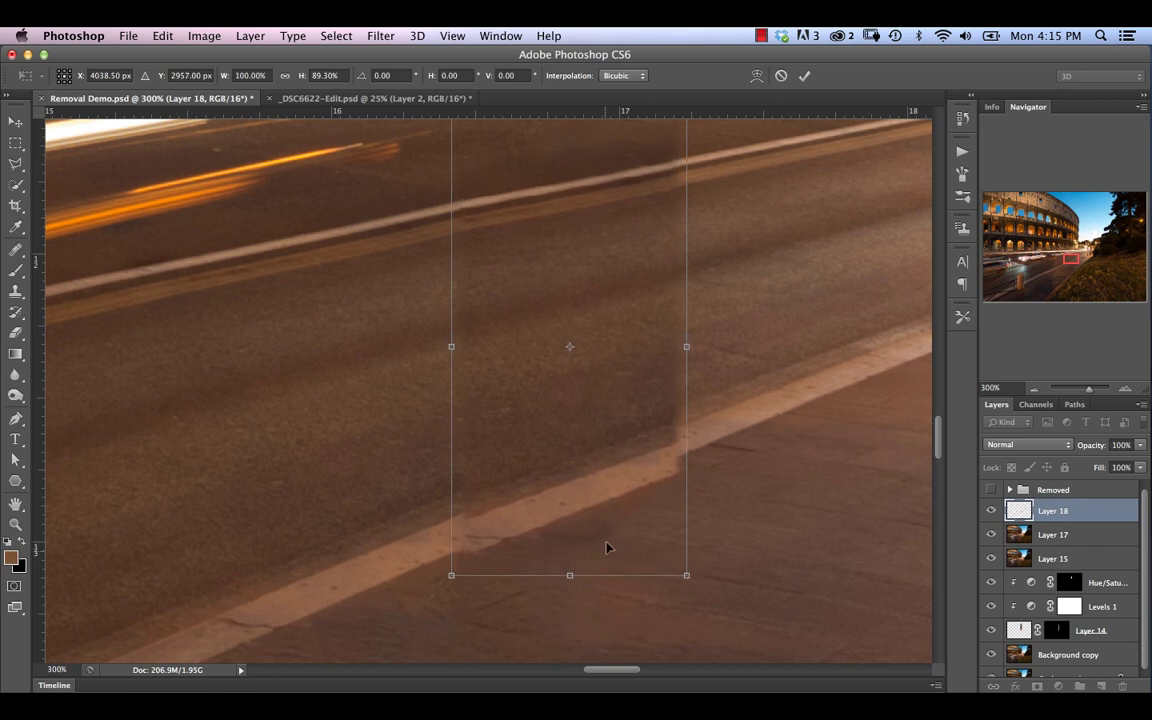
left_click_drag(567, 572, 567, 567)
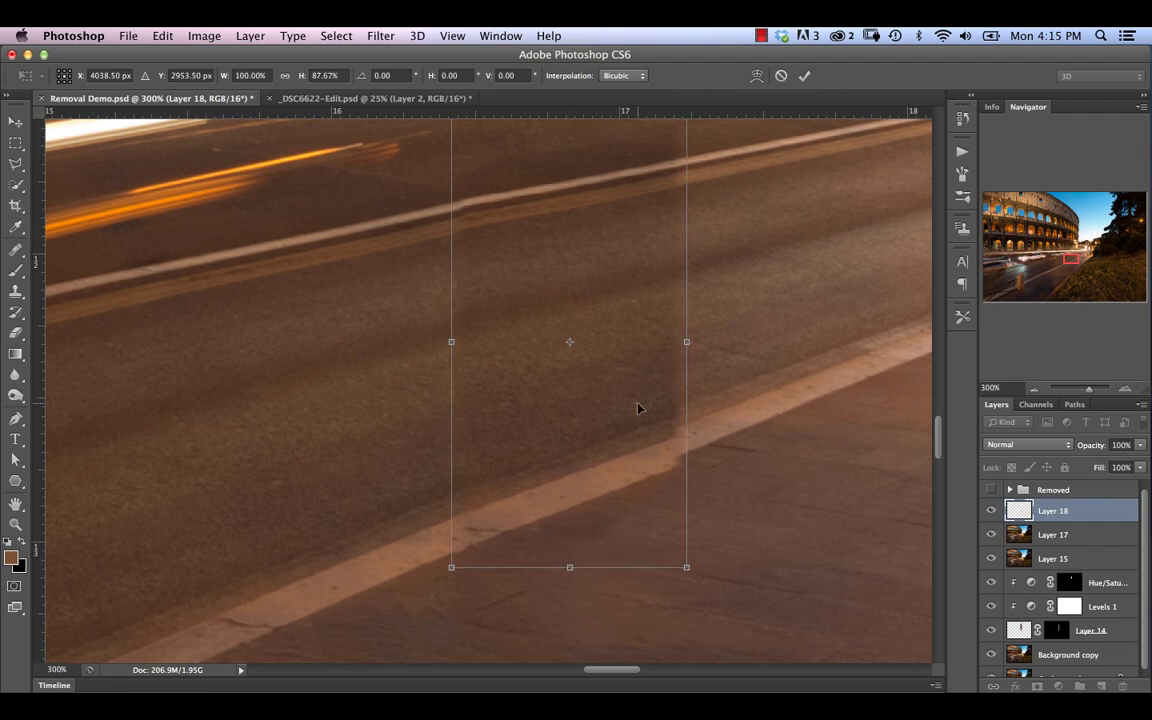
Step: Distort the road patch's corners to line up its lane line and curb with the surrounding road, and apply the transformation
key("super+minus")
right_click(565, 427)
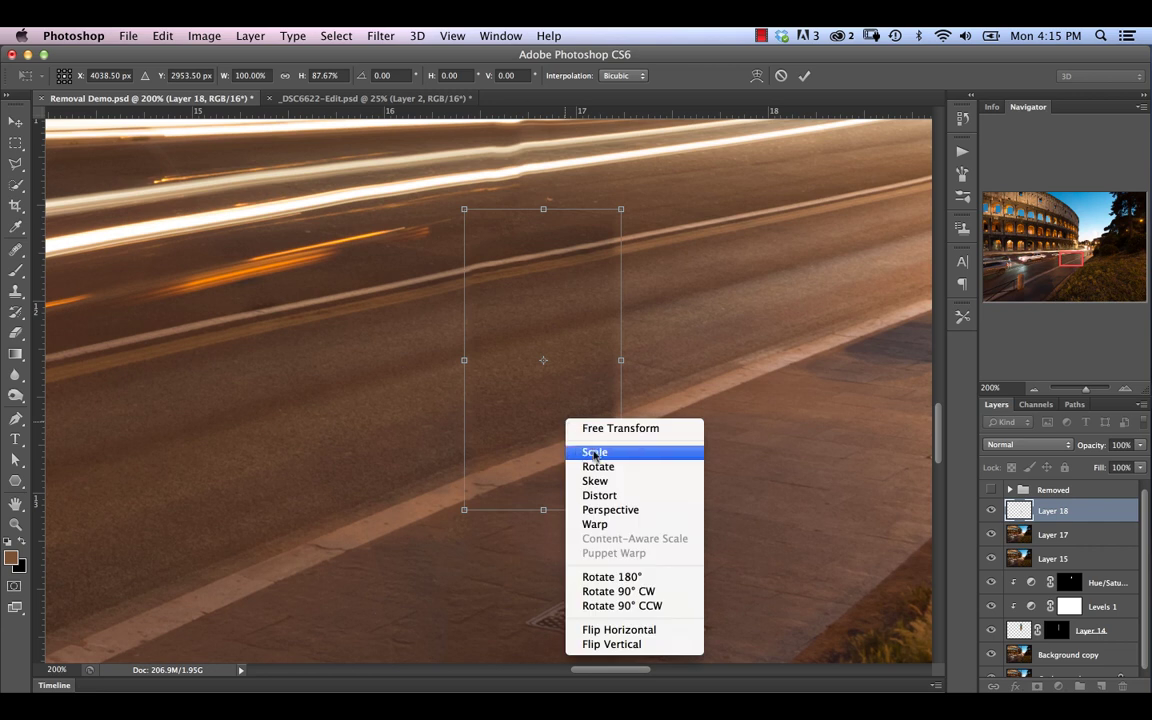
left_click(611, 492)
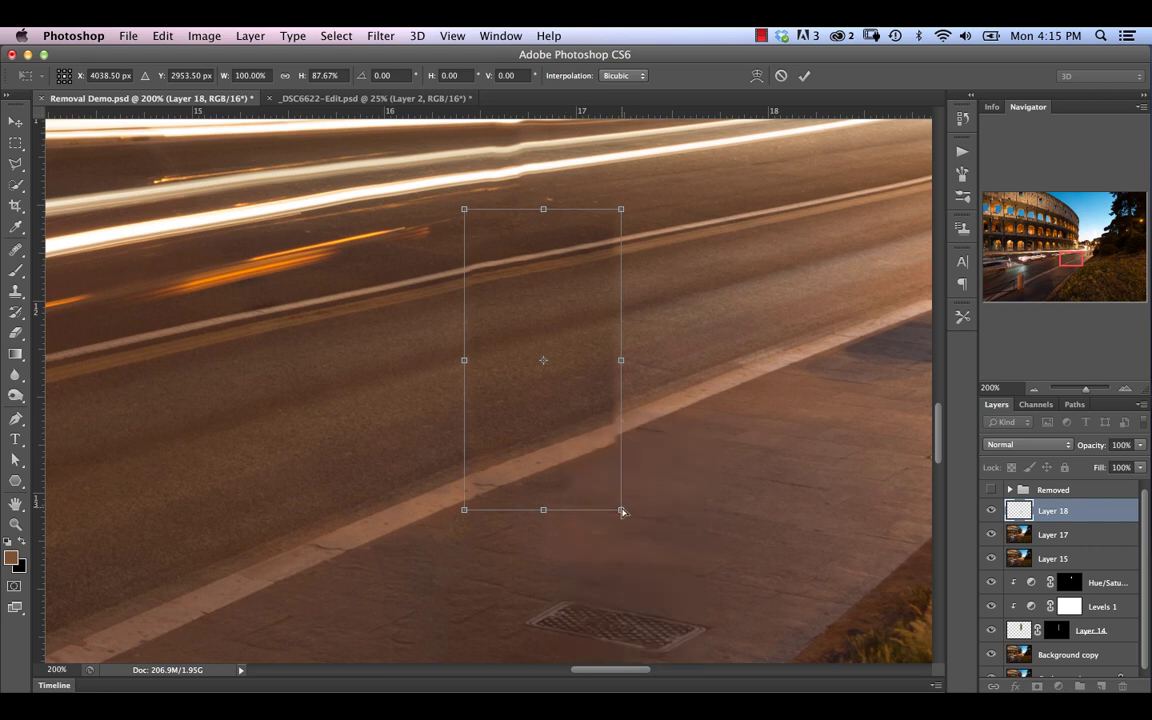
left_click_drag(621, 511, 621, 505)
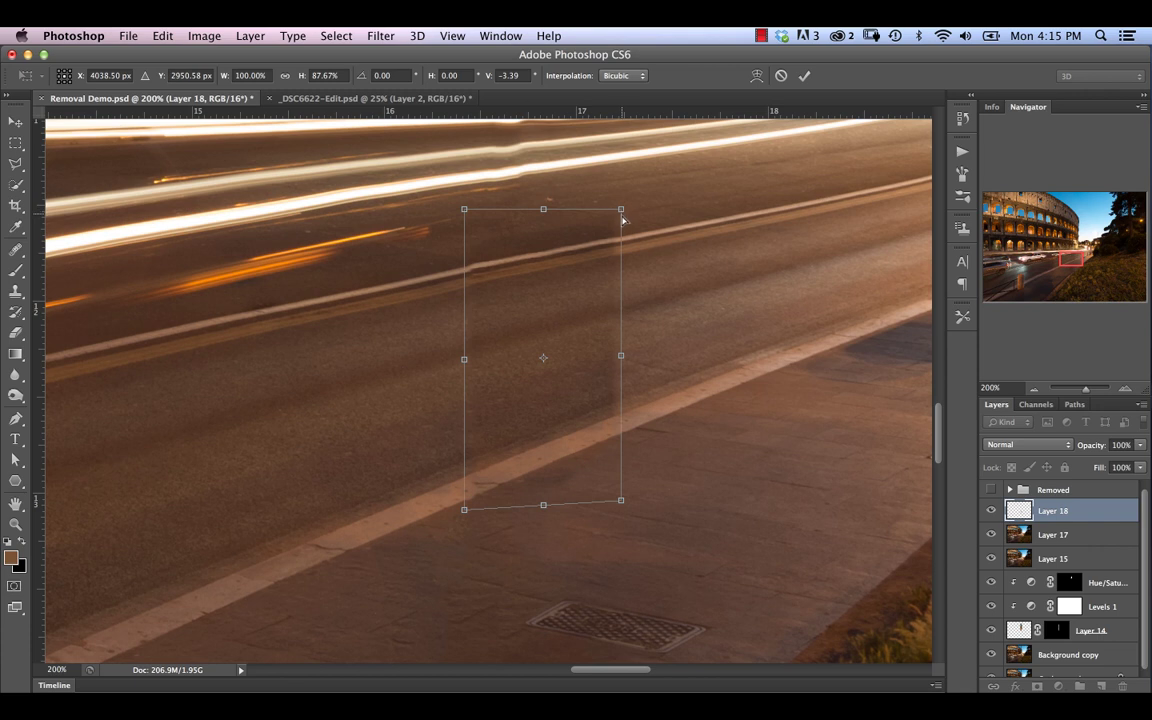
left_click_drag(622, 219, 622, 216)
left_click_drag(466, 219, 466, 220)
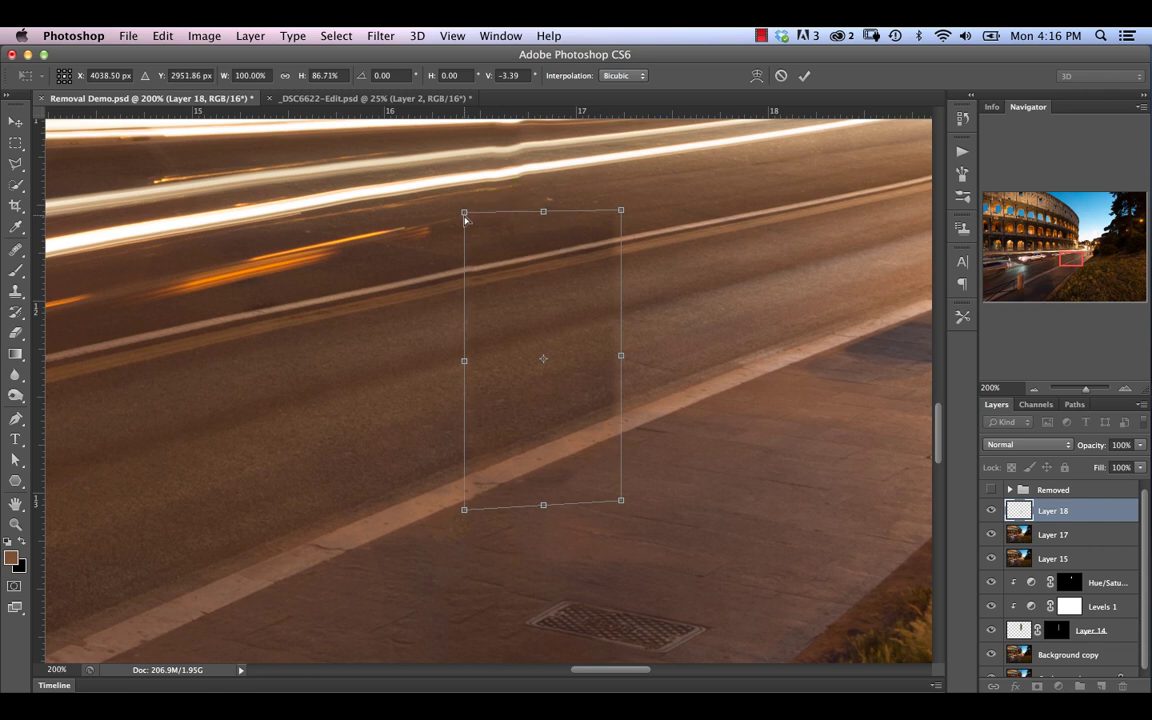
key("Return")
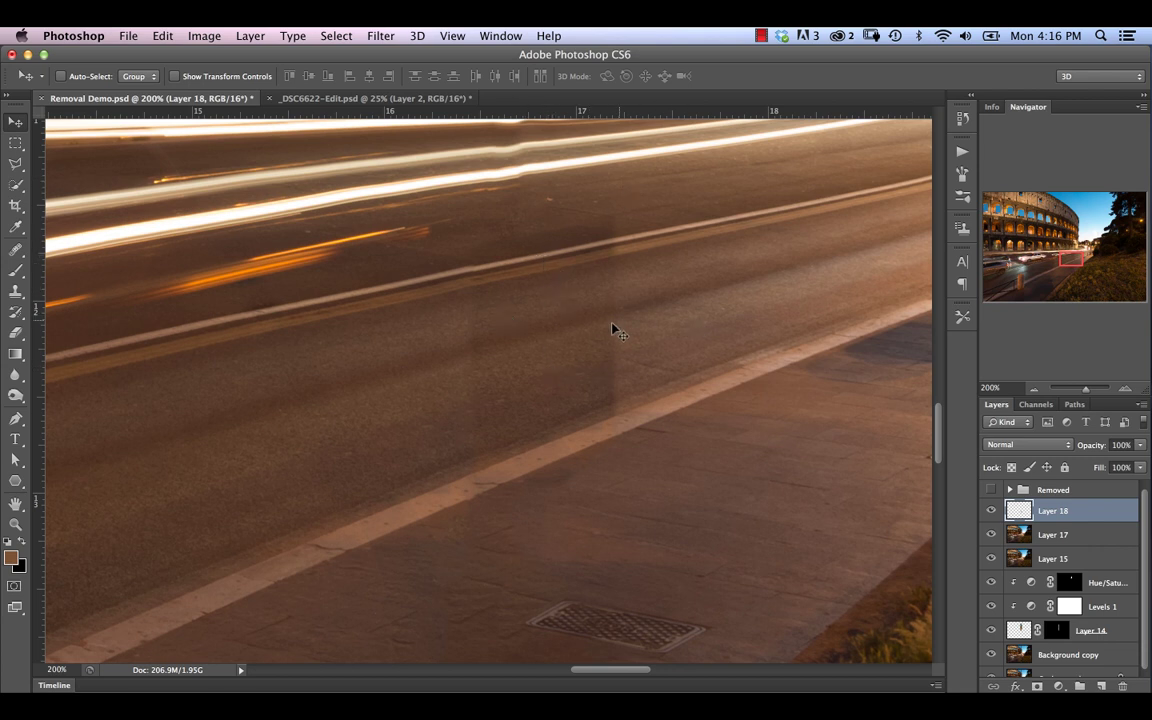
Step: Add a Curves adjustment clipped to the road patch layer and raise its midtones slightly to match the surrounding road
left_click(1059, 686)
left_click(1077, 508)
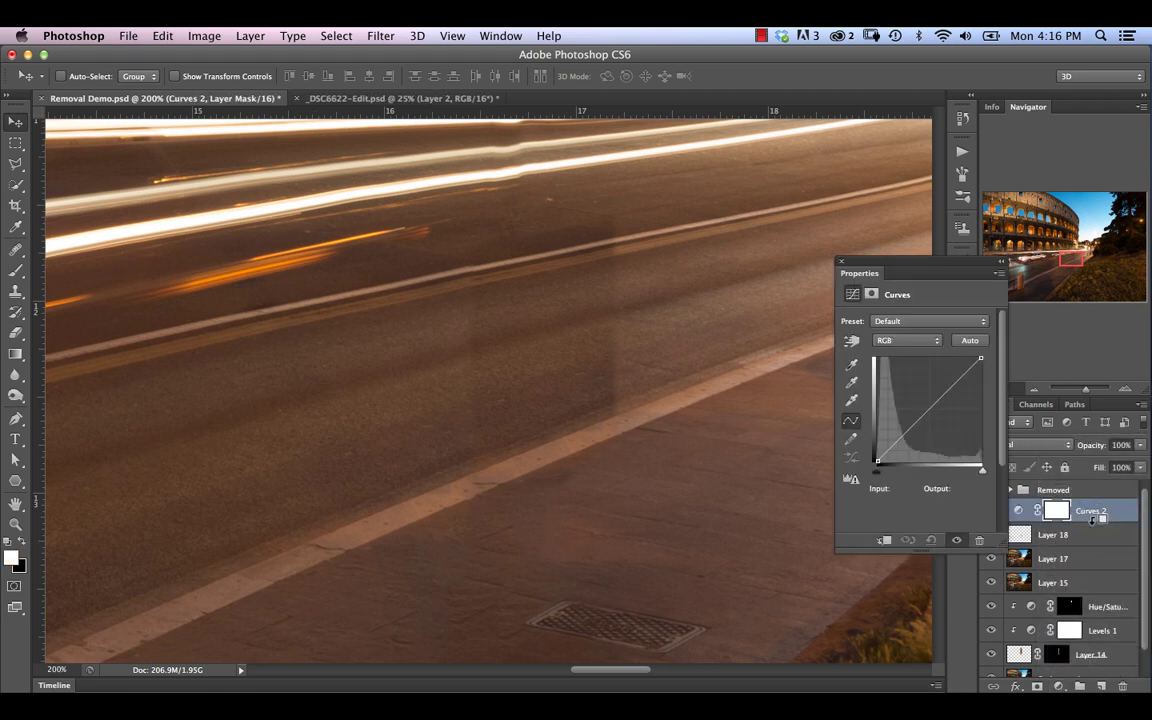
left_click(1092, 521, "alt")
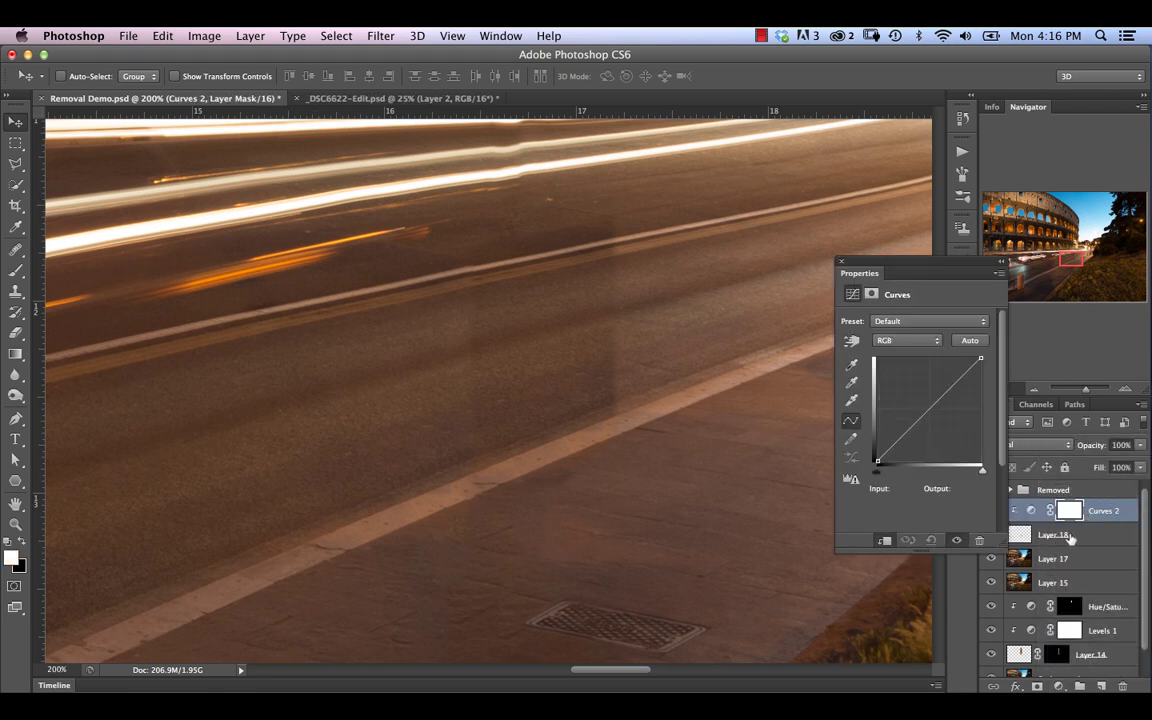
left_click(926, 415)
left_click_drag(926, 415, 925, 413)
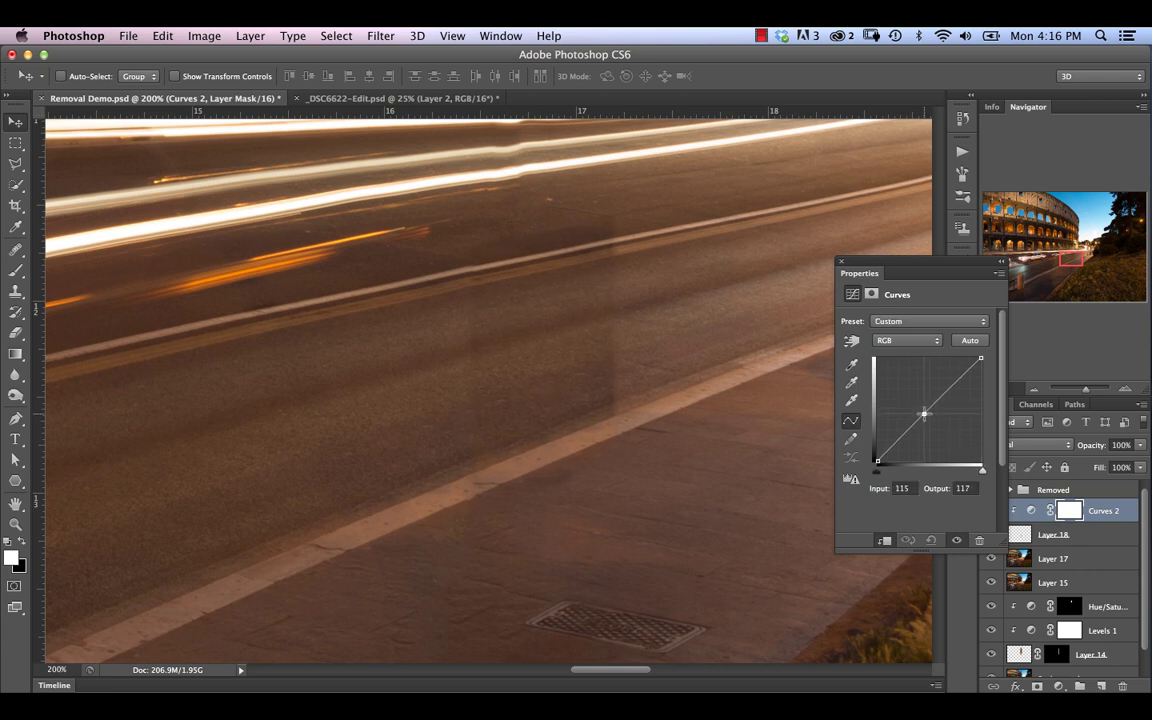
left_click_drag(924, 412, 923, 411)
left_click(838, 262)
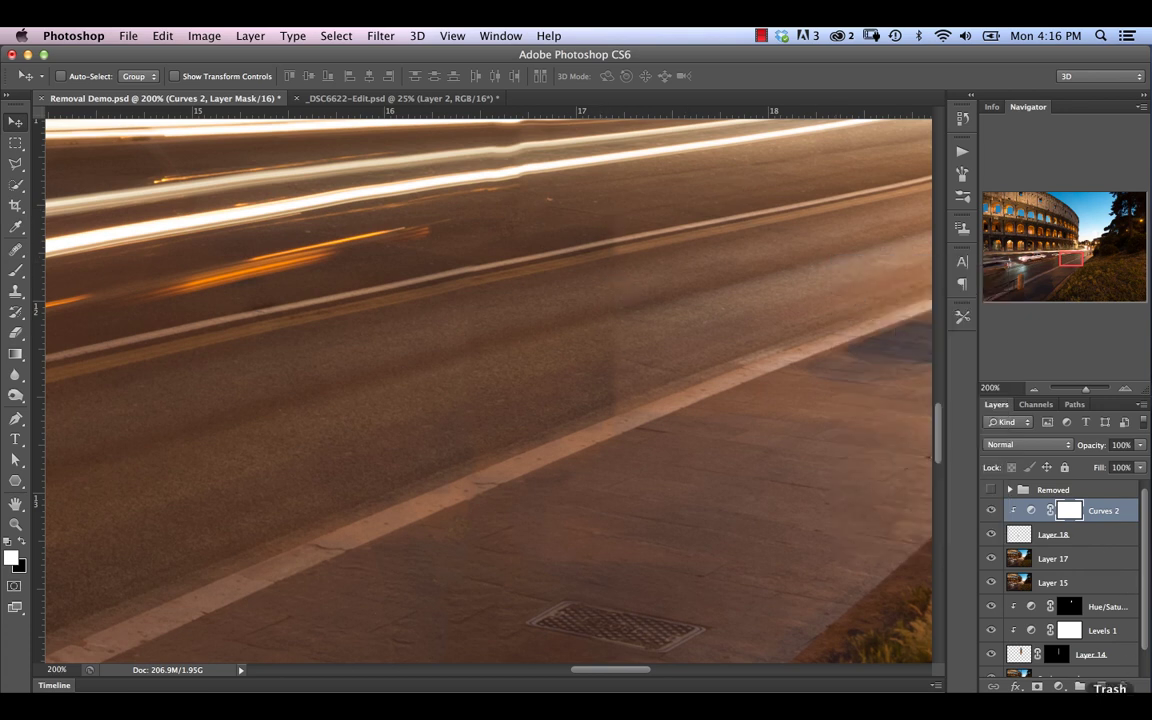
Step: Add a second Curves adjustment clipped to the road patch, with a midtone point at input 120, output 125
left_click(1059, 686)
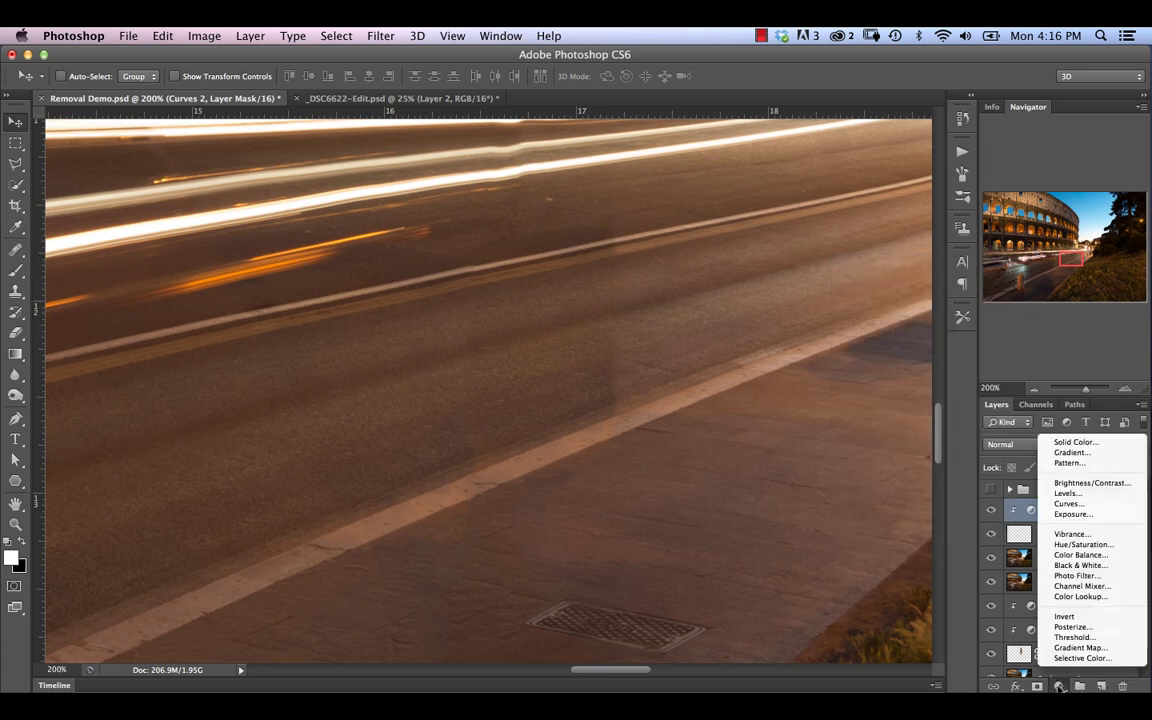
left_click(1080, 504)
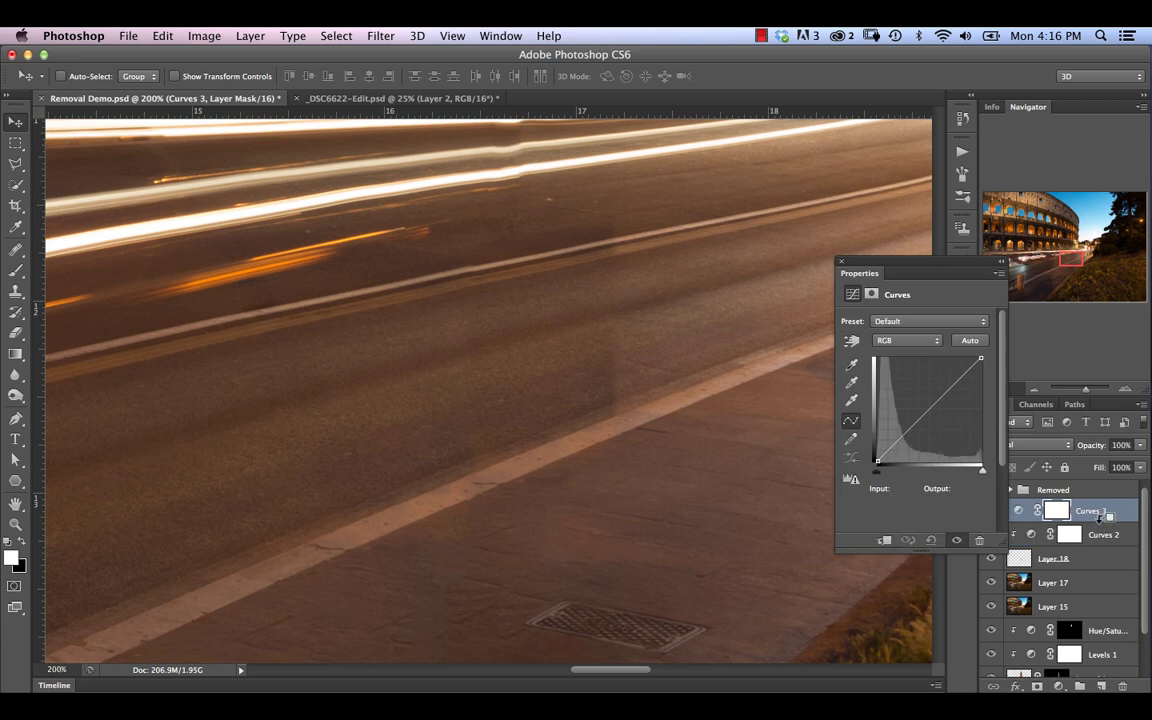
left_click(884, 540)
left_click(929, 411)
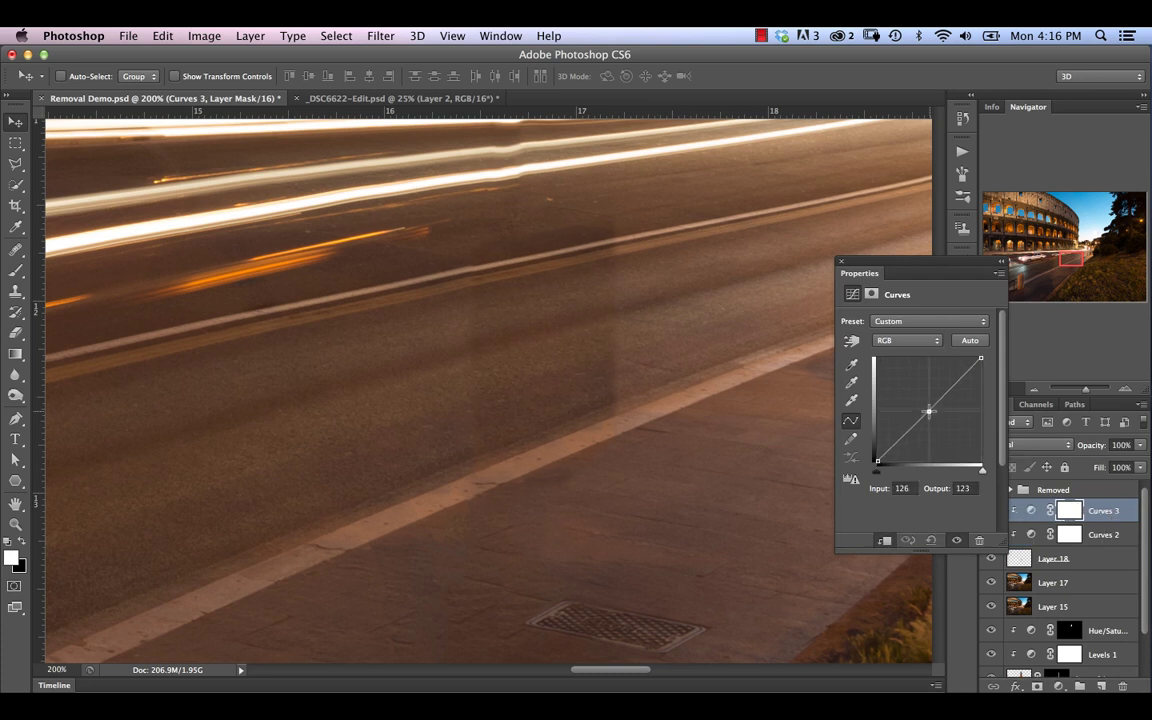
left_click_drag(929, 411, 927, 410)
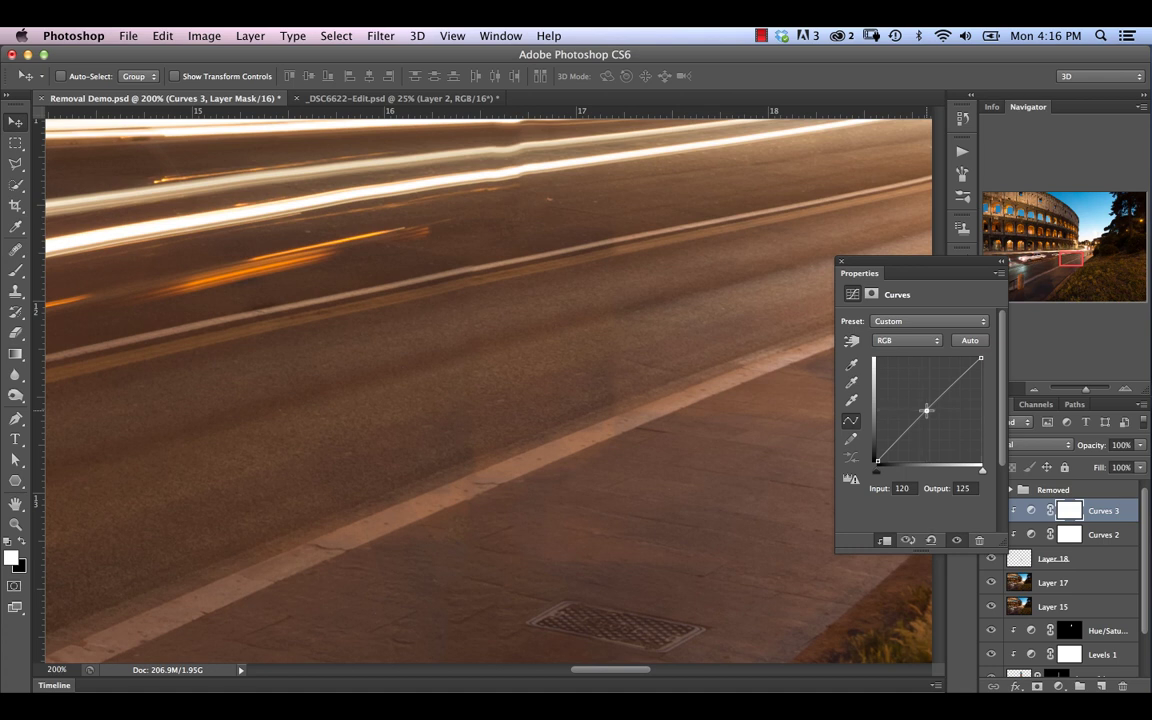
left_click(842, 261)
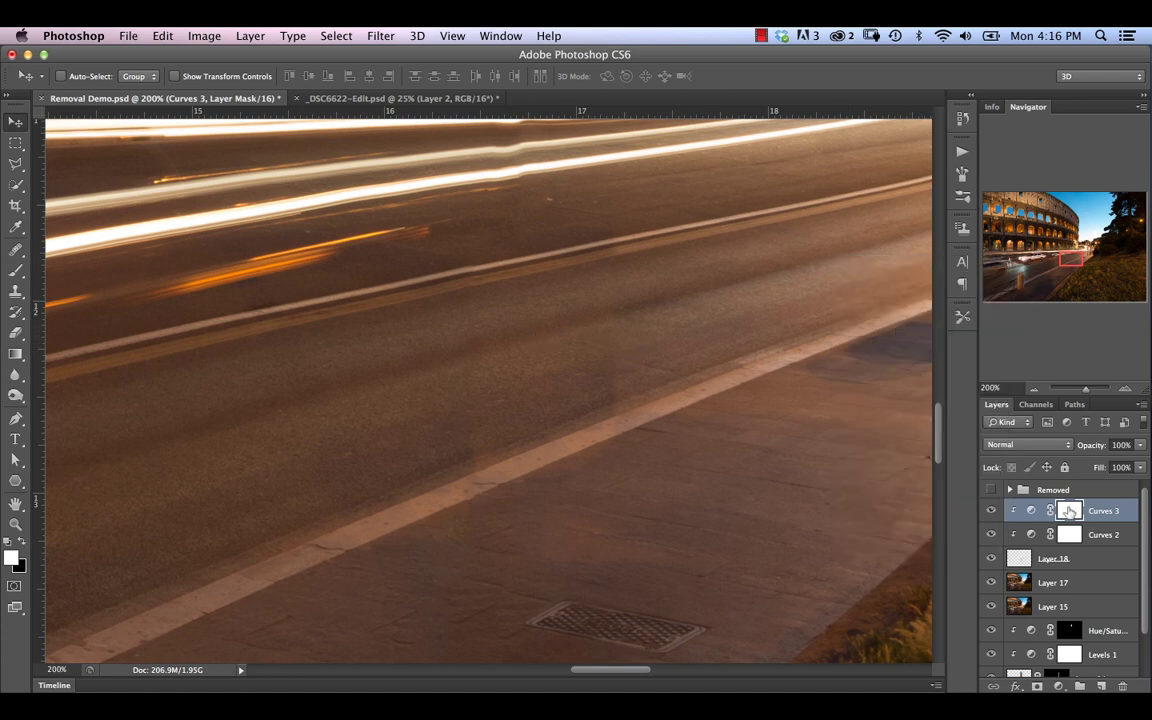
Step: Invert the second Curves mask and draw white-to-transparent gradients over the road patch so the brightening affects only its right part
key("super+i")
left_click(17, 356)
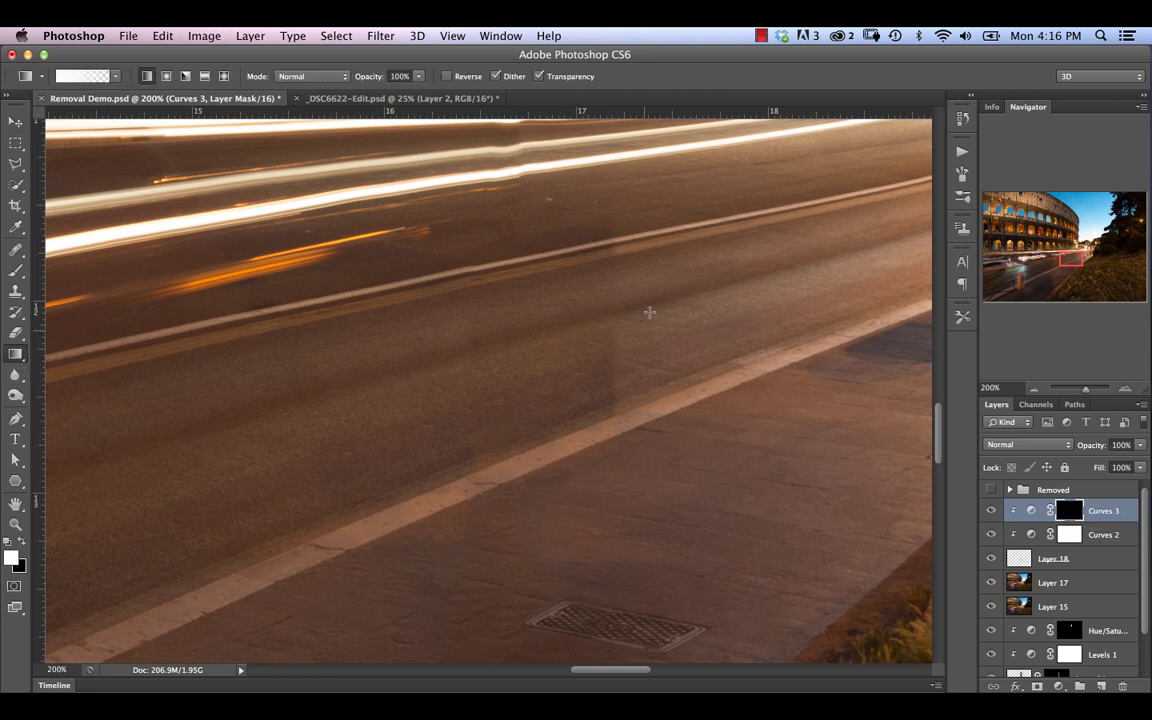
left_click_drag(563, 345, 701, 397)
left_click_drag(658, 347, 575, 428)
left_click_drag(638, 243, 563, 260)
left_click(991, 560)
left_click(991, 560)
left_click(991, 560)
left_click(991, 560)
Step: Add a layer mask to the road patch and paint out its visible edges in black with a soft 45 px brush at 5% flow
left_click(1023, 562)
left_click(1036, 686)
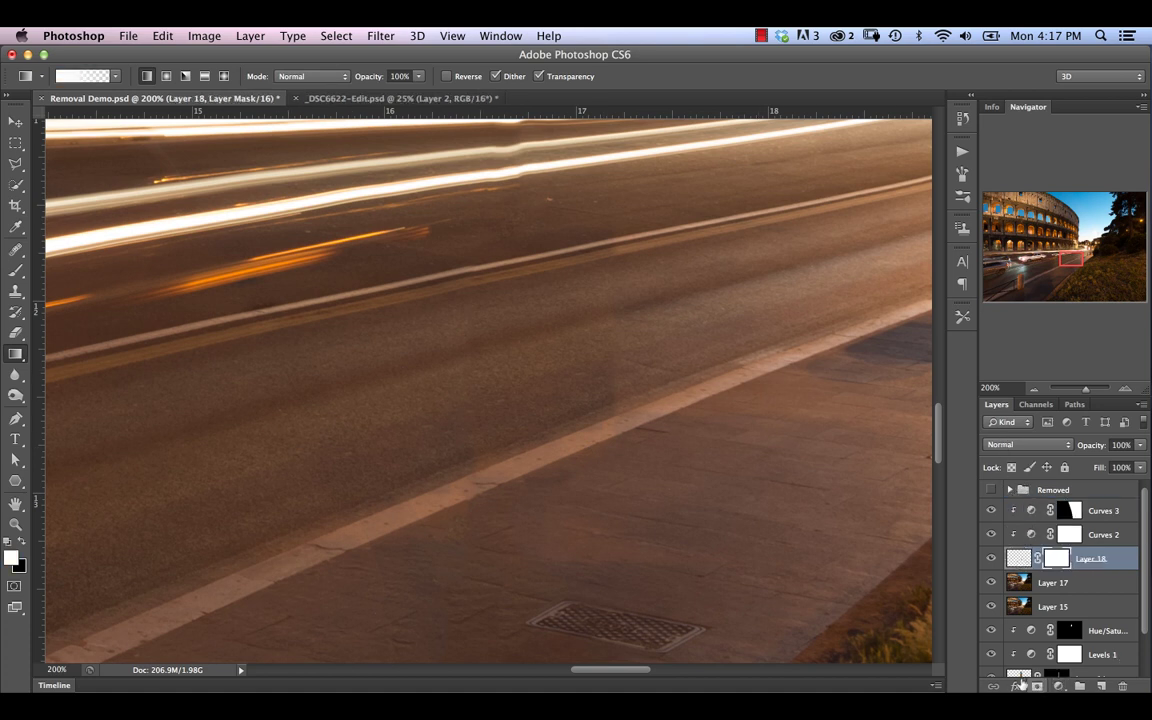
left_click(16, 270)
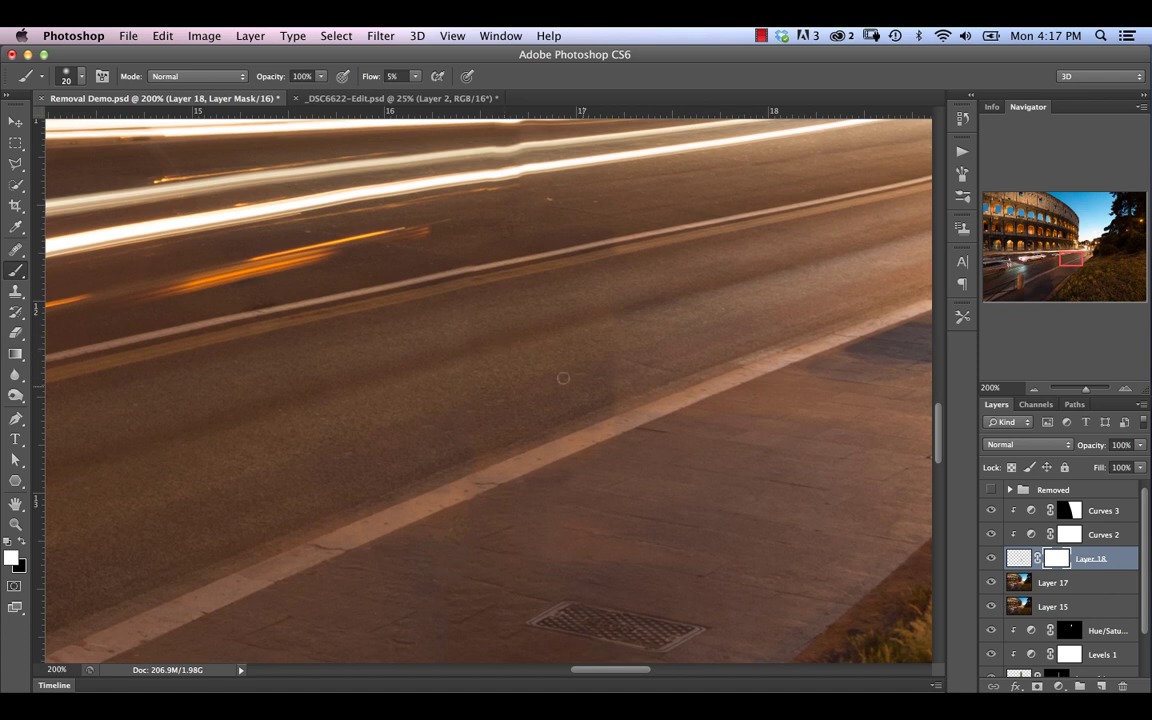
key("x")
key("bracketright")
Step: Compare the lane line and curb with the road patch hidden and shown
left_click(990, 558)
left_click(990, 558)
left_click(990, 558)
left_click(990, 558)
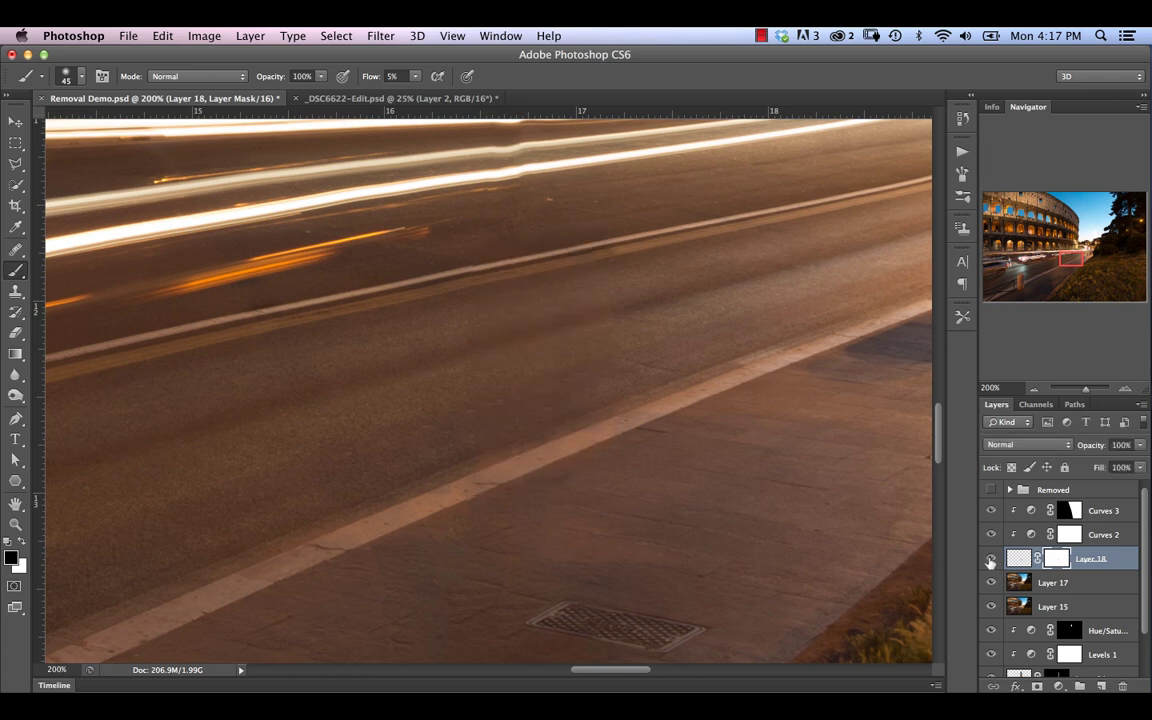
left_click(990, 558)
left_click(990, 558)
left_click(991, 558)
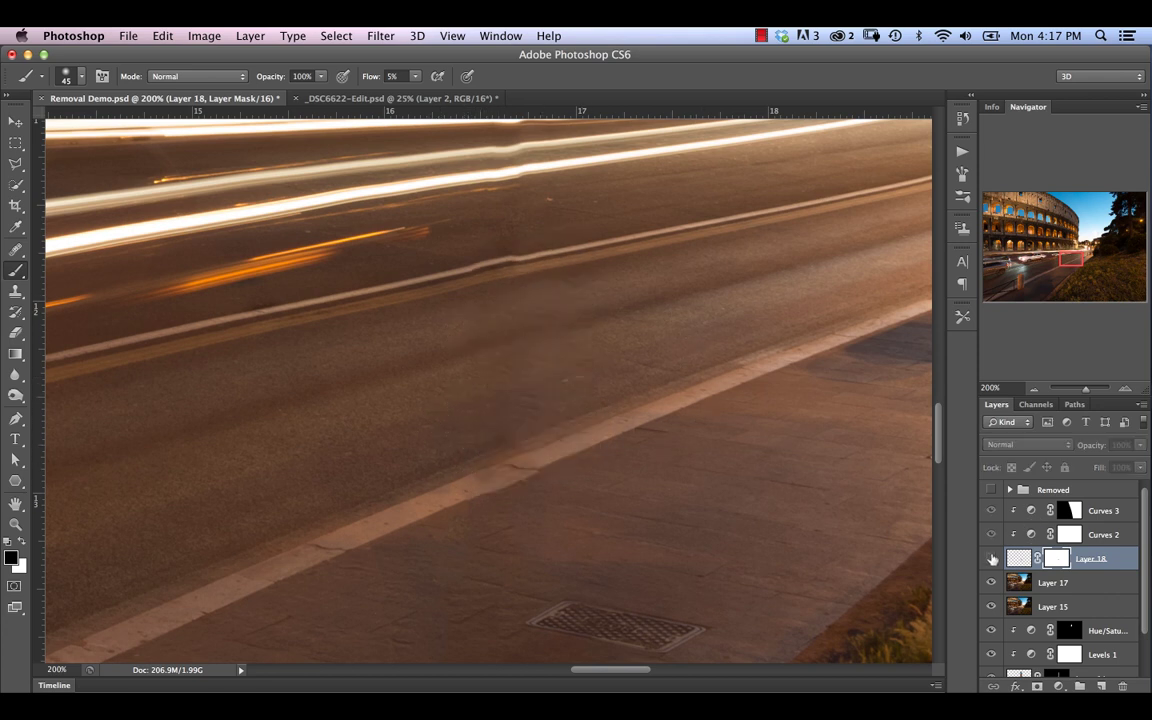
left_click(991, 558)
left_click(991, 558)
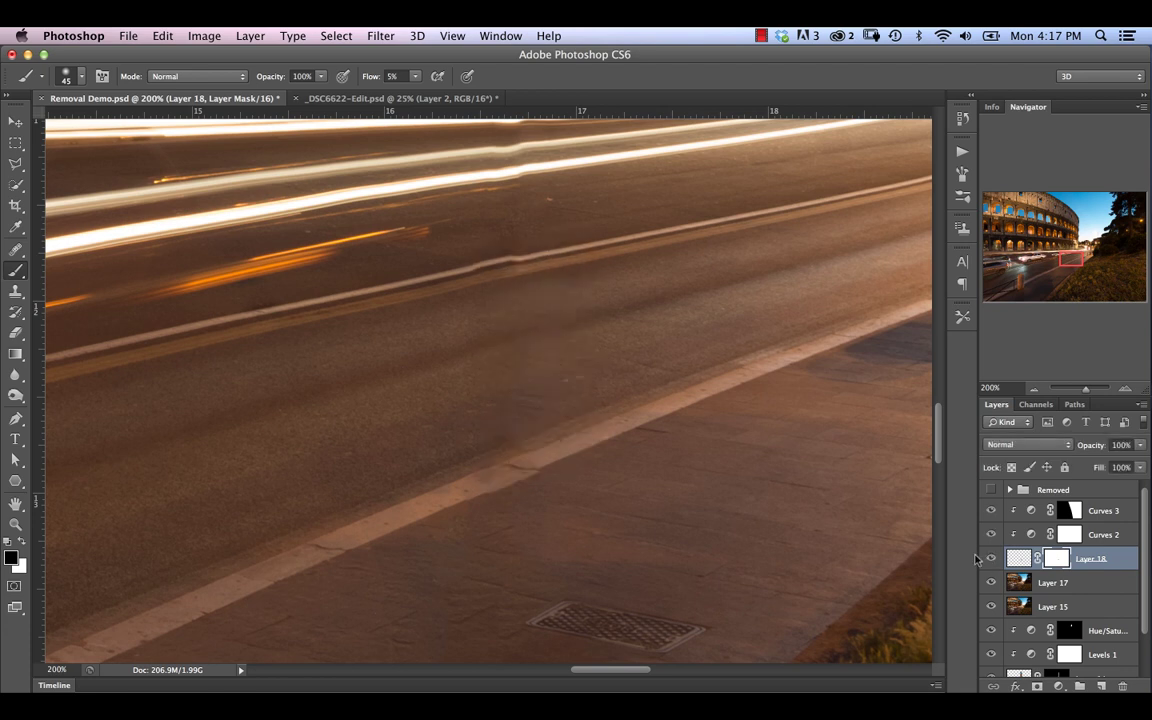
left_click(991, 558)
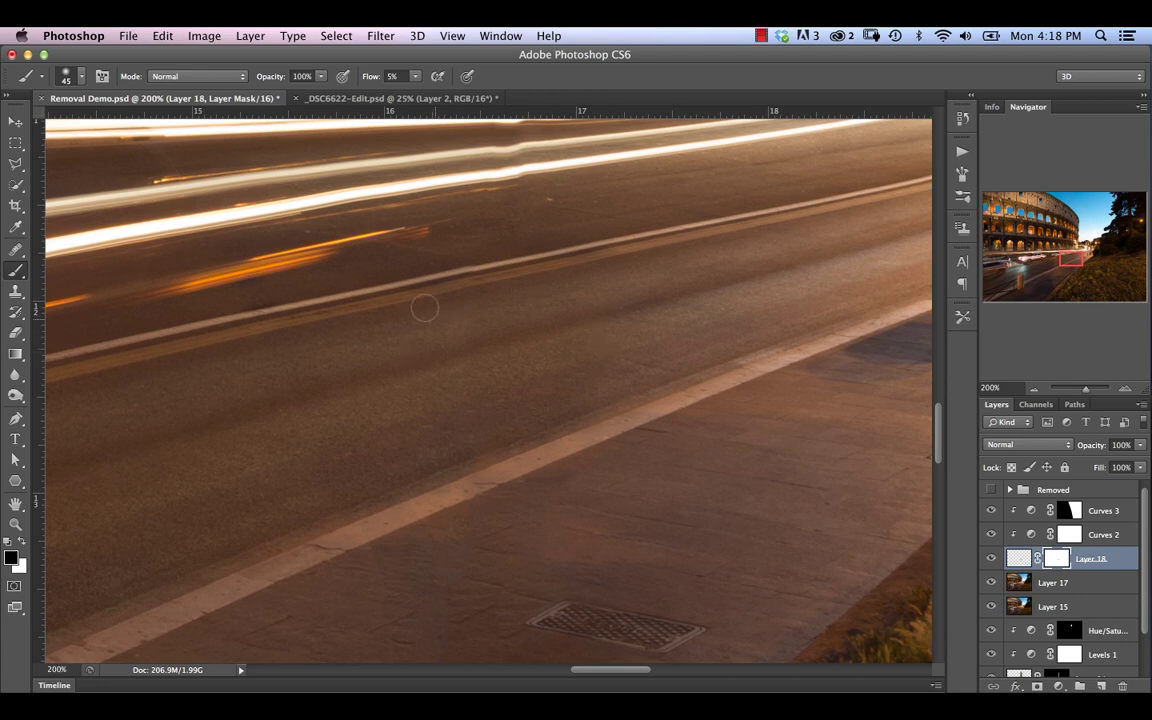
Step: On the merged Layer 17, outline a four-sided area of clean pavement beside the dark stain with the Polygonal Lasso
left_click_drag(483, 537, 537, 365)
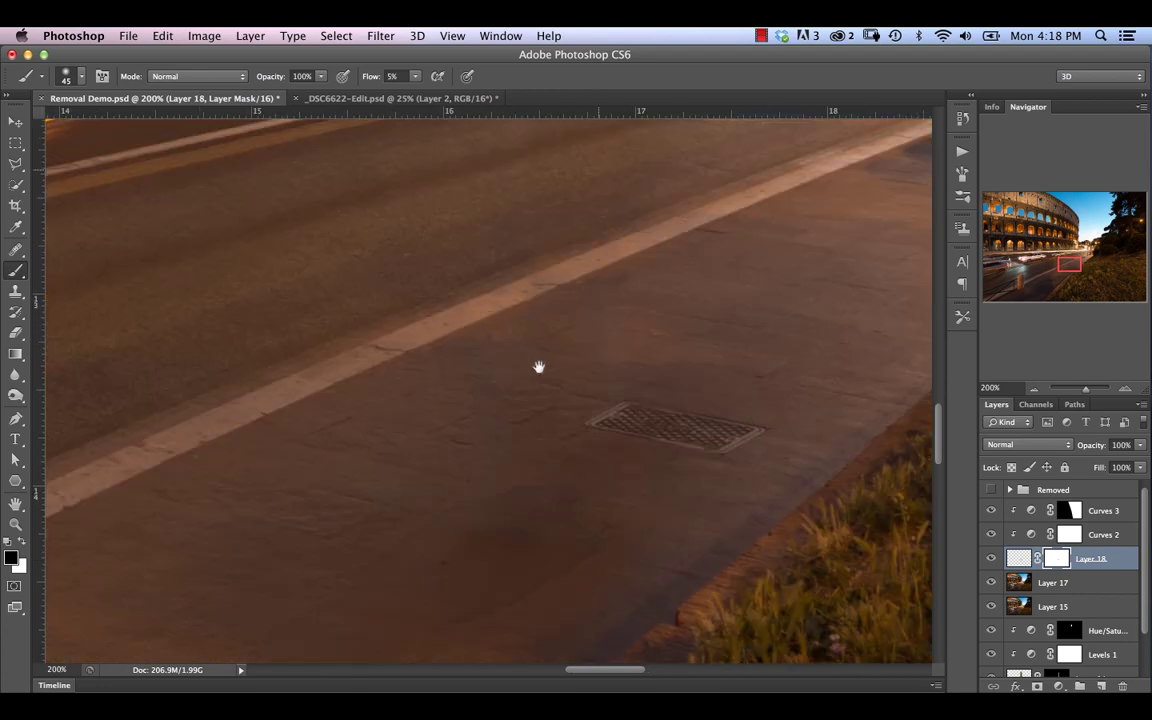
mouse_move(431, 370)
left_mouse_down()
mouse_move(507, 372)
mouse_move(450, 389)
mouse_move(468, 490)
mouse_move(440, 374)
mouse_move(455, 452)
mouse_move(406, 463)
mouse_move(403, 366)
mouse_move(325, 402)
mouse_move(297, 473)
mouse_move(450, 534)
mouse_move(488, 479)
mouse_move(427, 420)
mouse_move(570, 427)
mouse_move(533, 484)
left_mouse_up()
left_click_drag(509, 540, 496, 419)
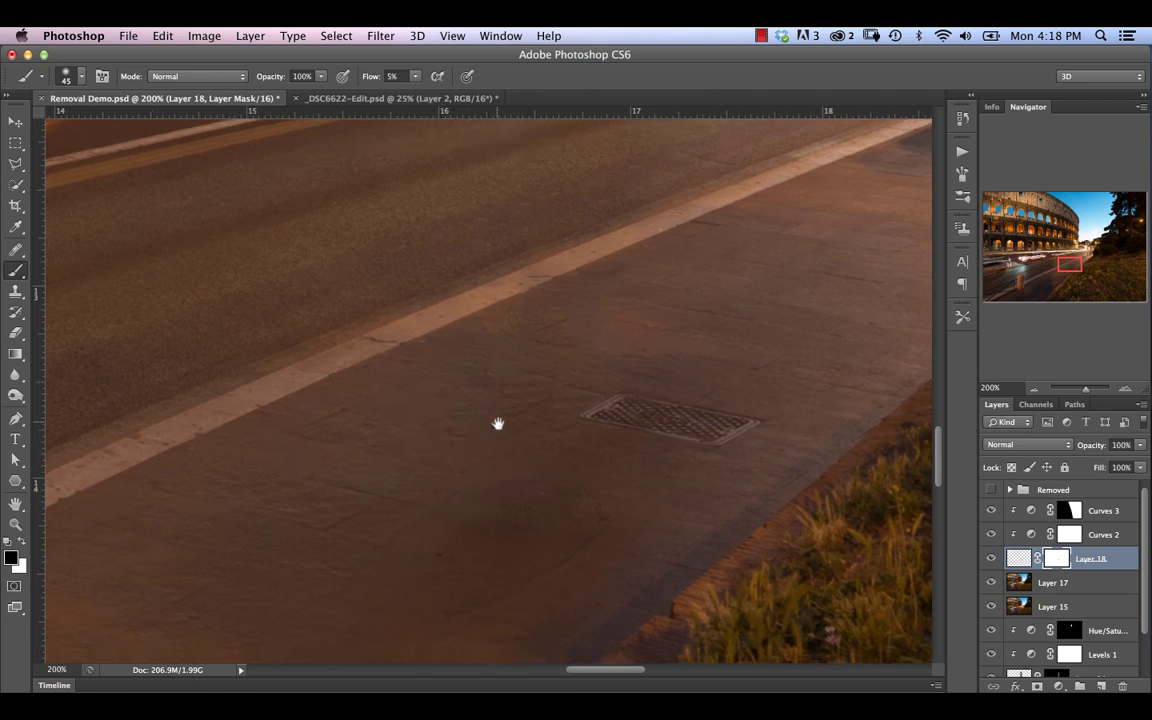
mouse_move(393, 403)
left_mouse_down()
mouse_move(258, 285)
mouse_move(258, 422)
mouse_move(385, 323)
mouse_move(524, 373)
left_mouse_up()
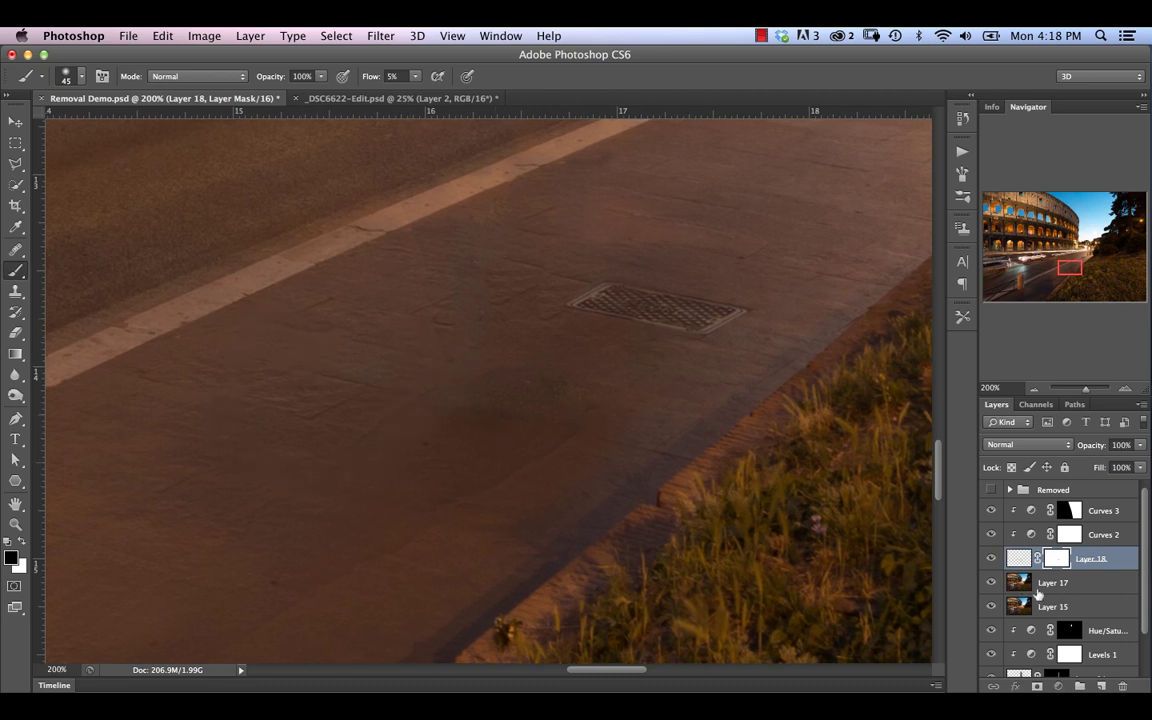
left_click(1025, 586)
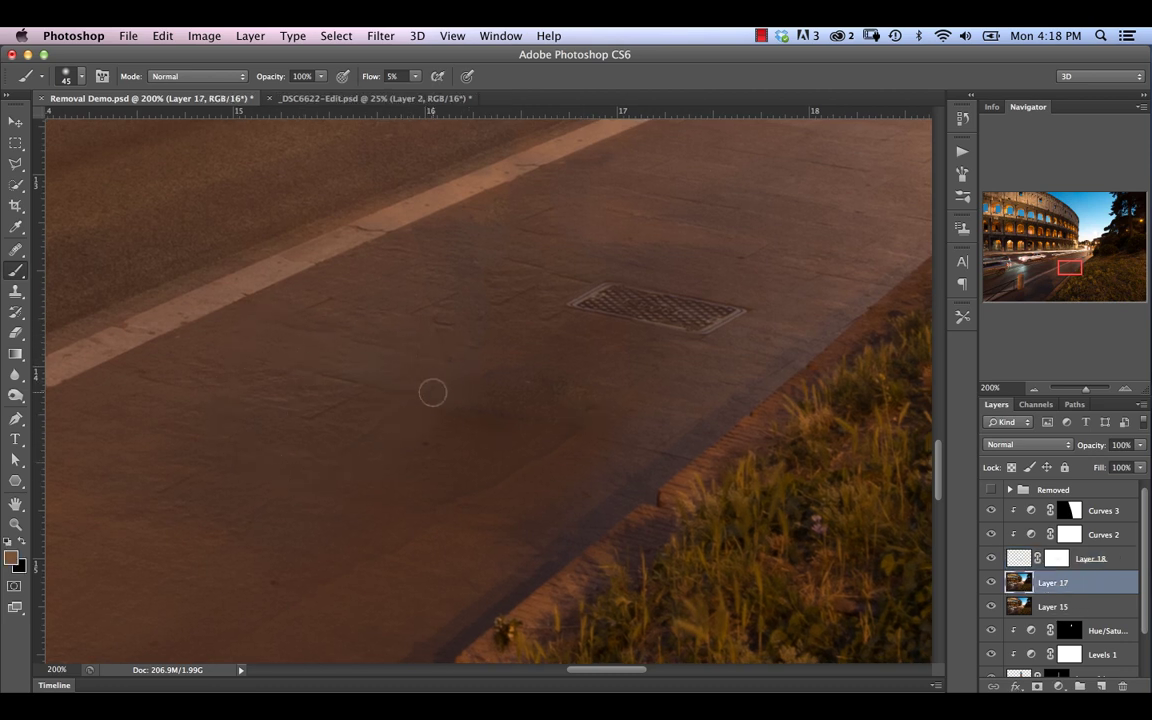
key("super+equal")
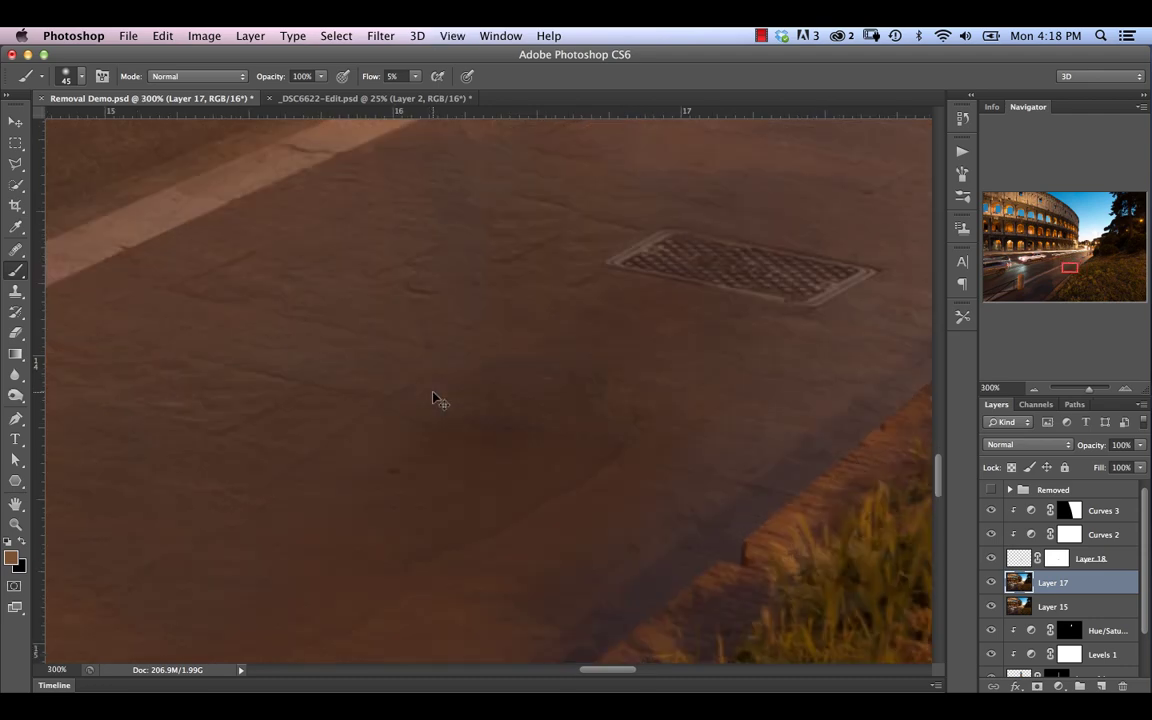
left_click_drag(260, 455, 424, 355)
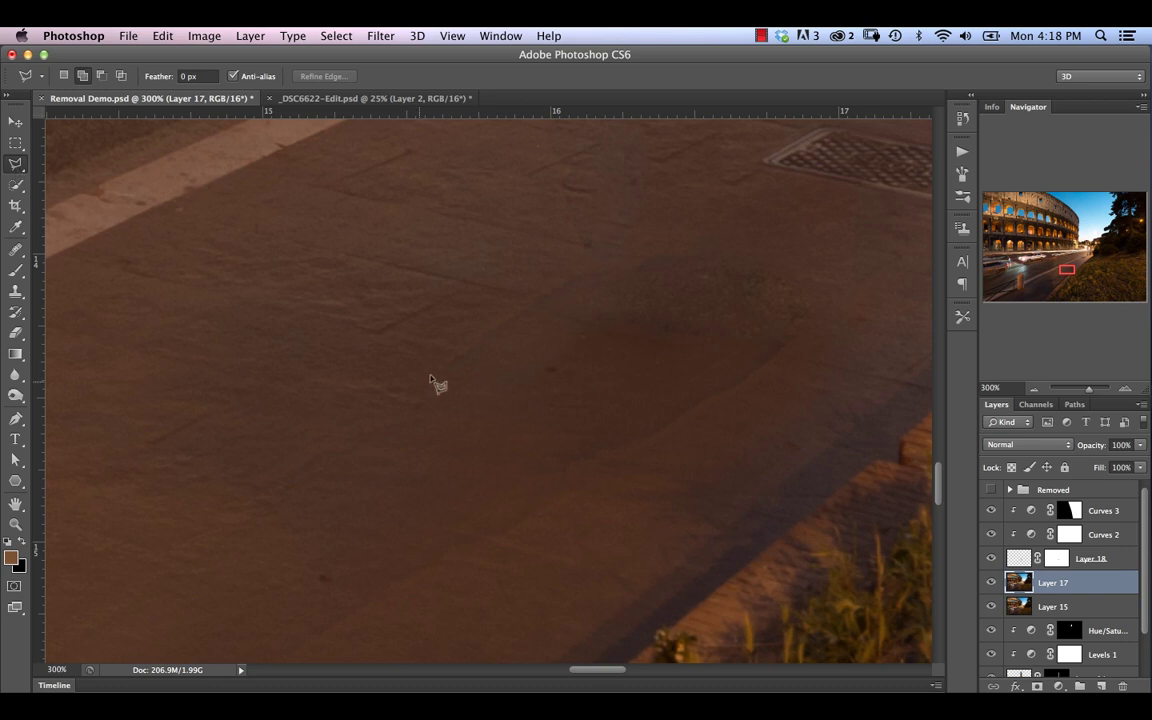
left_click(335, 437)
left_click(611, 246)
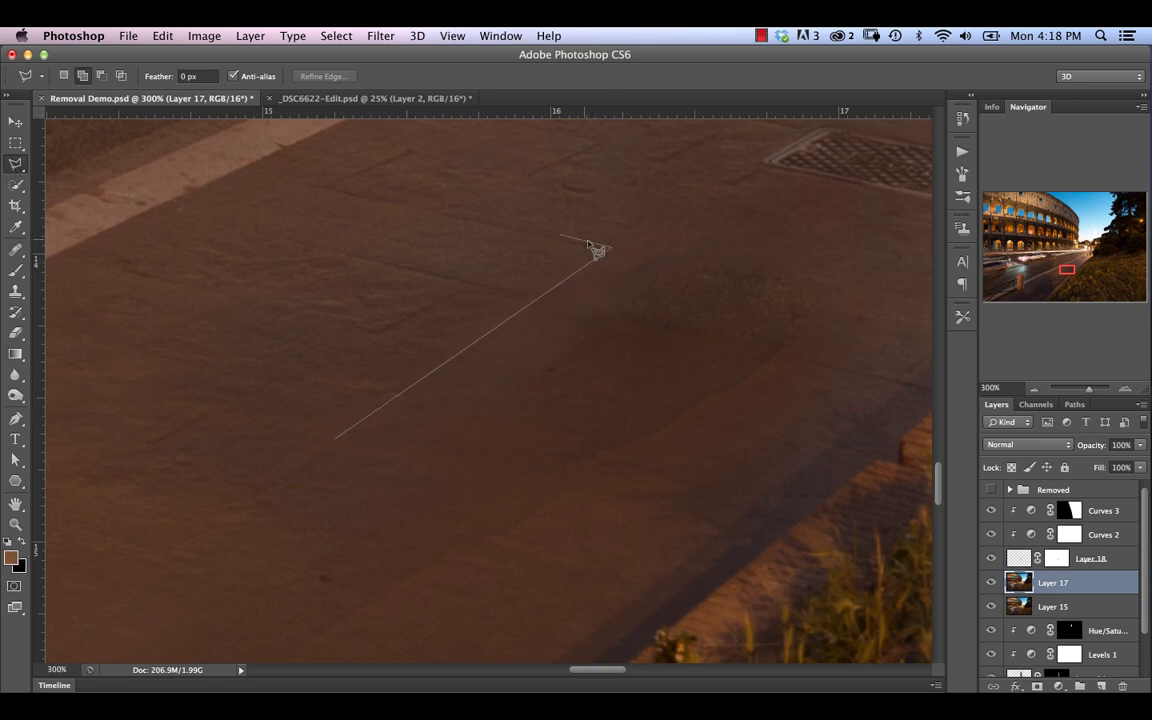
left_click(286, 168)
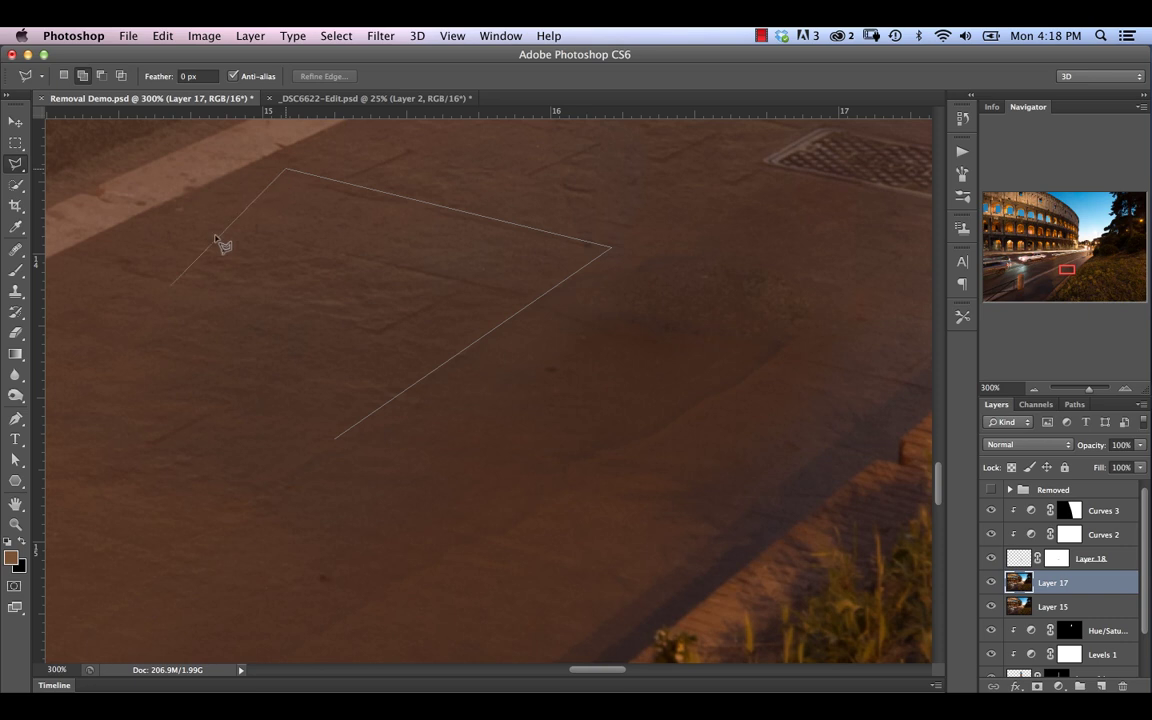
left_click(52, 313)
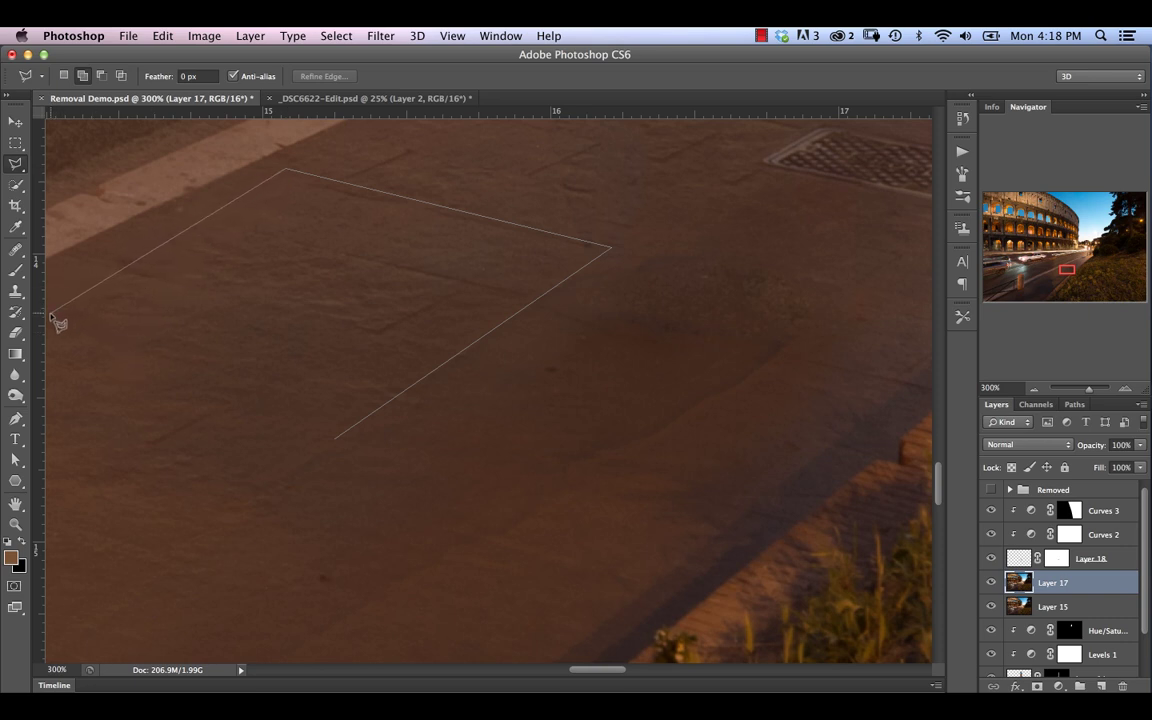
left_click(336, 441)
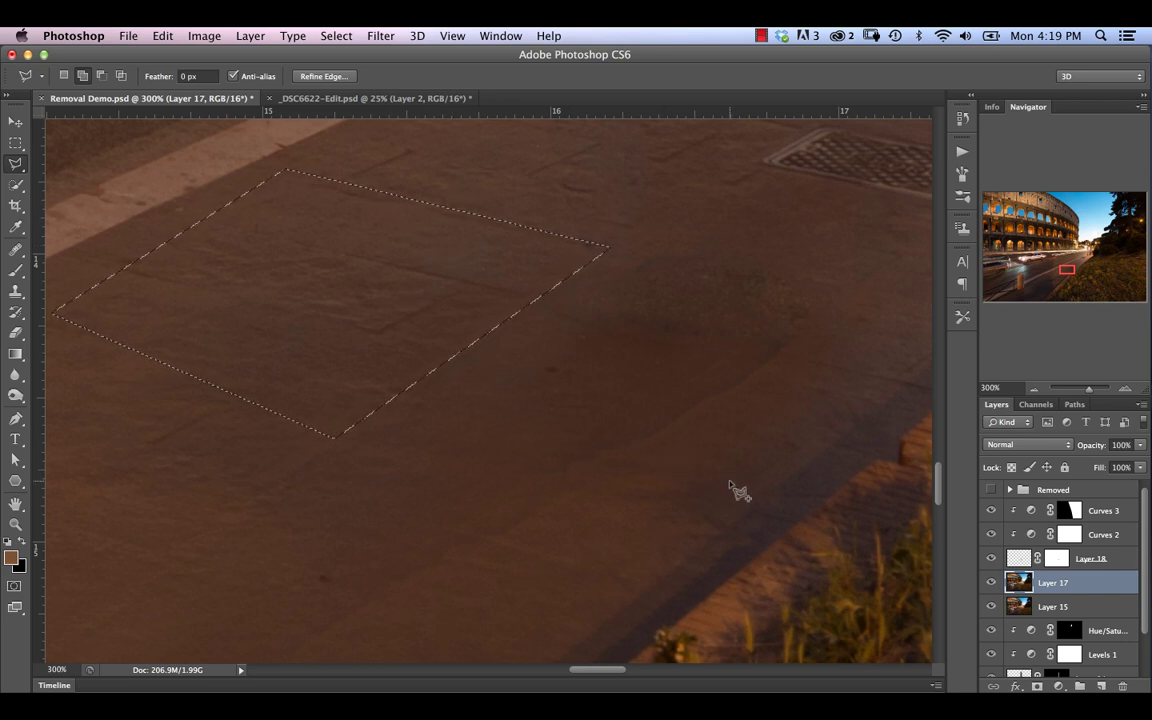
Step: Copy the selected pavement to a new layer and move the patch over the dark stain below the drain cover
key("super+j")
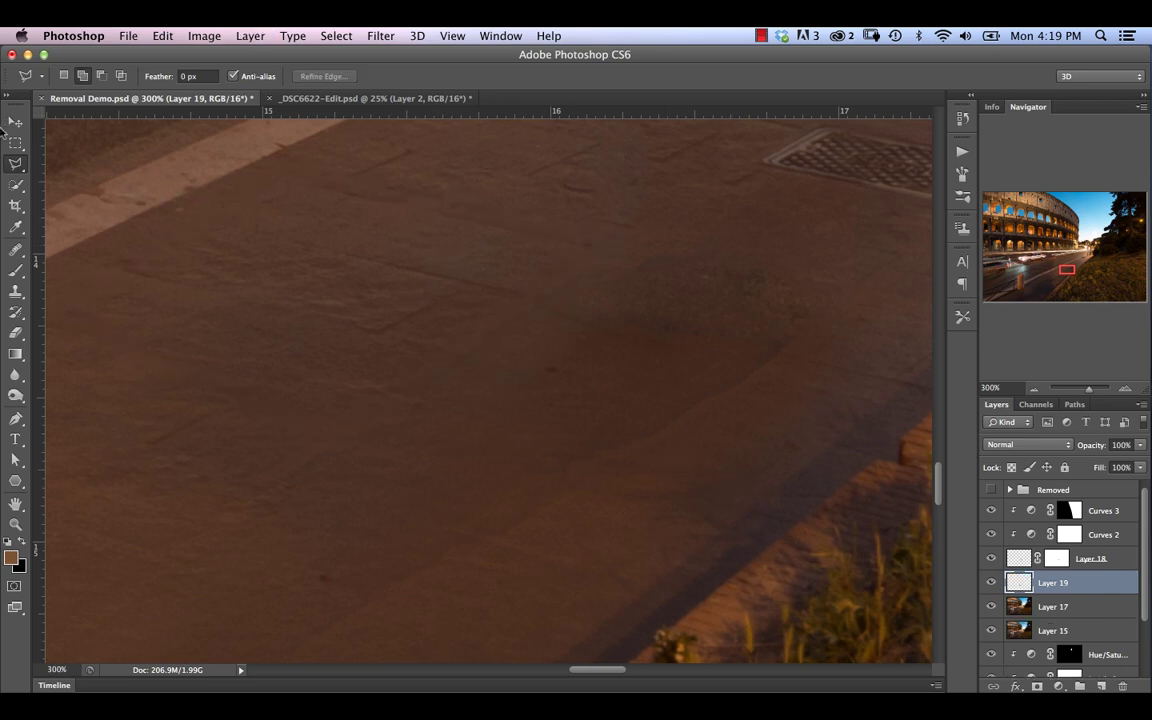
left_click(6, 122)
left_click_drag(325, 335, 586, 393)
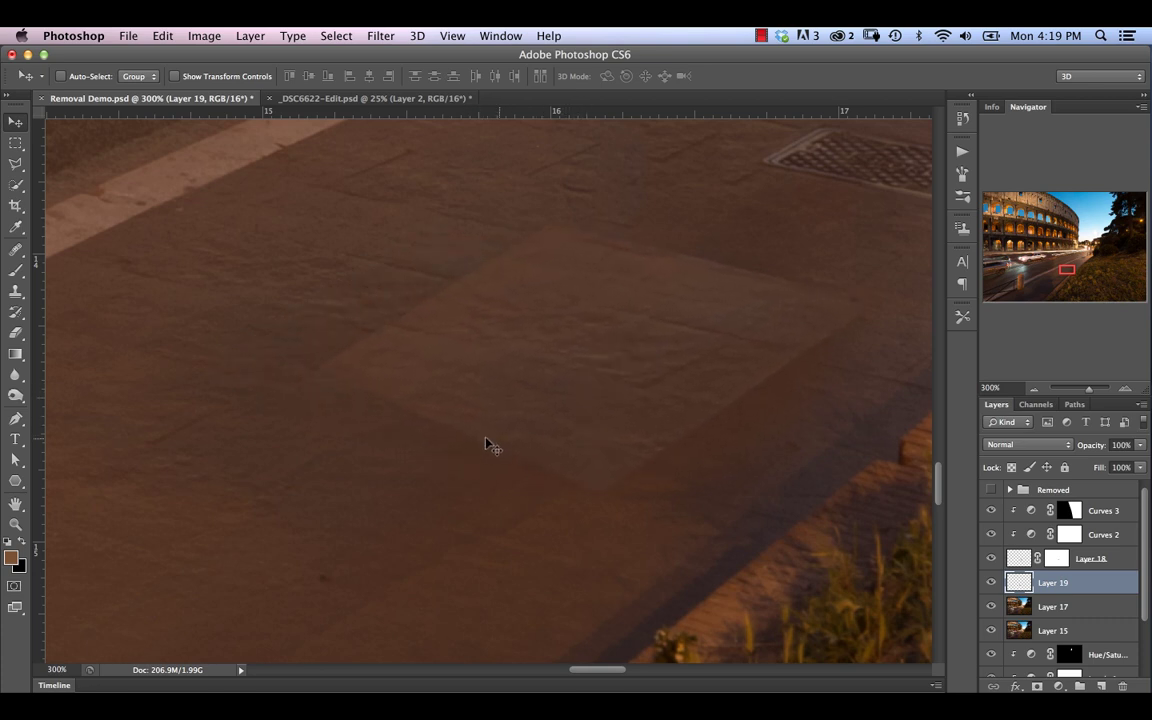
Step: Scale the pavement patch to 101.92% width and 107.08% height, skew it slightly to follow the paving lines, and apply the transformation
key("super+t")
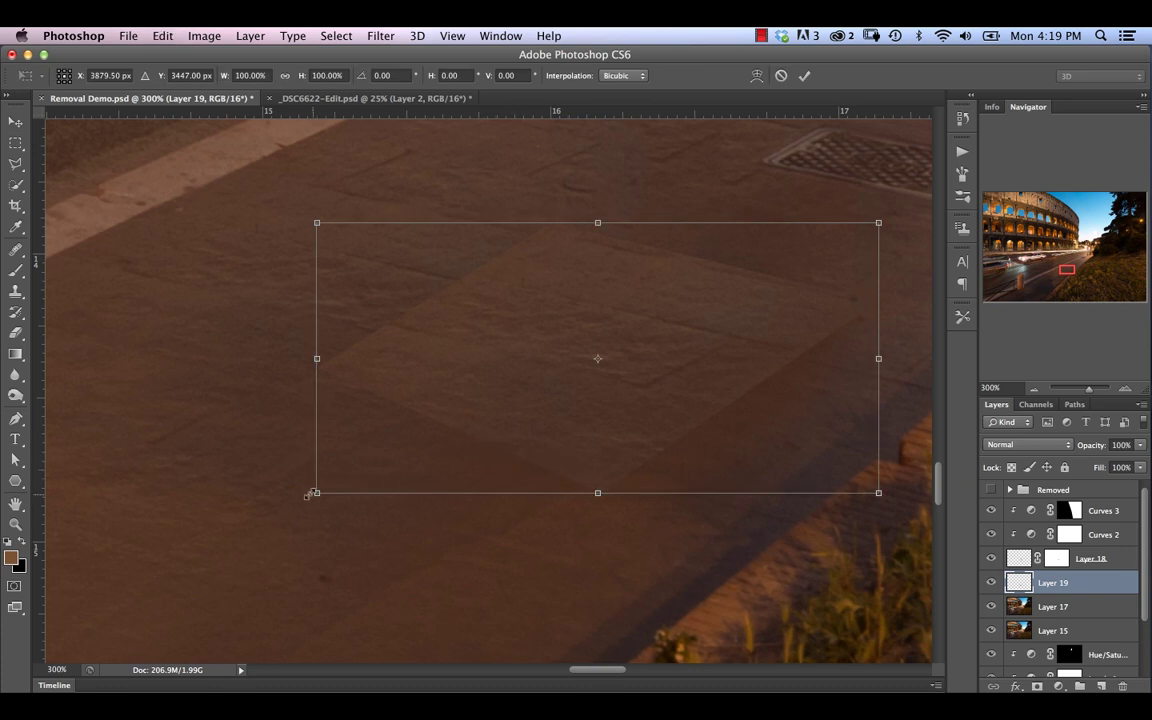
left_click_drag(310, 495, 310, 519)
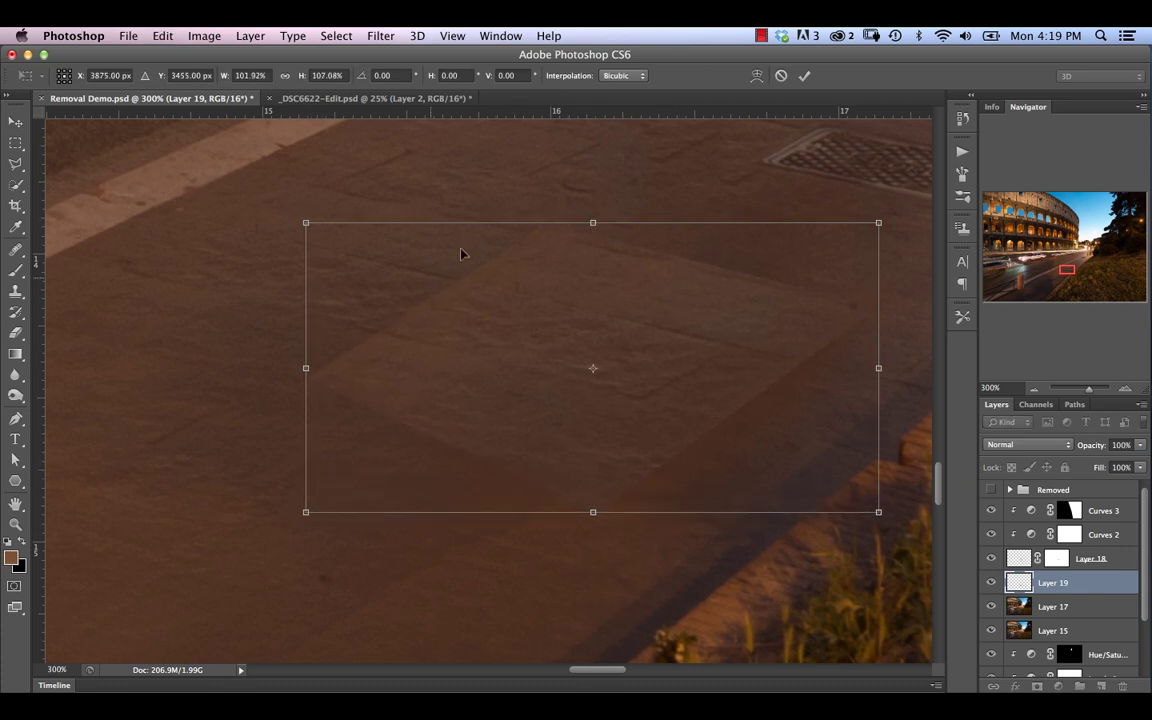
right_click(851, 381)
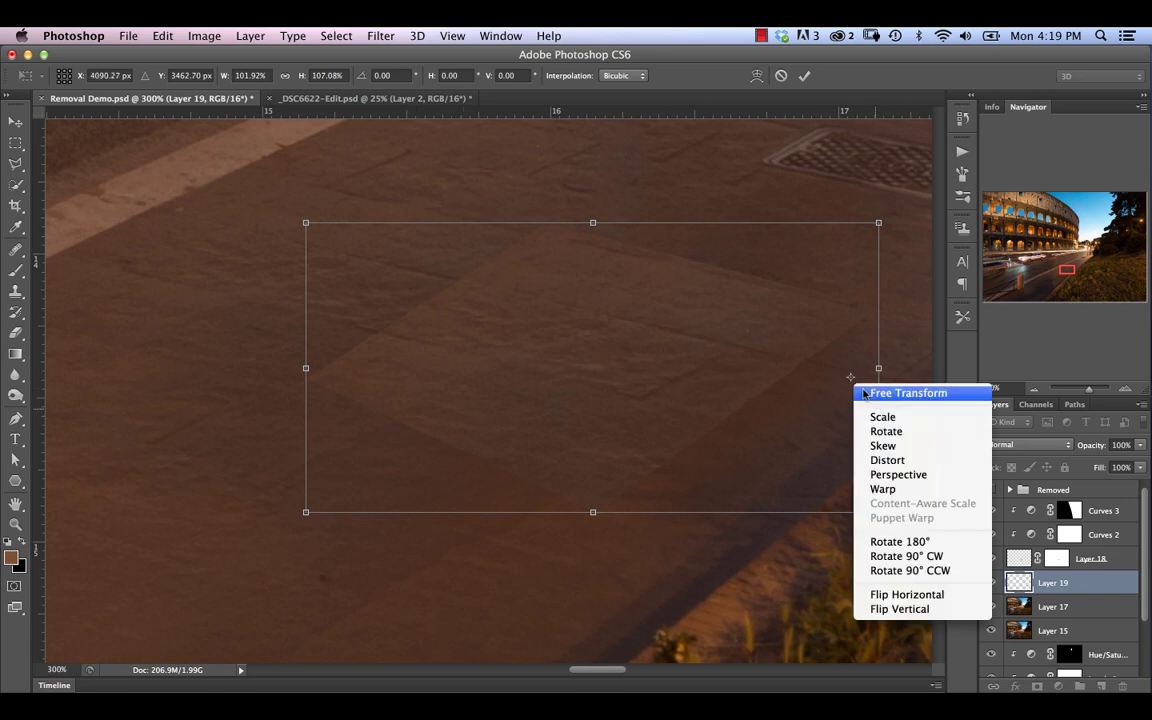
left_click(886, 446)
left_click_drag(883, 372, 880, 368)
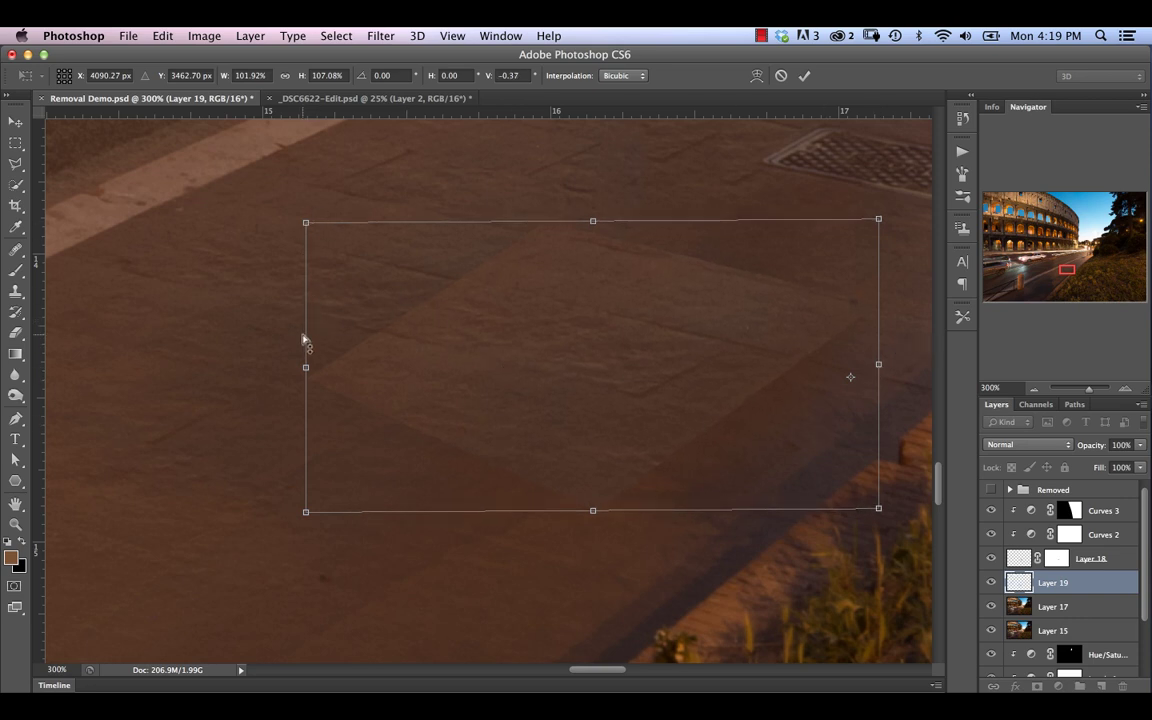
left_click_drag(306, 341, 303, 337)
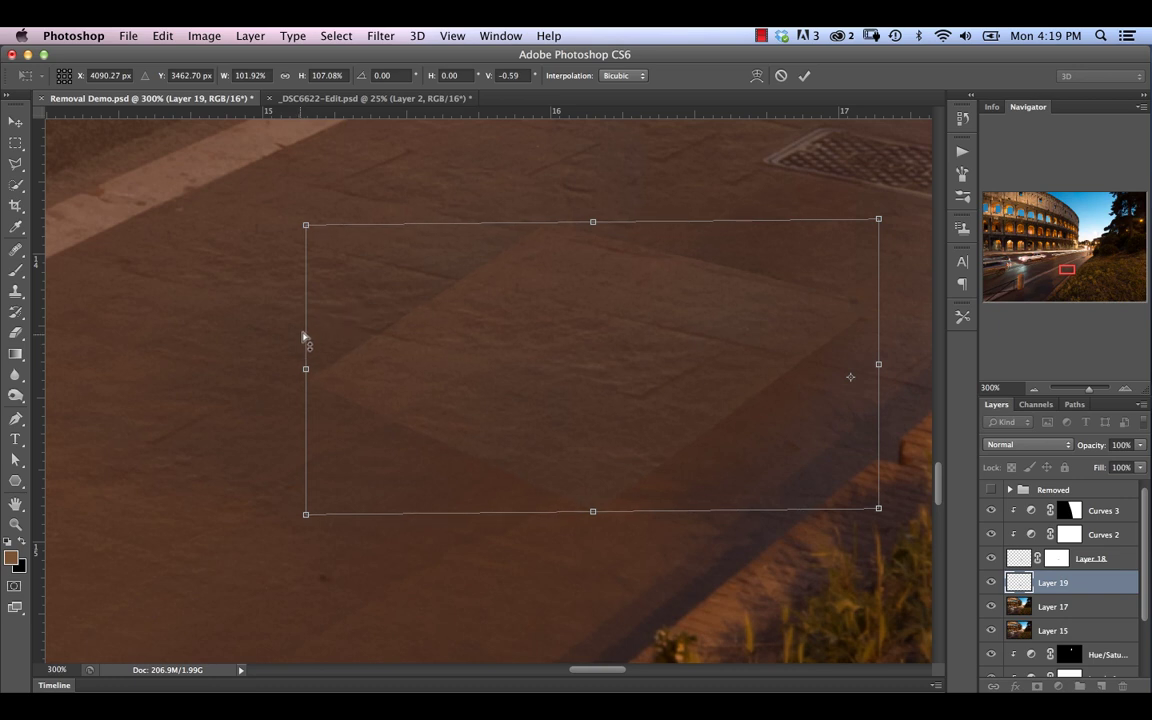
left_click_drag(593, 226, 590, 224)
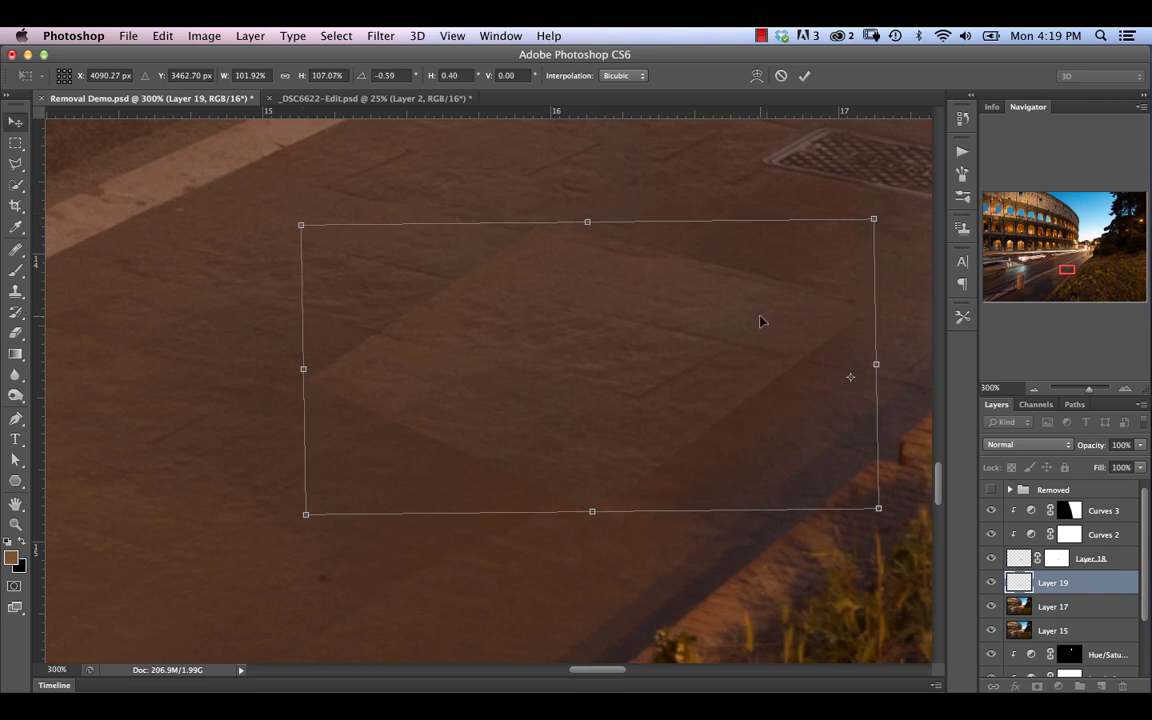
key("Return")
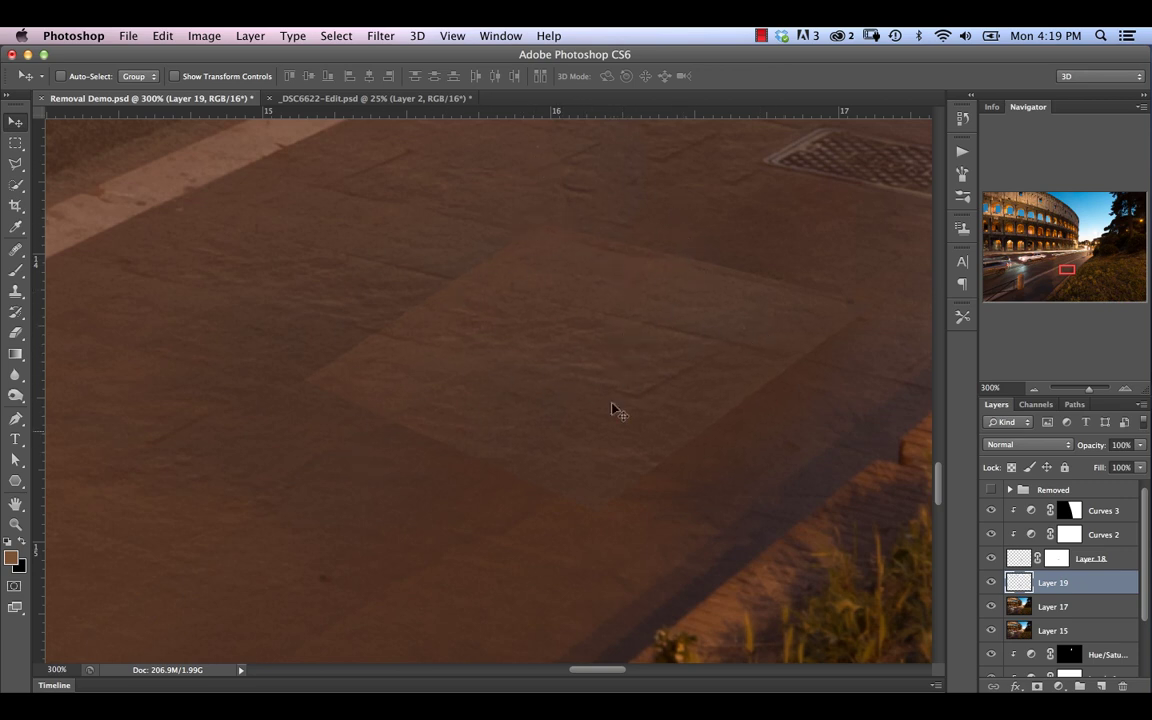
Step: Clip a Levels adjustment to the pavement patch on Layer 19 and darken its midtones to about 0.97 to match the surrounding paving
left_click(1058, 686)
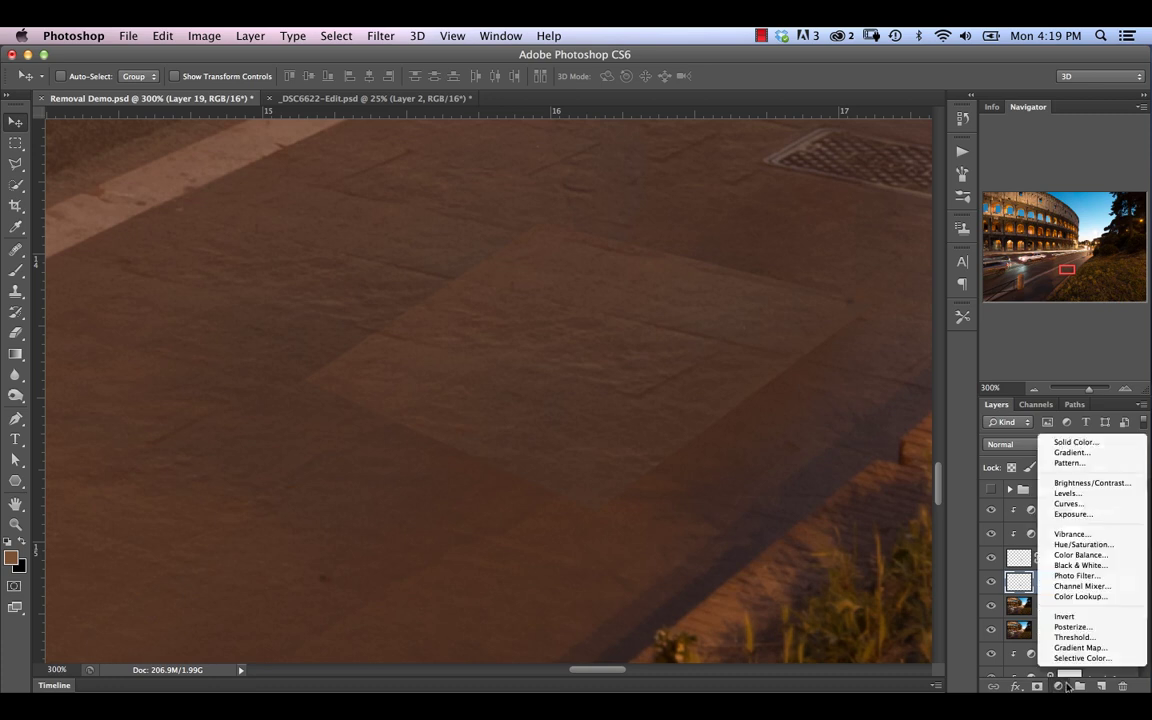
left_click(1083, 494)
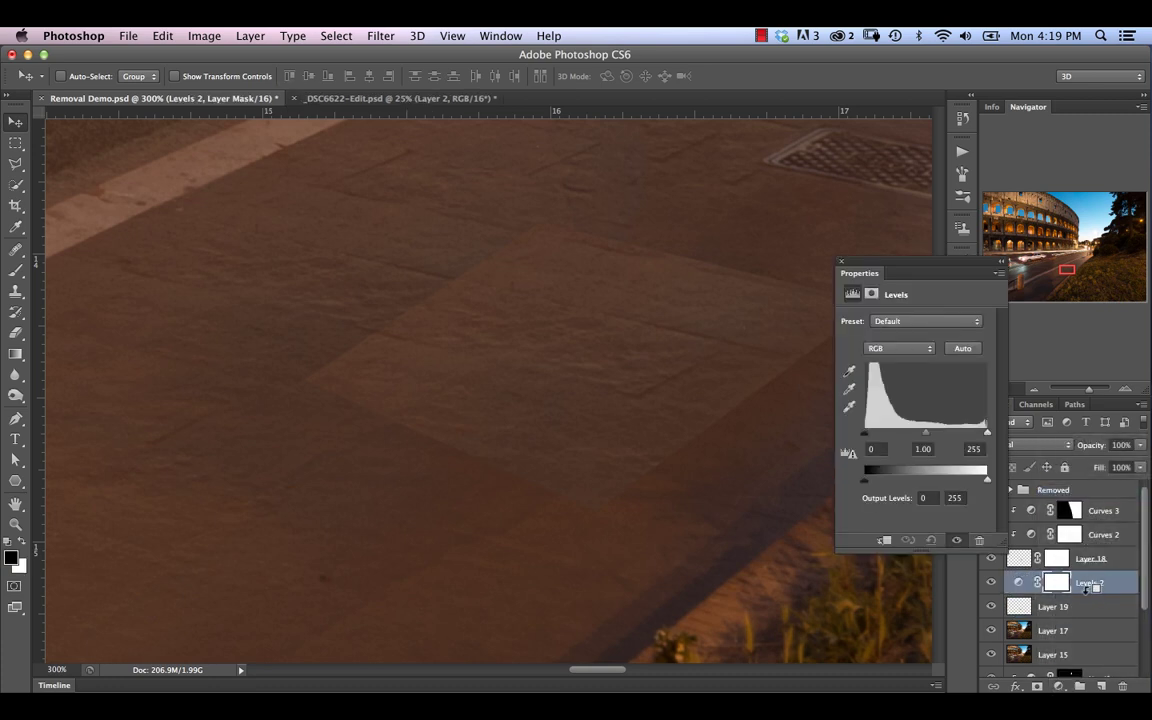
left_click(1088, 592, "alt")
left_click_drag(922, 435, 928, 437)
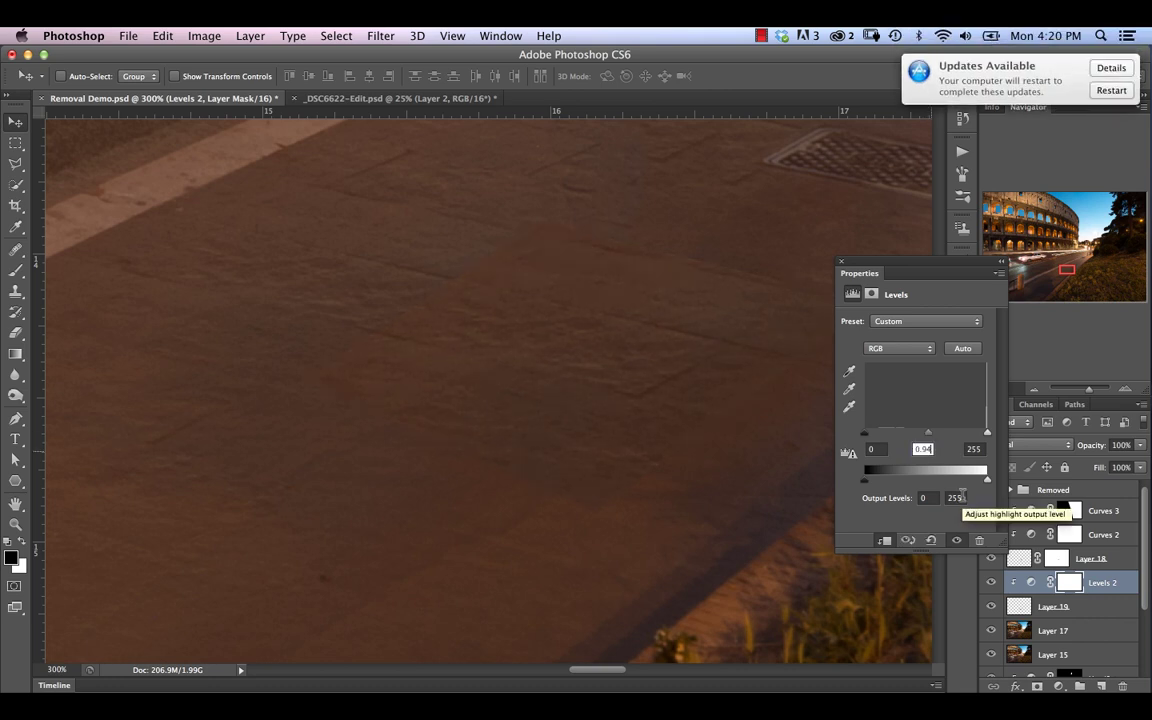
key("Up")
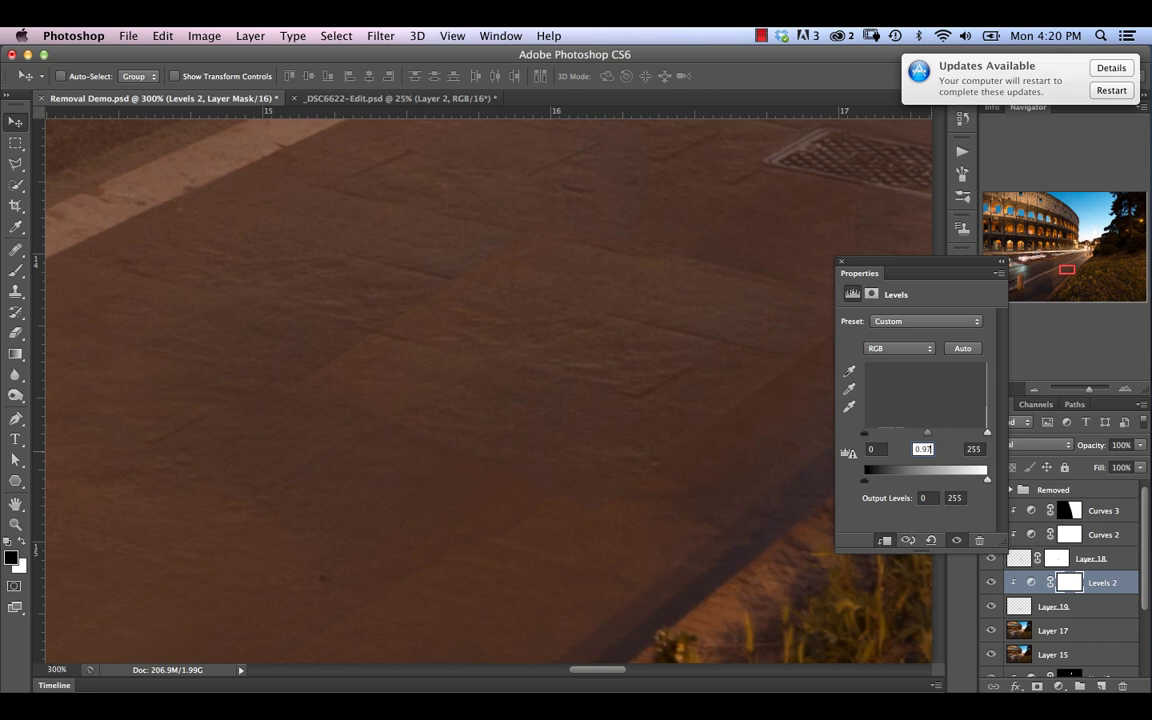
key("Up")
key("Up")
left_click(842, 262)
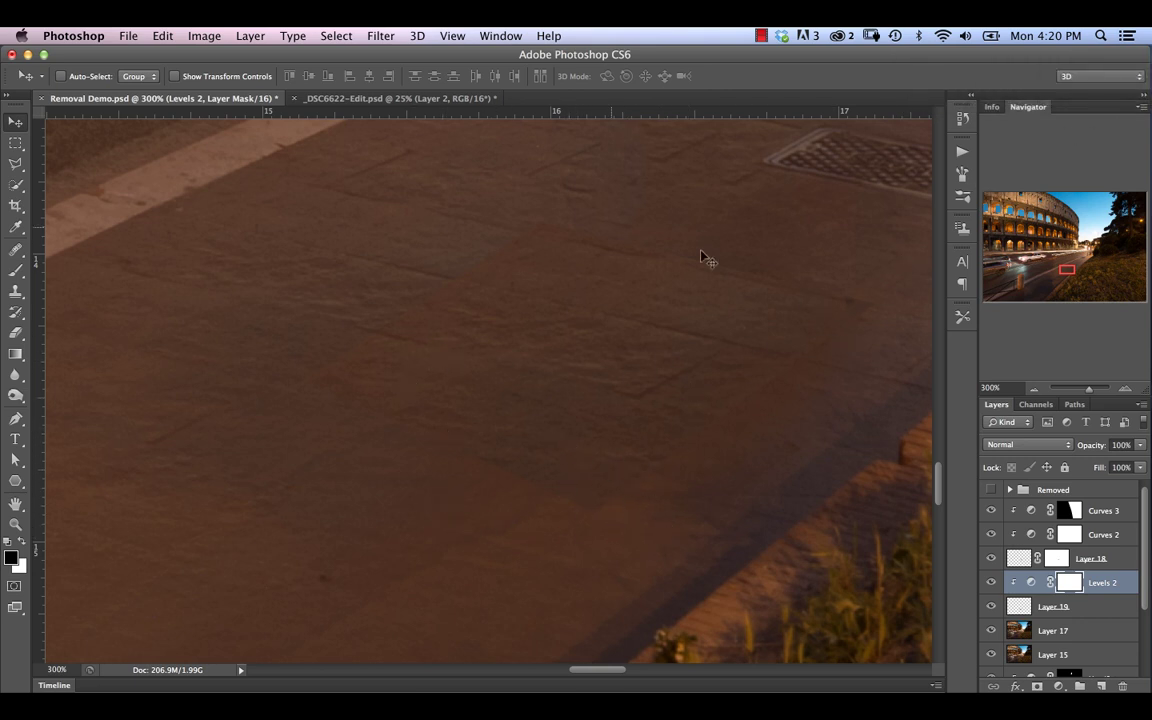
Step: Add a layer mask to Layer 19 and soften the patch's edge with a 45 px black brush at 5% flow
left_click(1058, 608)
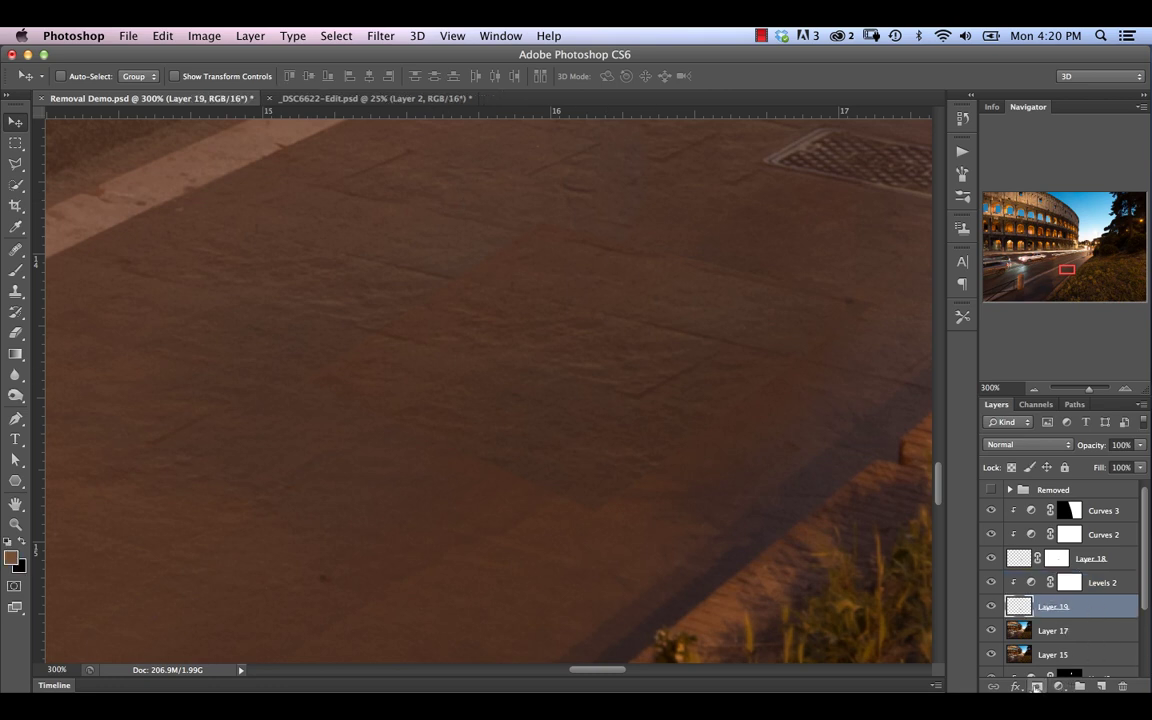
left_click(1037, 686)
left_click(15, 269)
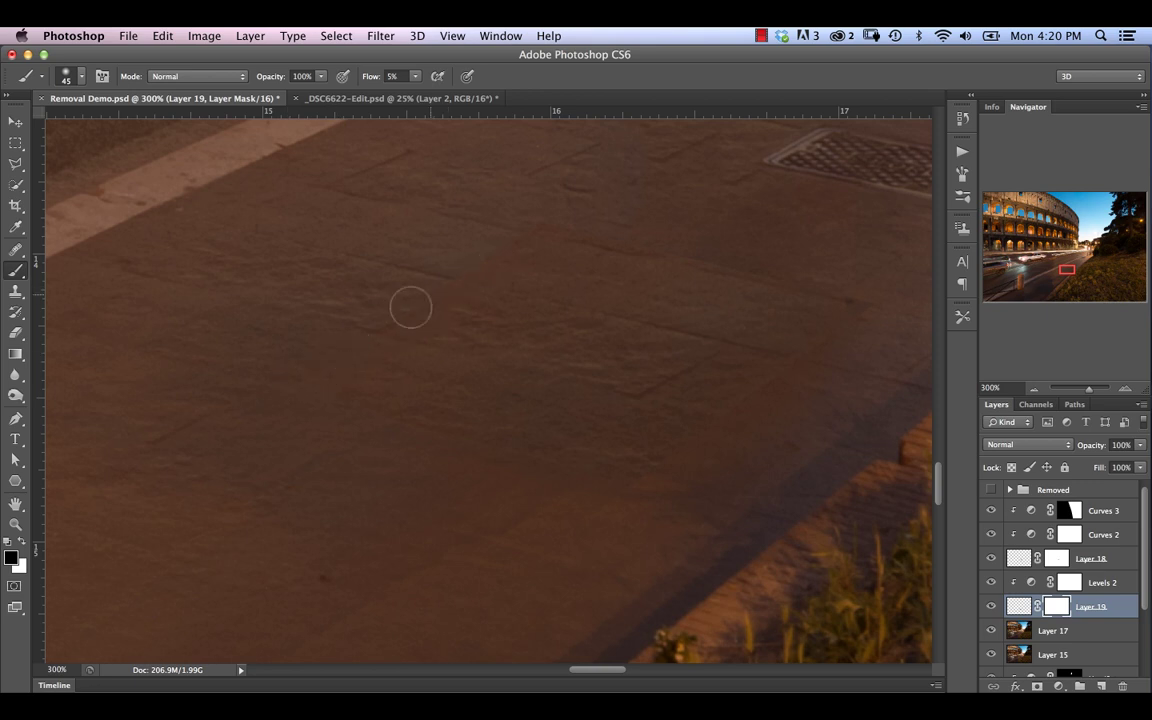
left_click(481, 263)
Step: Compare the pavement below the drain cover with the Layer 19 patch hidden and shown
key("ctrl+minus")
key("ctrl+minus")
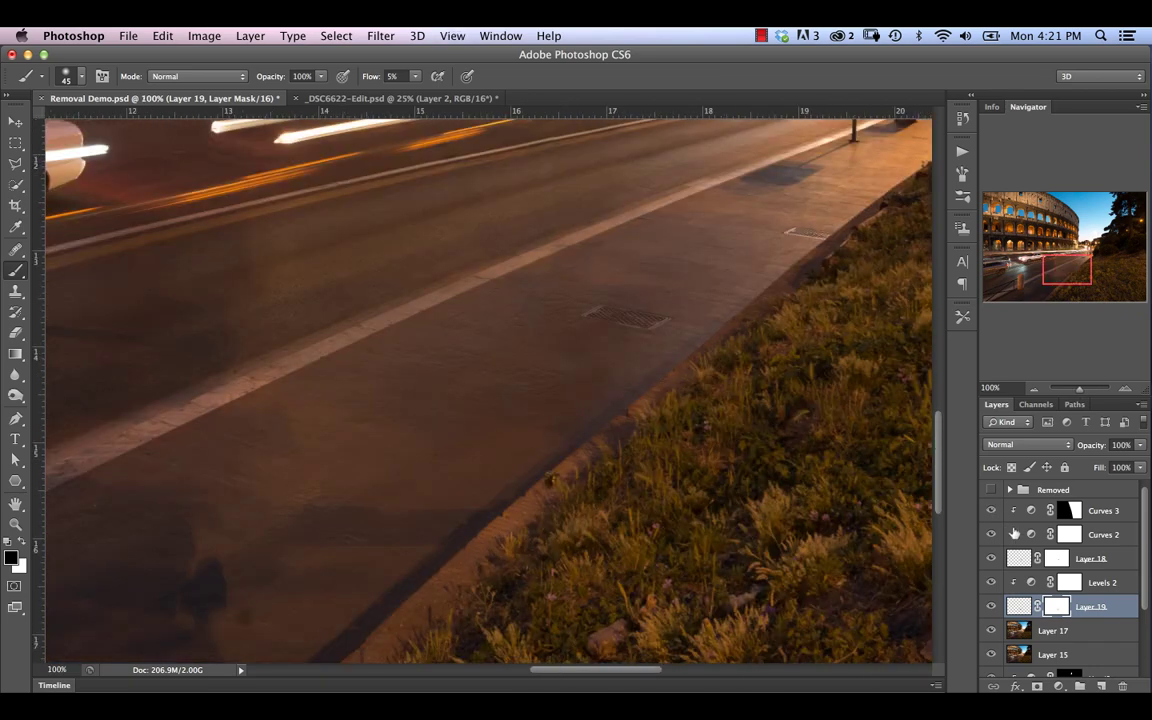
left_click(991, 607)
left_click(991, 607)
left_click(991, 607)
left_click(991, 607)
Step: Create a new empty layer directly above Layer 17 for retouching the pavement beside the curb
key("super+equal")
key("super+equal")
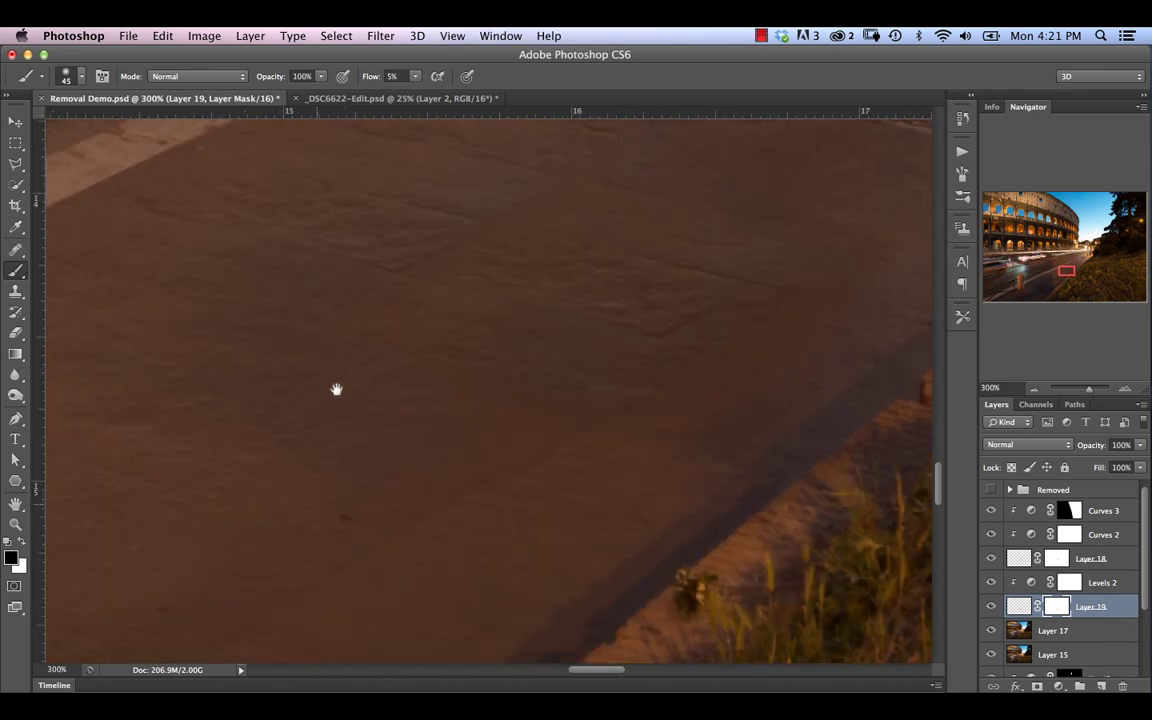
scroll(336, 389, "down", 4)
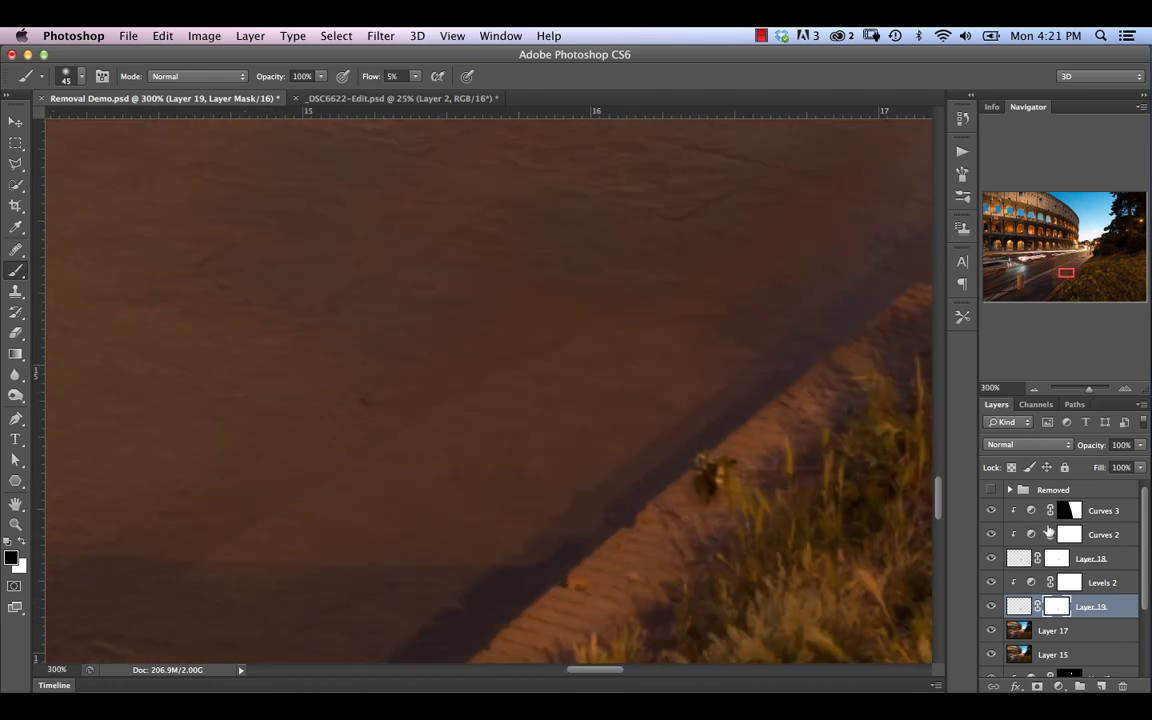
left_click(1028, 634)
left_click(1080, 686)
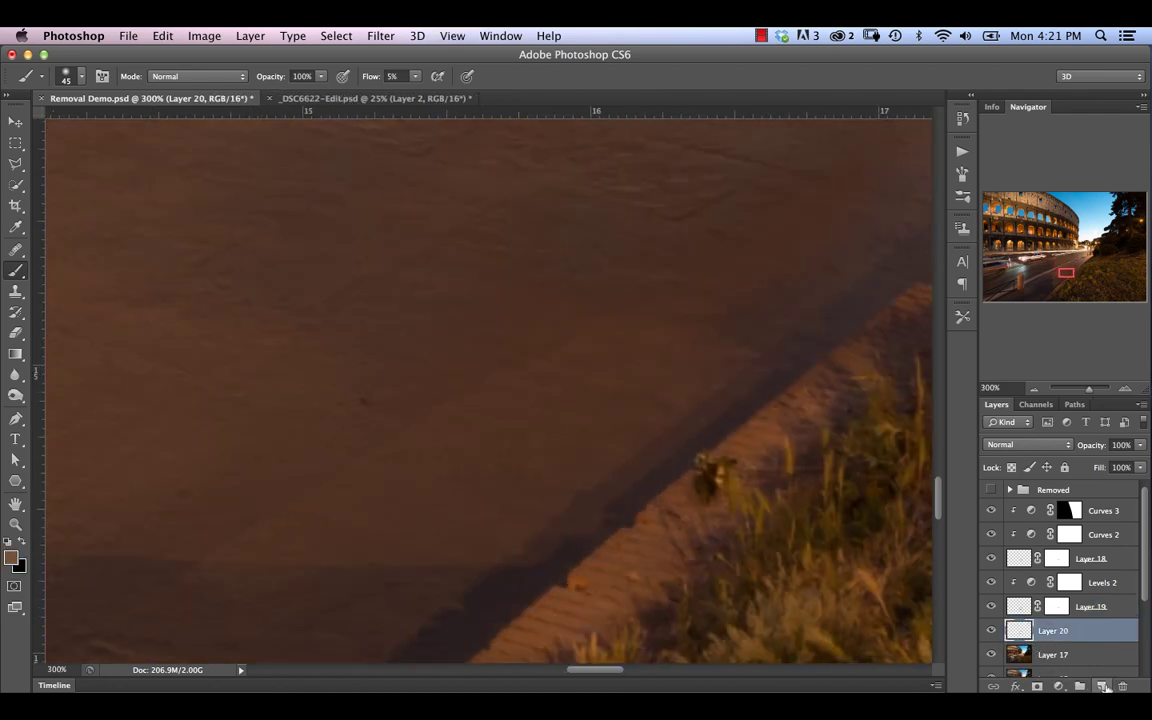
Step: Clone over the dark mark on the pavement near the curb with a 20 px Clone Stamp in Lighten mode at 31% flow
left_click(22, 293)
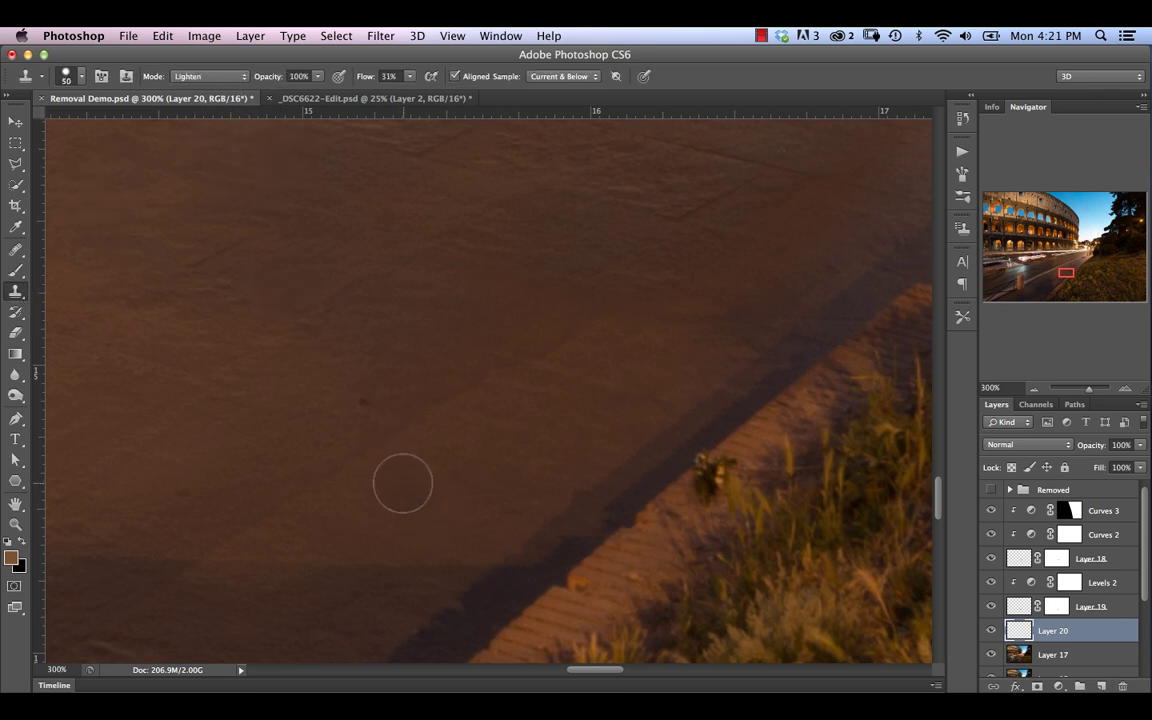
key("bracketleft")
key("bracketleft")
key("bracketleft")
key("bracketleft")
key("bracketleft")
key("bracketleft")
mouse_move(576, 347)
left_mouse_down()
mouse_move(549, 347)
mouse_move(589, 329)
mouse_move(620, 350)
left_mouse_up()
Step: Examine the retouched pavement from farther out and inspect the light trails on the road in front of the Colosseum for kinks
key("super+minus")
key("super+minus")
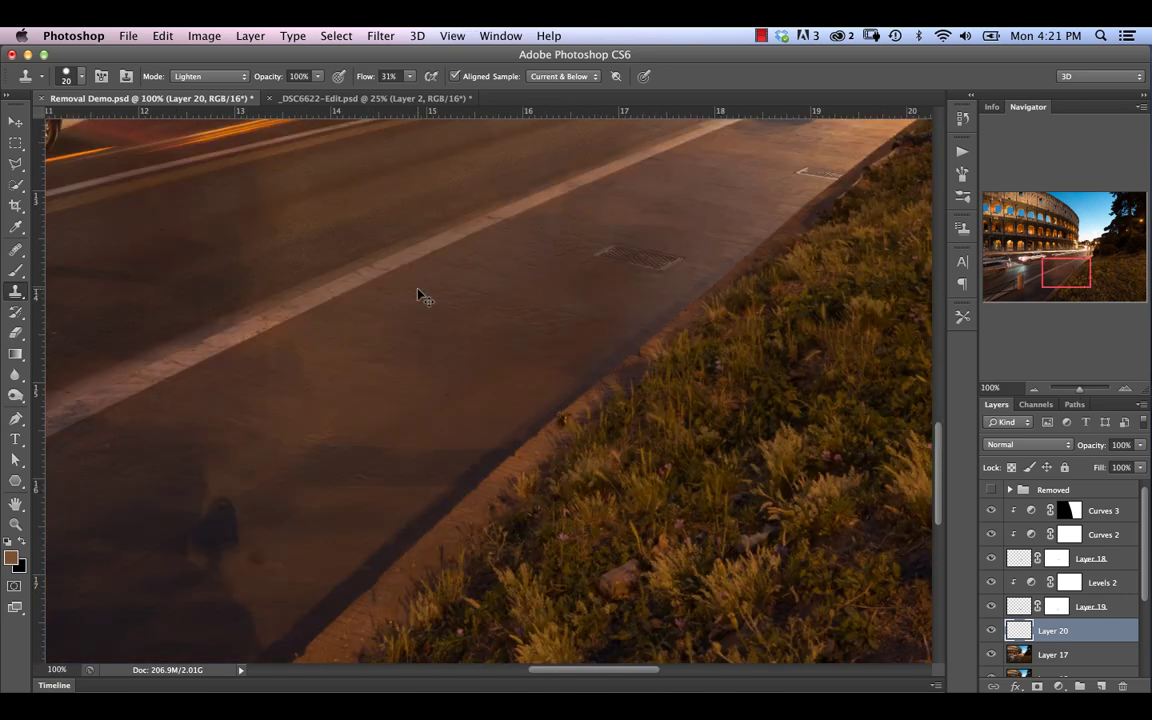
key("super+minus")
key("super+minus")
key("super+plus")
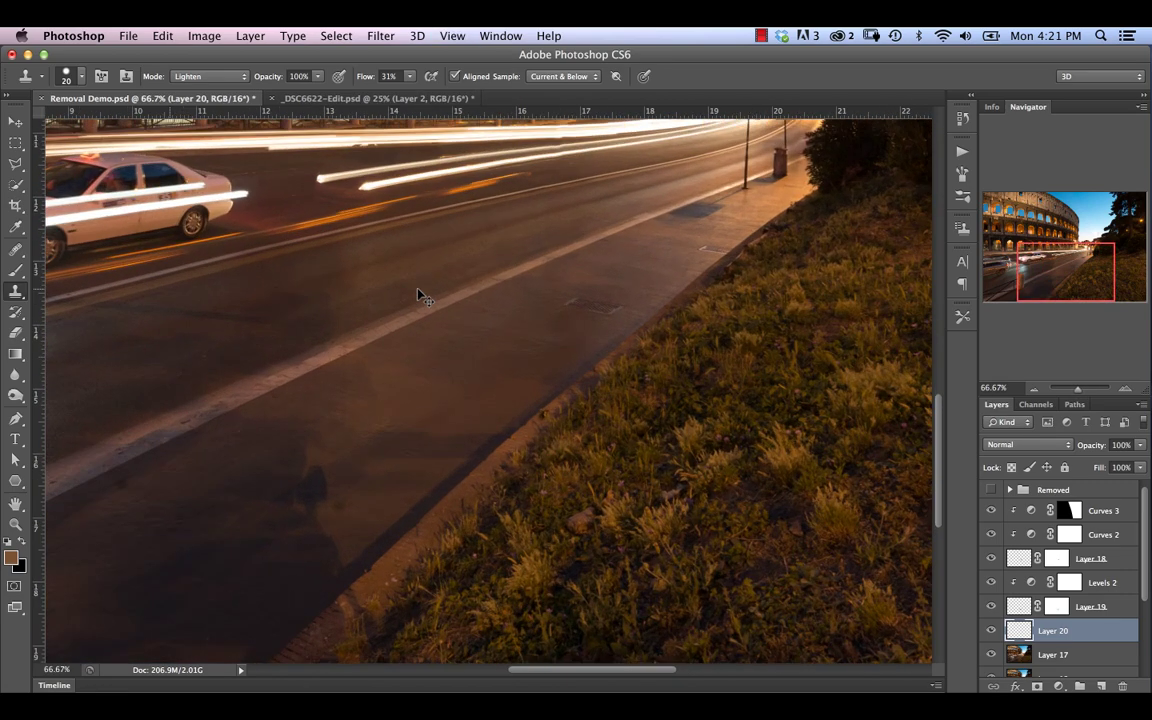
key("super+plus")
left_click_drag(681, 198, 651, 334)
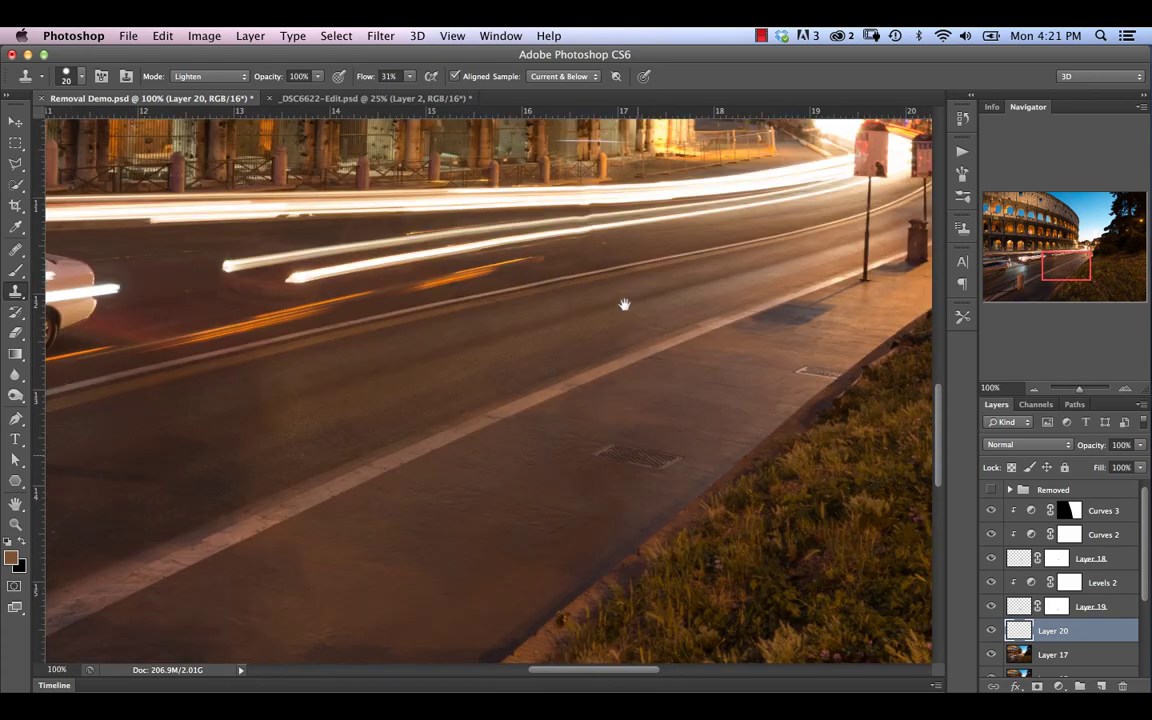
scroll(591, 276, "up", 5)
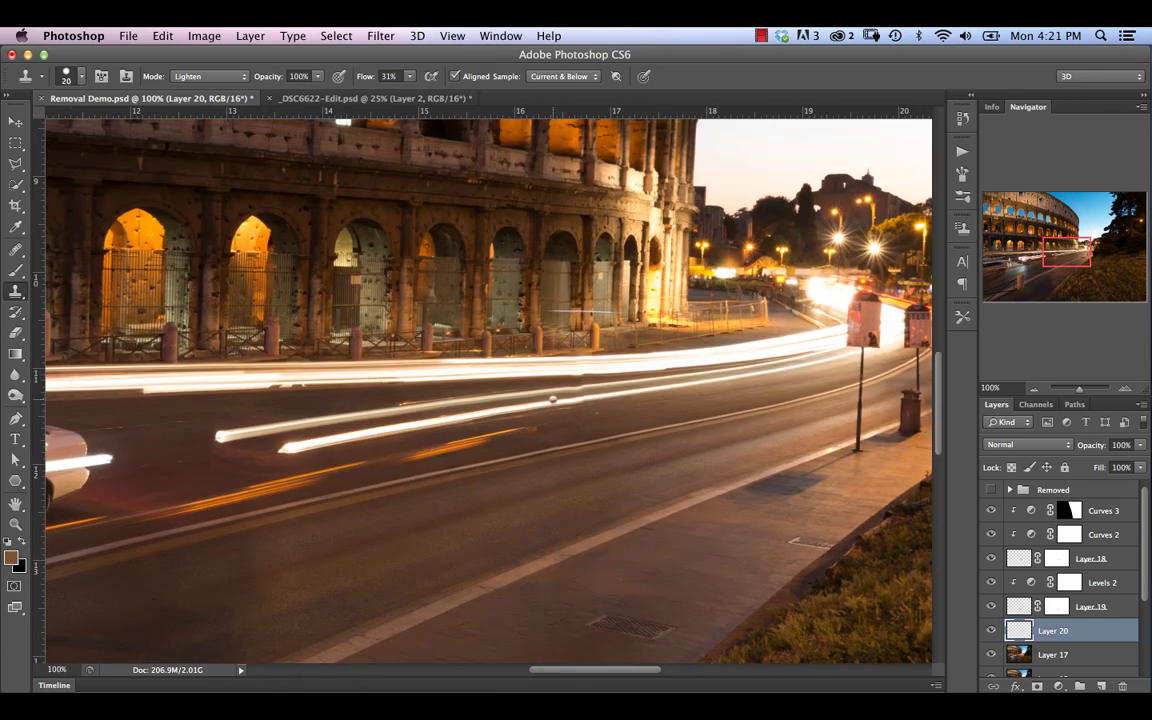
key("super+plus")
key("super+plus")
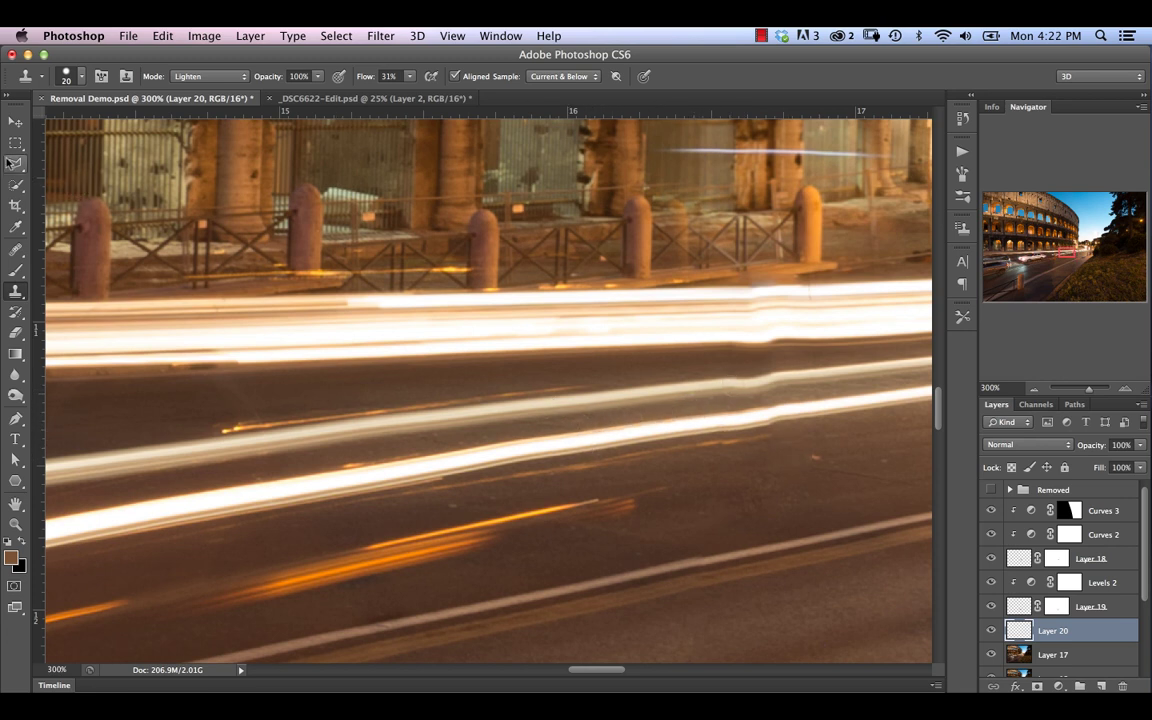
Step: Open the merged Layer 17 in the Liquify filter
left_click(15, 163)
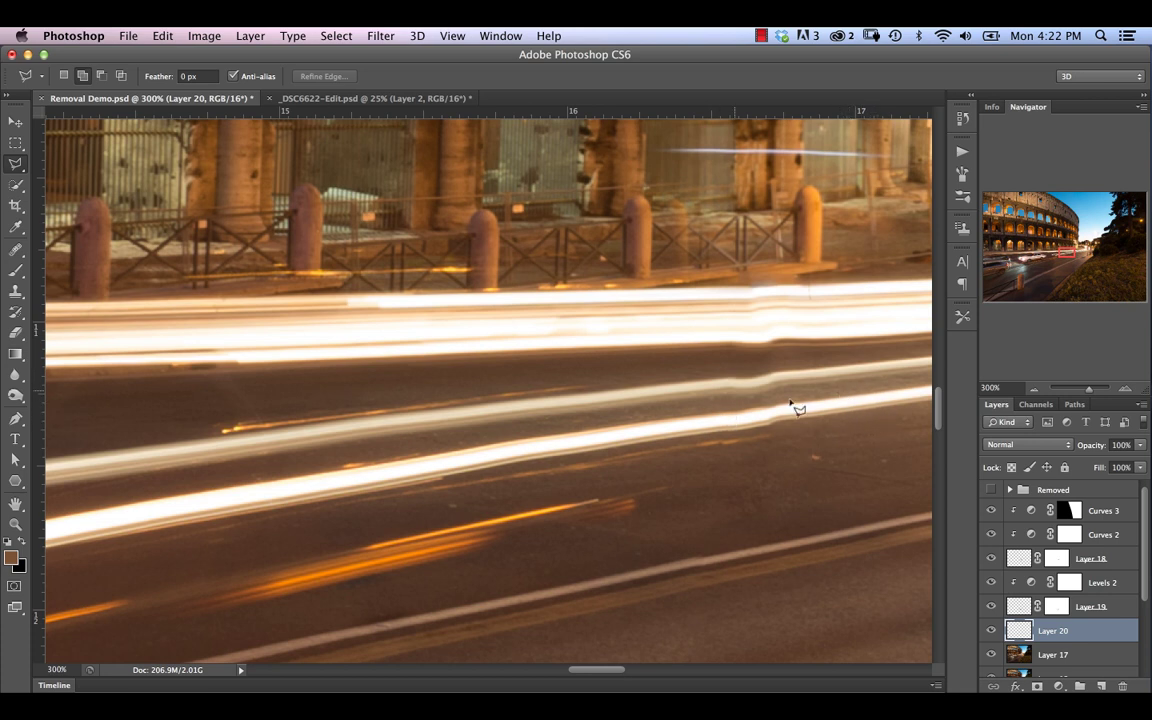
left_click(815, 458)
left_click(1022, 656)
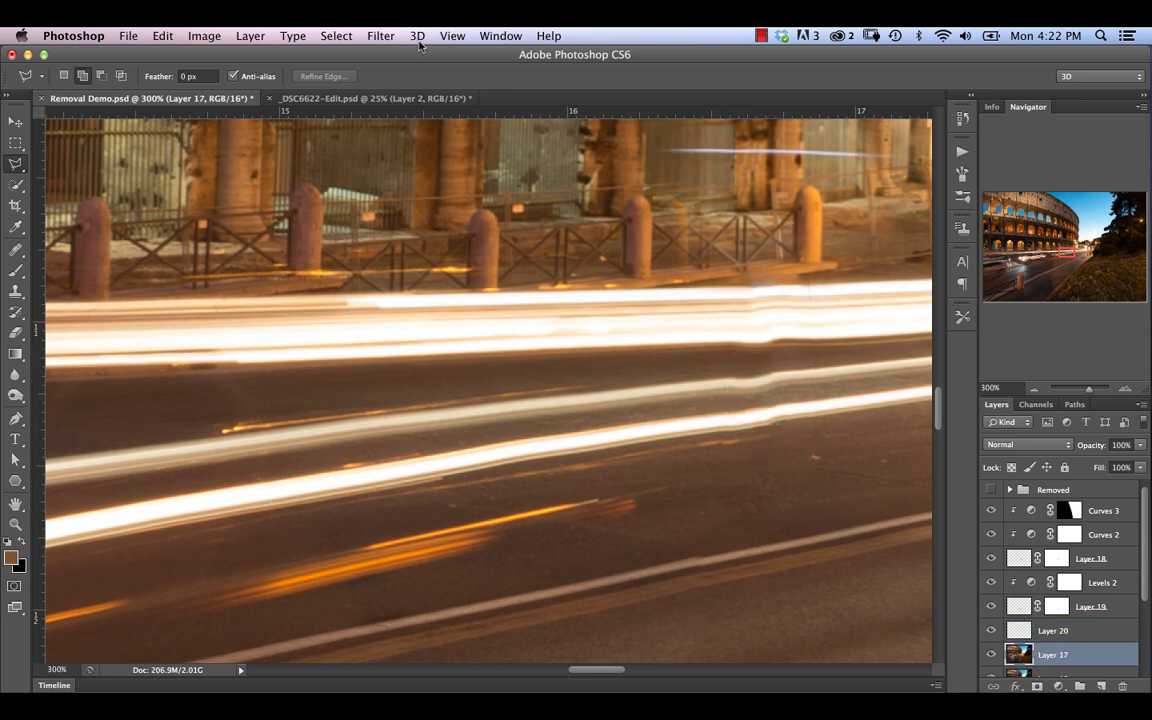
left_click(382, 37)
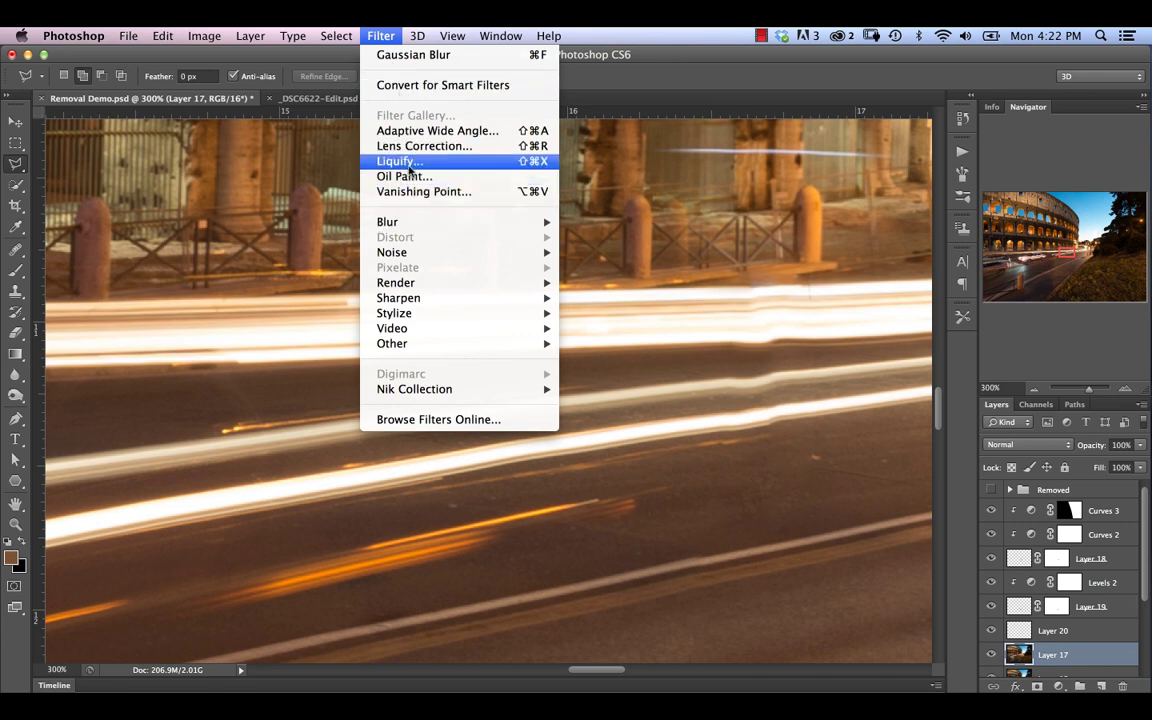
left_click(400, 163)
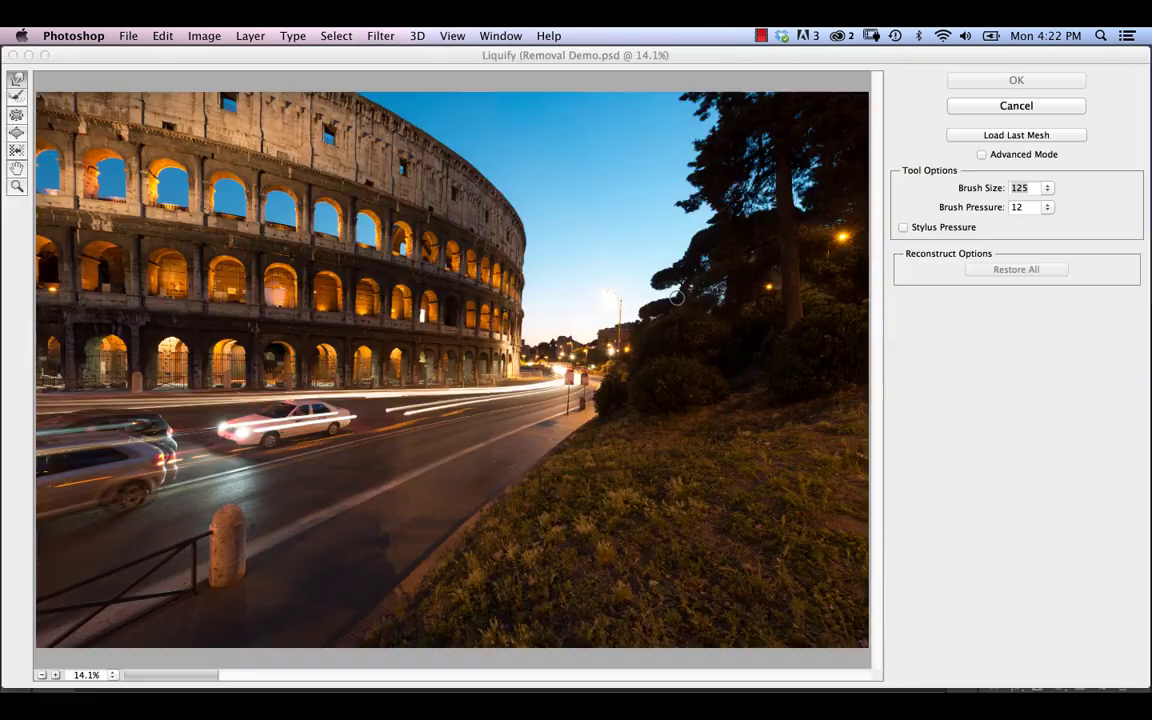
Step: Set the Liquify brush size to 60 and push the kink in the lower white light trail into a smooth line
key("super+equal")
key("super+equal")
key("super+equal")
key("super+equal")
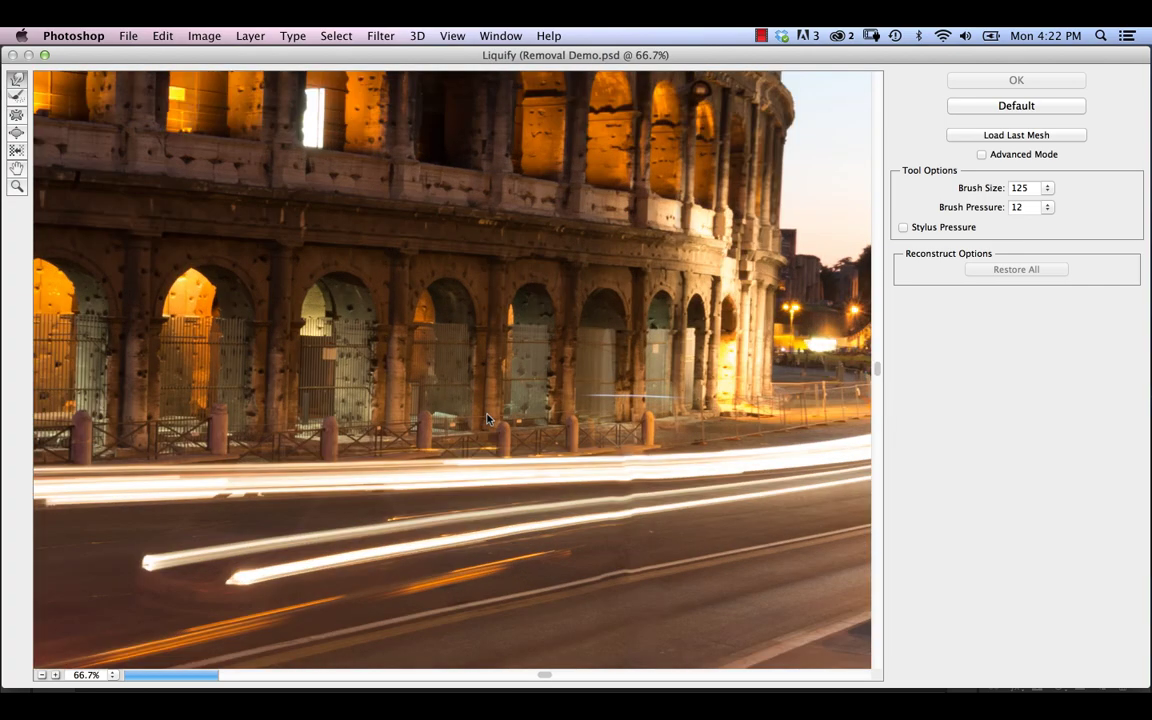
scroll(625, 548, "down", 2)
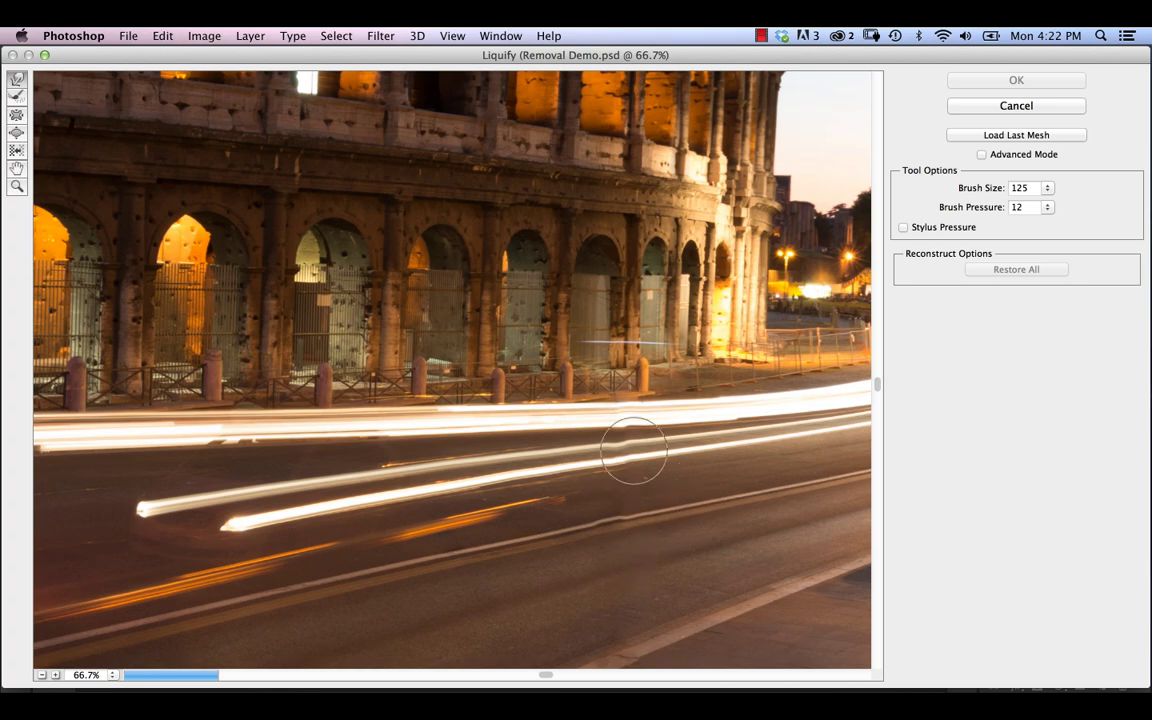
key("super+alt+0")
key("super+plus")
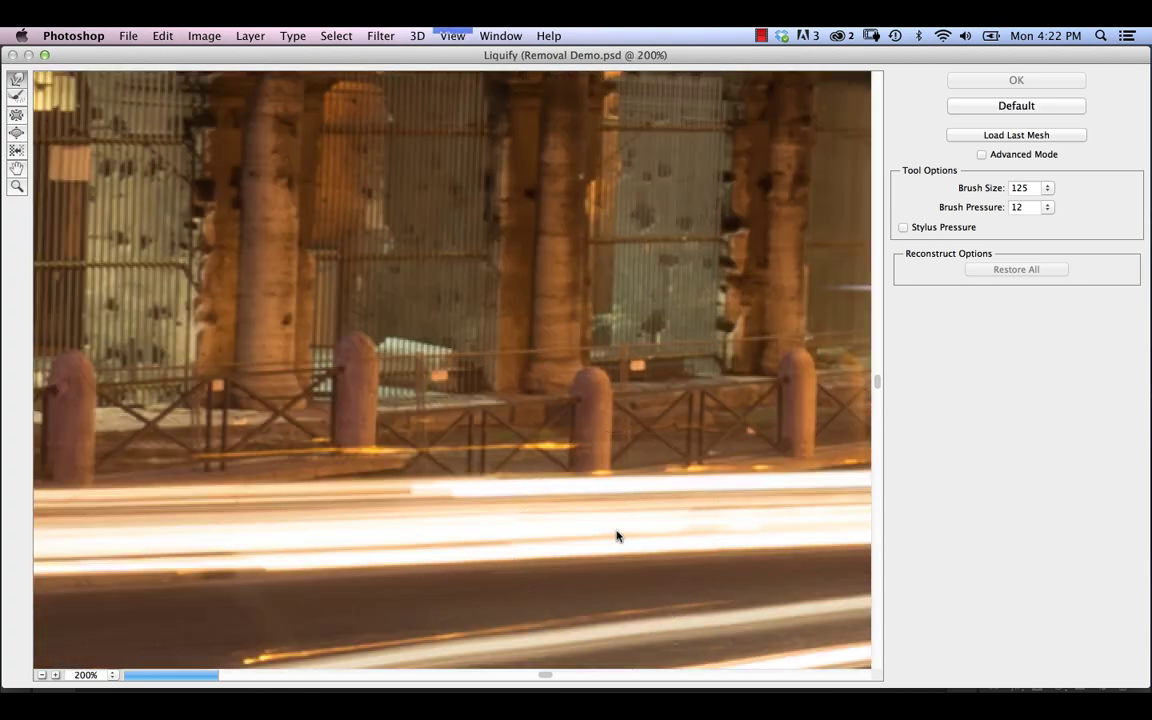
left_click_drag(650, 429, 425, 165)
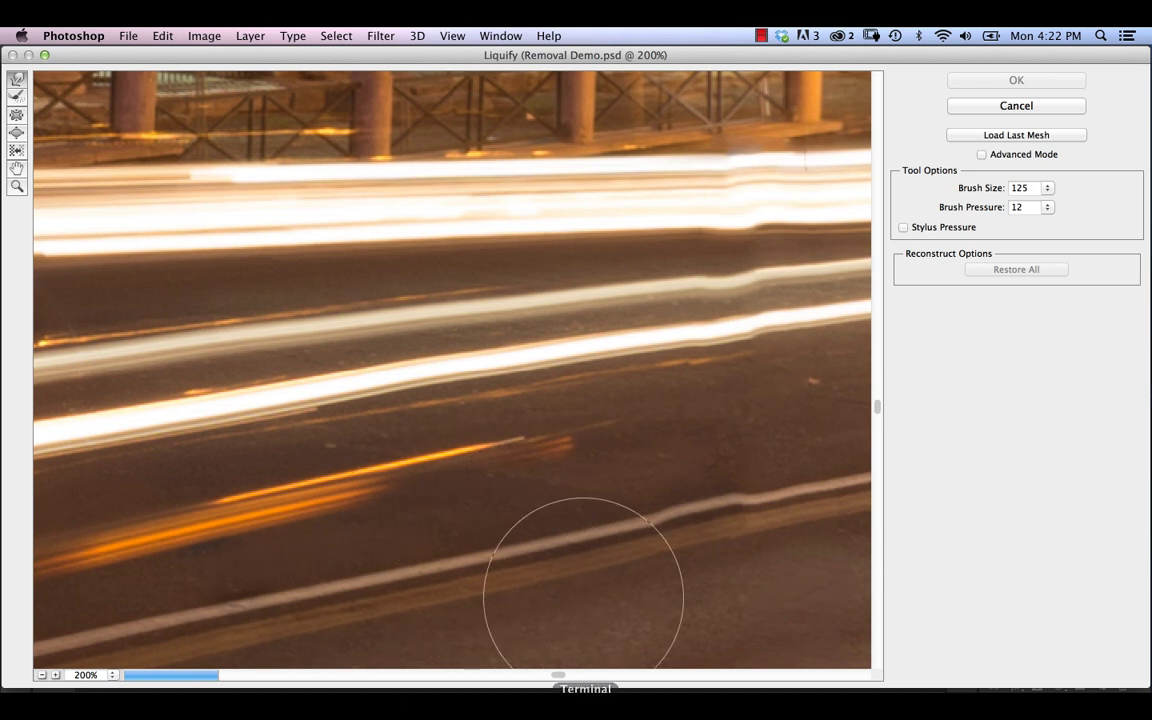
key("bracketleft")
key("bracketleft")
key("bracketleft")
key("bracketleft")
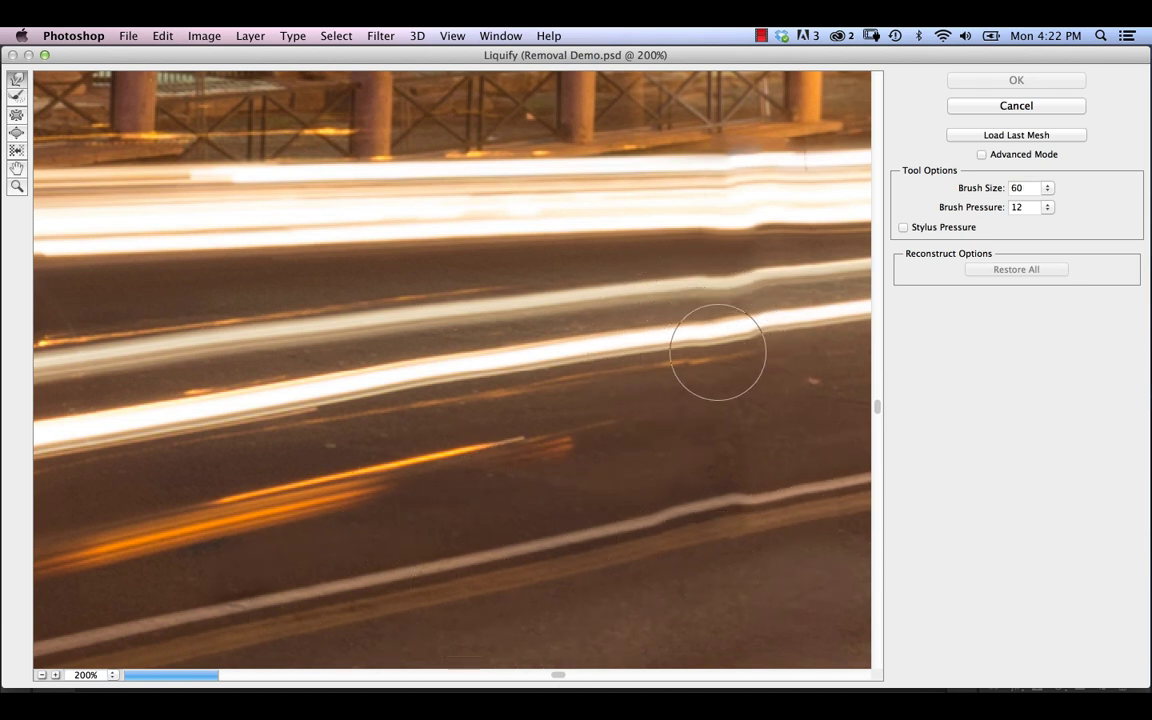
mouse_move(717, 342)
left_mouse_down()
mouse_move(704, 350)
mouse_move(740, 347)
mouse_move(699, 363)
mouse_move(750, 345)
left_mouse_up()
Step: Set the Liquify brush size to 30, smooth the remaining kinks in both light trails, and apply the filter
key("bracketleft")
key("bracketleft")
key("bracketleft")
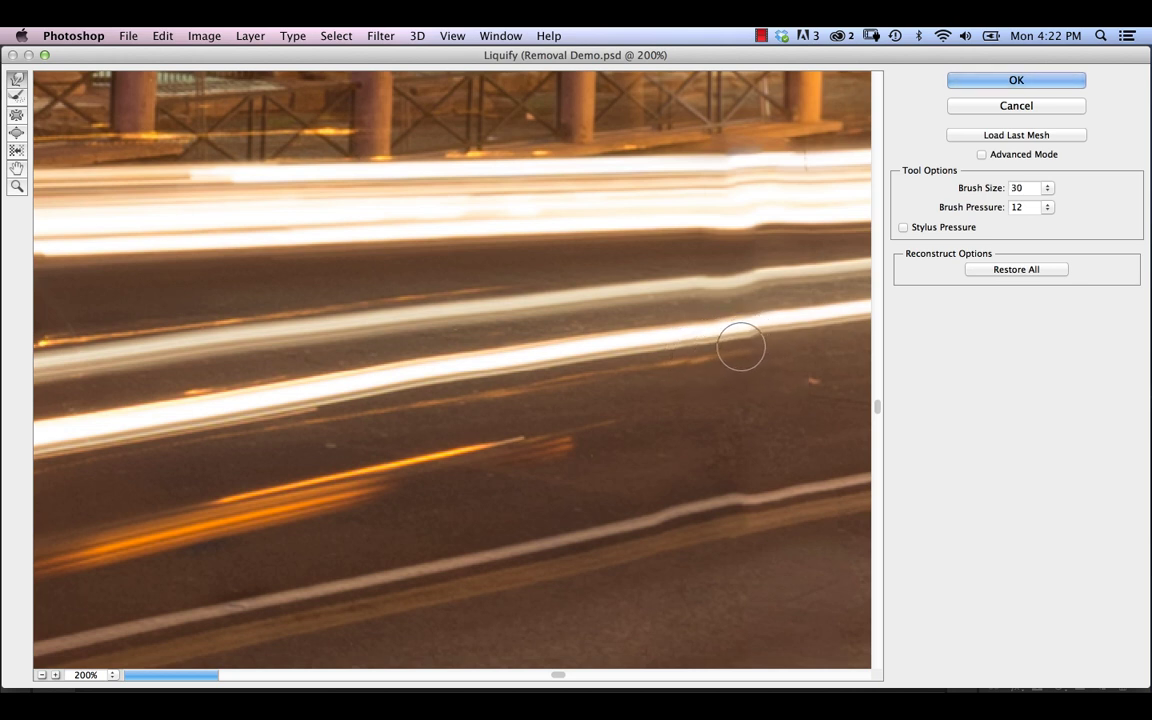
mouse_move(737, 284)
left_mouse_down()
mouse_move(712, 285)
mouse_move(725, 267)
mouse_move(740, 268)
mouse_move(717, 285)
mouse_move(748, 285)
left_mouse_up()
mouse_move(747, 330)
left_mouse_down()
mouse_move(702, 350)
mouse_move(714, 358)
mouse_move(676, 345)
left_mouse_up()
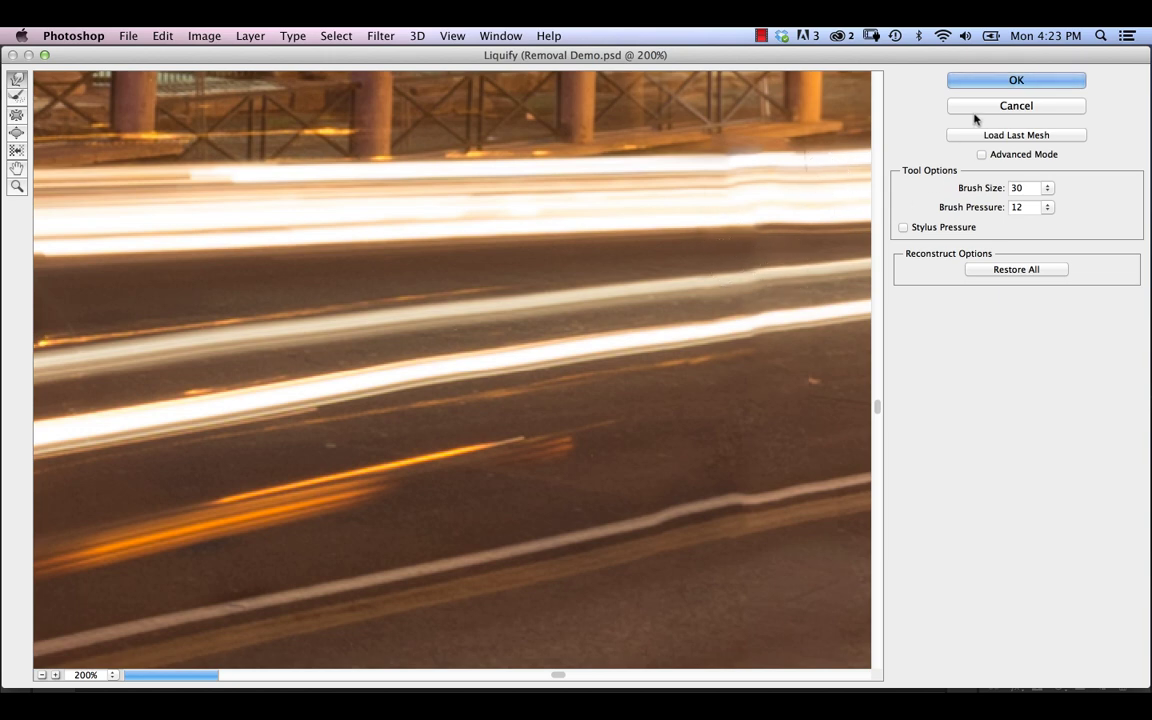
left_click(975, 82)
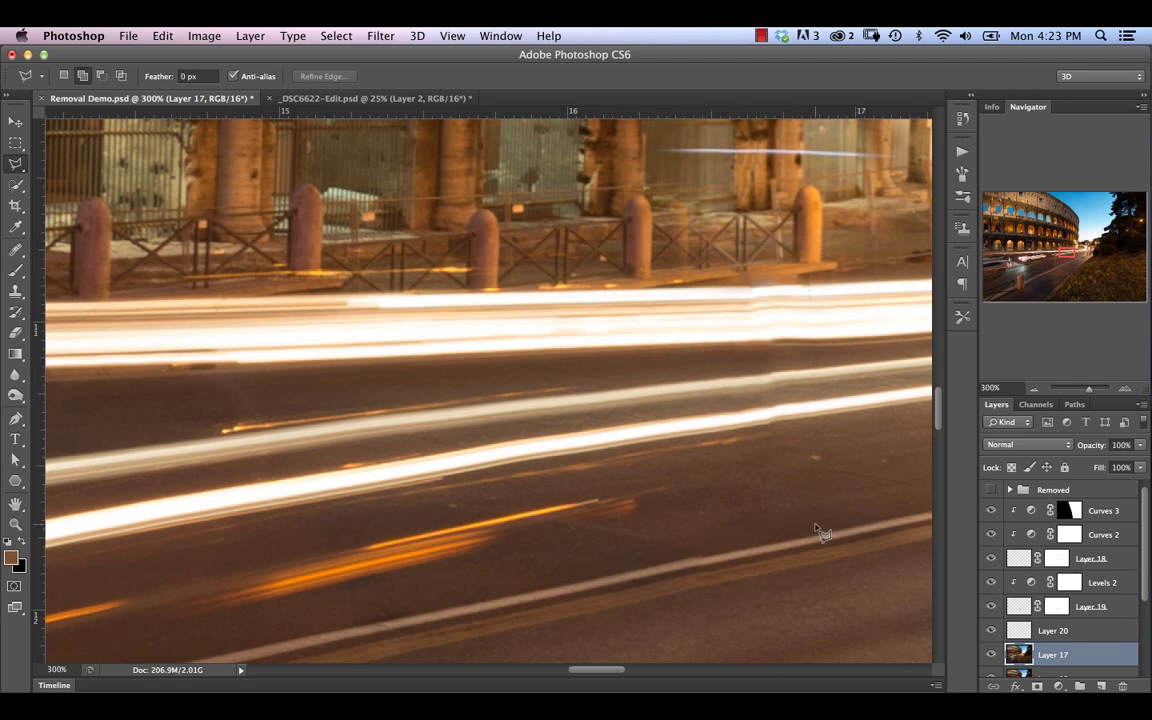
Step: Group all layers from Curves 3 down to Background copy
key("super+minus")
key("super+minus")
key("super+minus")
key("super+minus")
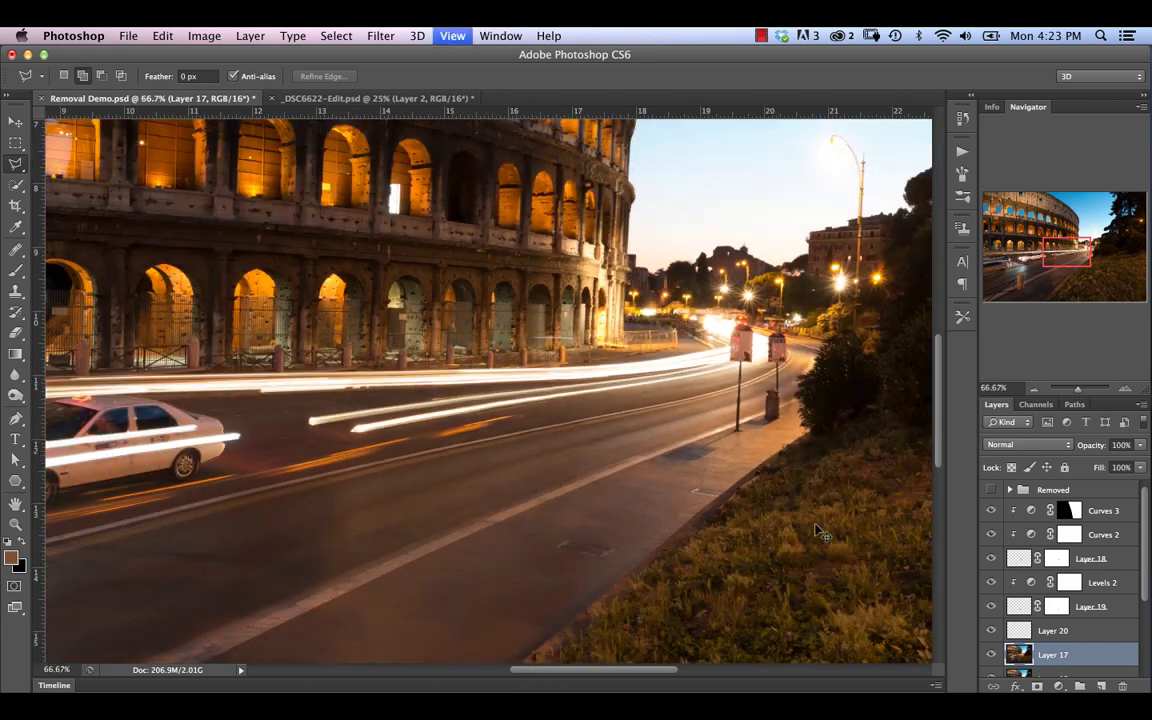
key("super+minus")
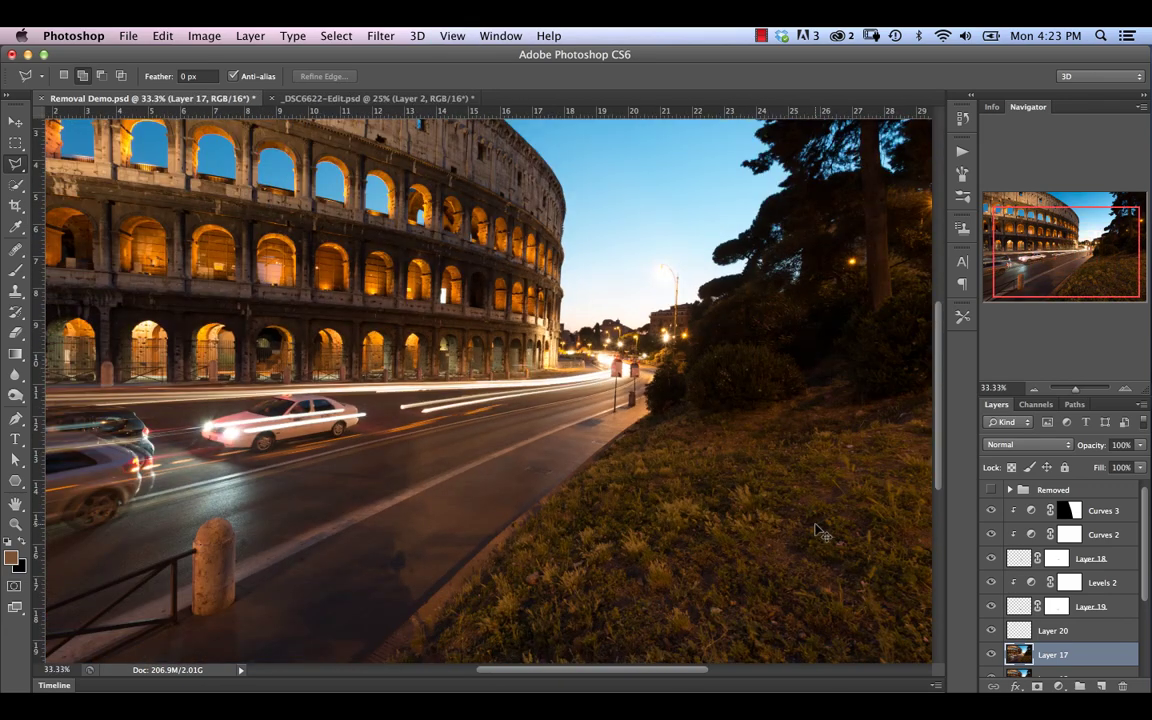
key("super+minus")
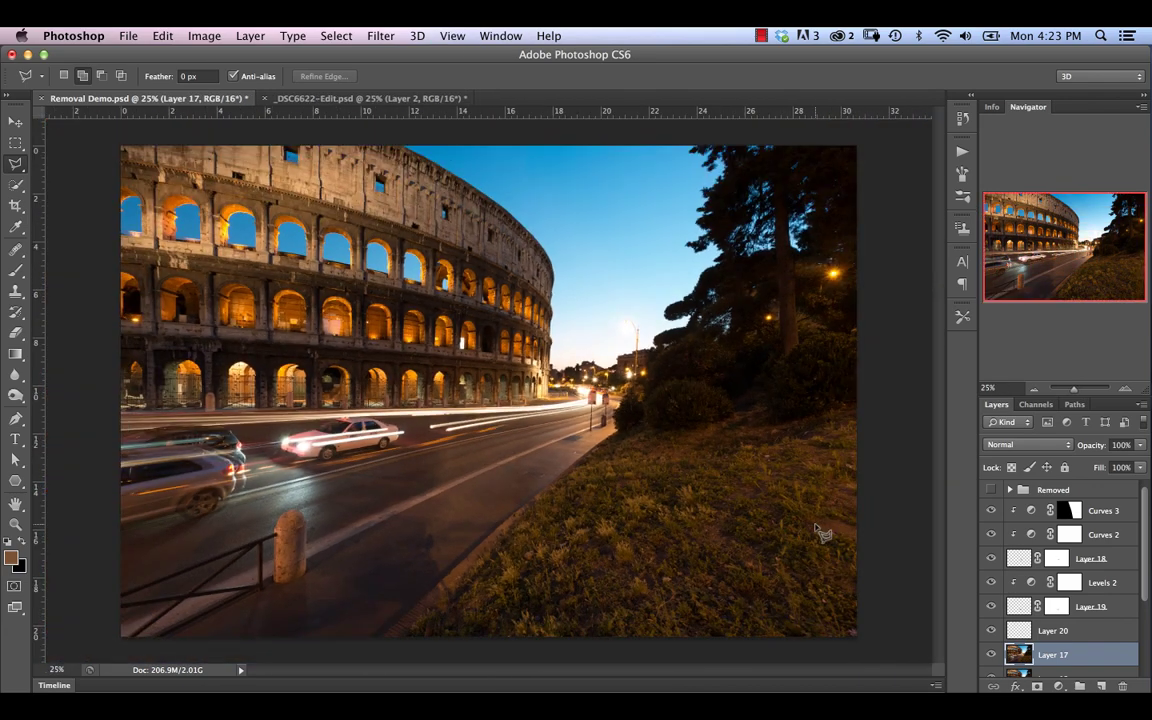
left_click(1122, 513)
scroll(1140, 600, "down", 5)
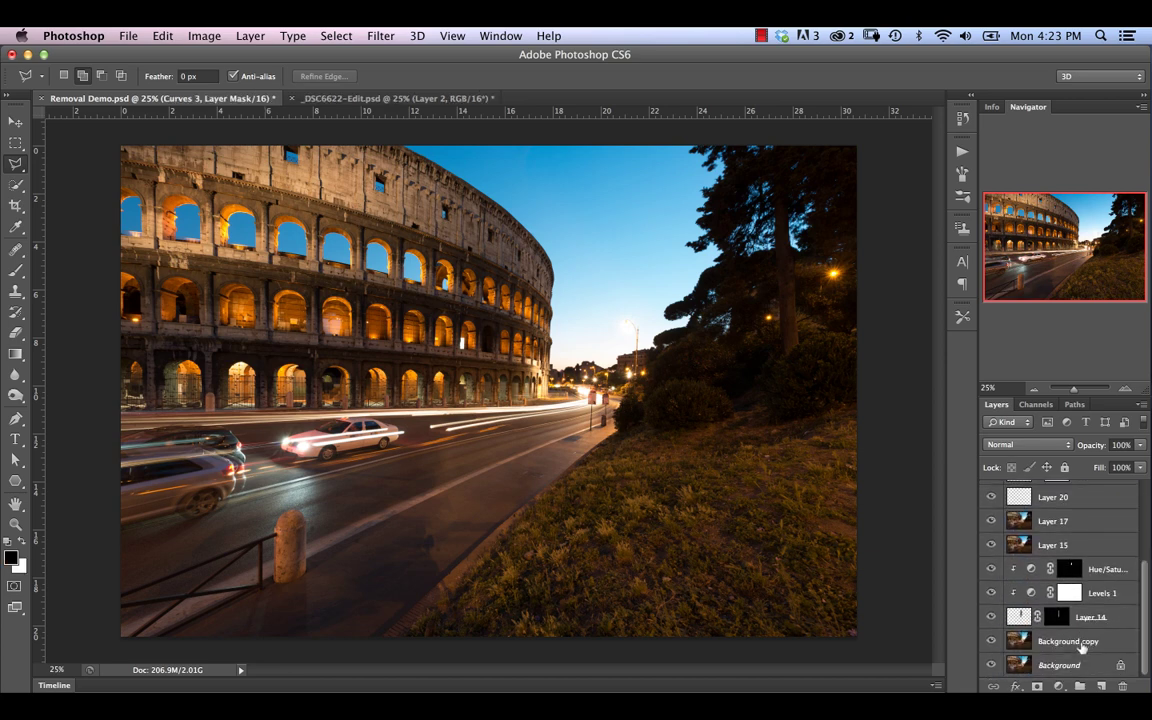
left_click(1083, 642, "shift")
key("super+g")
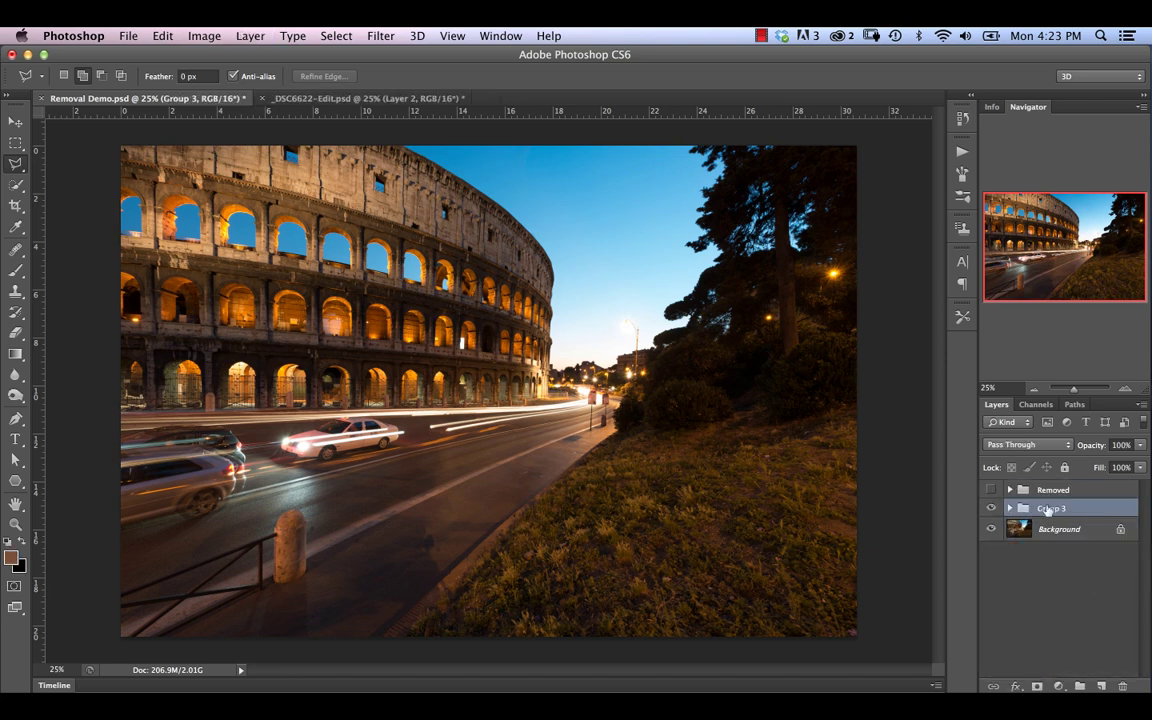
Step: Compare the image with the new layer group hidden and shown, and turn on the visibility of the Removed group
left_click(991, 508)
left_click(990, 508)
left_click(989, 509)
left_click(988, 510)
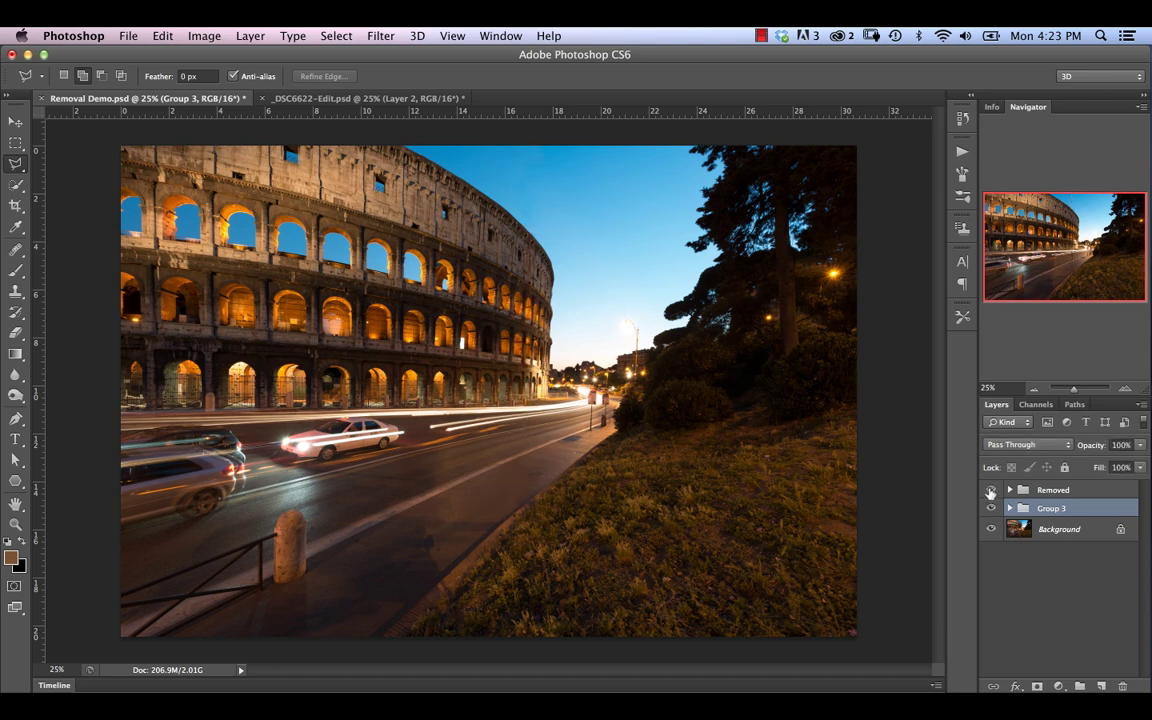
left_click(989, 490)
left_click(989, 490)
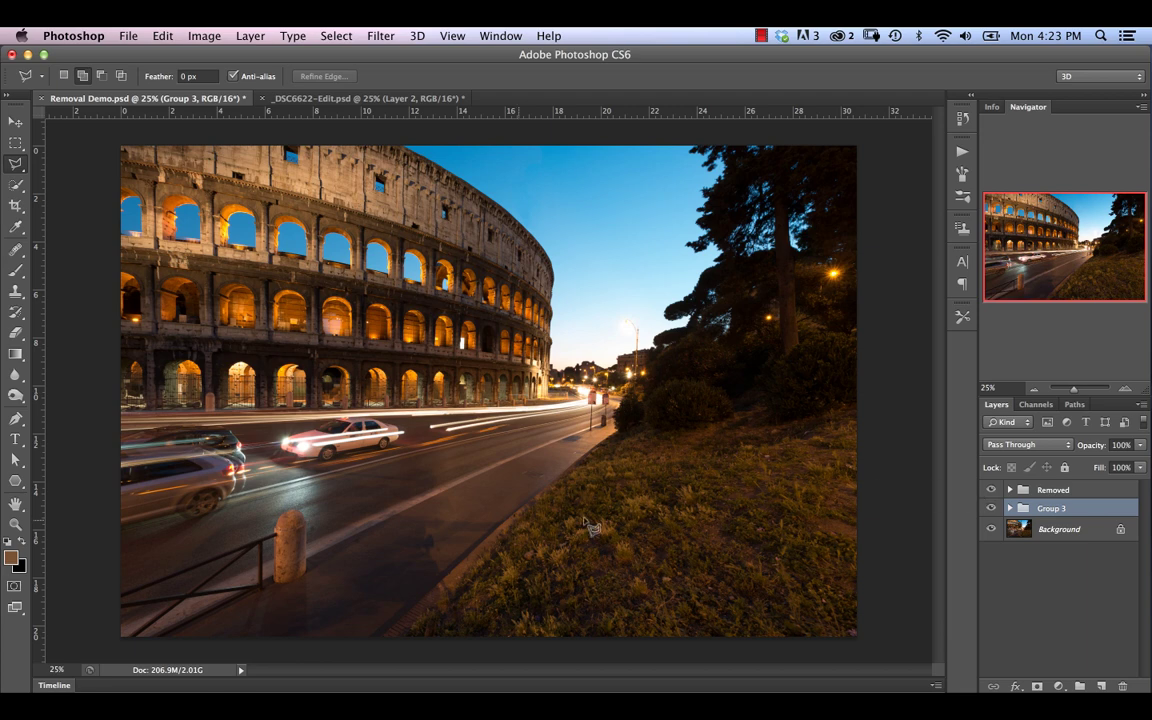